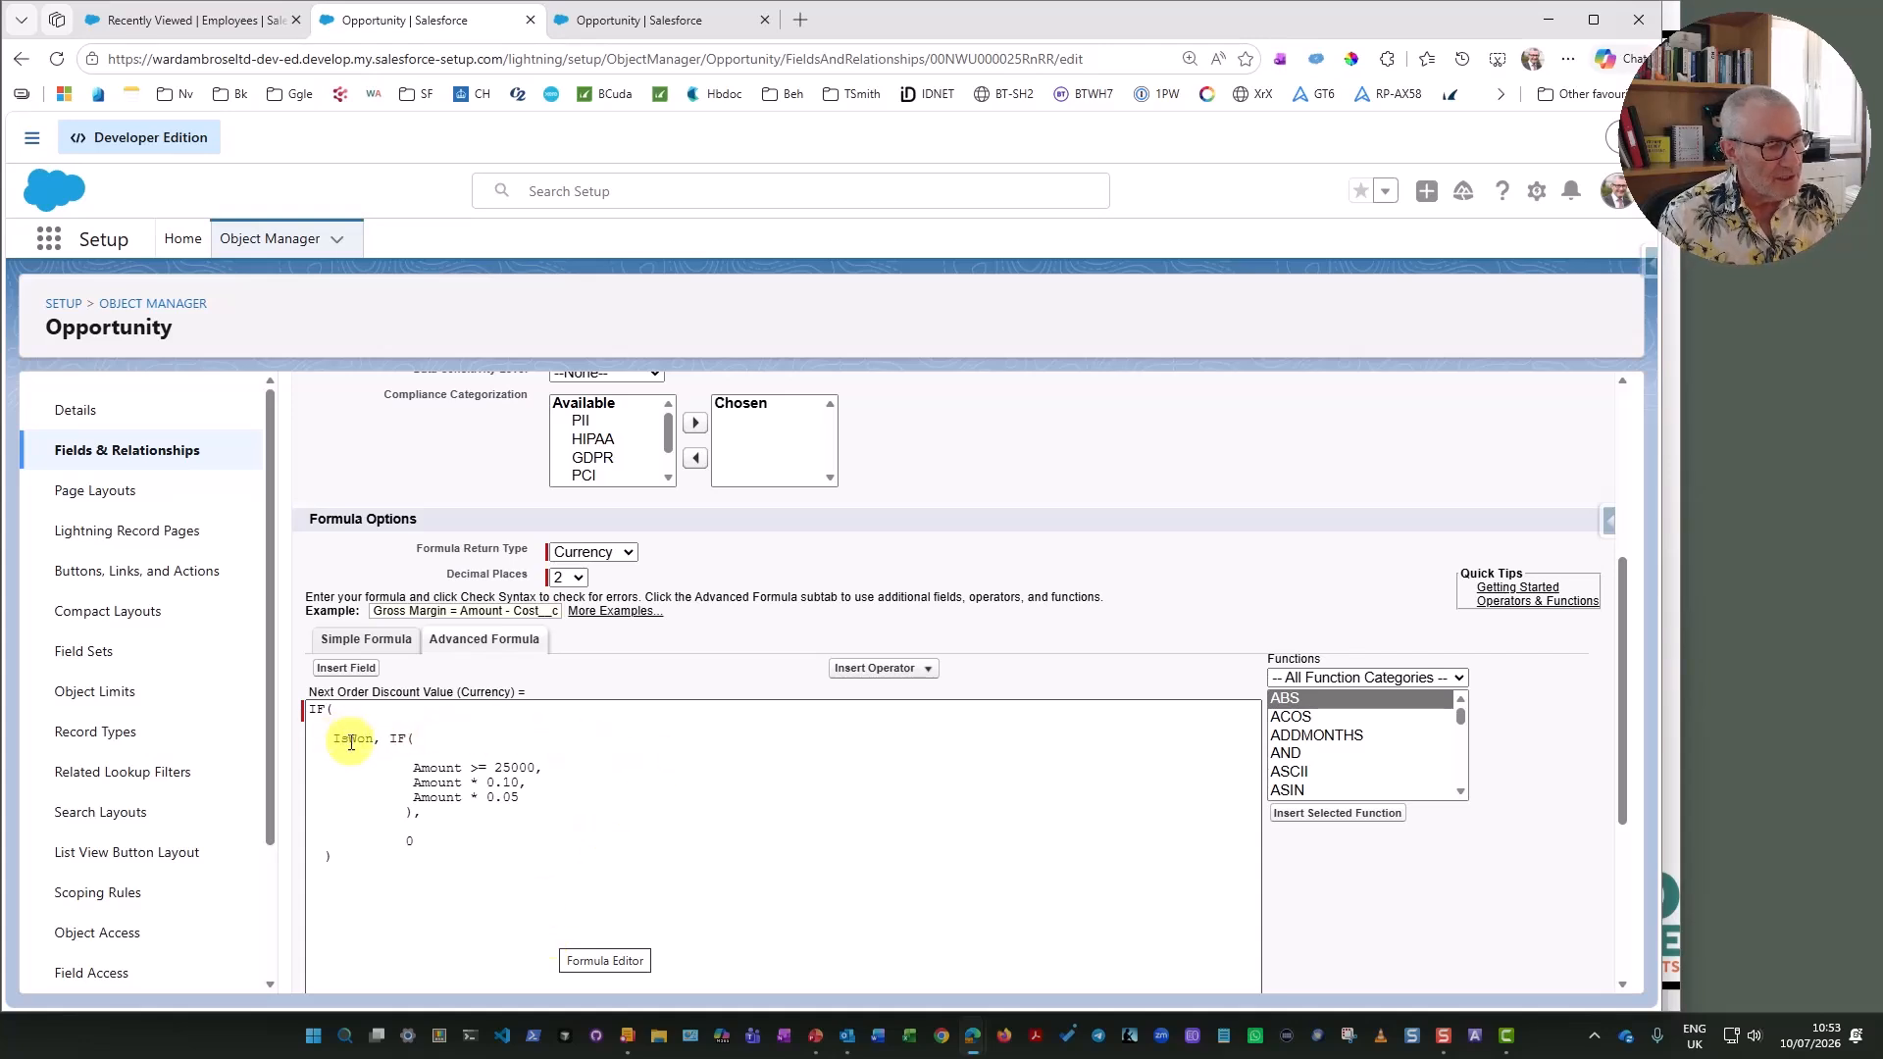
- Look up the Opportunity object's Won field in the formula's field picker, closing it without inserting anything
click(356, 670)
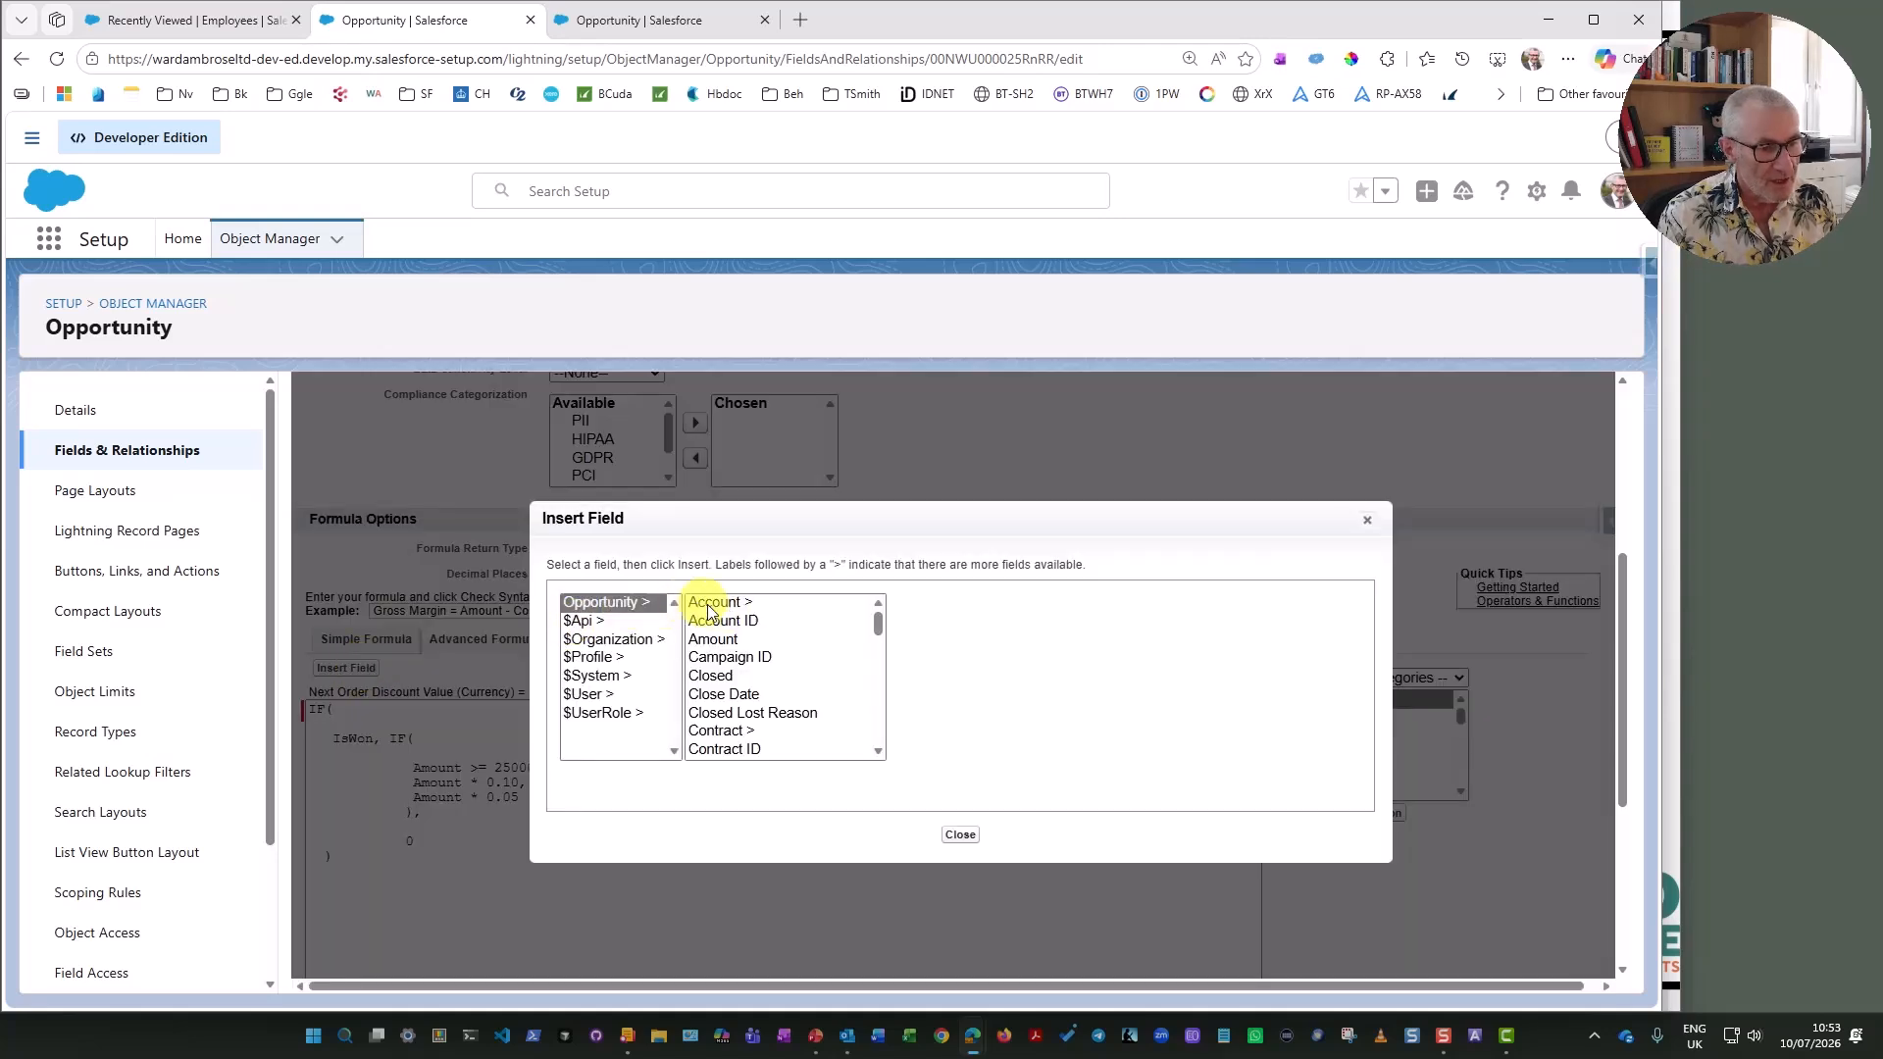
scroll(769, 666, down, 10)
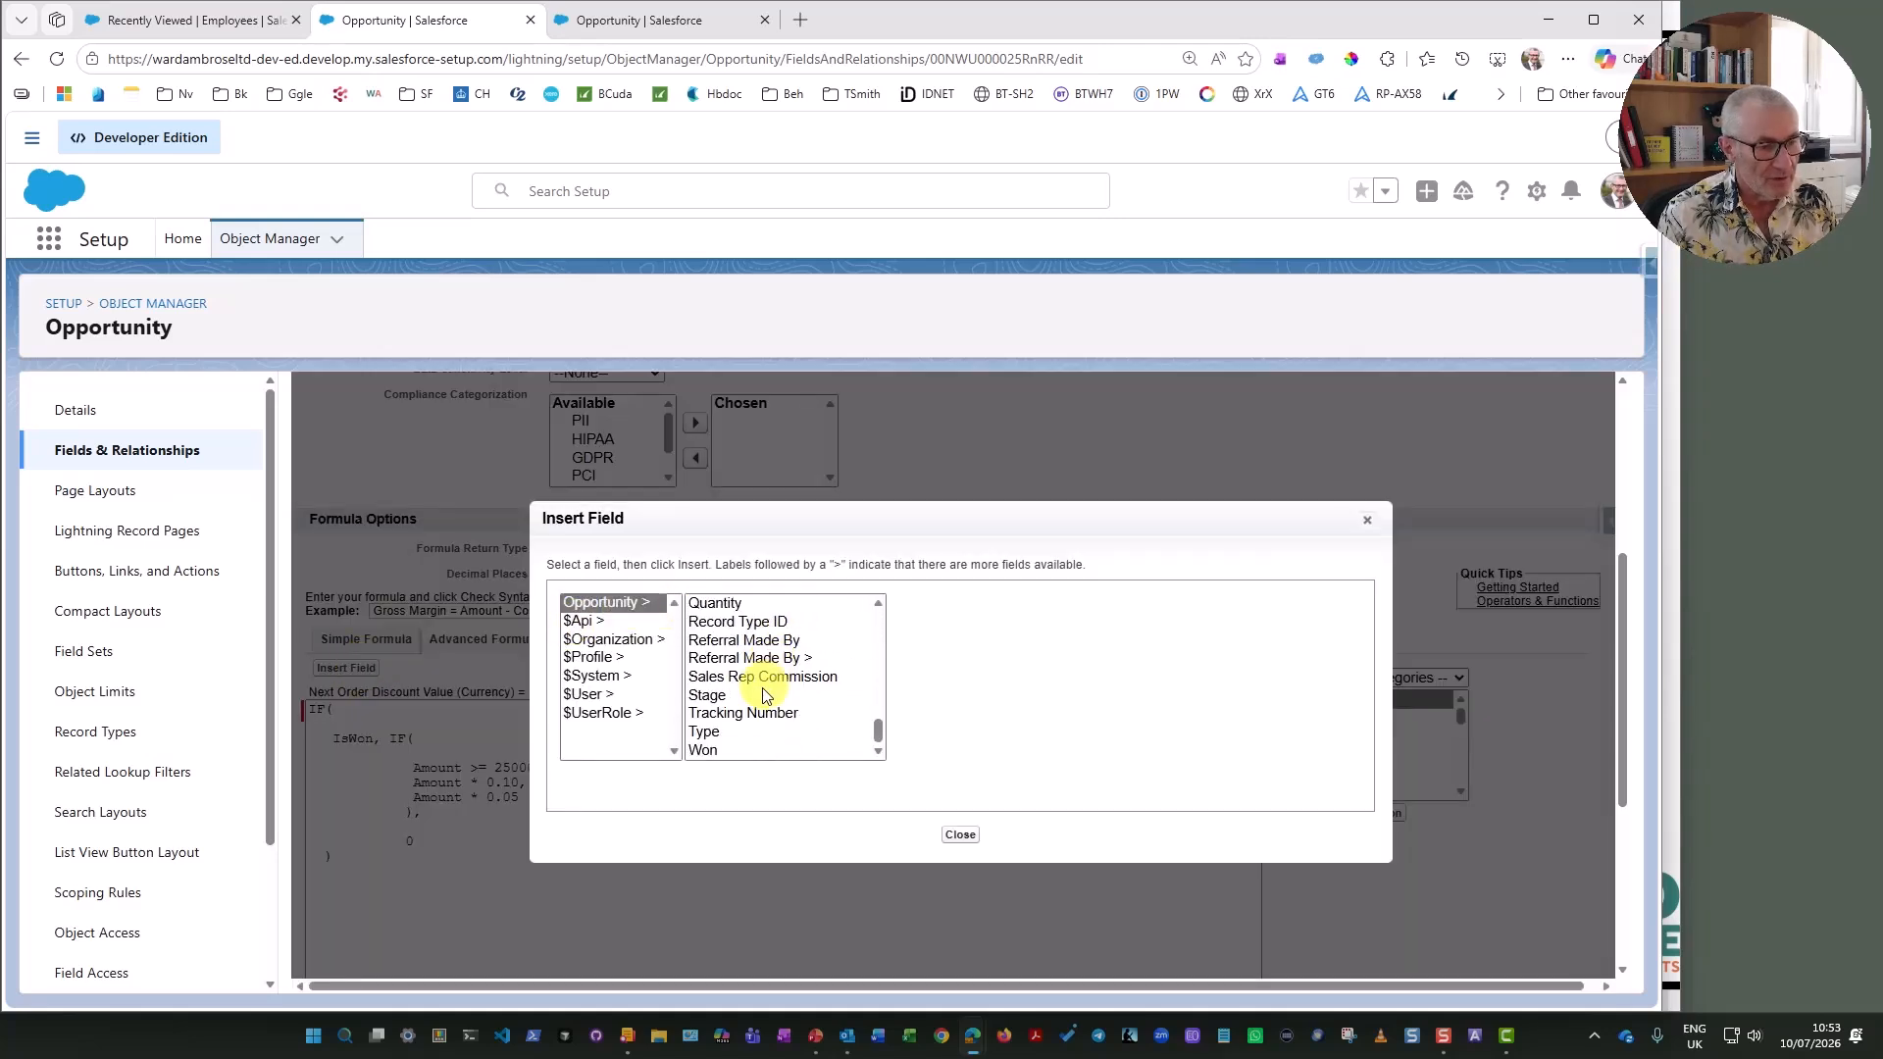
click(706, 748)
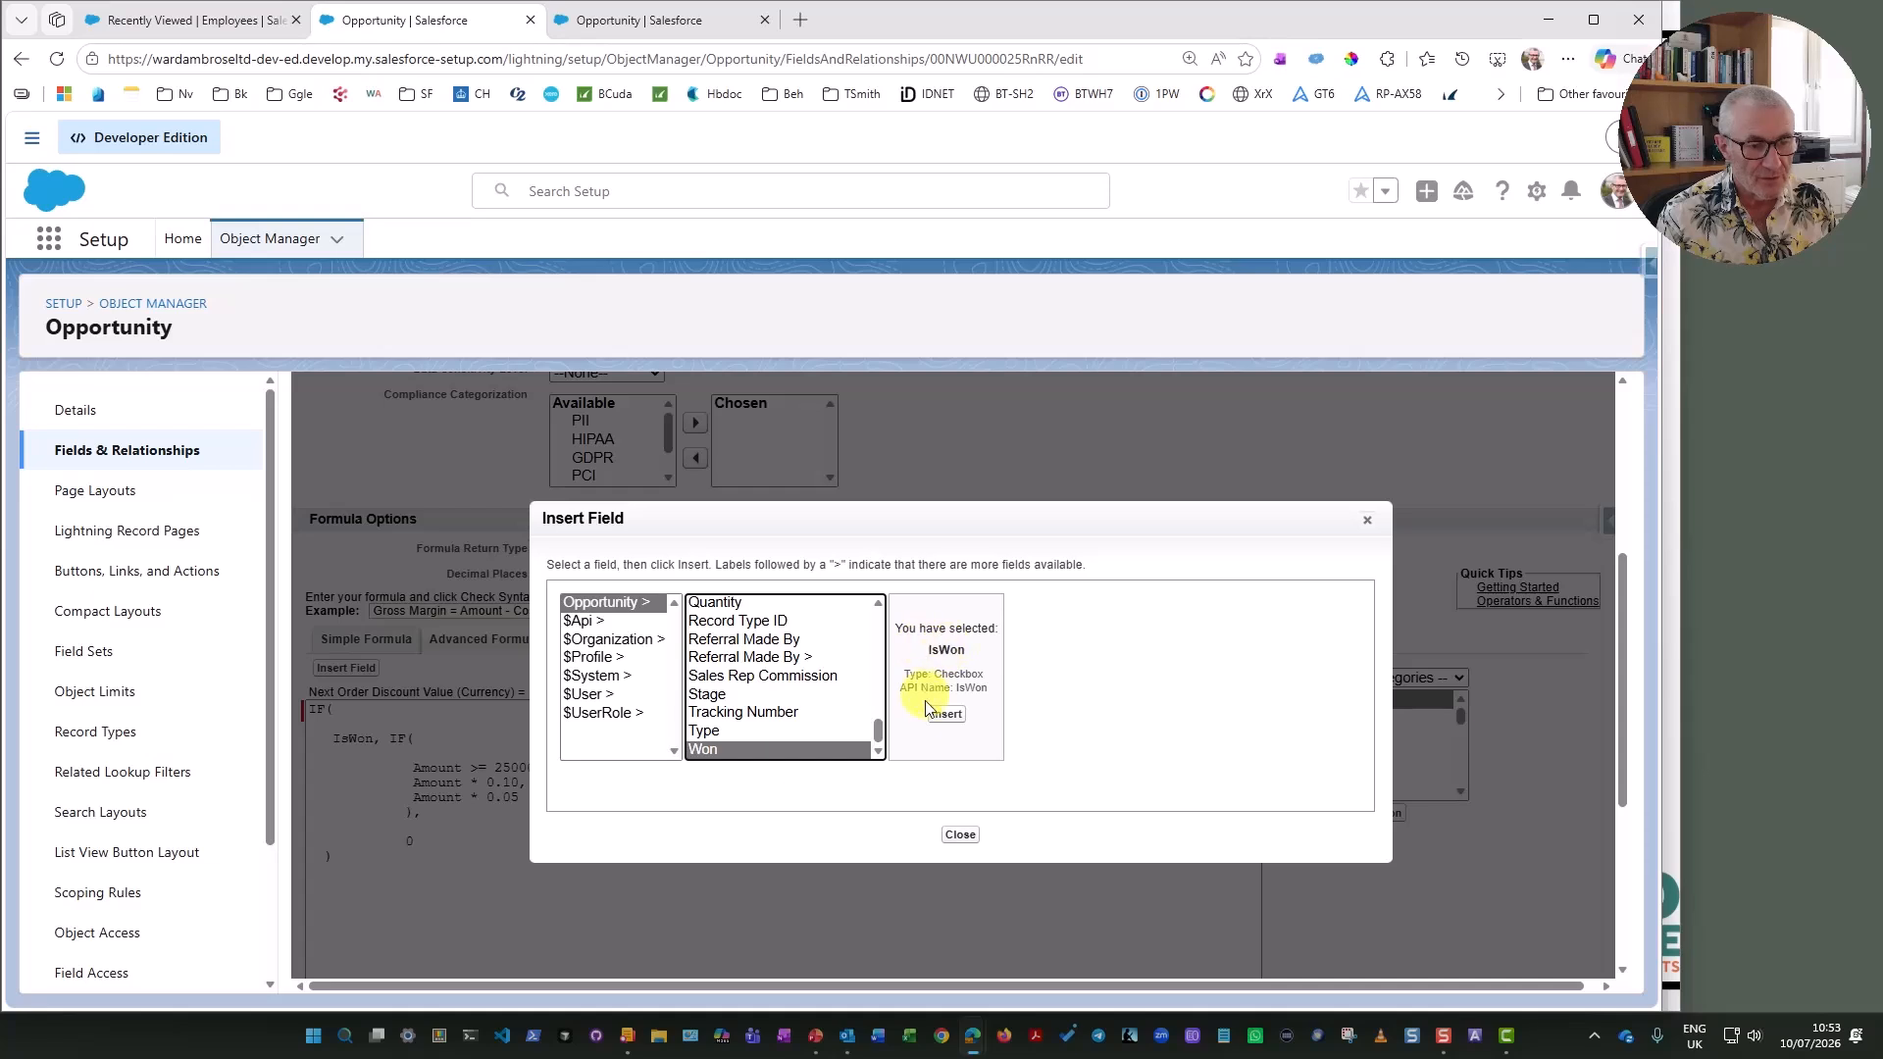
click(1367, 524)
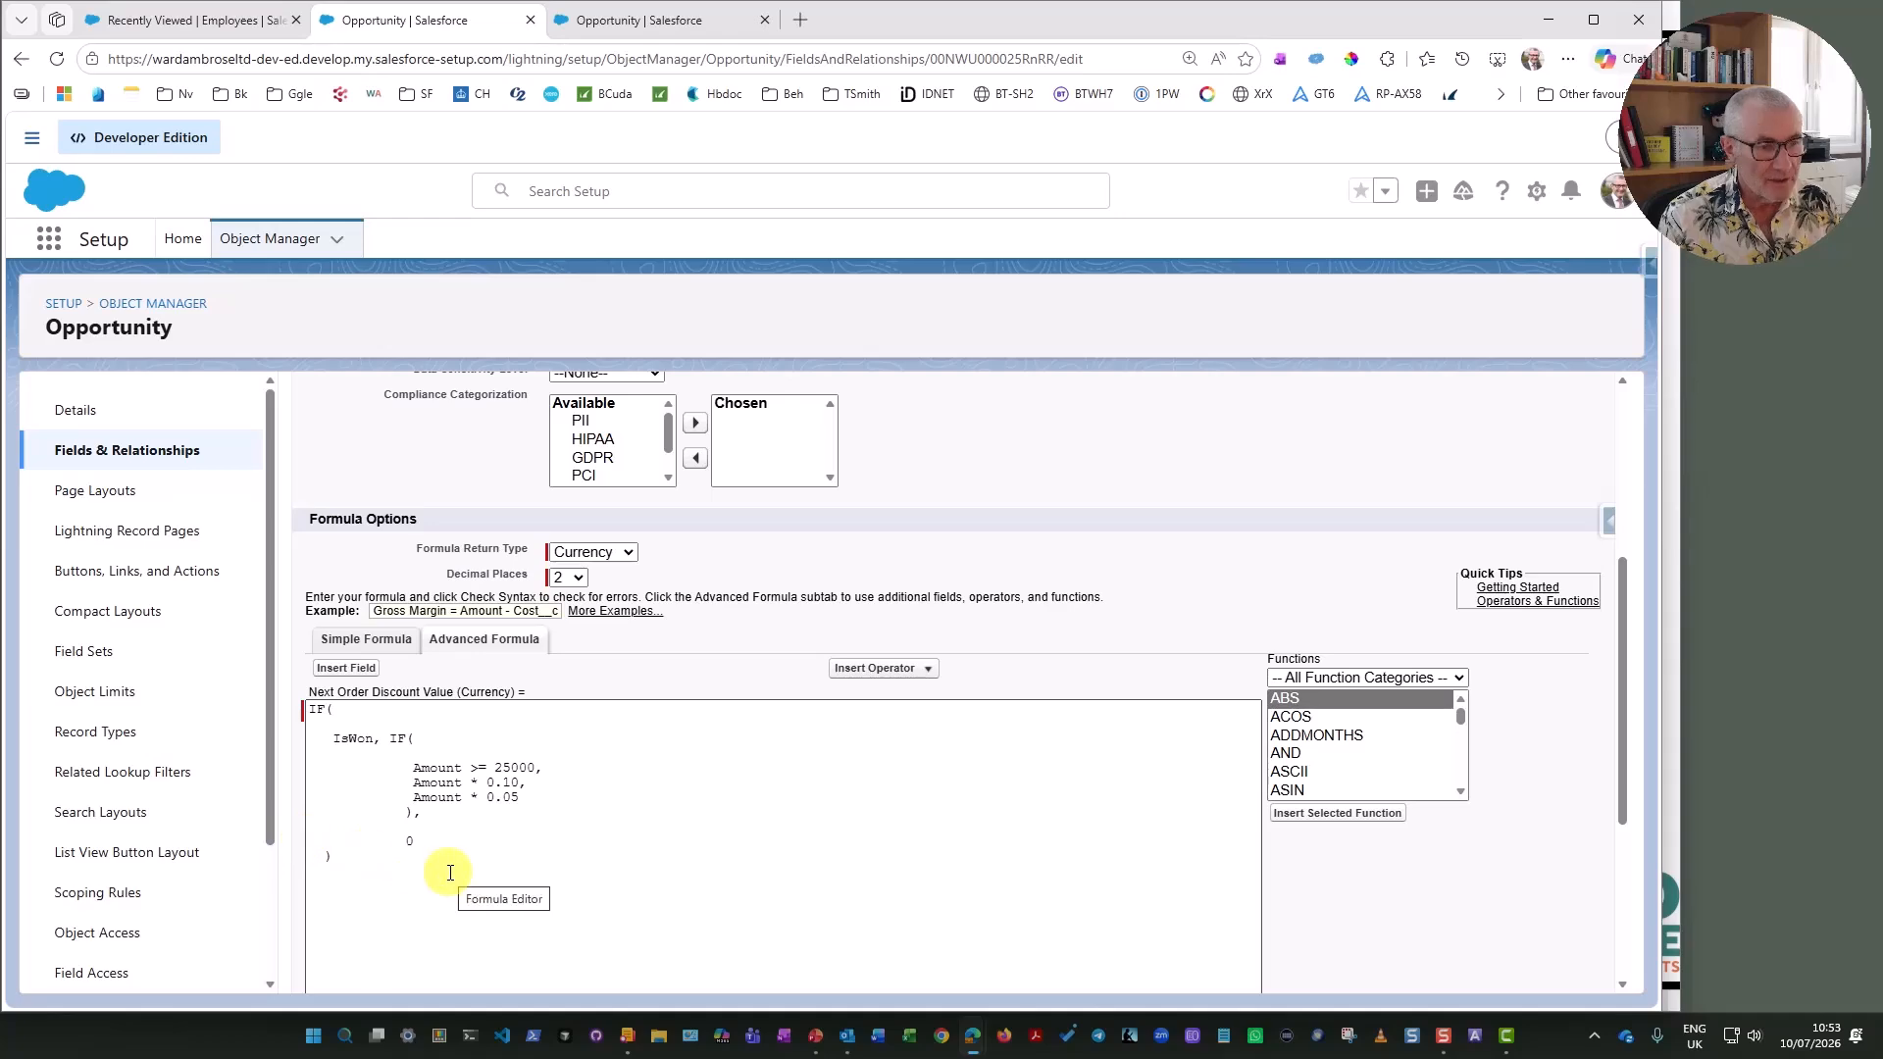
- Start a new opportunity with the Private Client record type and set its amount to 20000
click(186, 20)
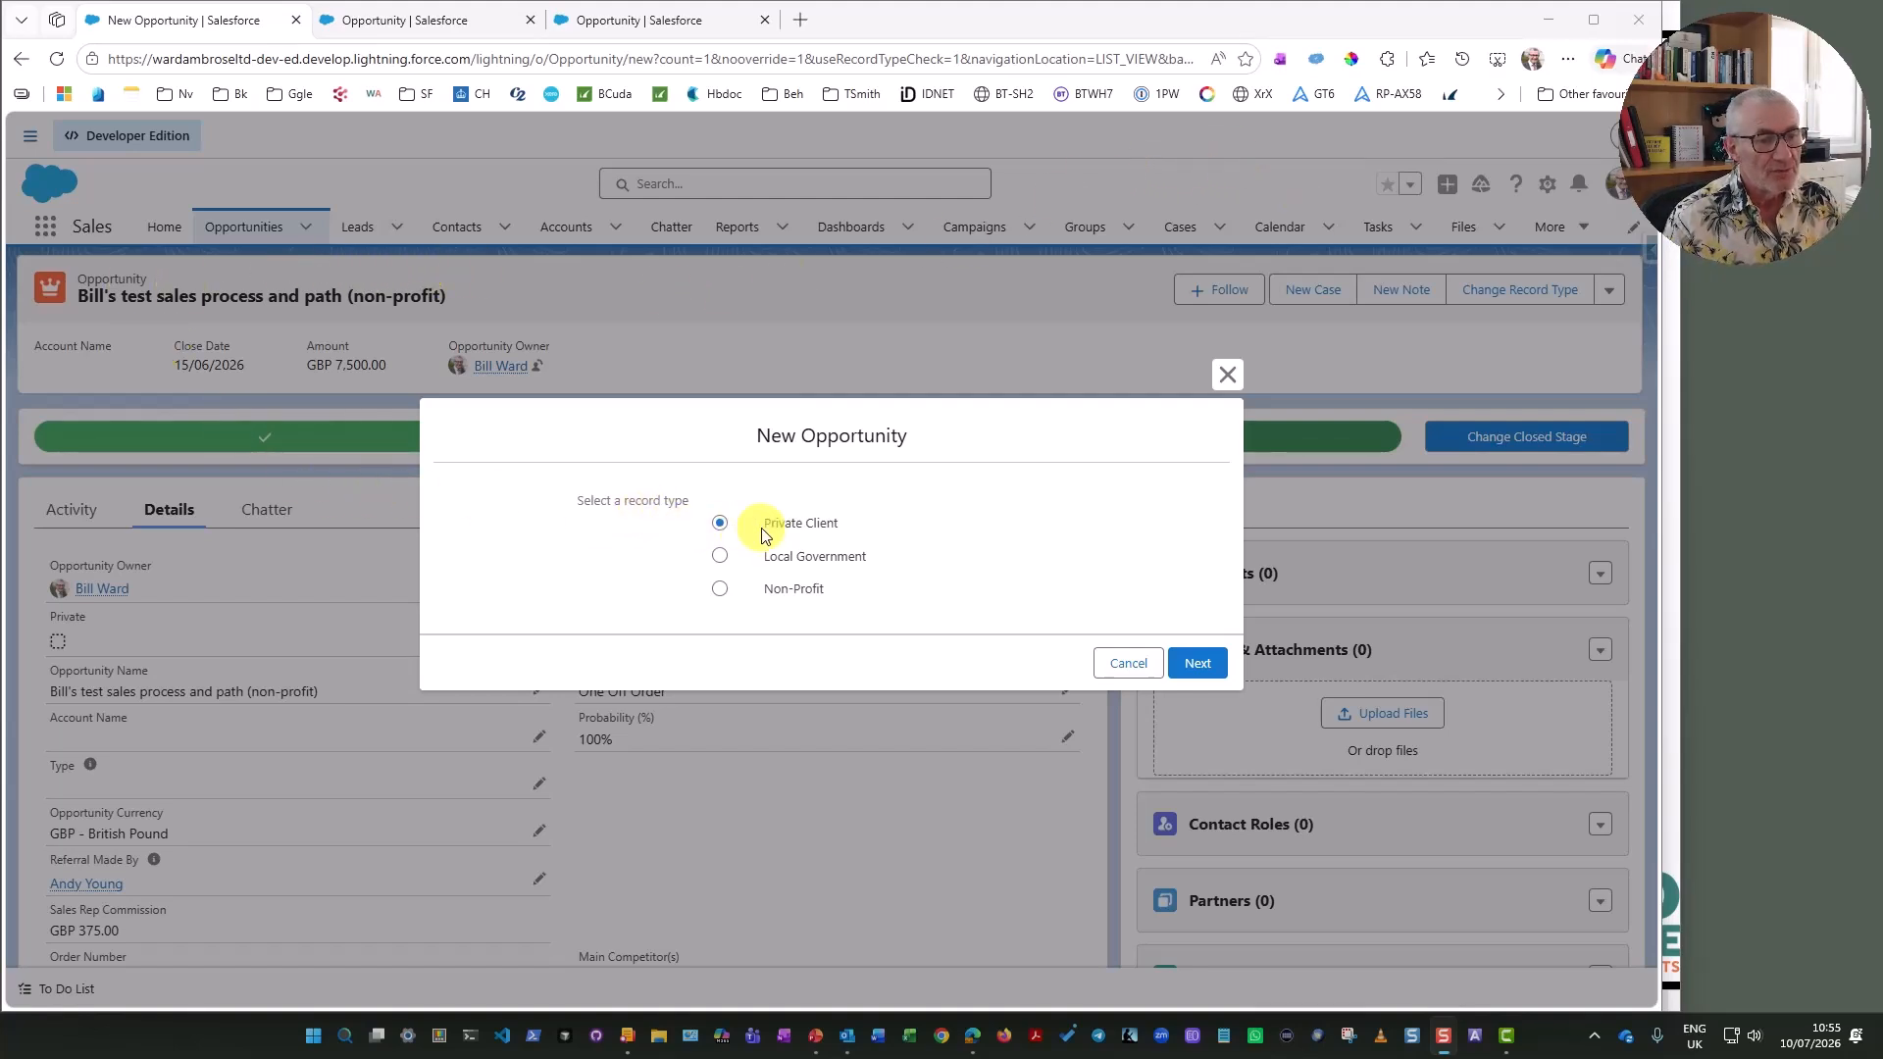
click(1193, 670)
text(2)
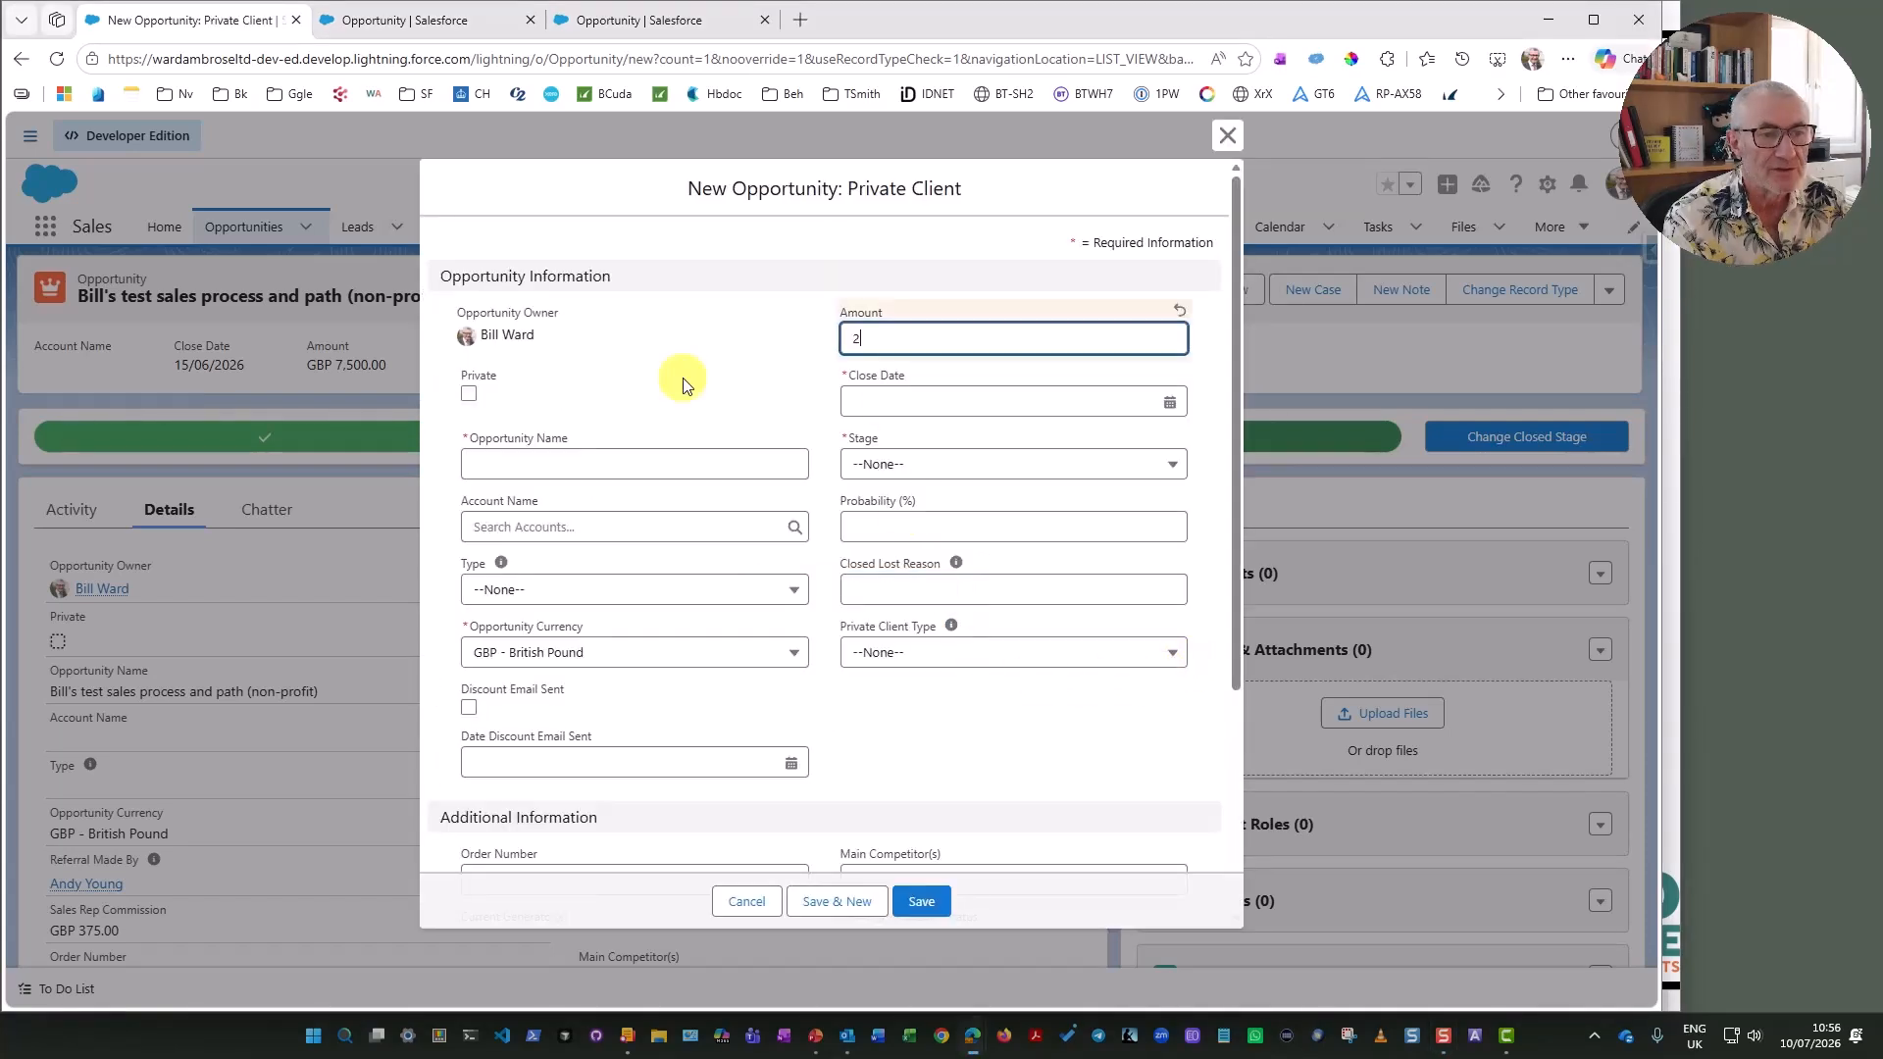
text(0000)
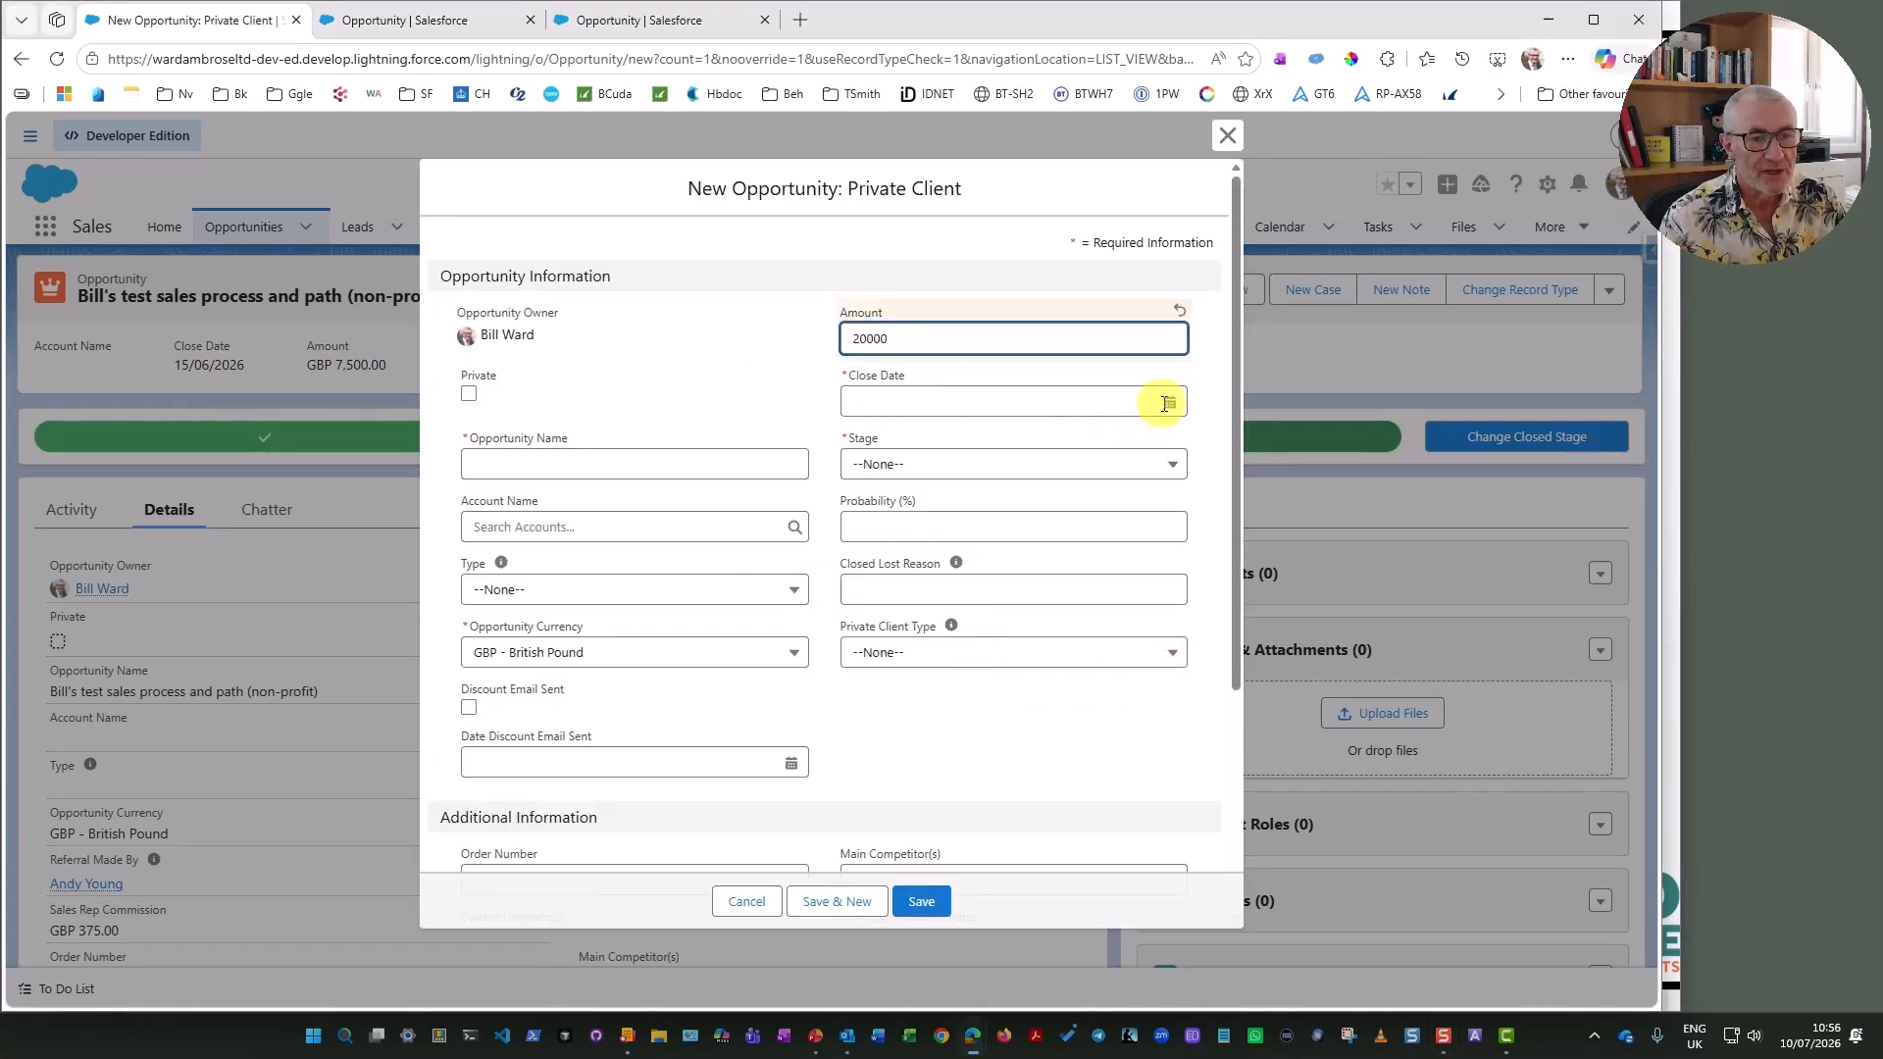
- Set the close date to 31/07/2026, name it "Test the Next Discount Value Field", choose the Enquiry stage and save the opportunity
click(1165, 404)
click(1082, 664)
click(562, 475)
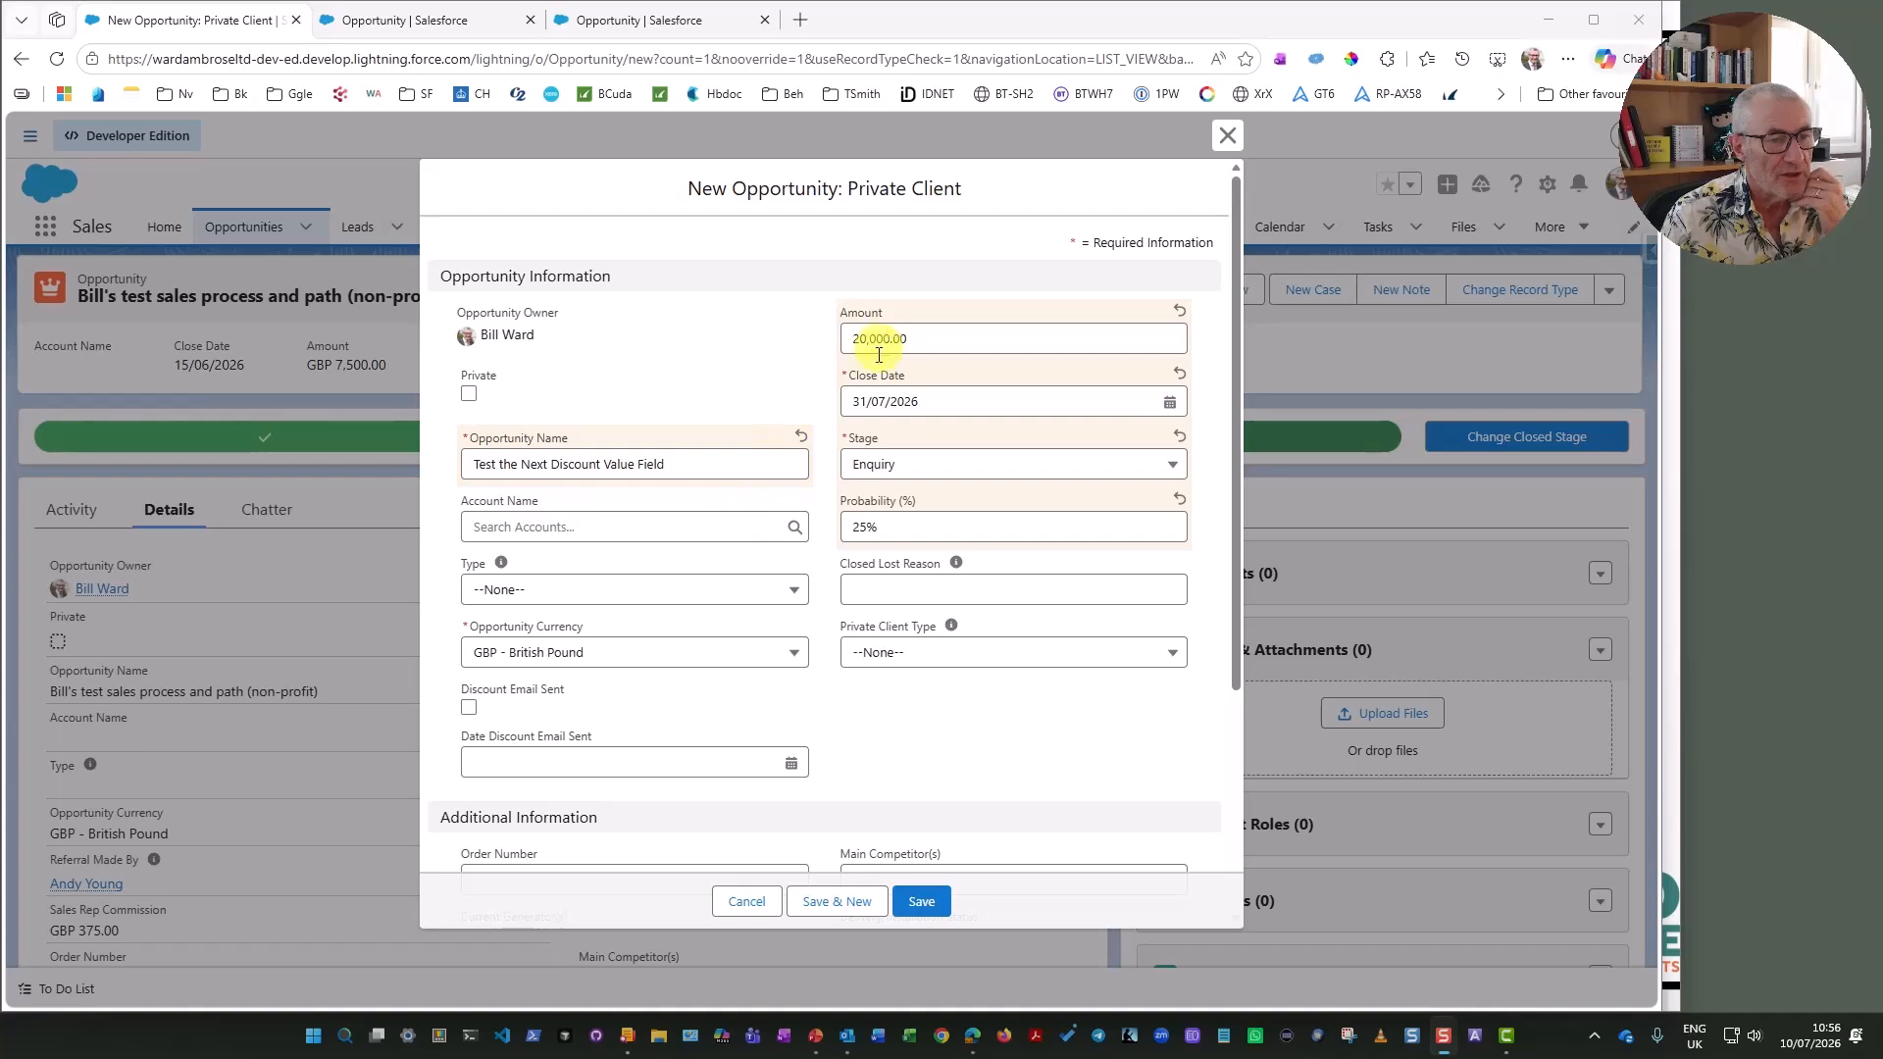
click(910, 469)
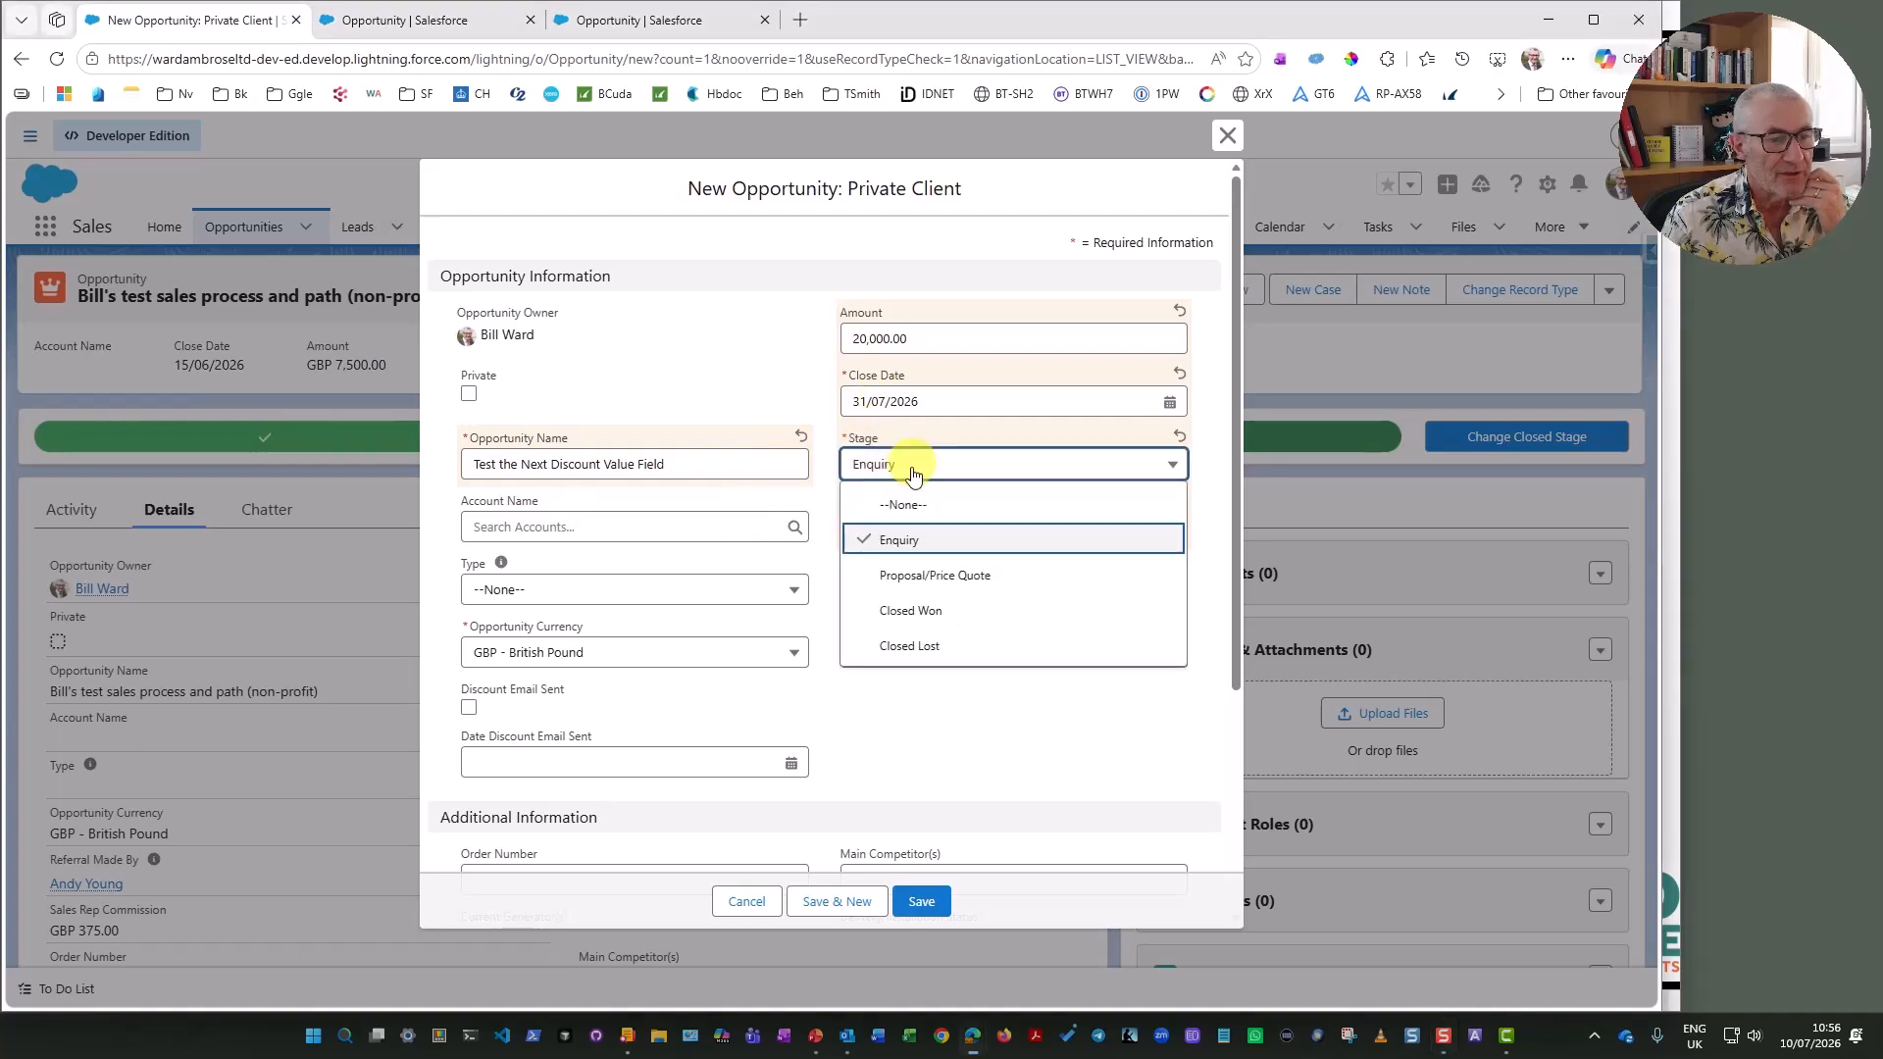
click(918, 902)
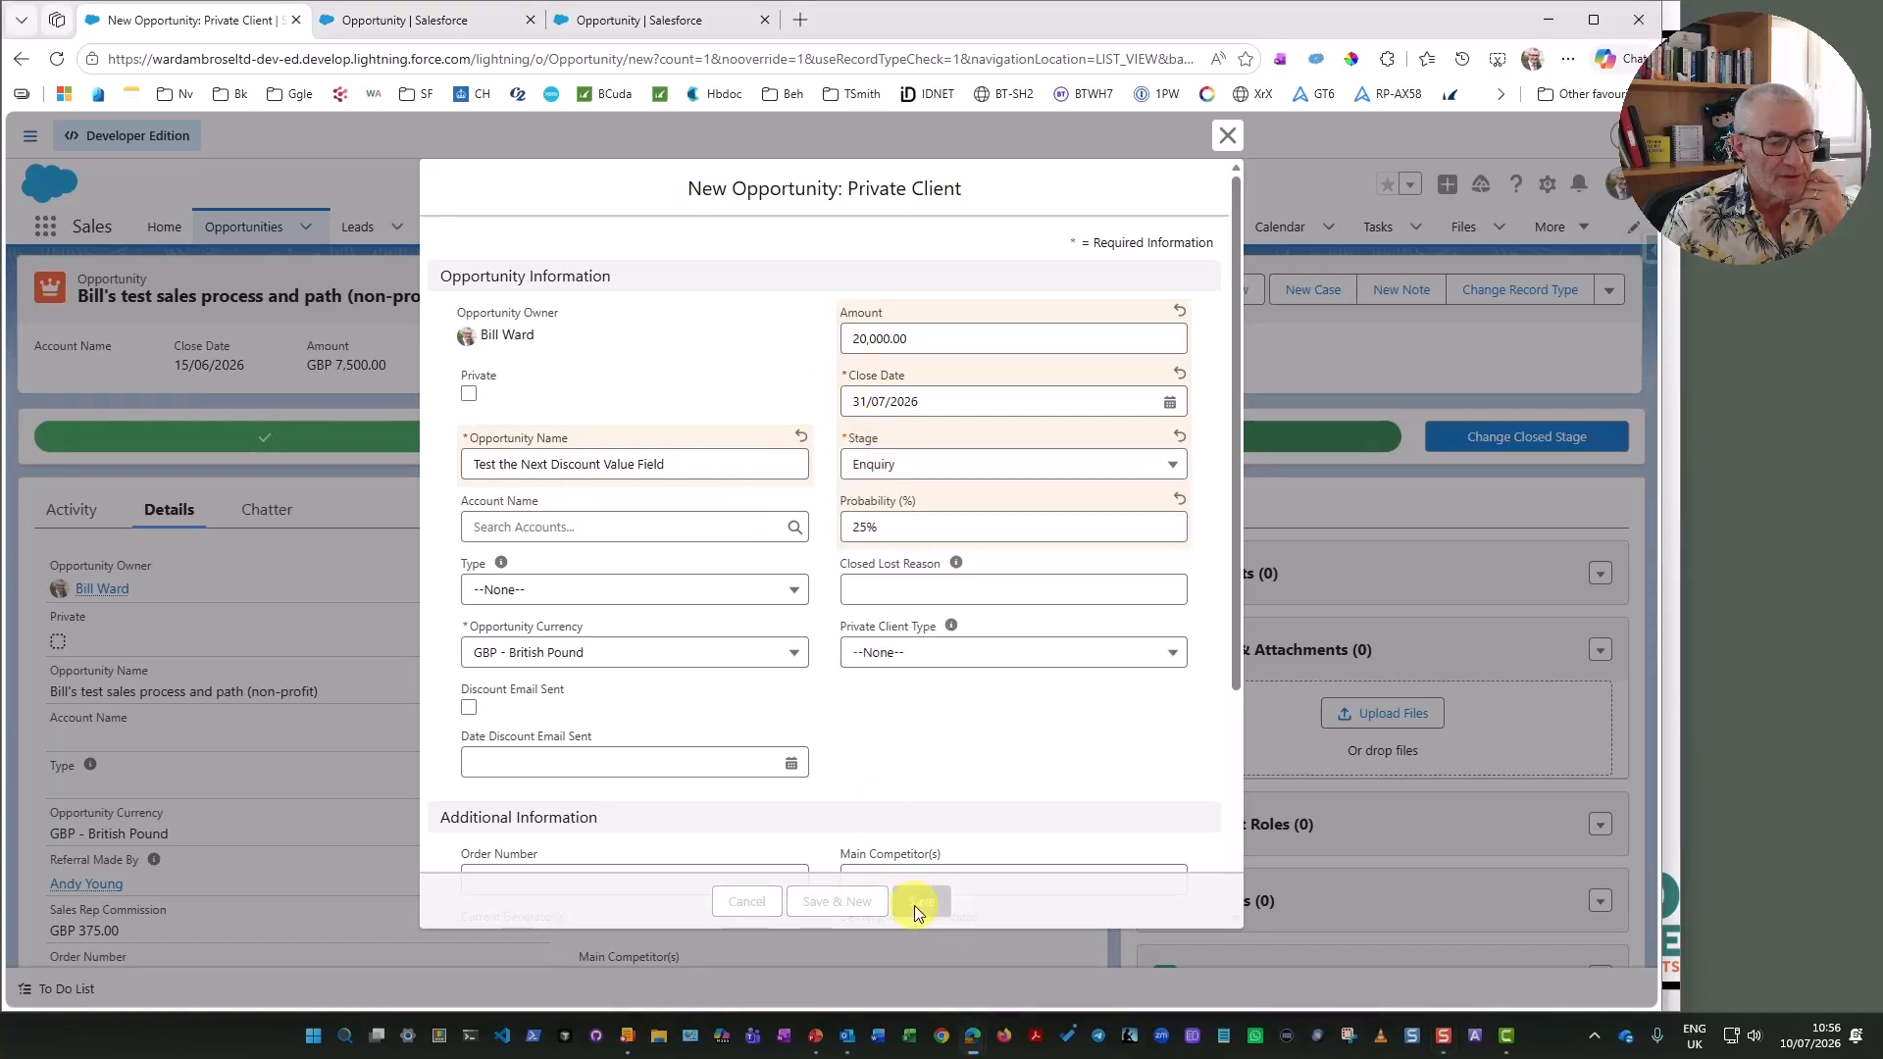
- Change the test opportunity's amount to 30000 and save the record
scroll(420, 525, down, 2)
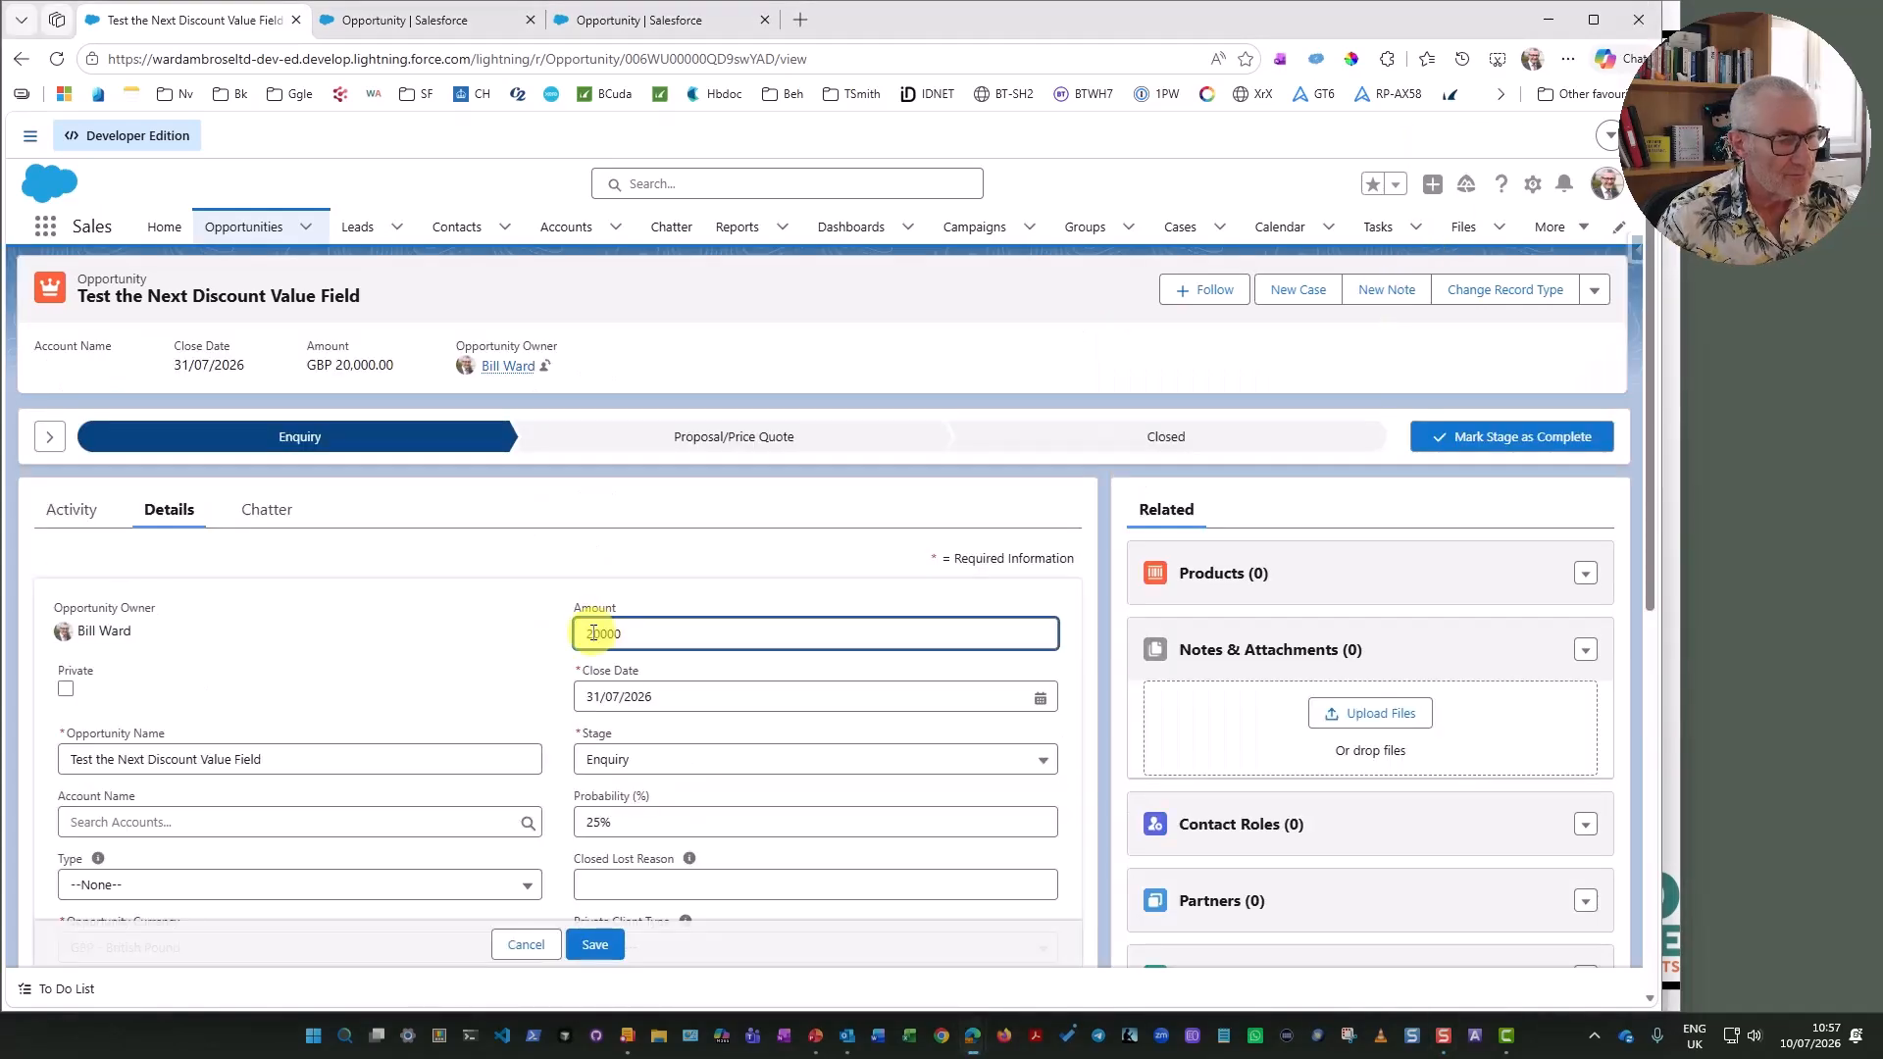
key(BackSpace)
text(30000)
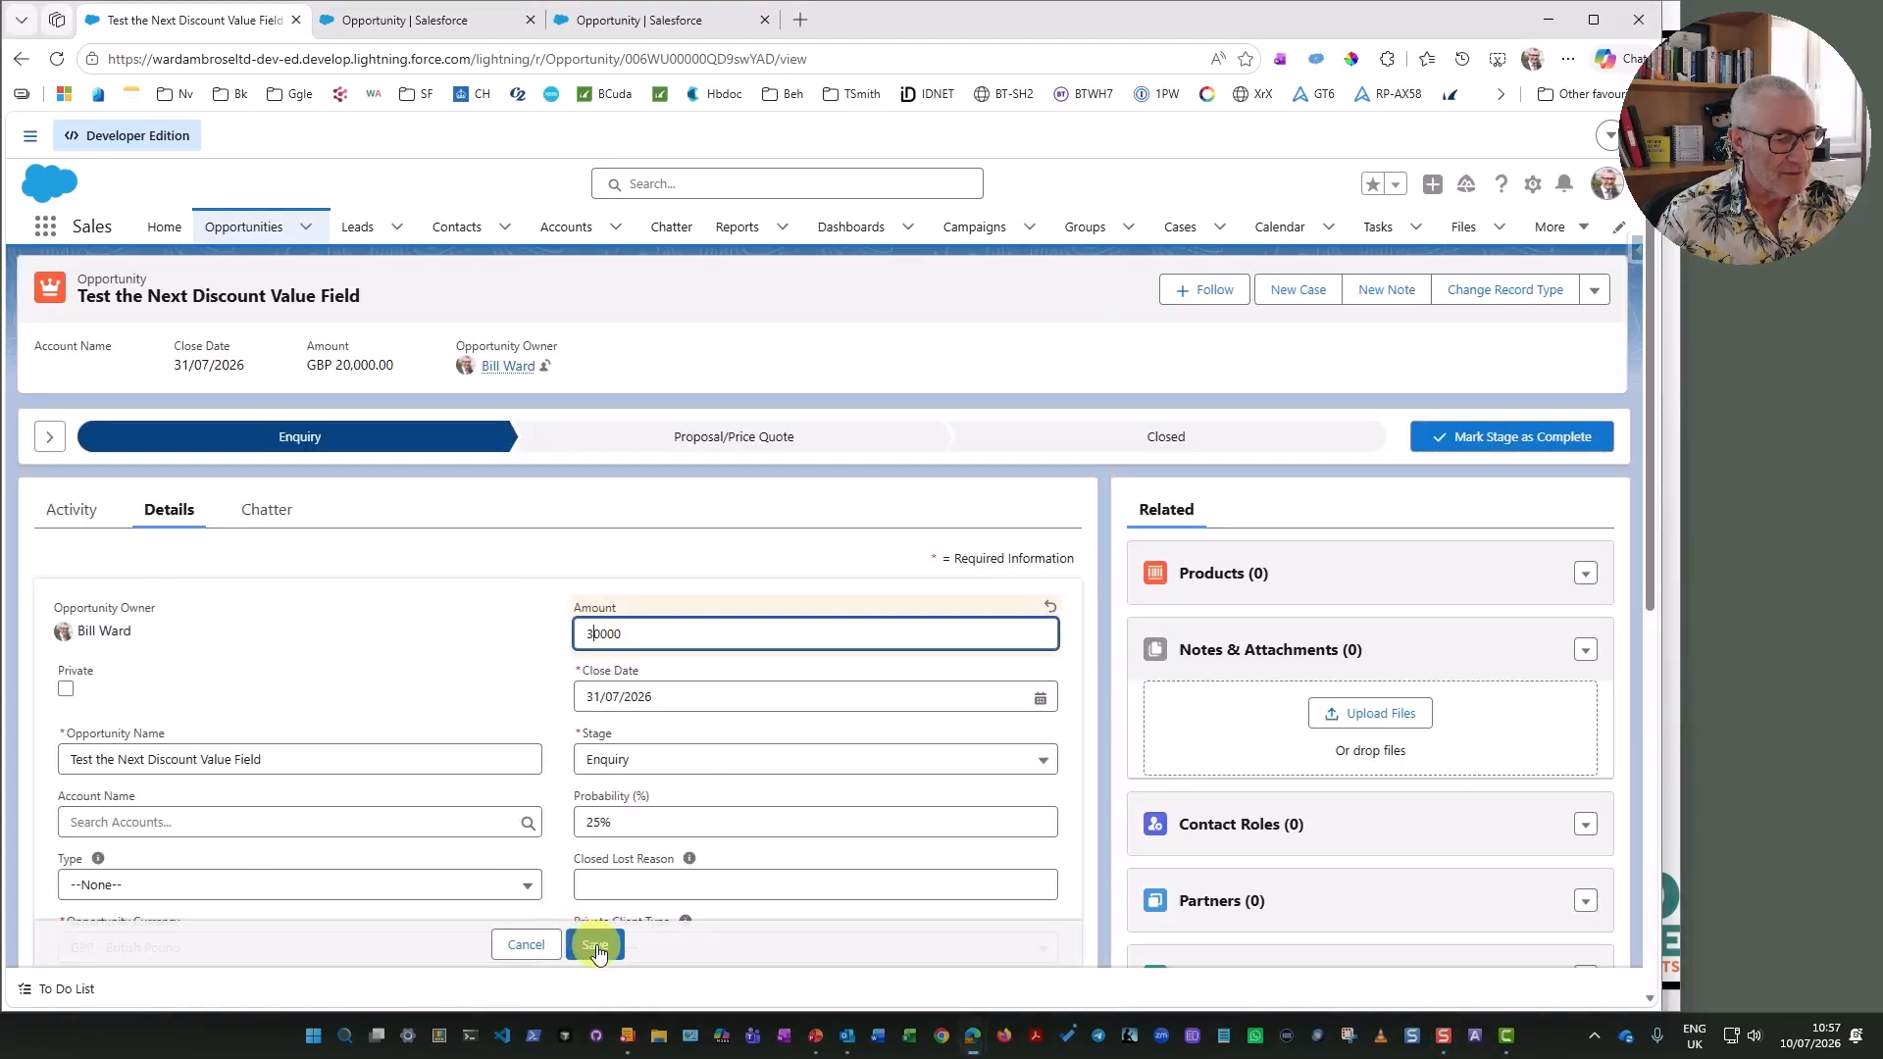
click(597, 944)
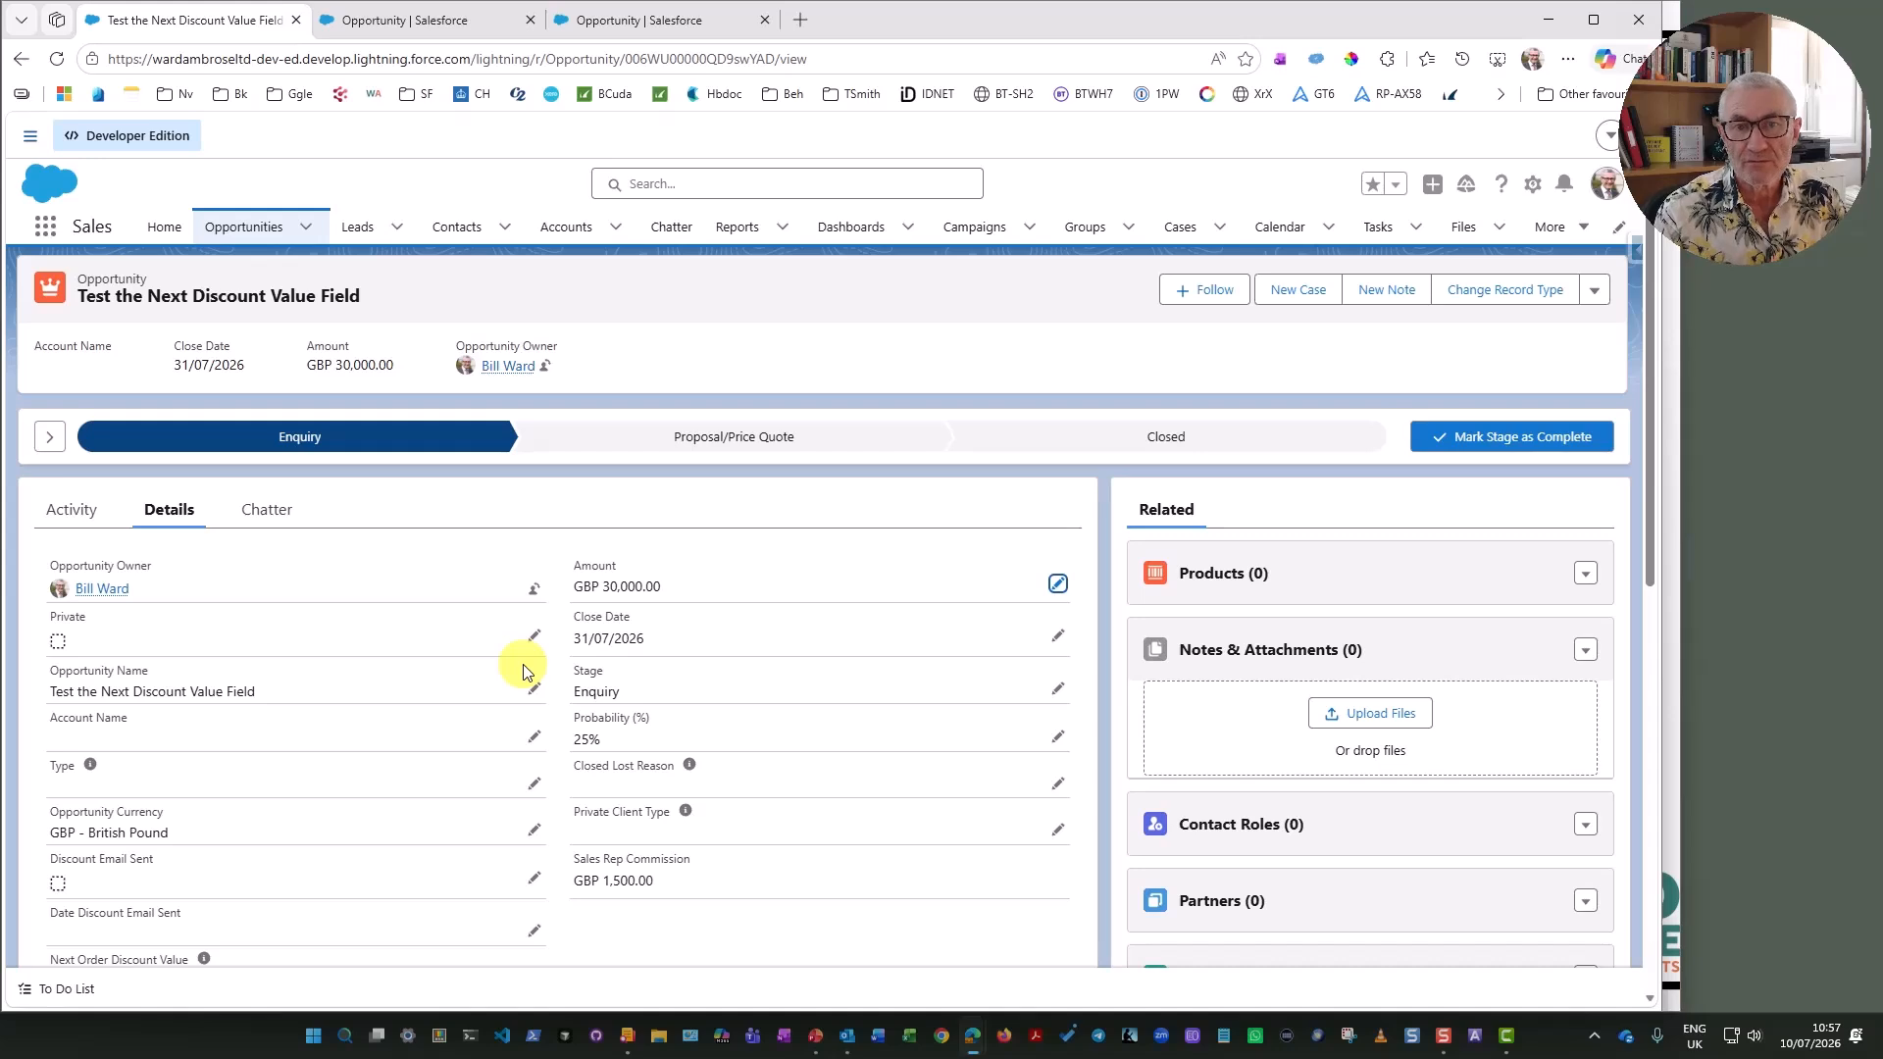
- Advance the opportunity from Enquiry to Proposal/Price Quote, checking its Next Order Discount Value at both stages
scroll(500, 662, down, 2)
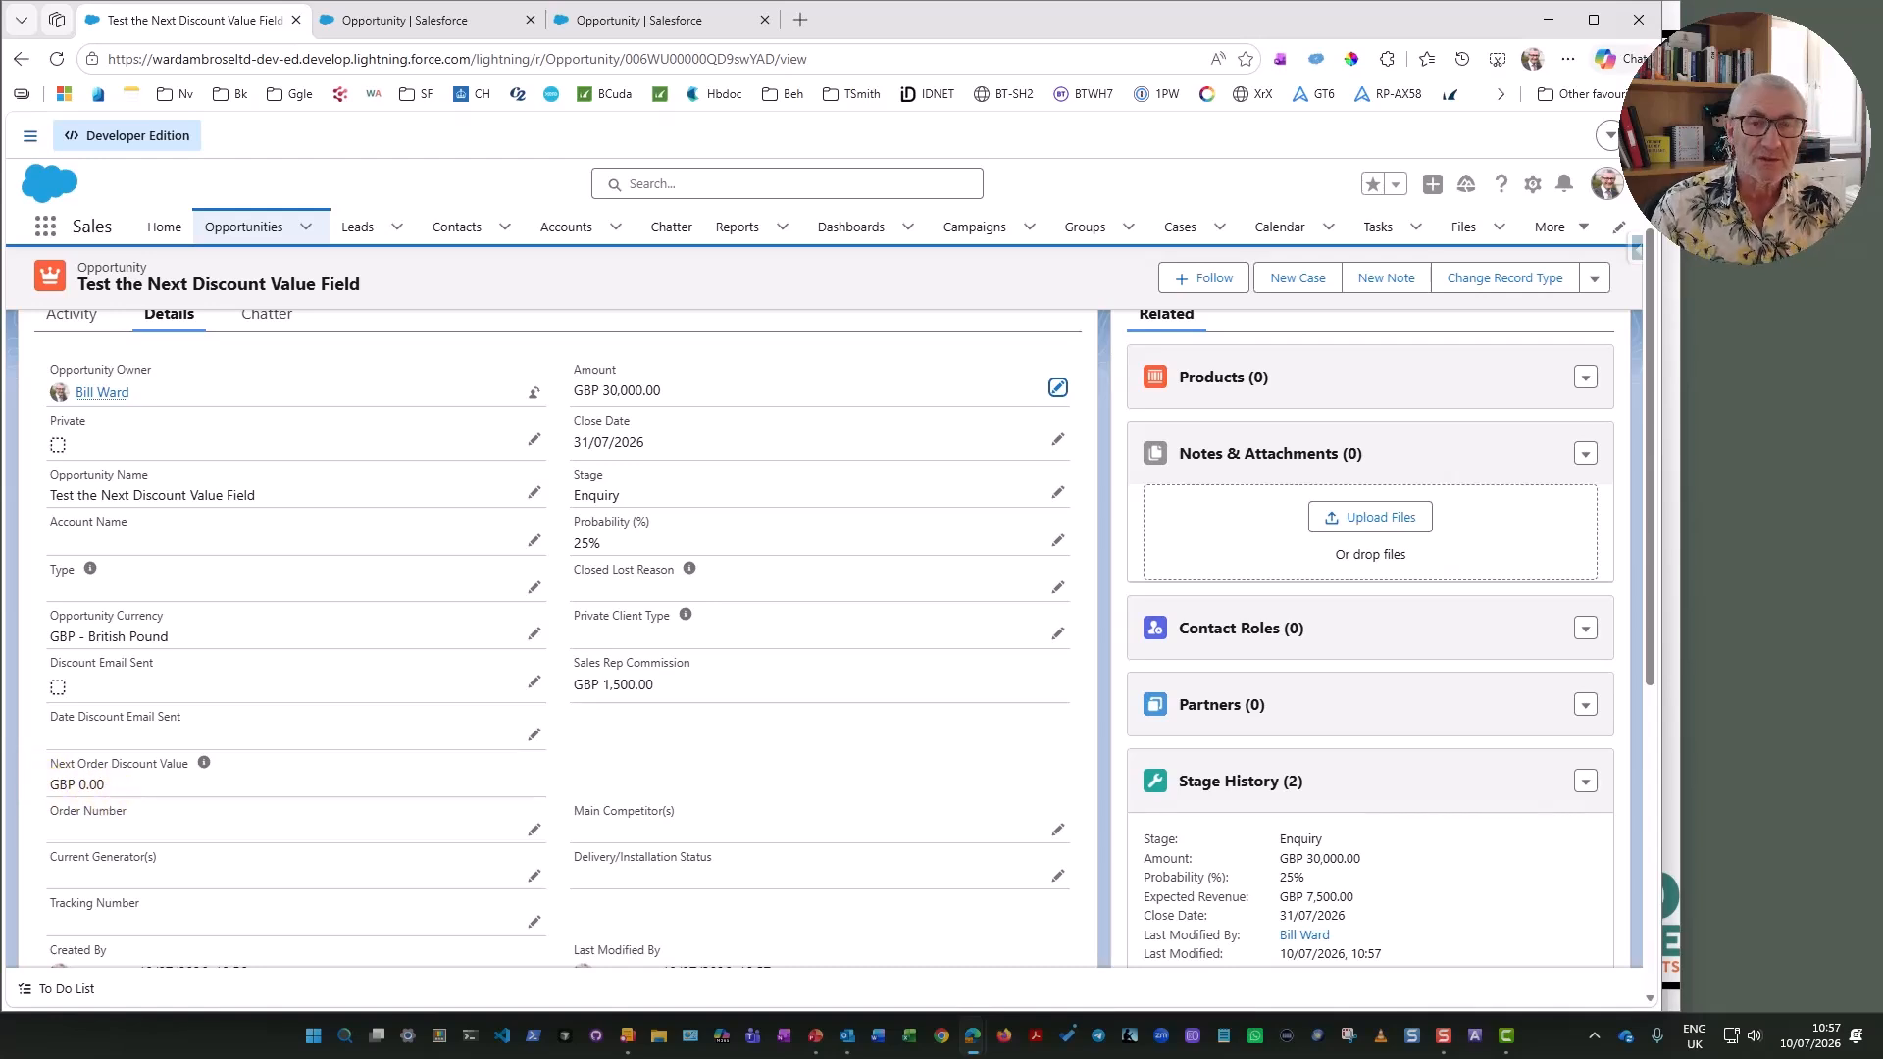
scroll(191, 753, up, 2)
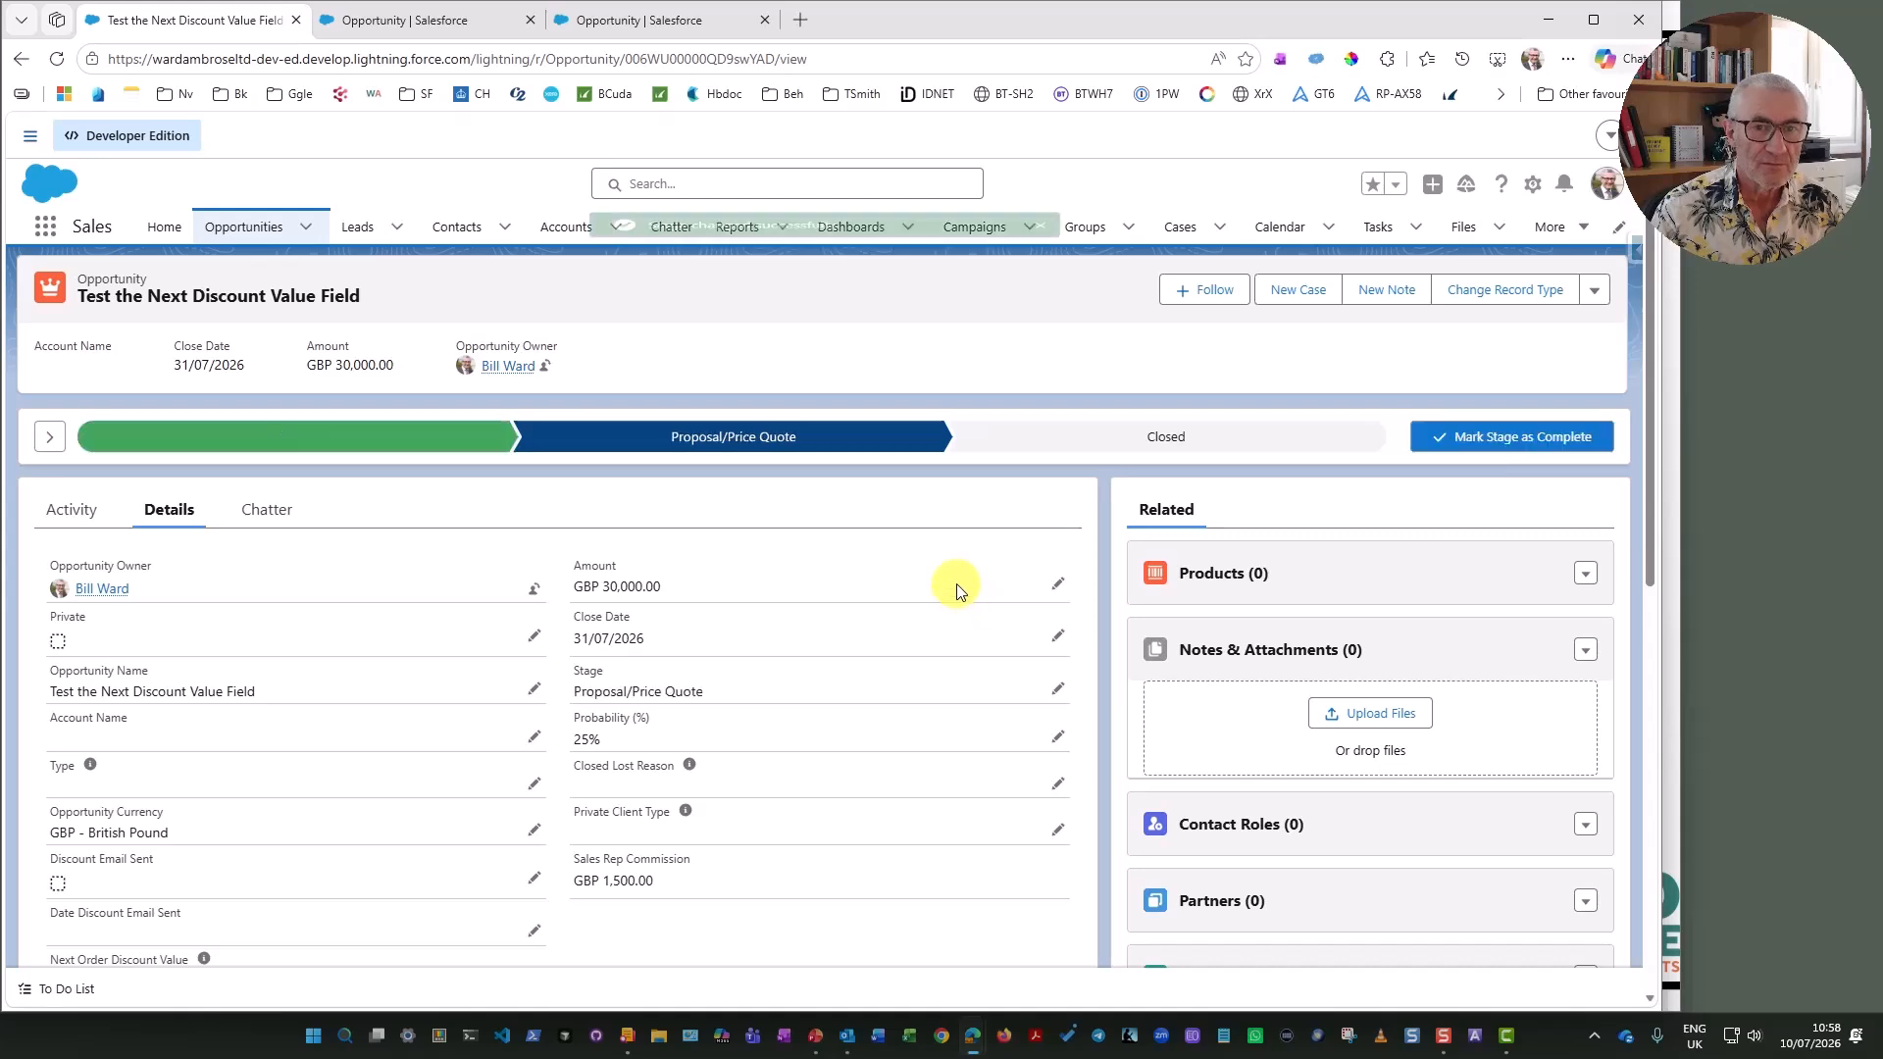
scroll(794, 589, down, 2)
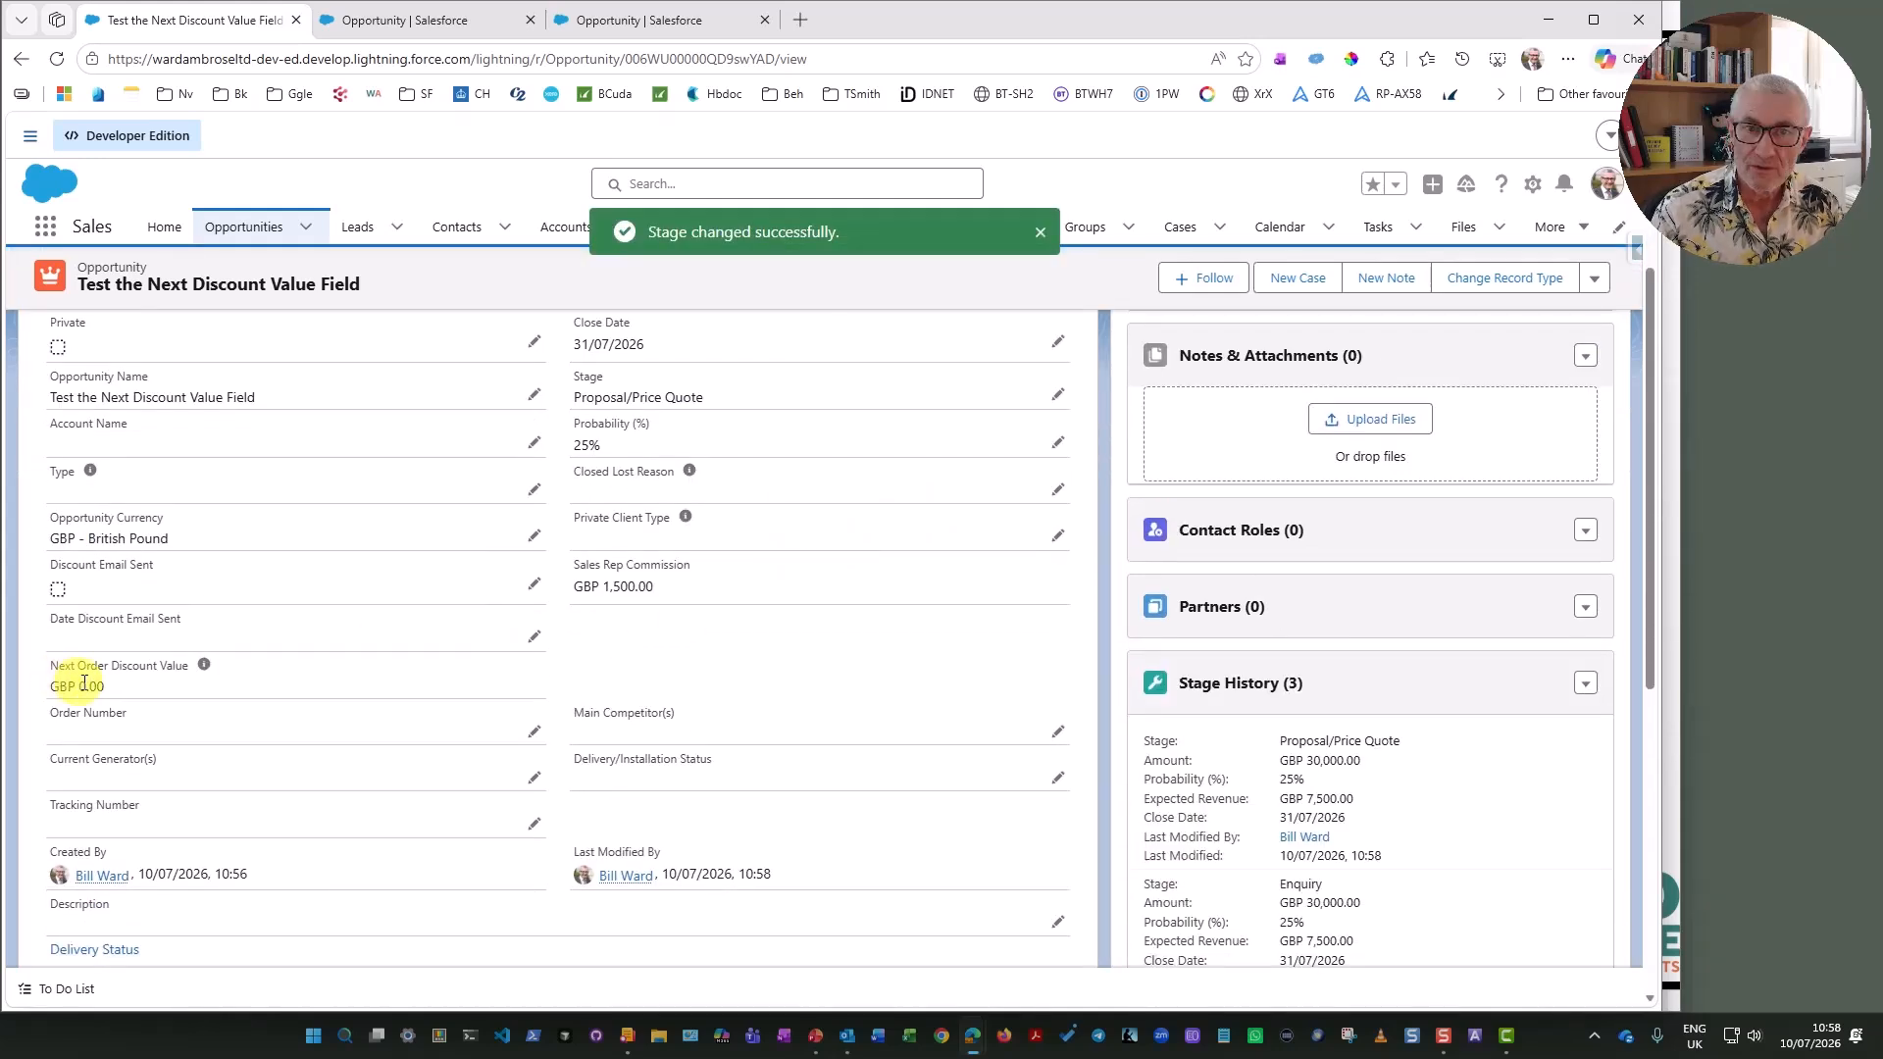
scroll(564, 683, up, 3)
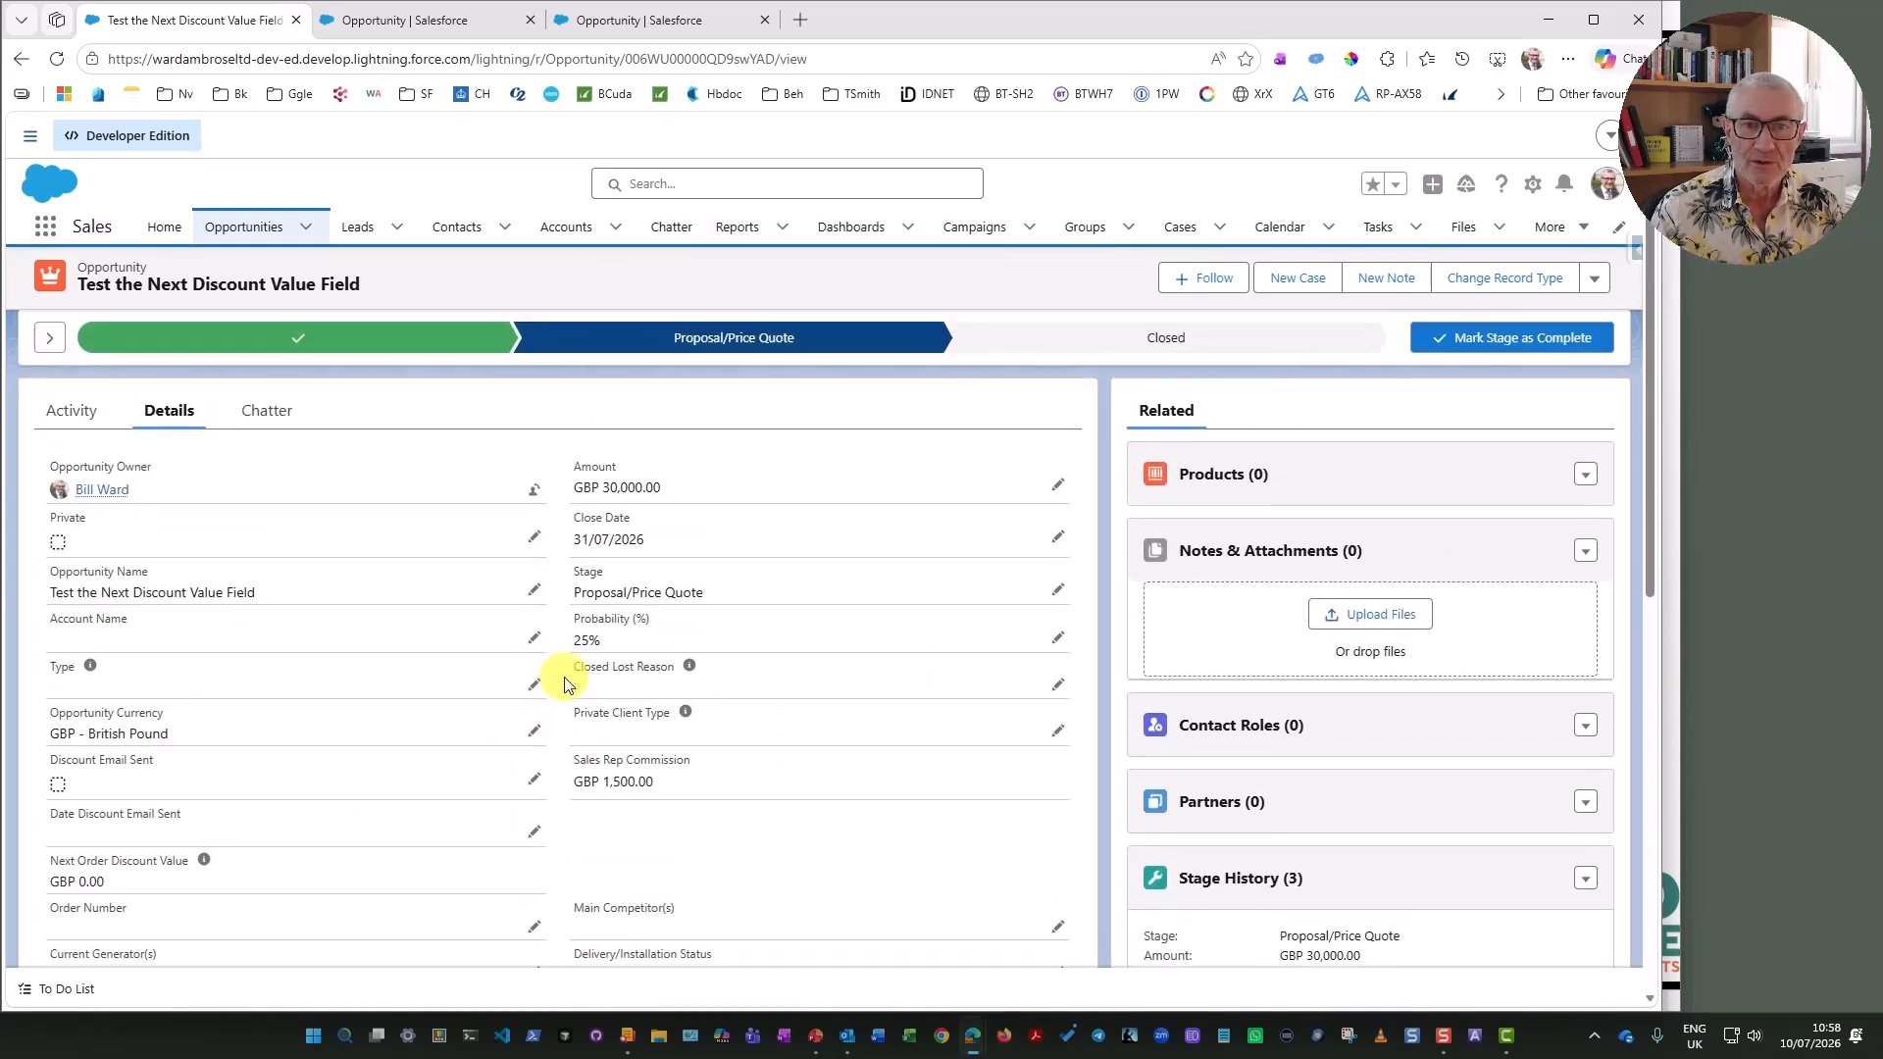
- Close the opportunity as Closed Lost and check its Next Order Discount Value
click(1203, 443)
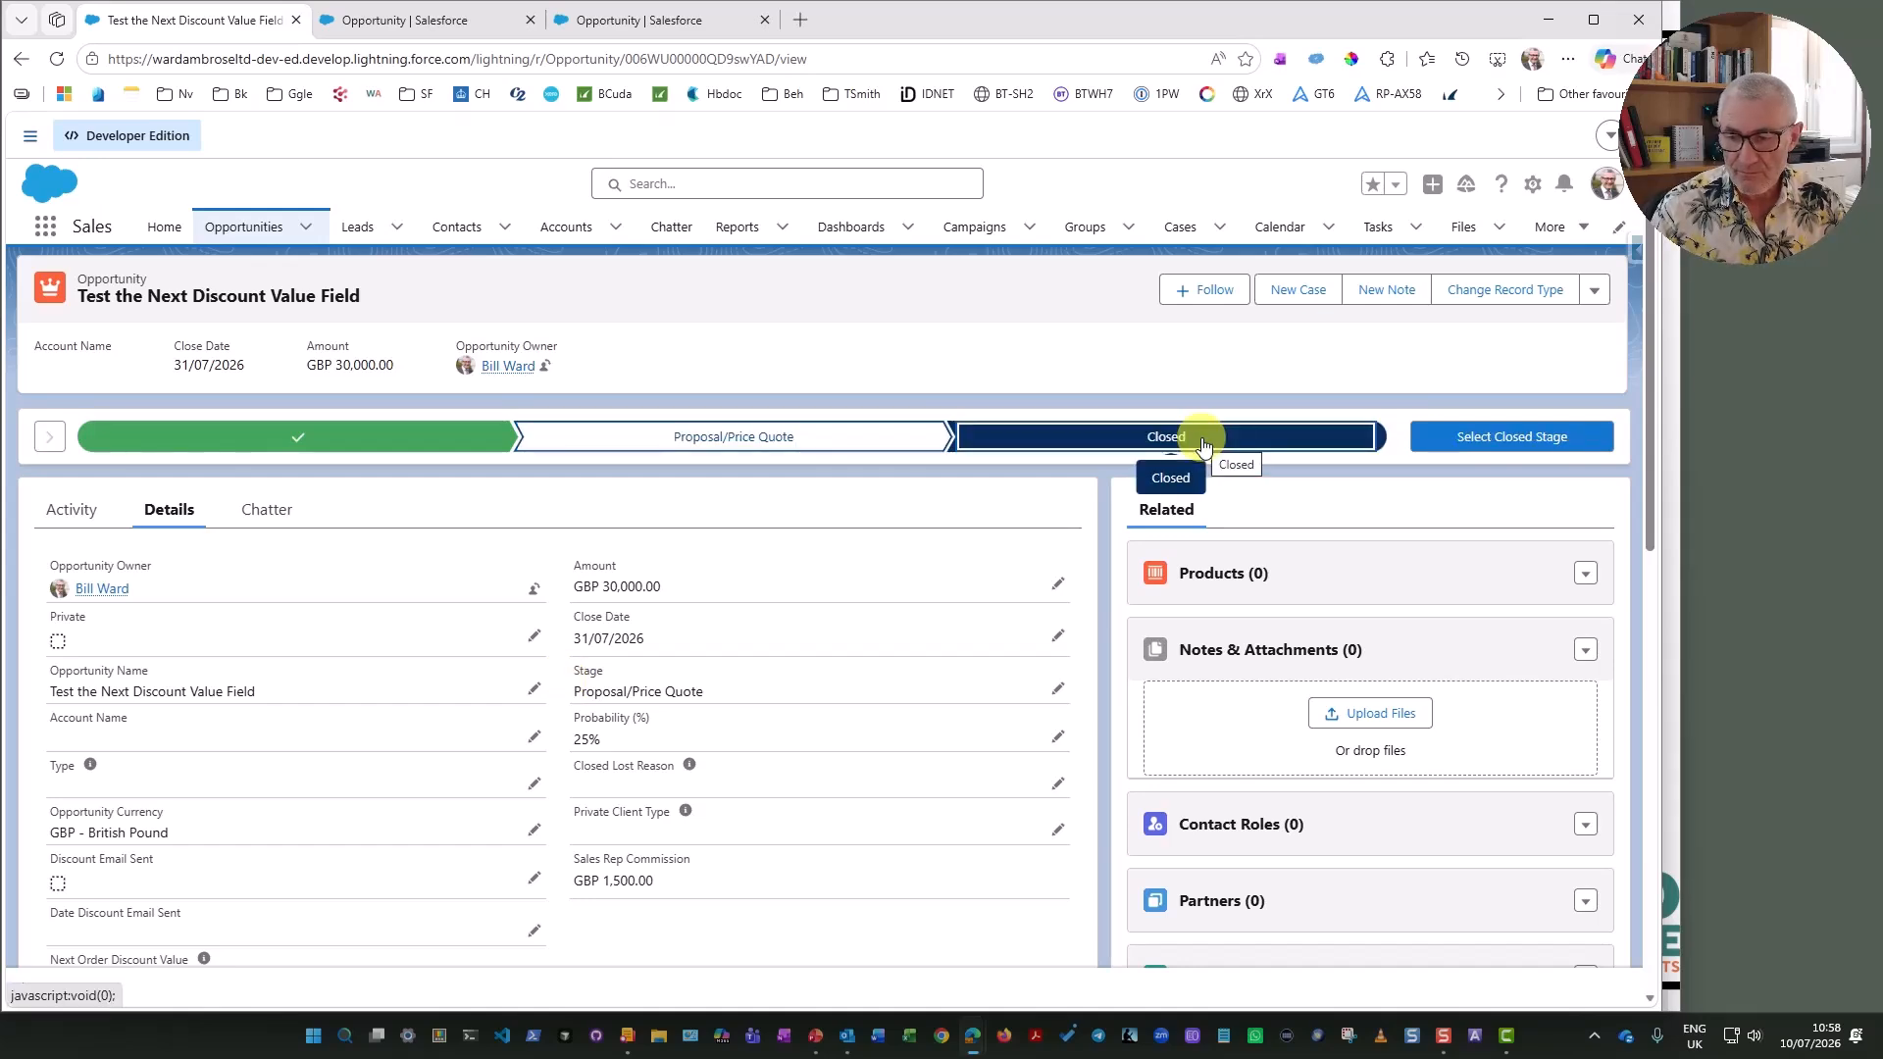
click(1549, 438)
click(941, 554)
click(921, 620)
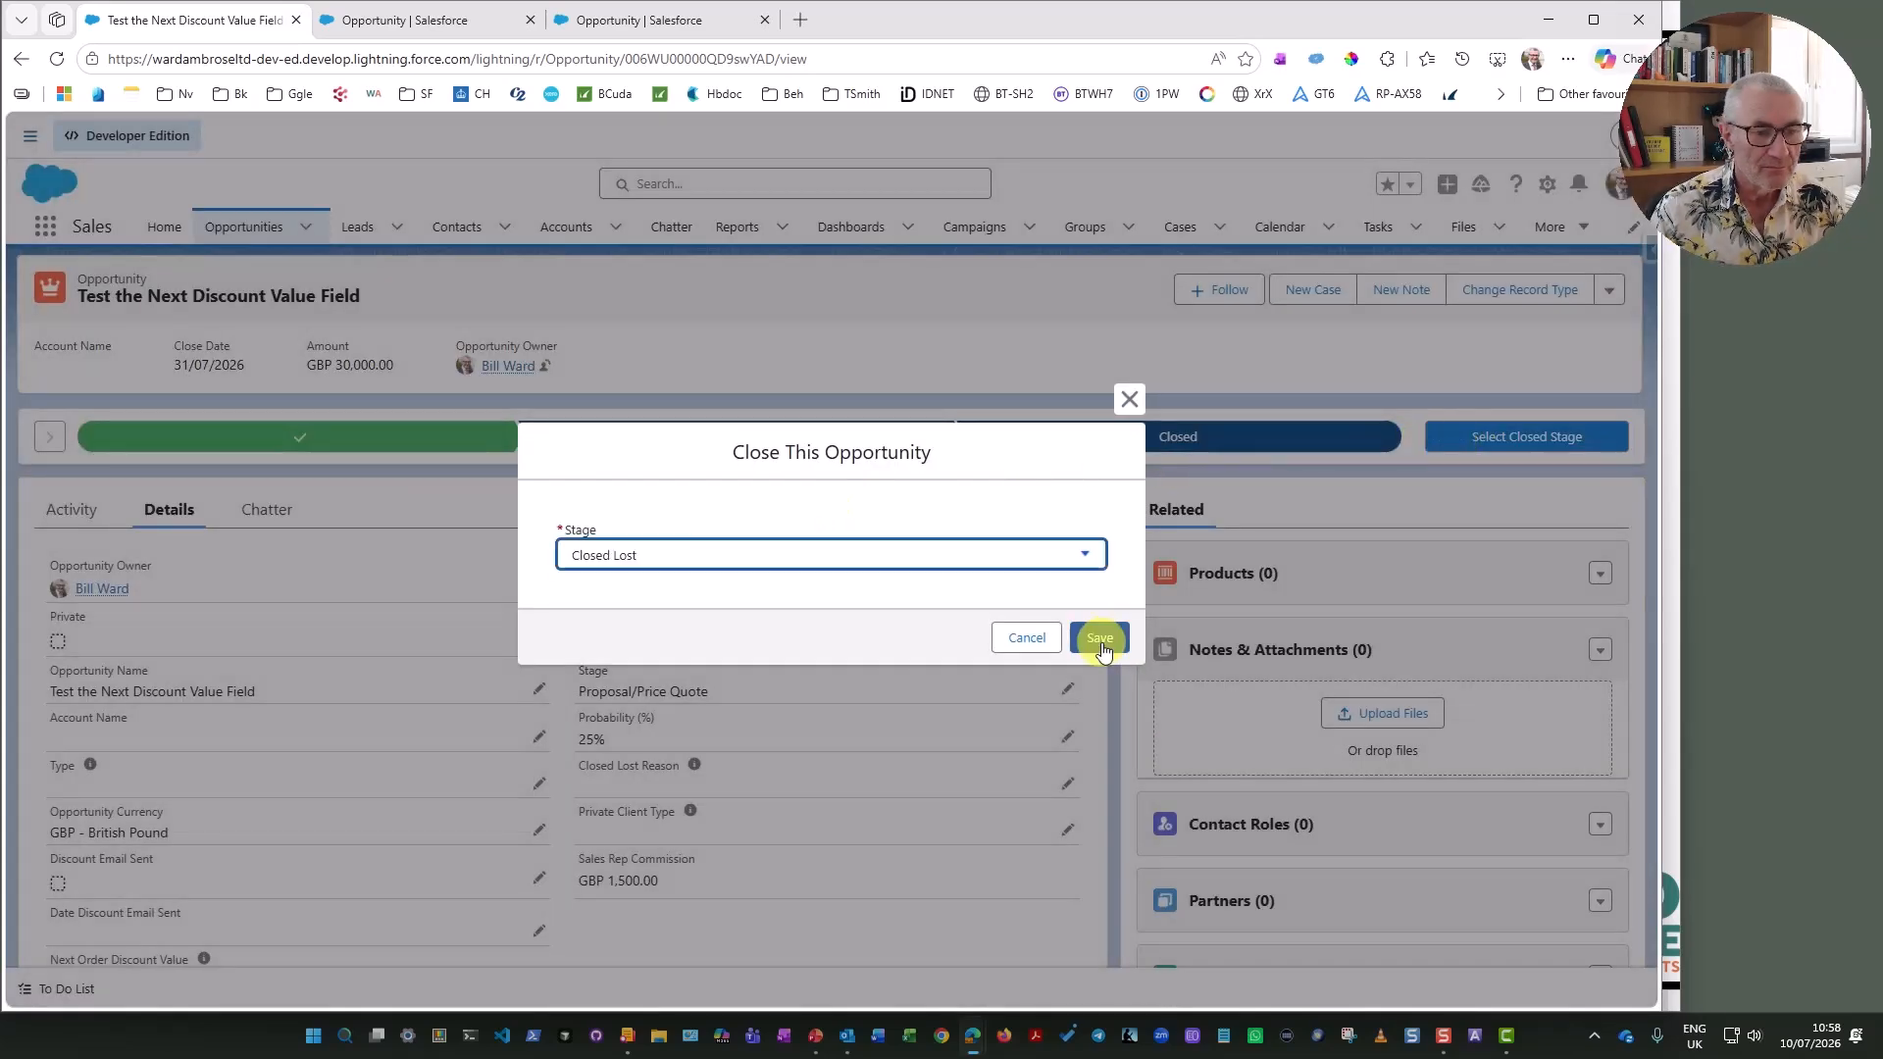
click(1100, 638)
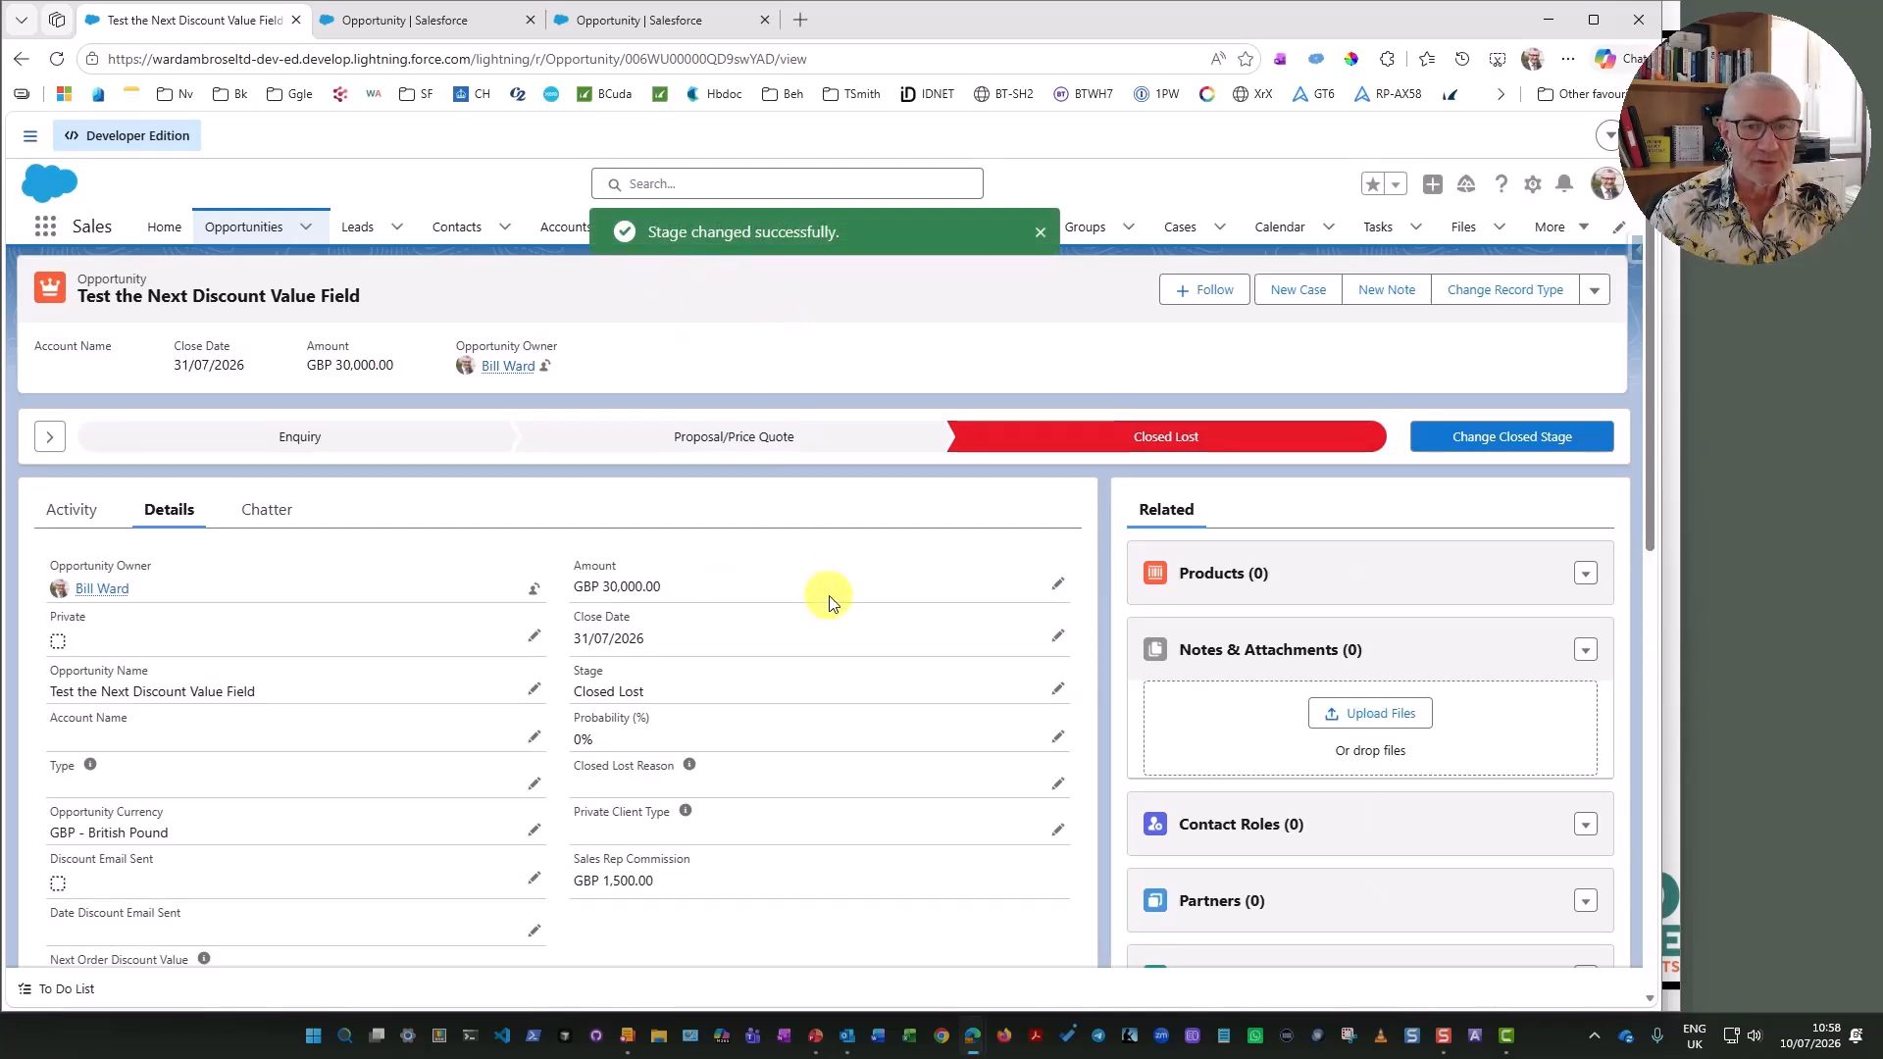
scroll(828, 596, down, 3)
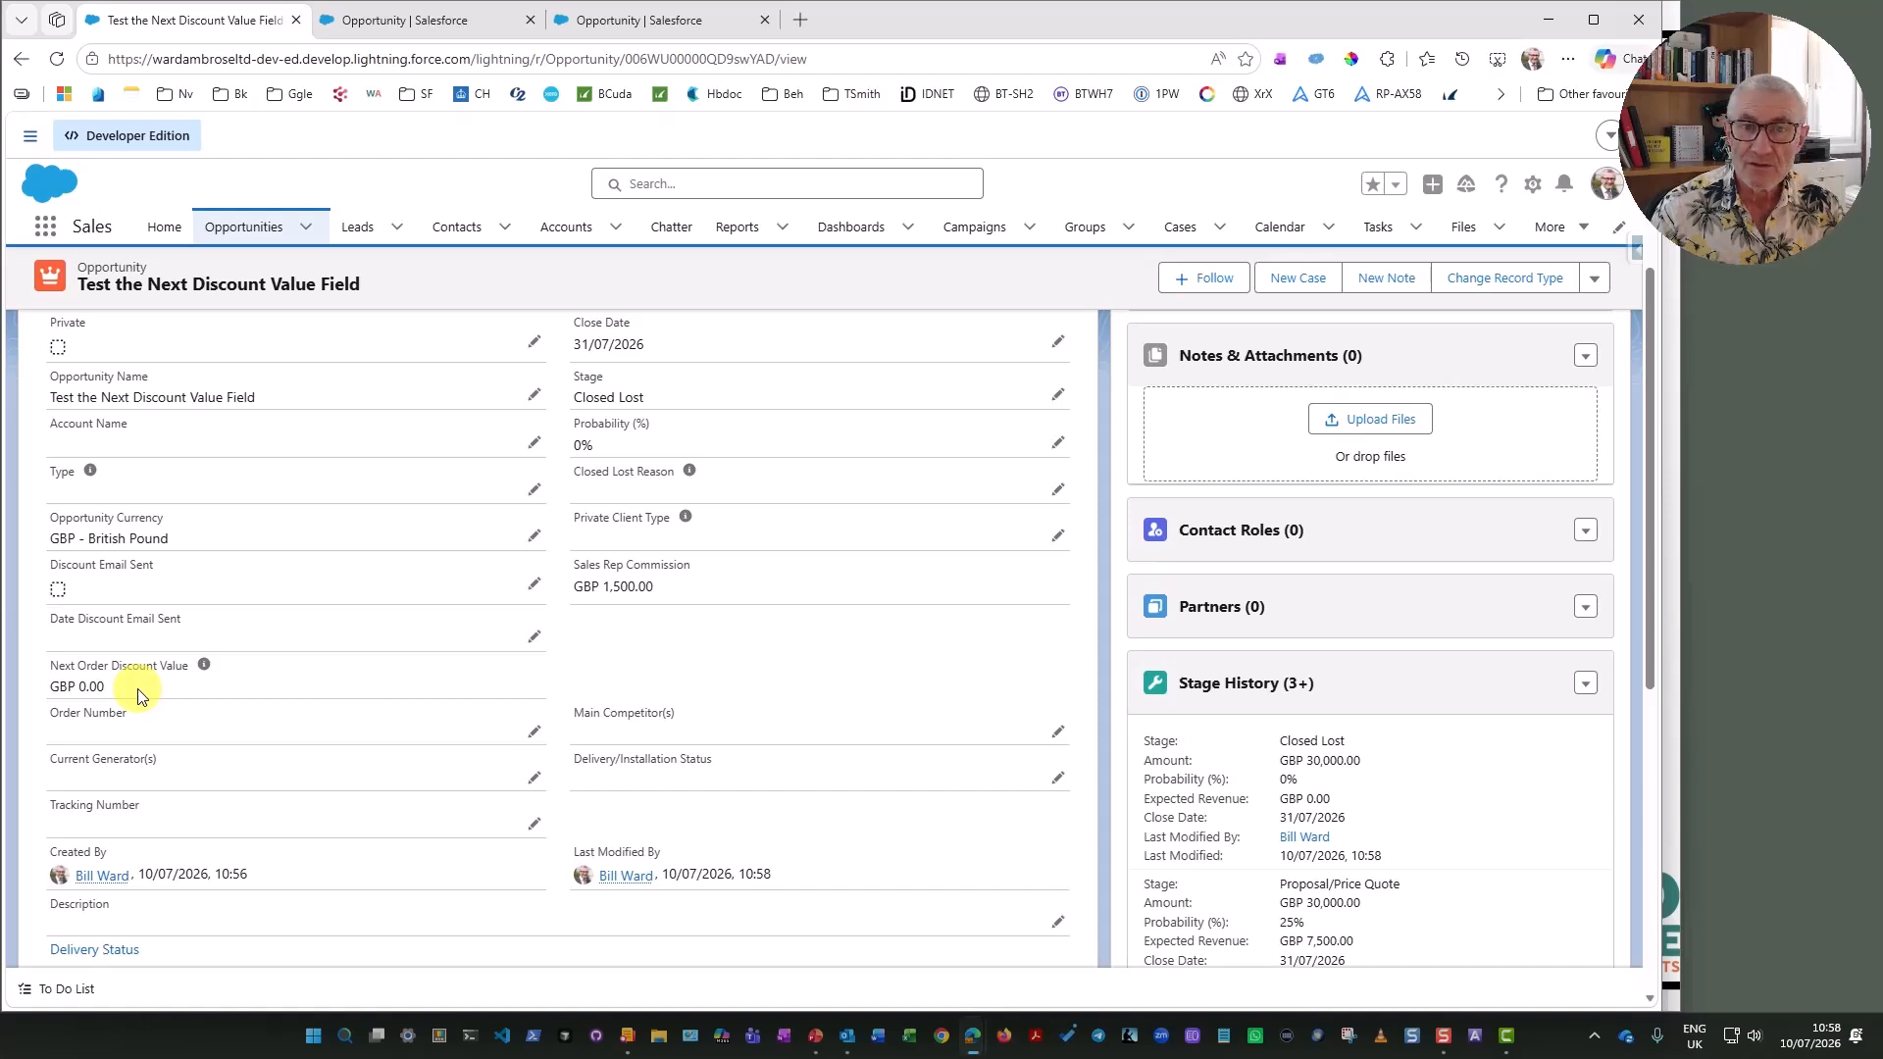
- Change the opportunity's closed stage to Closed Won and check its Next Order Discount Value
scroll(138, 695, up, 3)
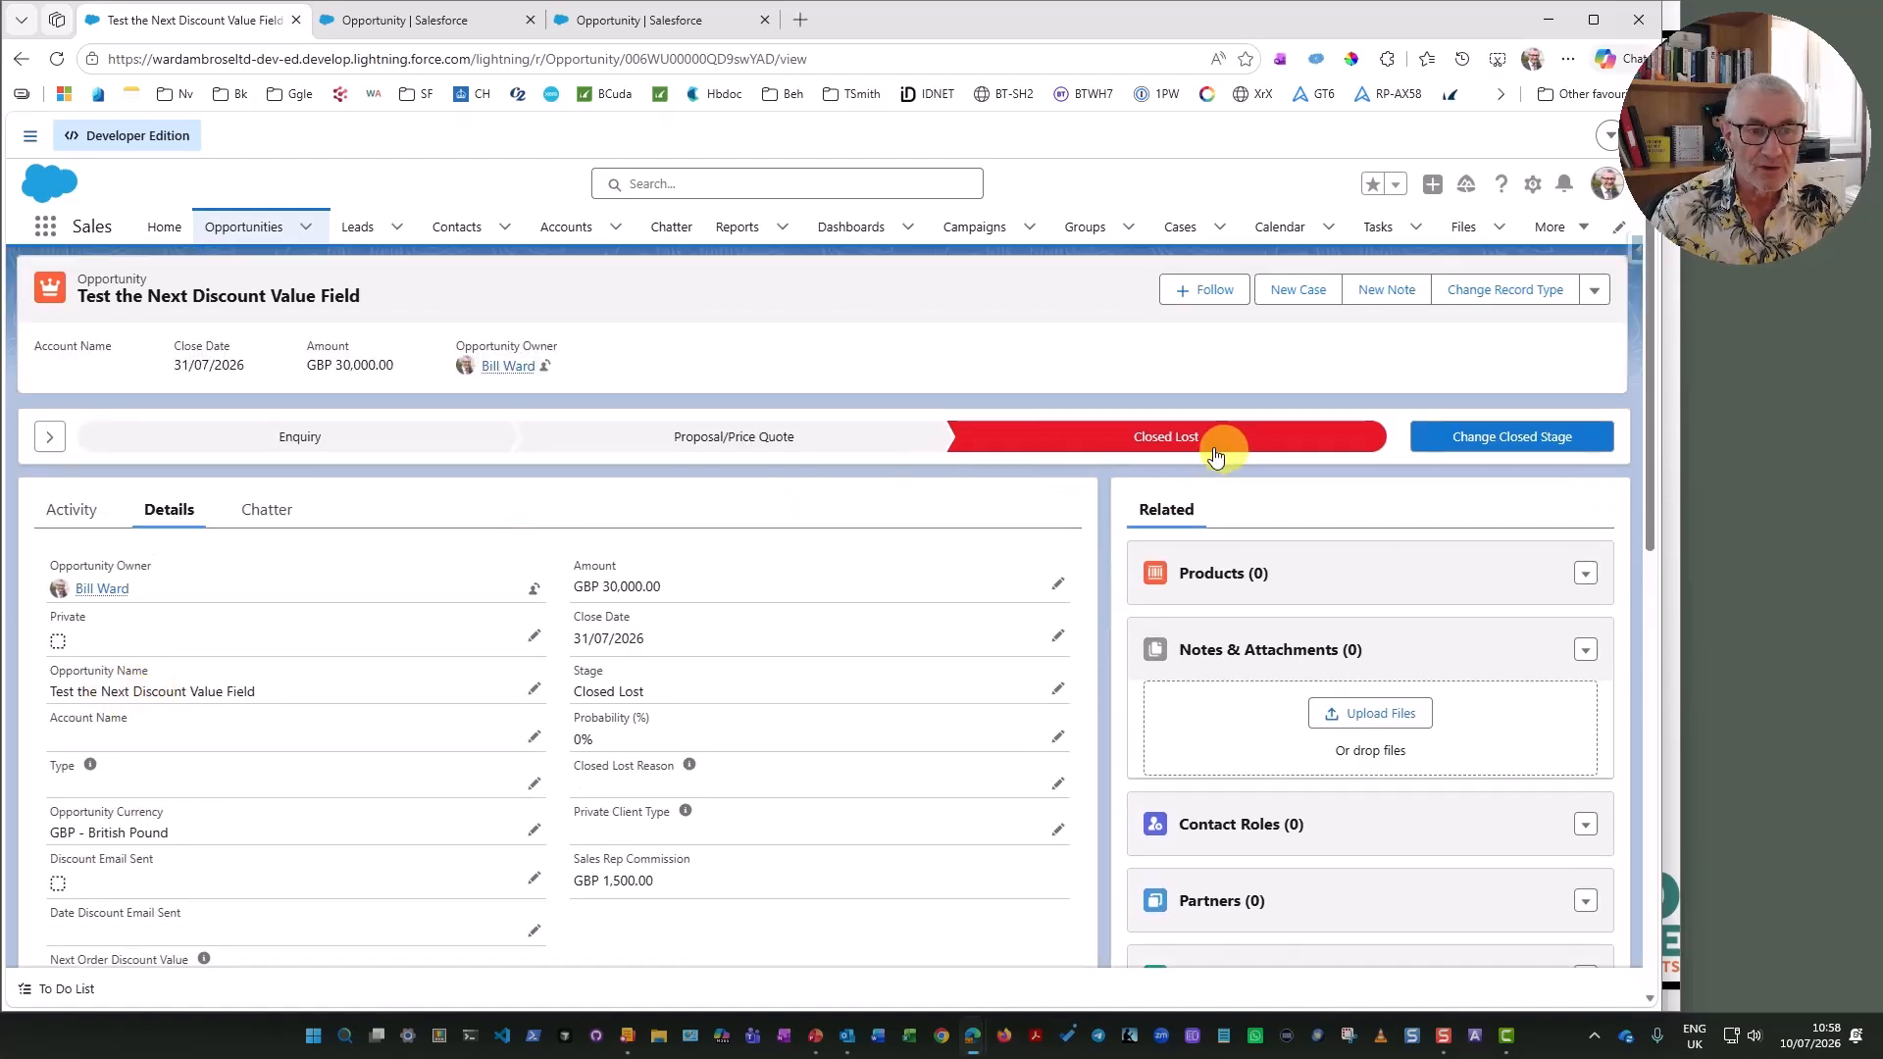
click(1192, 450)
click(1094, 641)
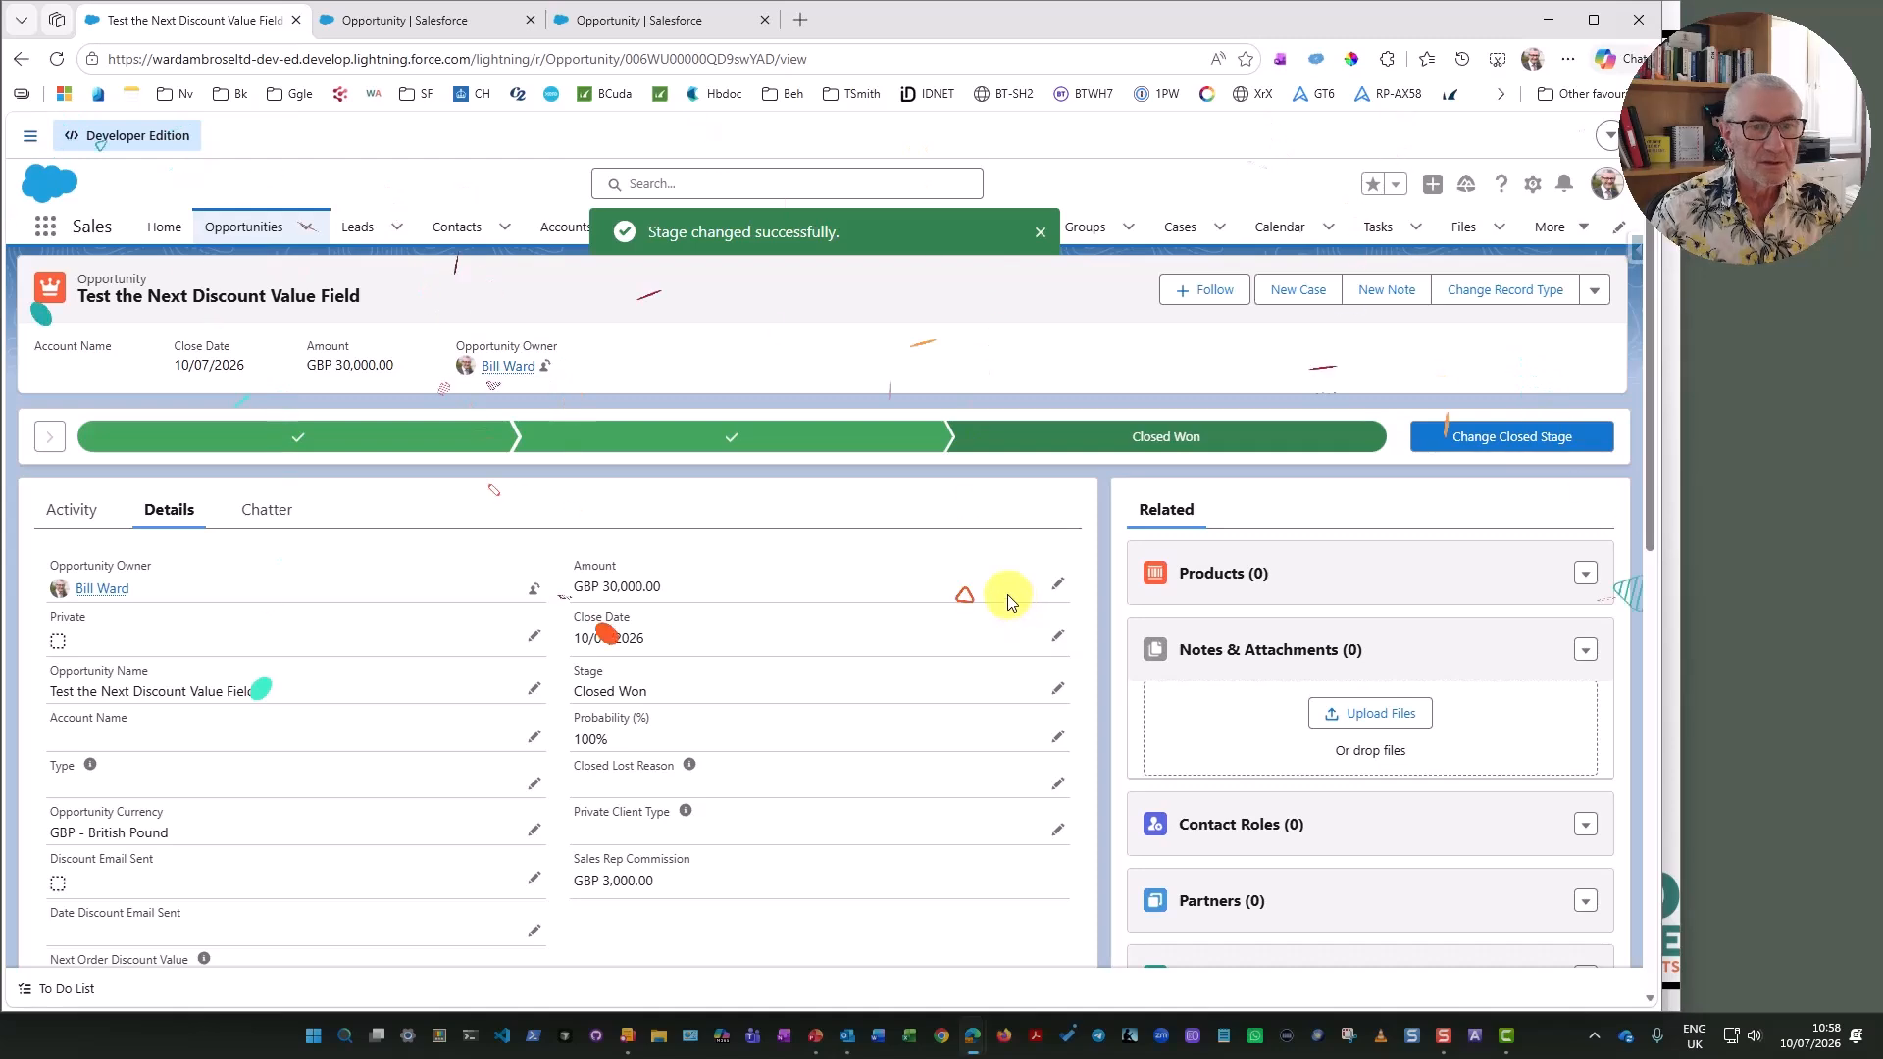
scroll(932, 608, down, 2)
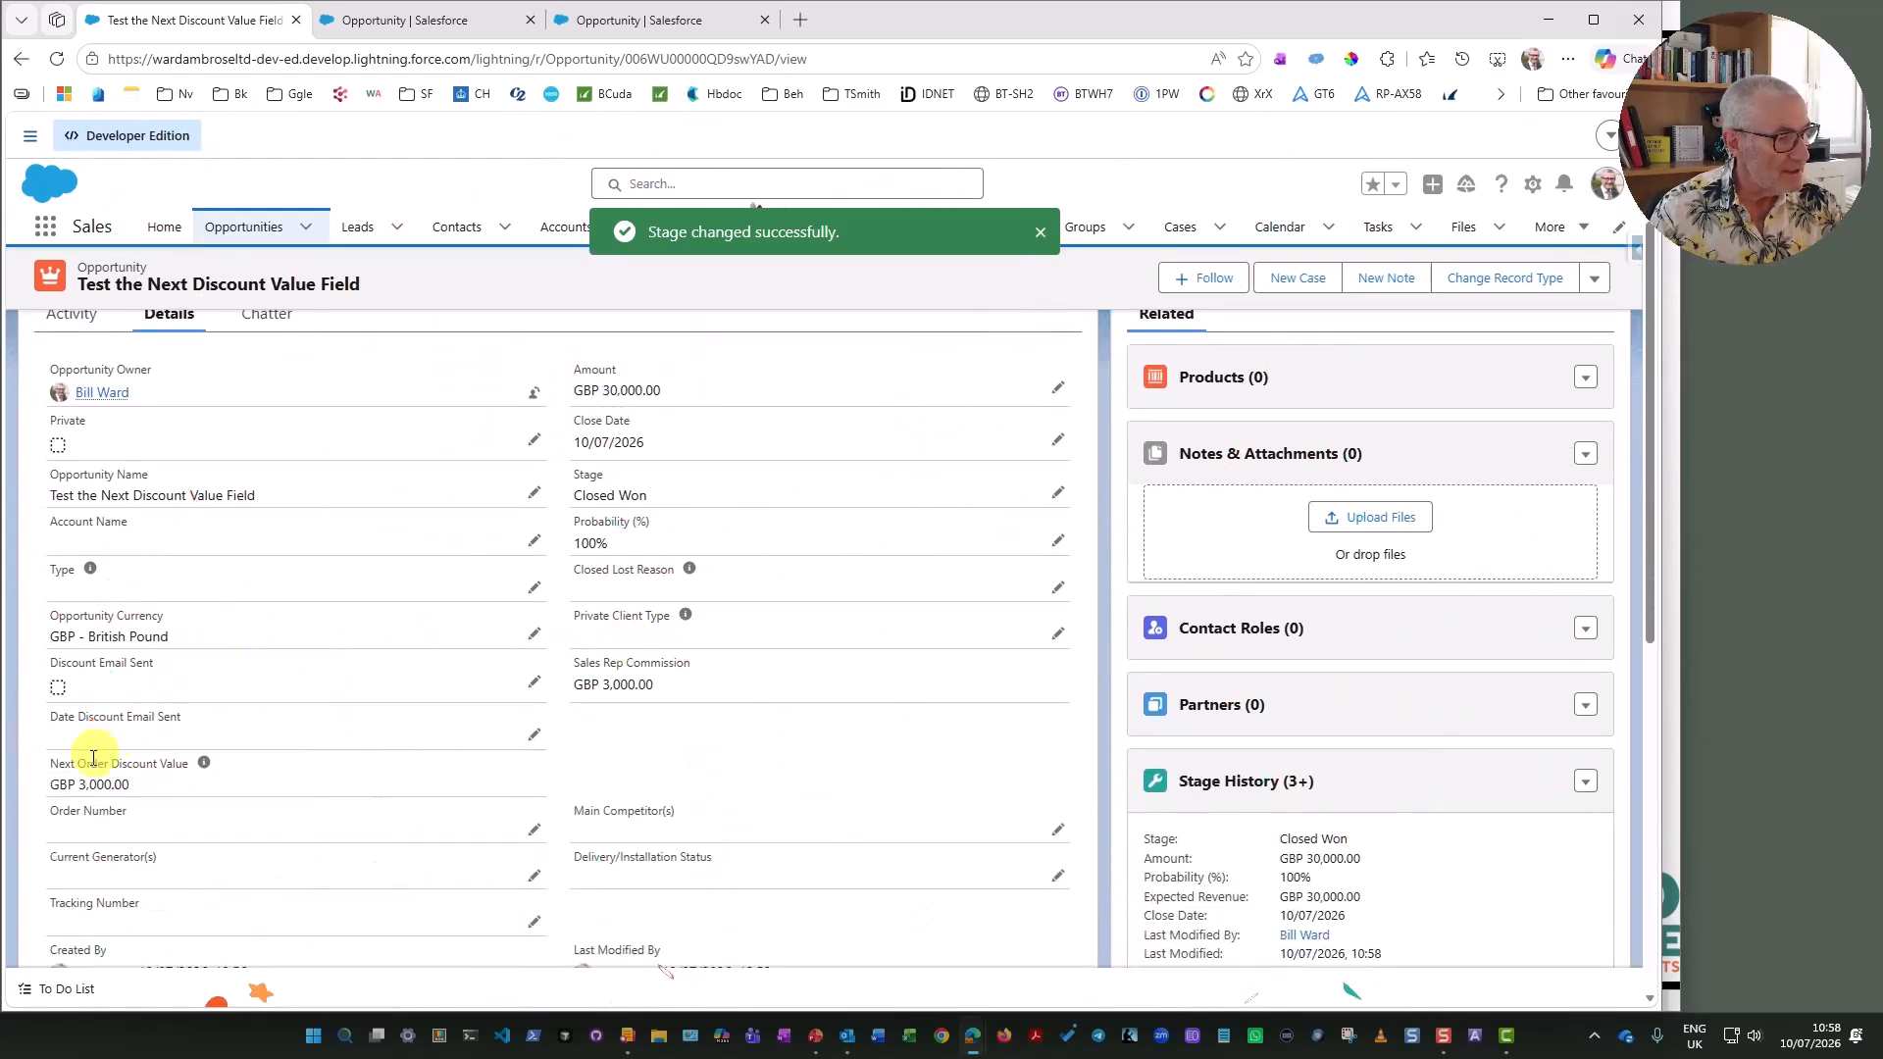
- Set the won opportunity's amount to 25000, save it and check the recalculated Next Order Discount Value
scroll(373, 777, up, 2)
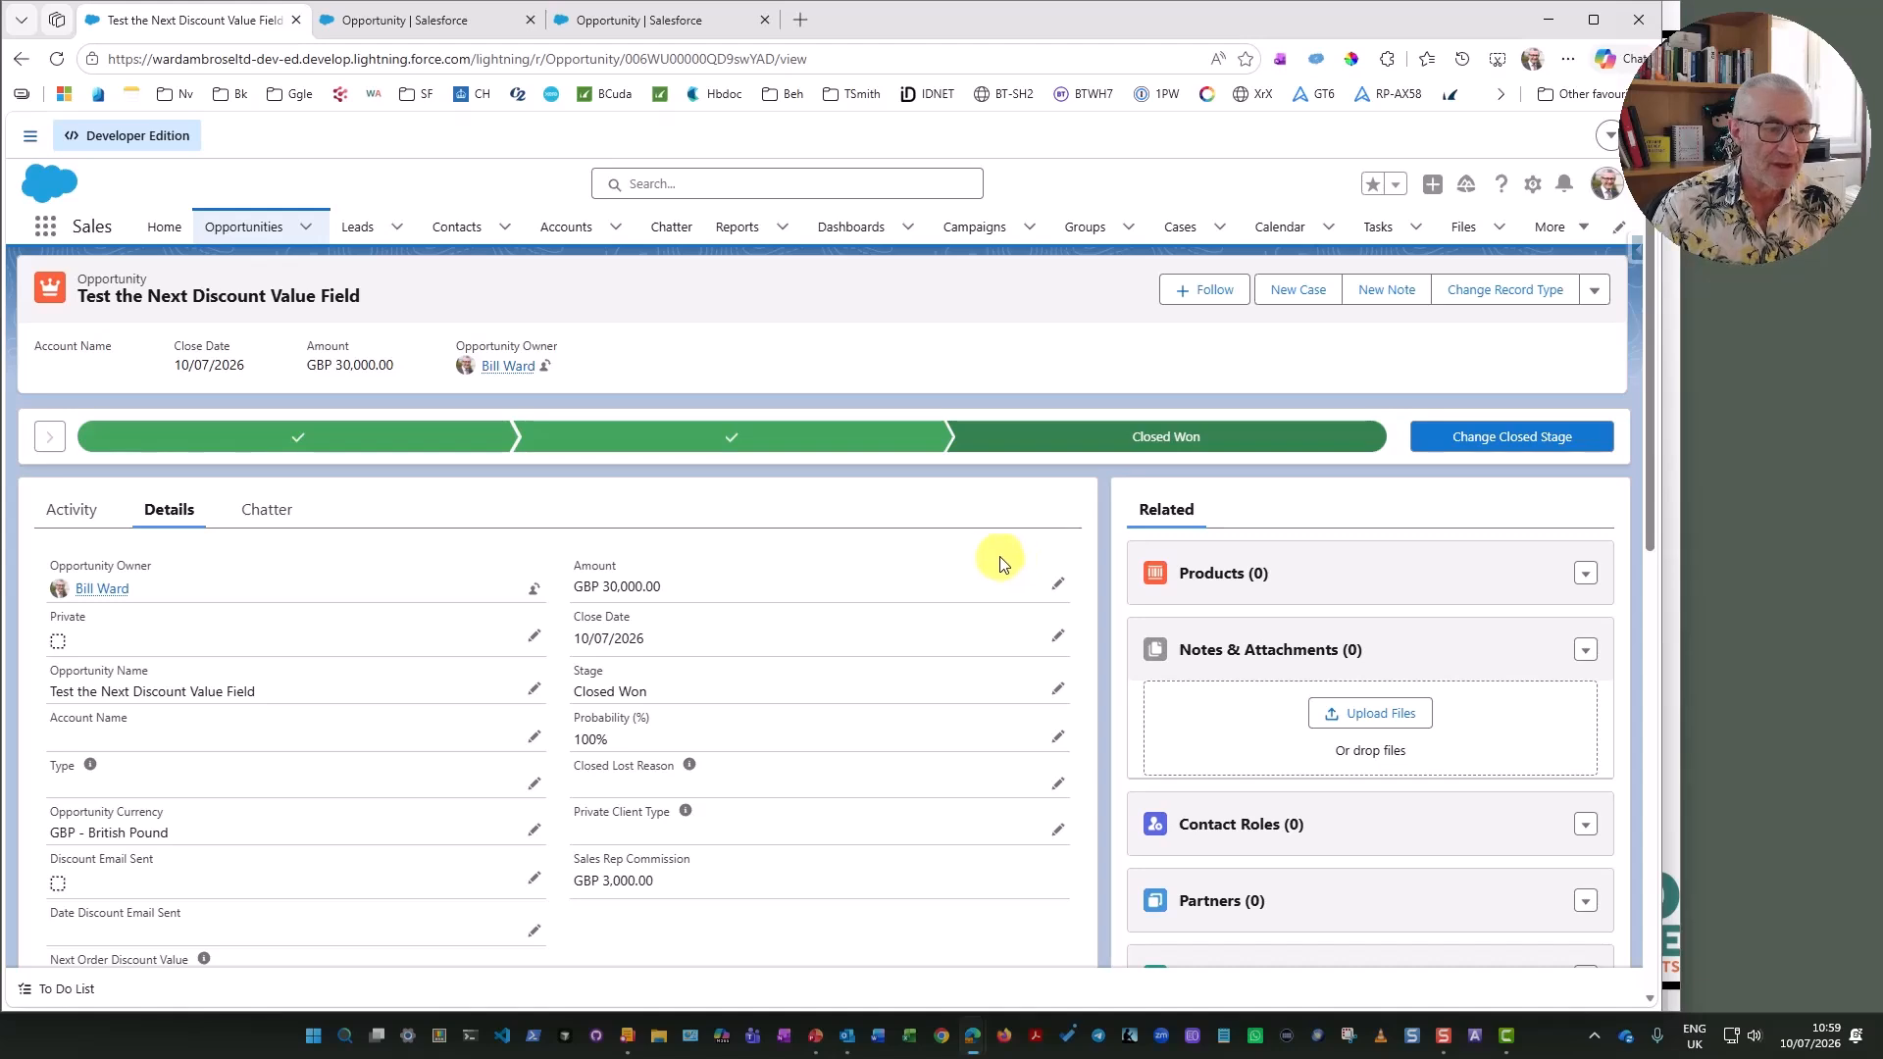
click(1057, 584)
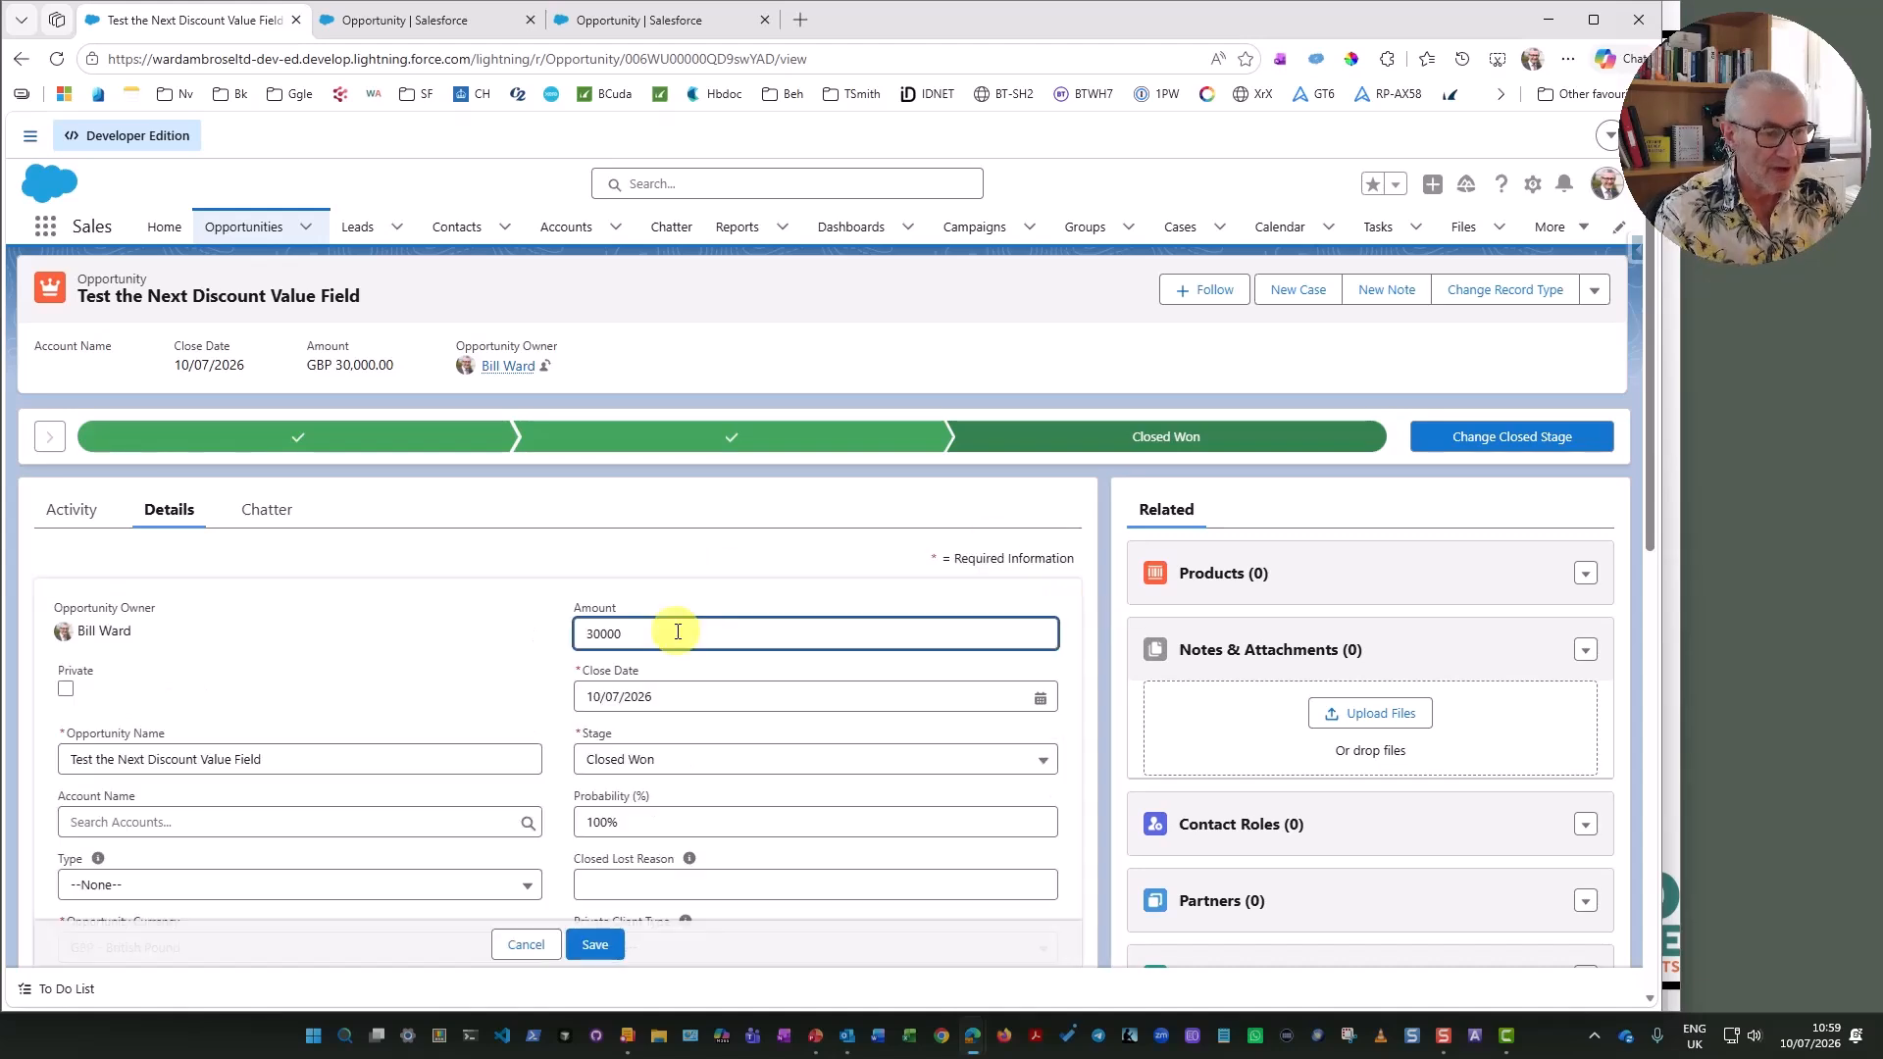
key(BackSpace)
key(BackSpace)
key(BackSpace)
key(BackSpace)
key(BackSpace)
text(25000)
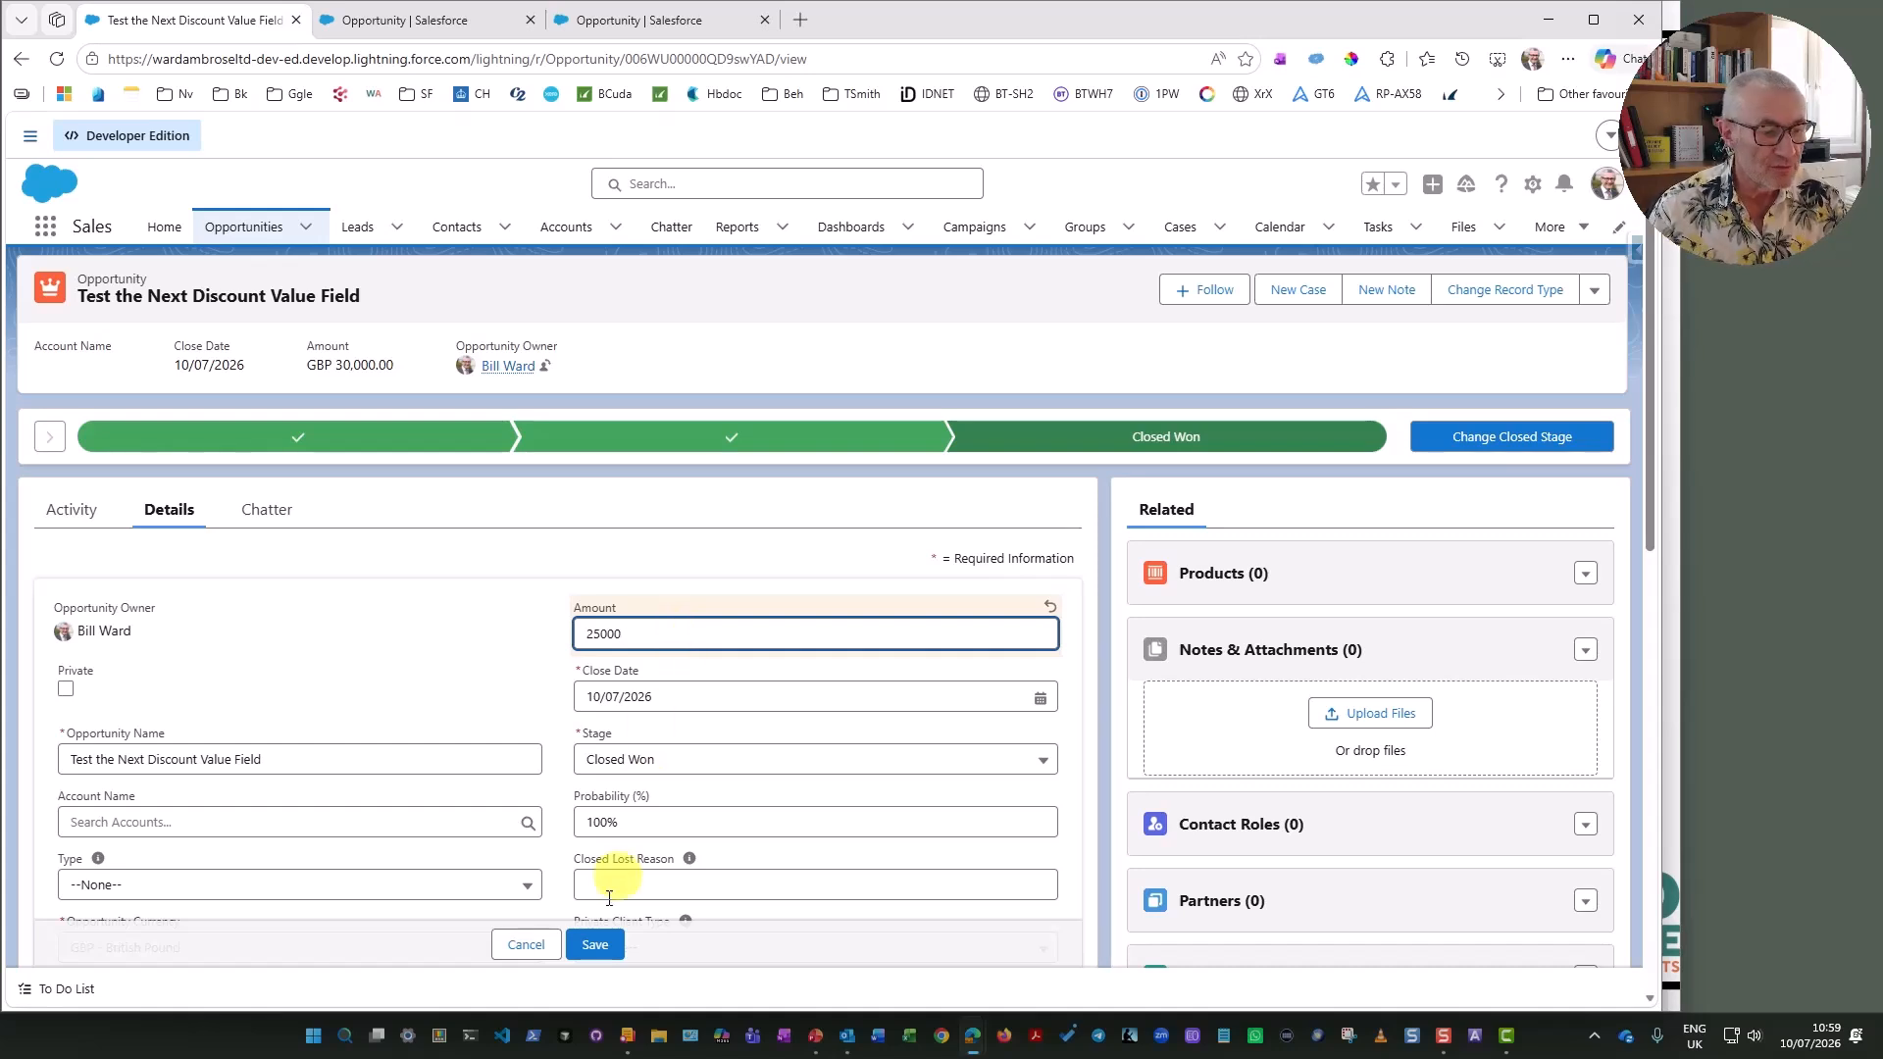
click(598, 944)
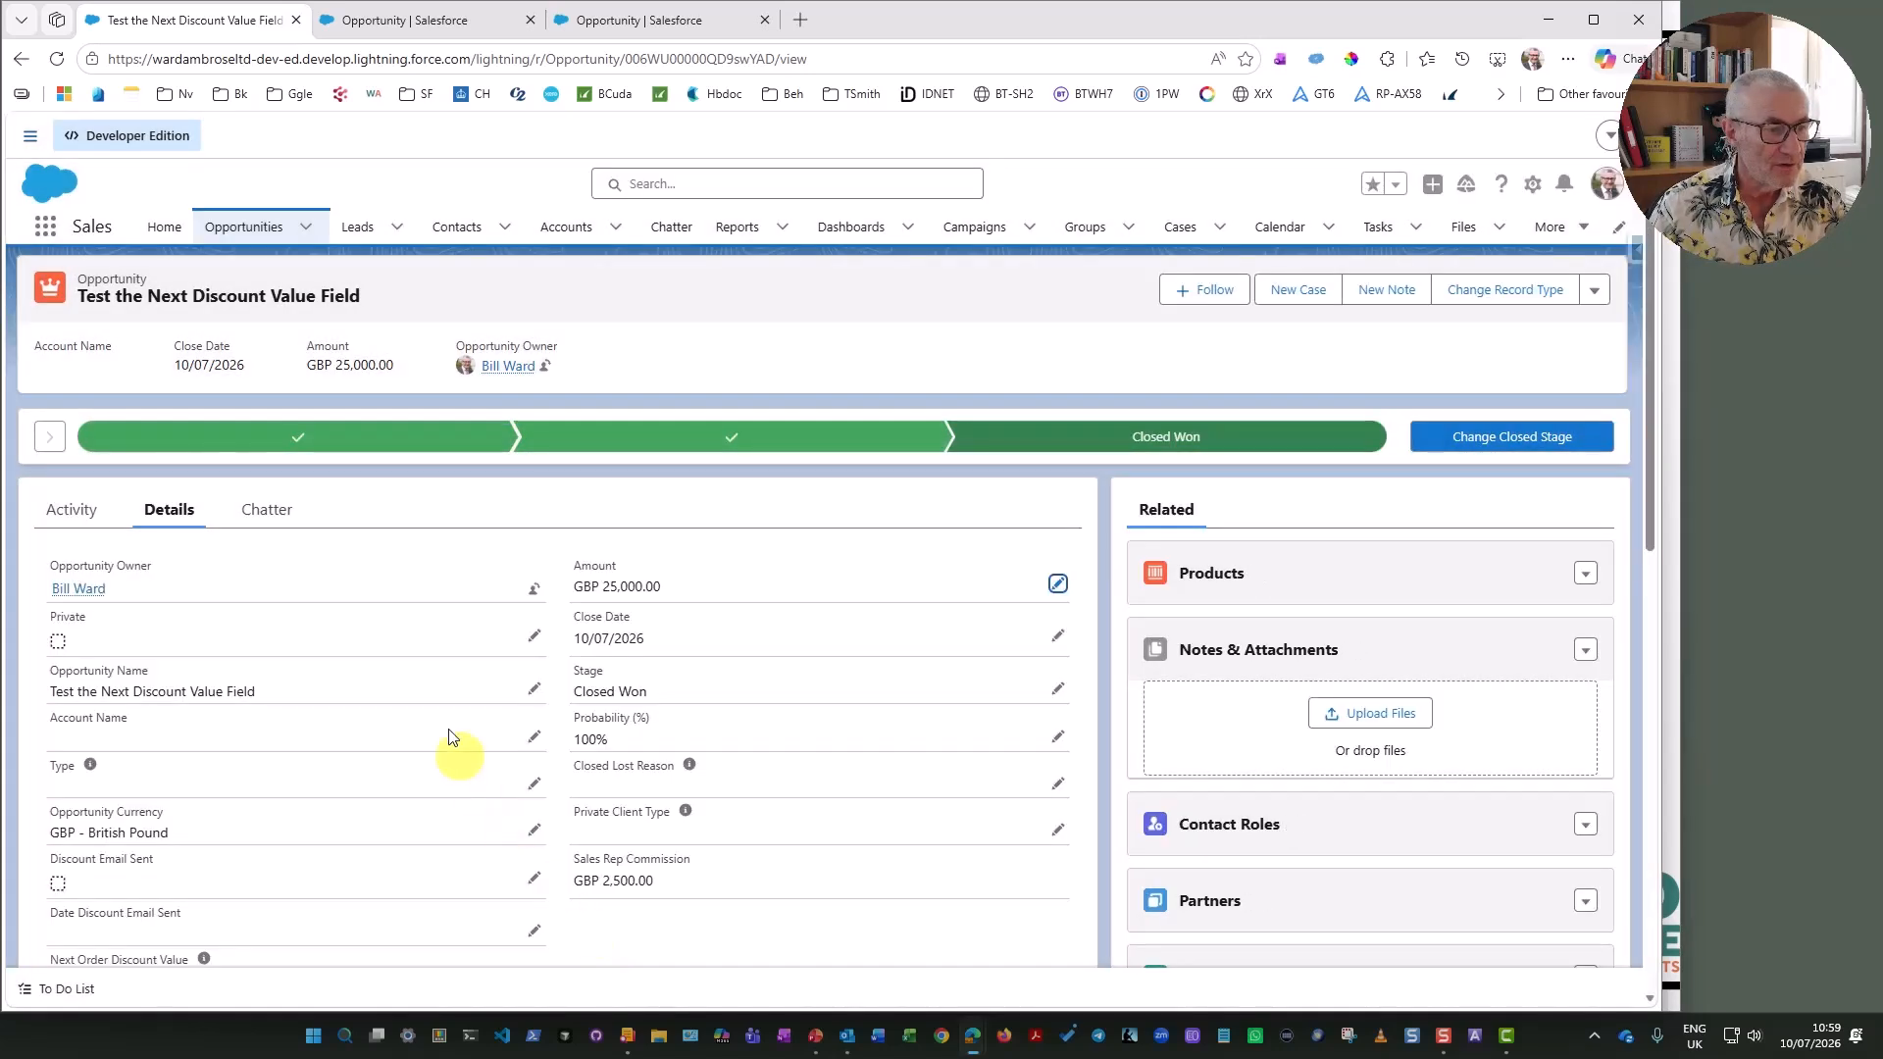
scroll(450, 687, down, 2)
scroll(621, 498, down, 1)
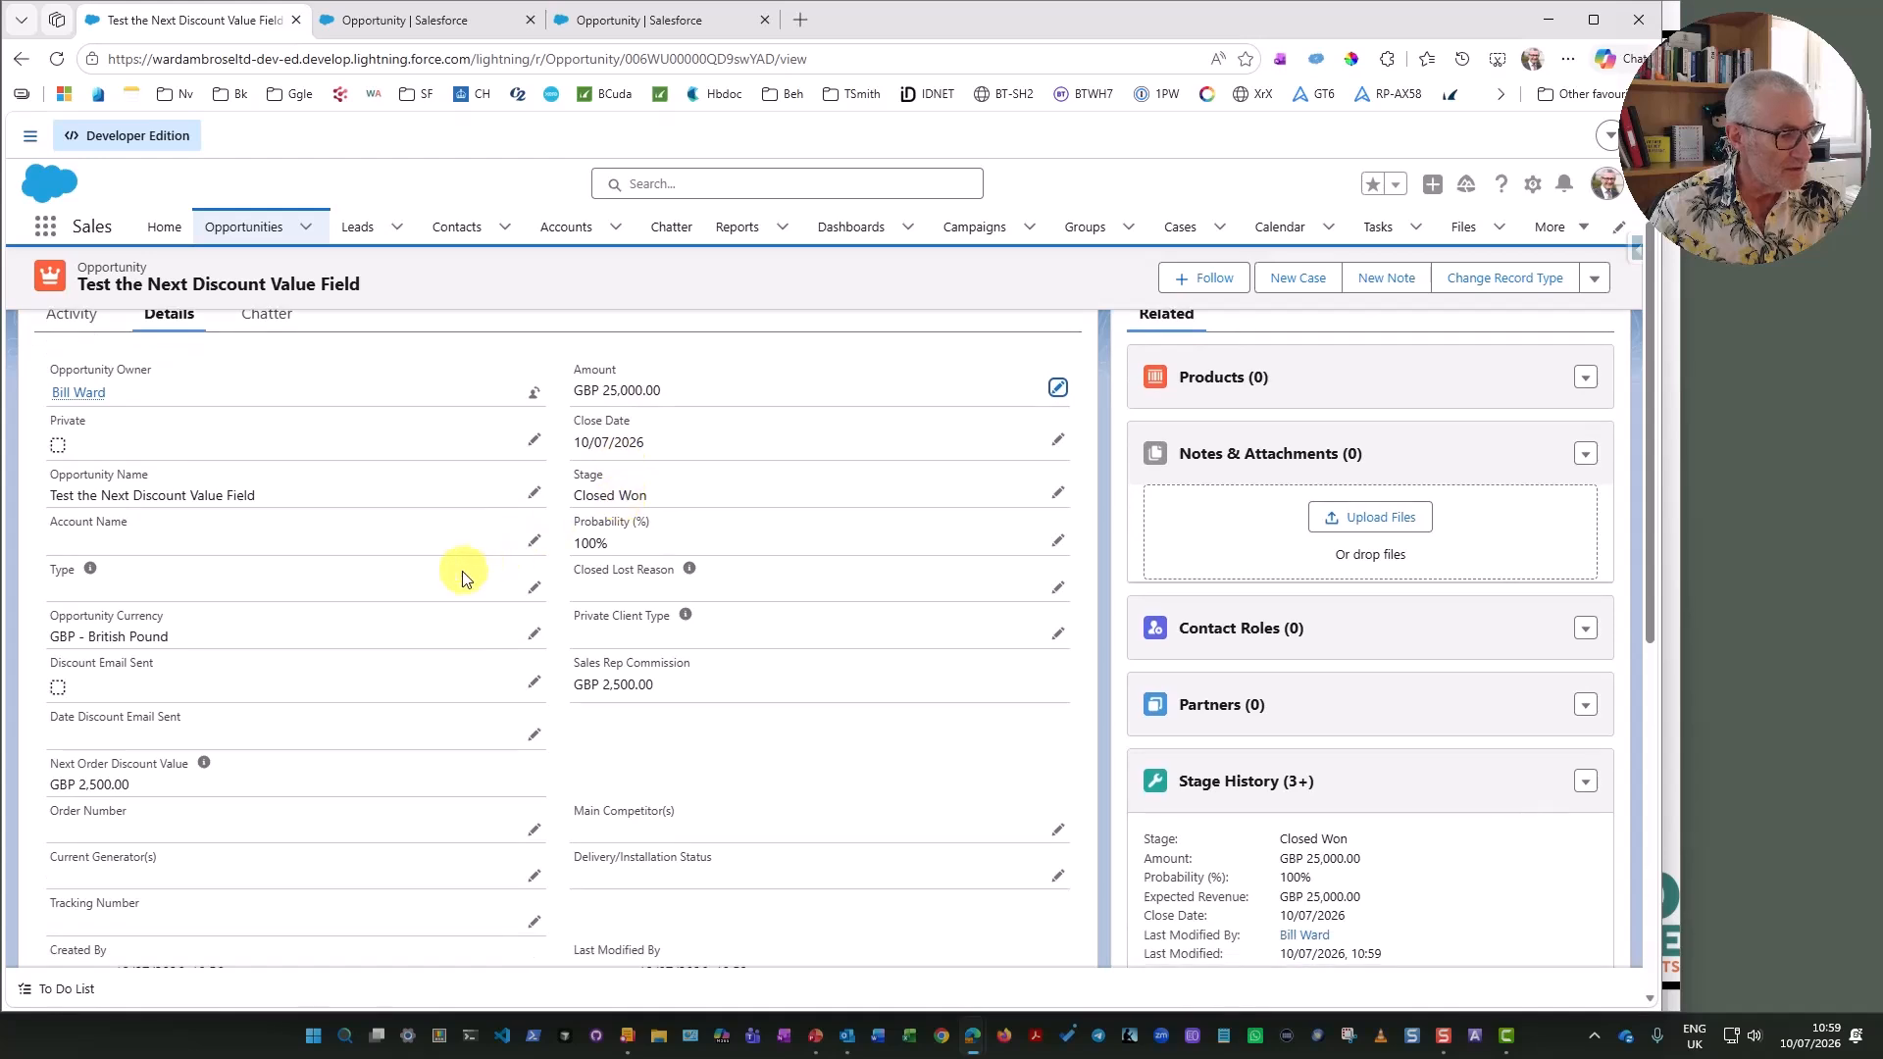
- Set the won opportunity's amount to 24999, save it and check the recalculated Next Order Discount Value
double_click(829, 402)
key(BackSpace)
key(BackSpace)
key(BackSpace)
key(BackSpace)
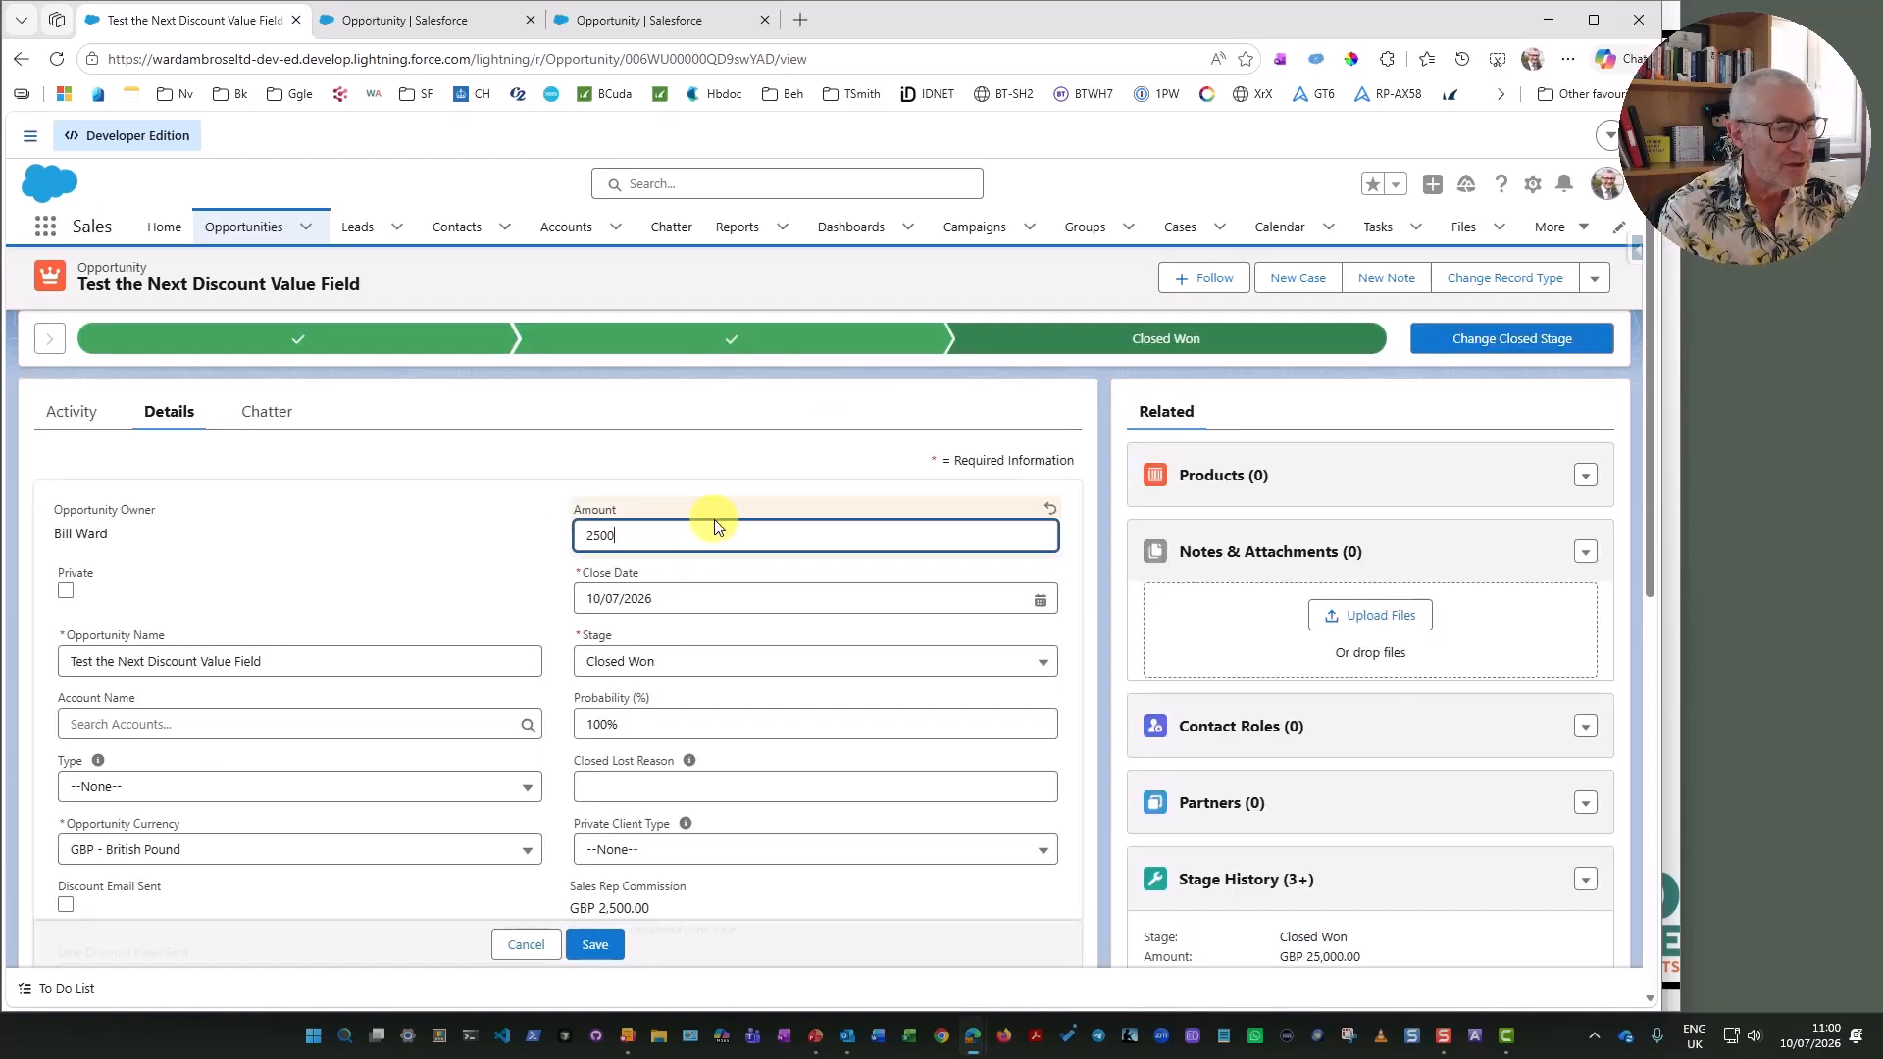
text(4,)
text(999)
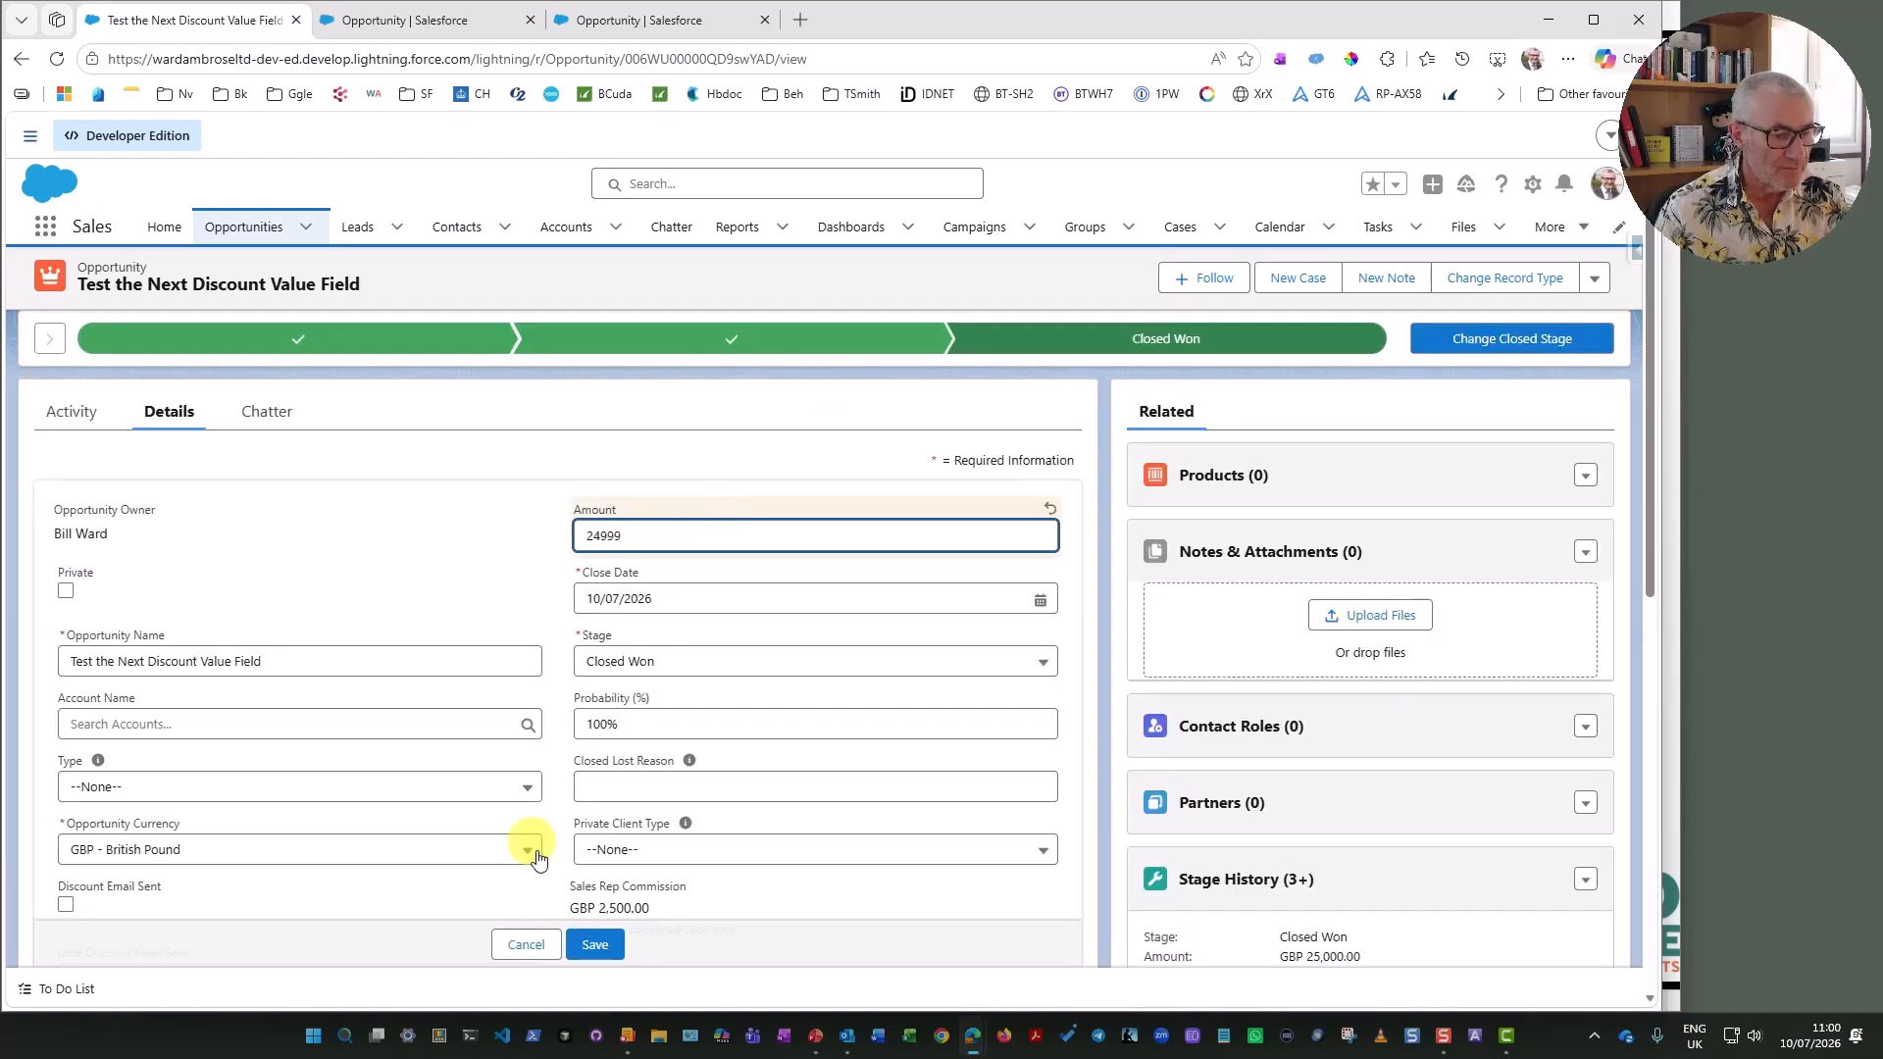
click(600, 944)
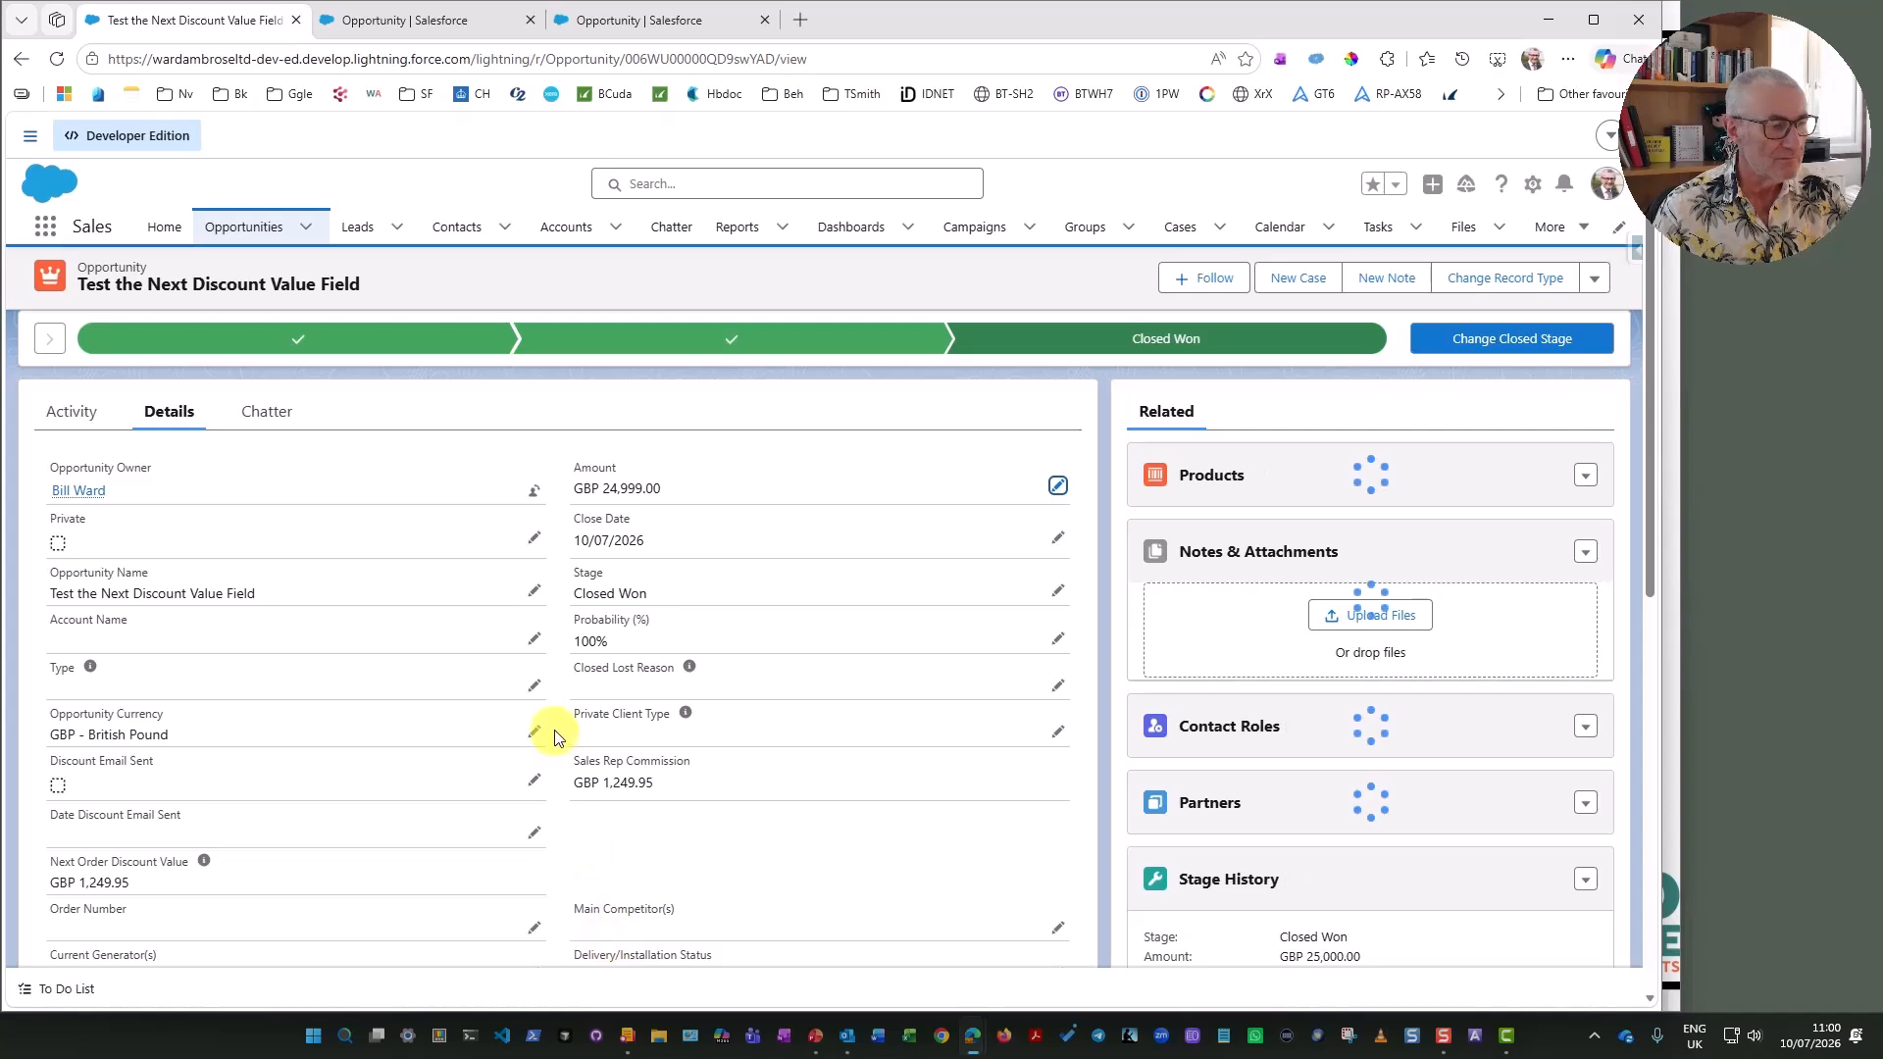
scroll(545, 713, down, 1)
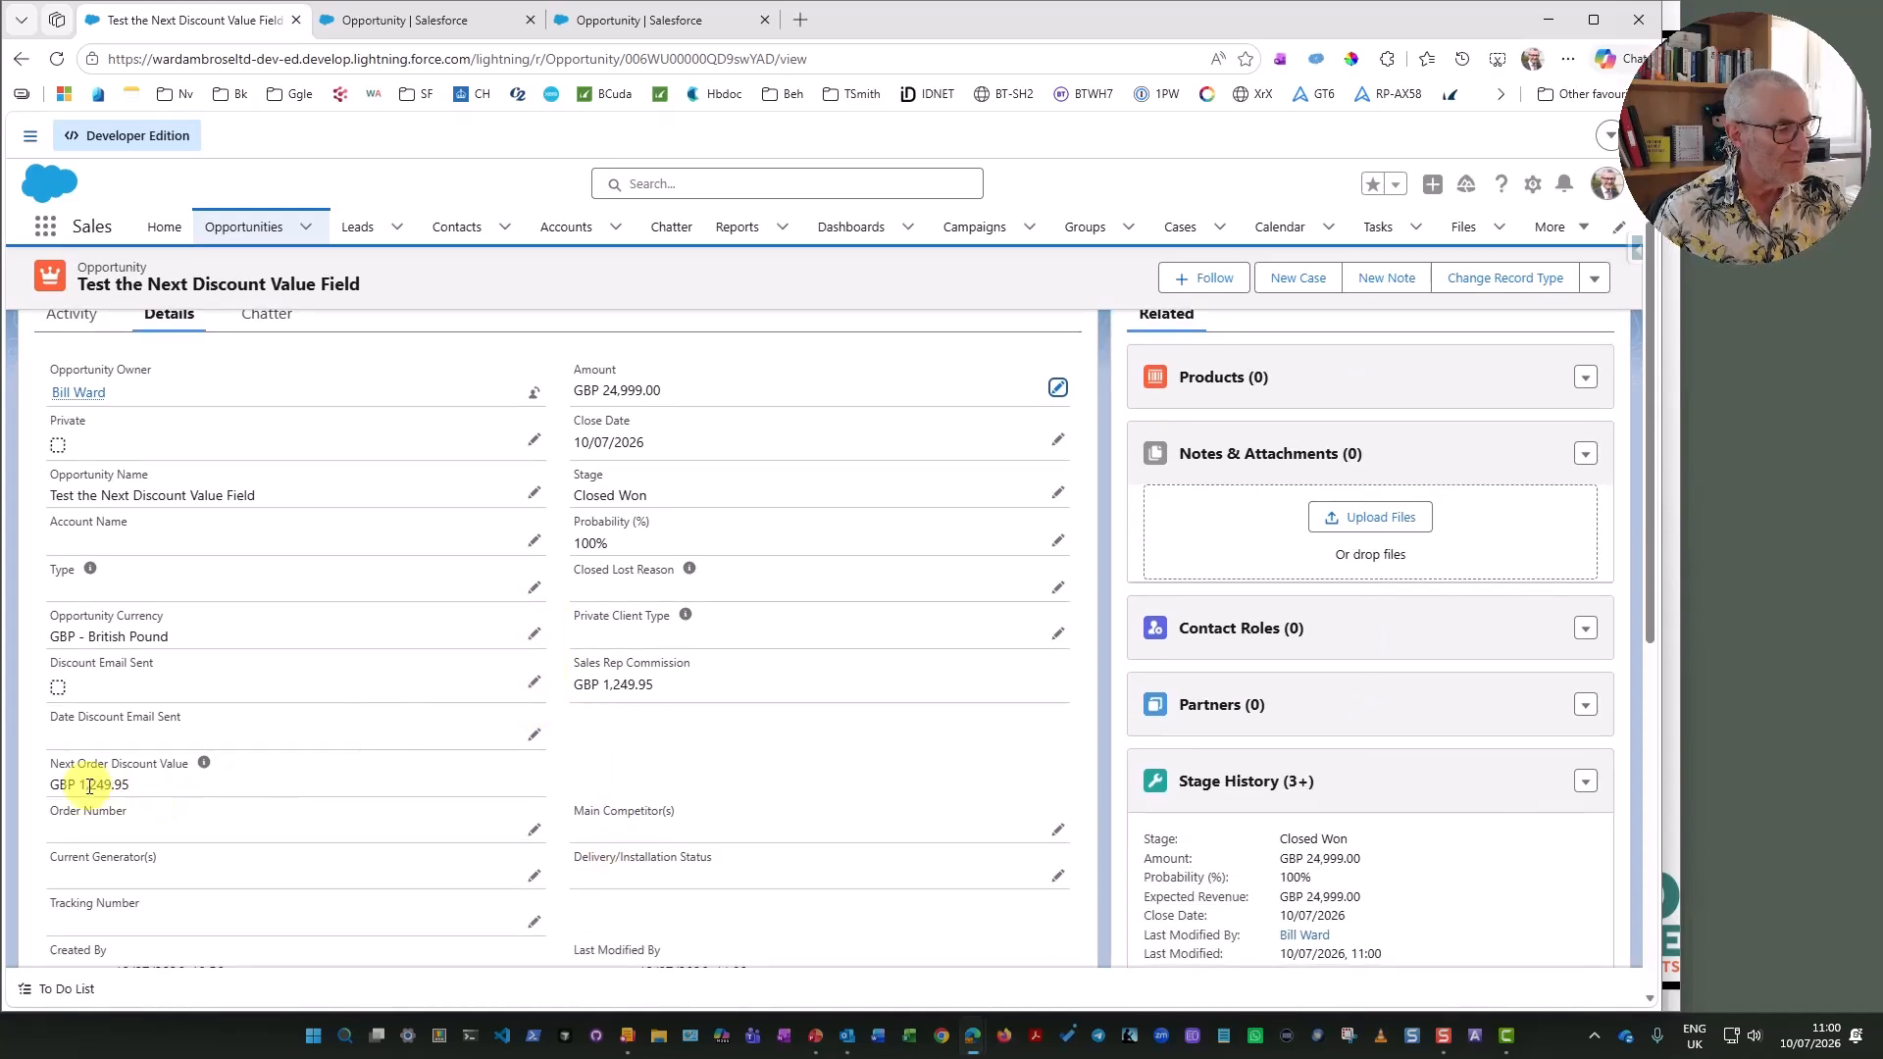
drag(78, 784, 175, 802)
click(176, 804)
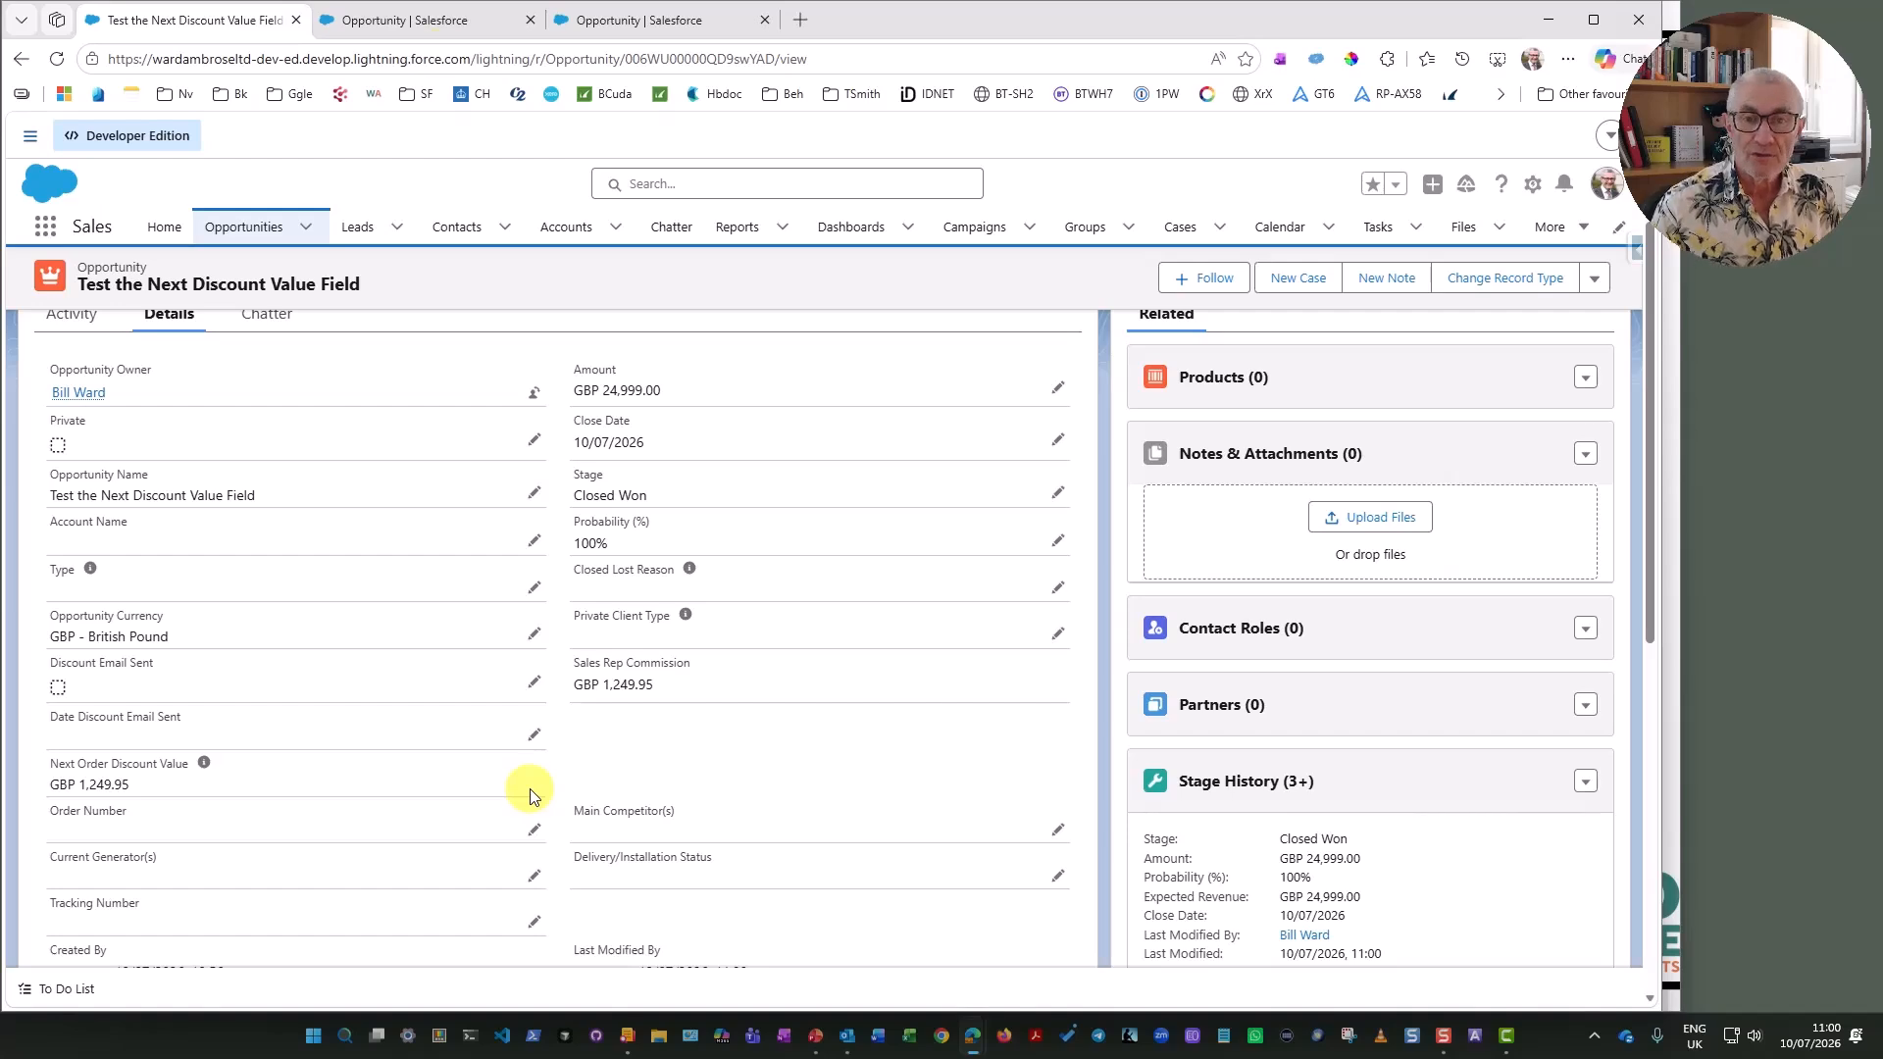
- Return to the Next Order Discount Value field definition in the Opportunity object's setup
click(651, 19)
click(425, 23)
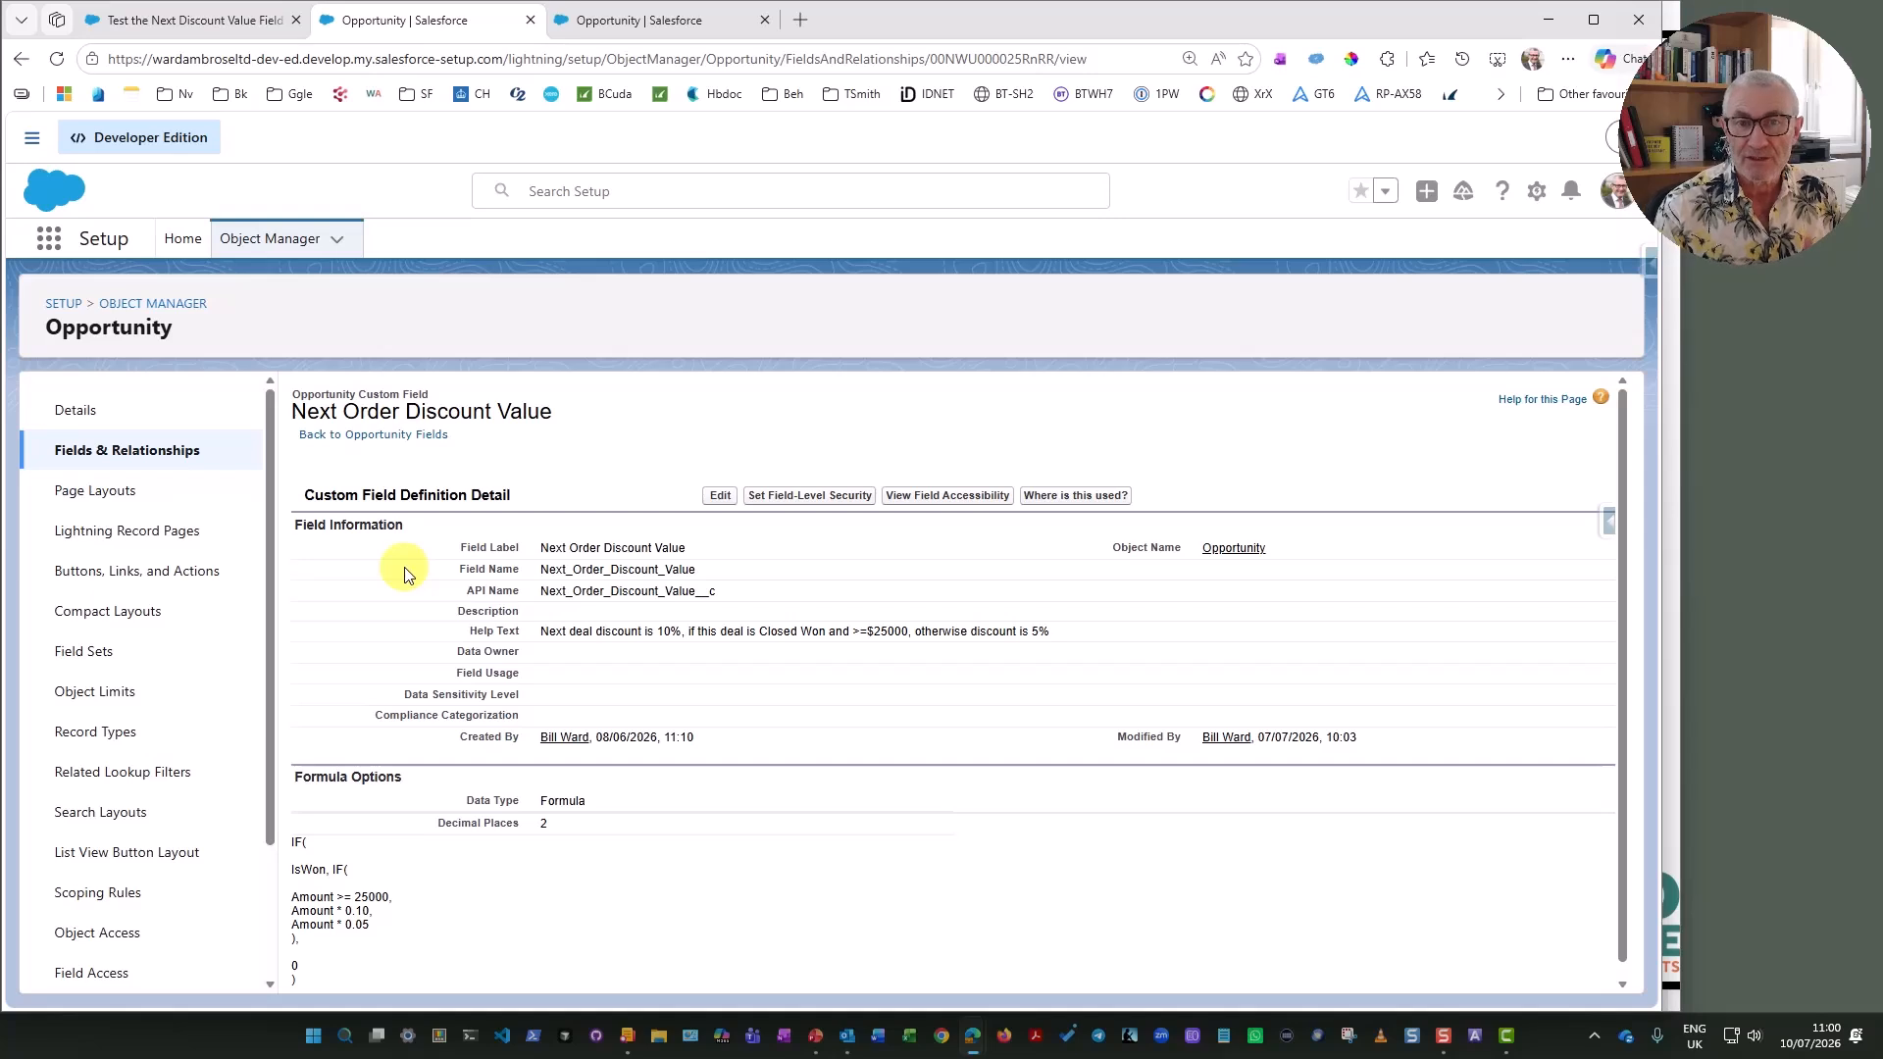
- Open the Sales Rep Commission field from the Opportunity object's Fields & Relationships list
click(674, 22)
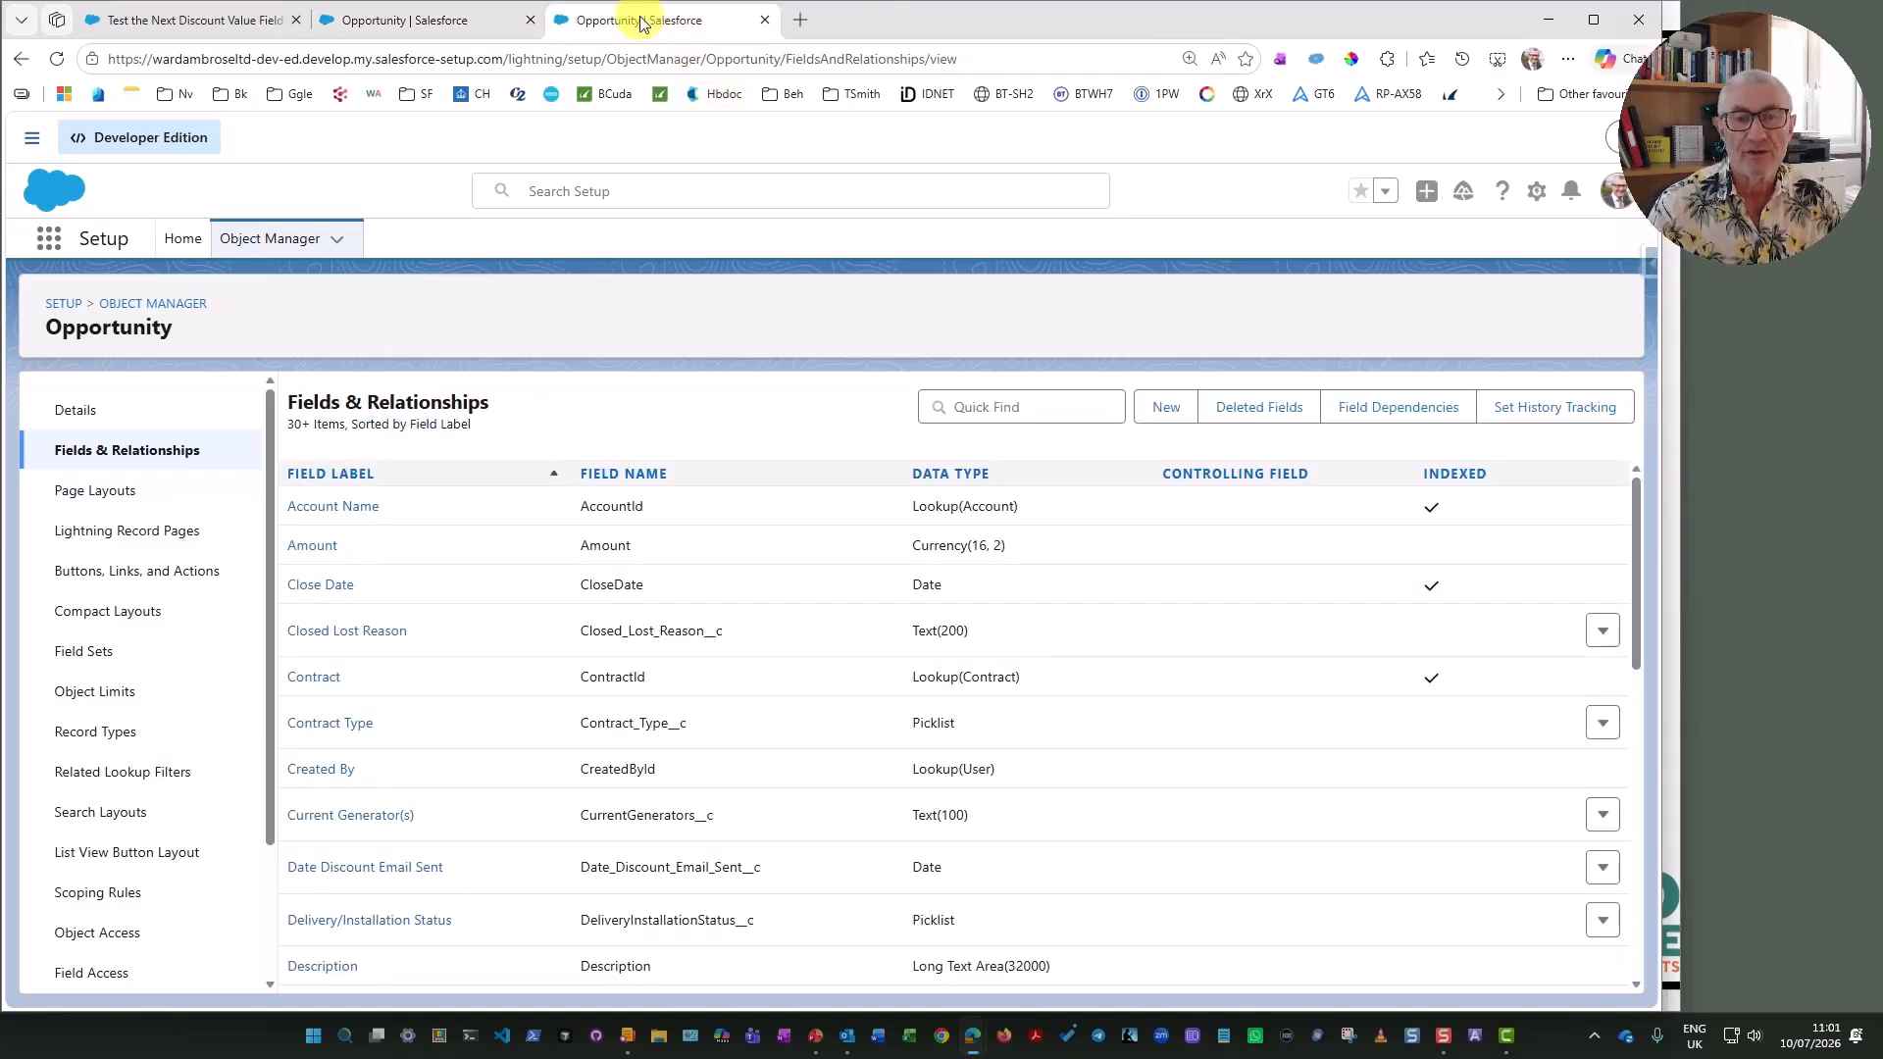
scroll(373, 809, down, 1)
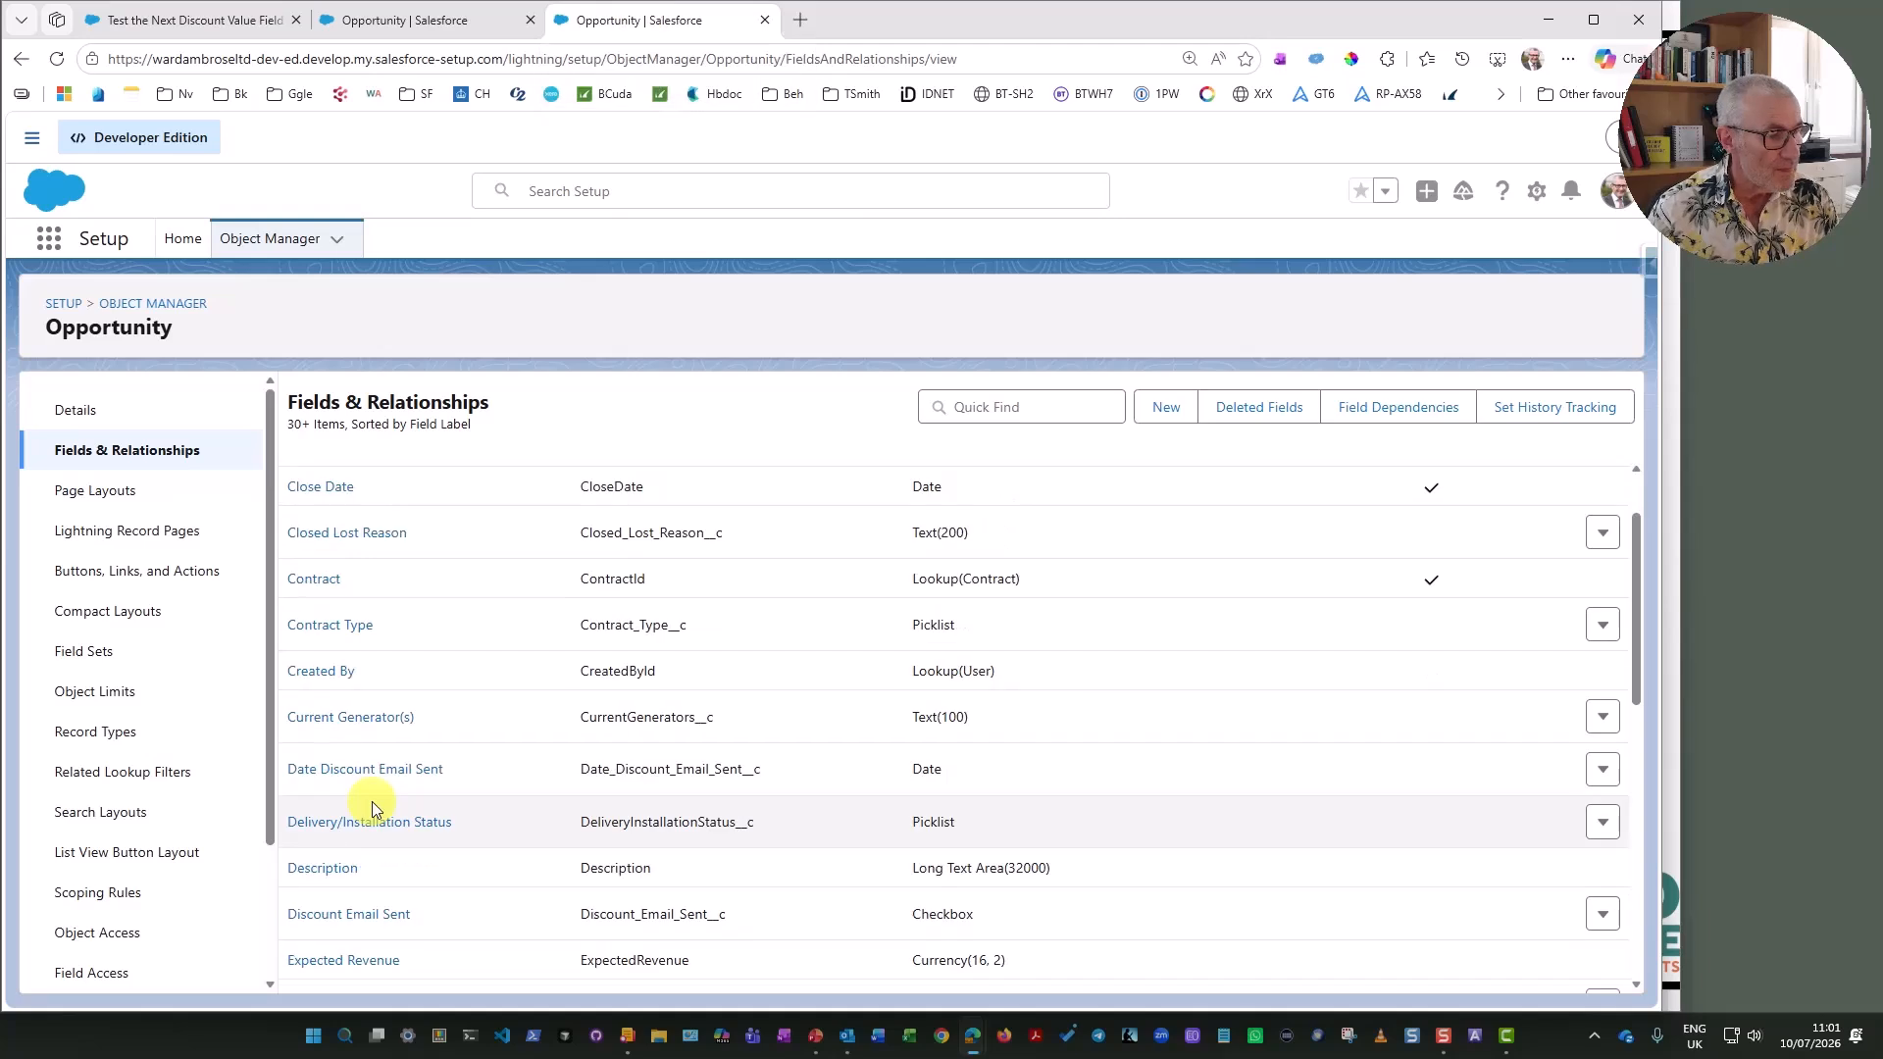
scroll(372, 809, down, 1)
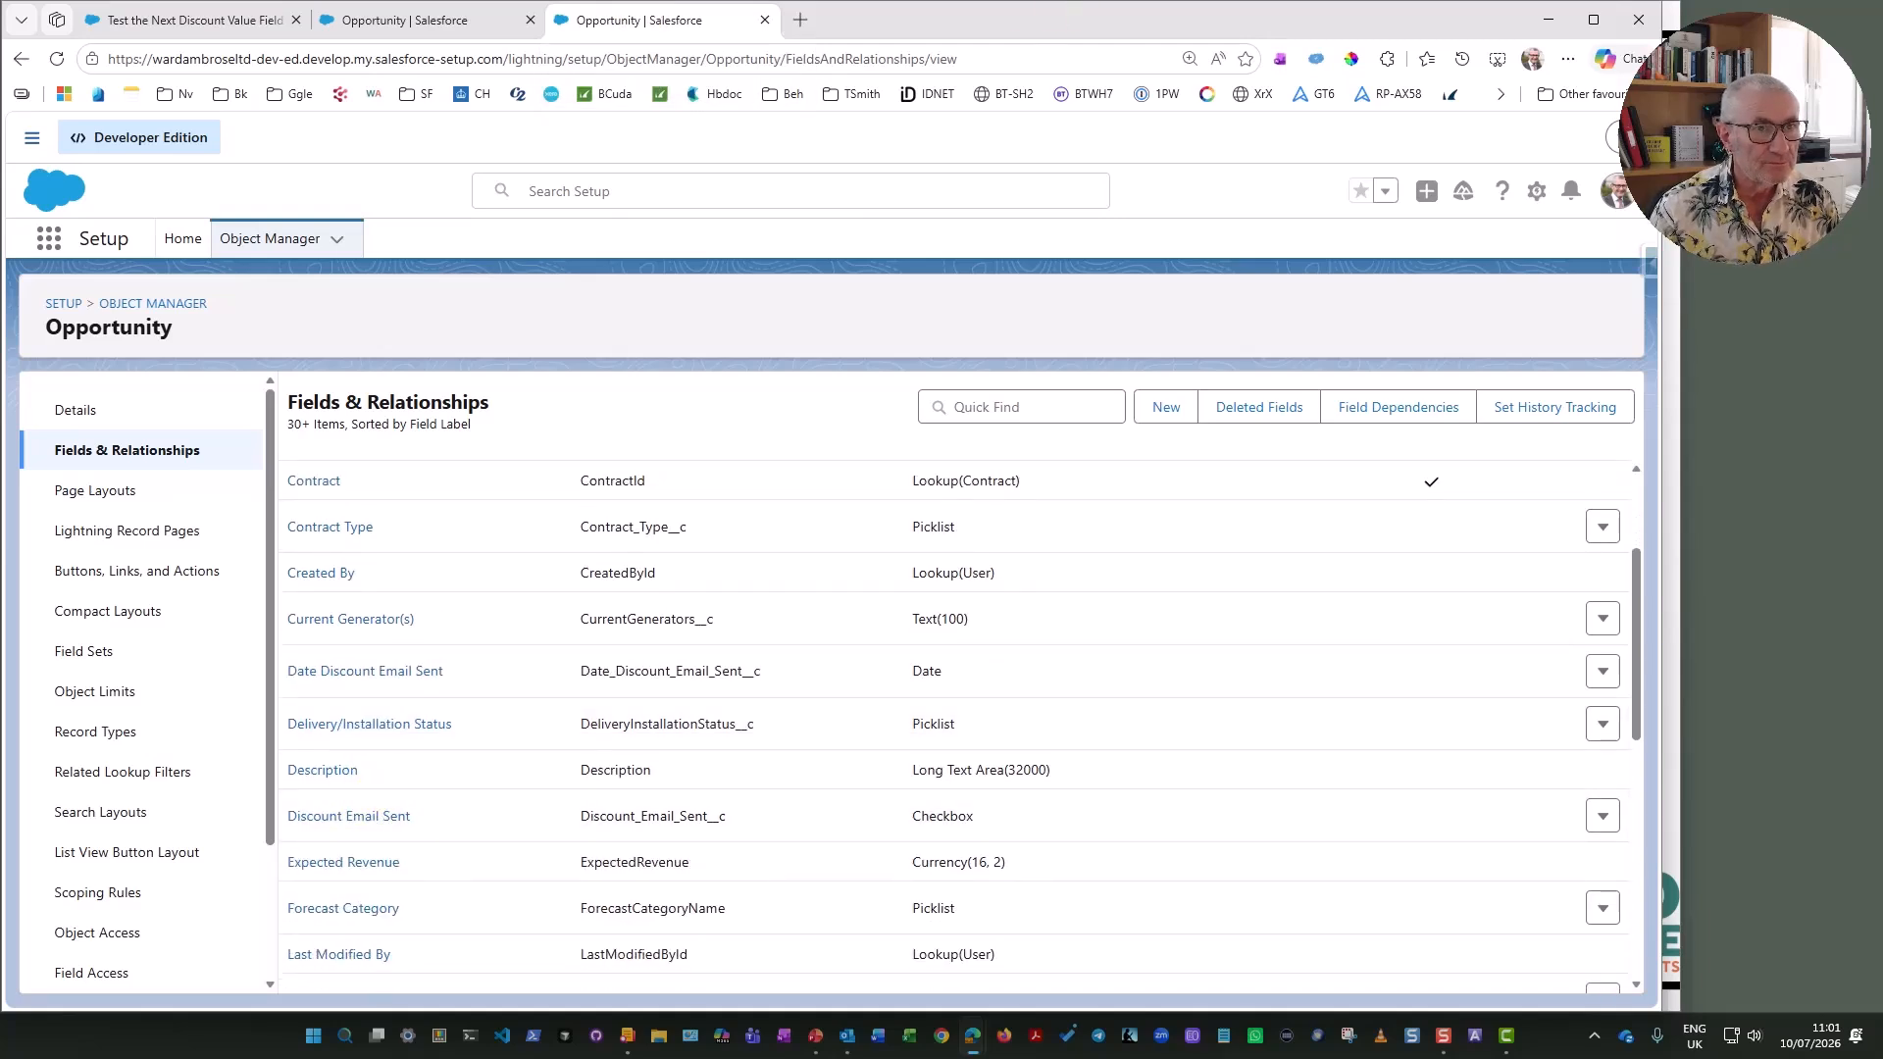
scroll(373, 809, down, 8)
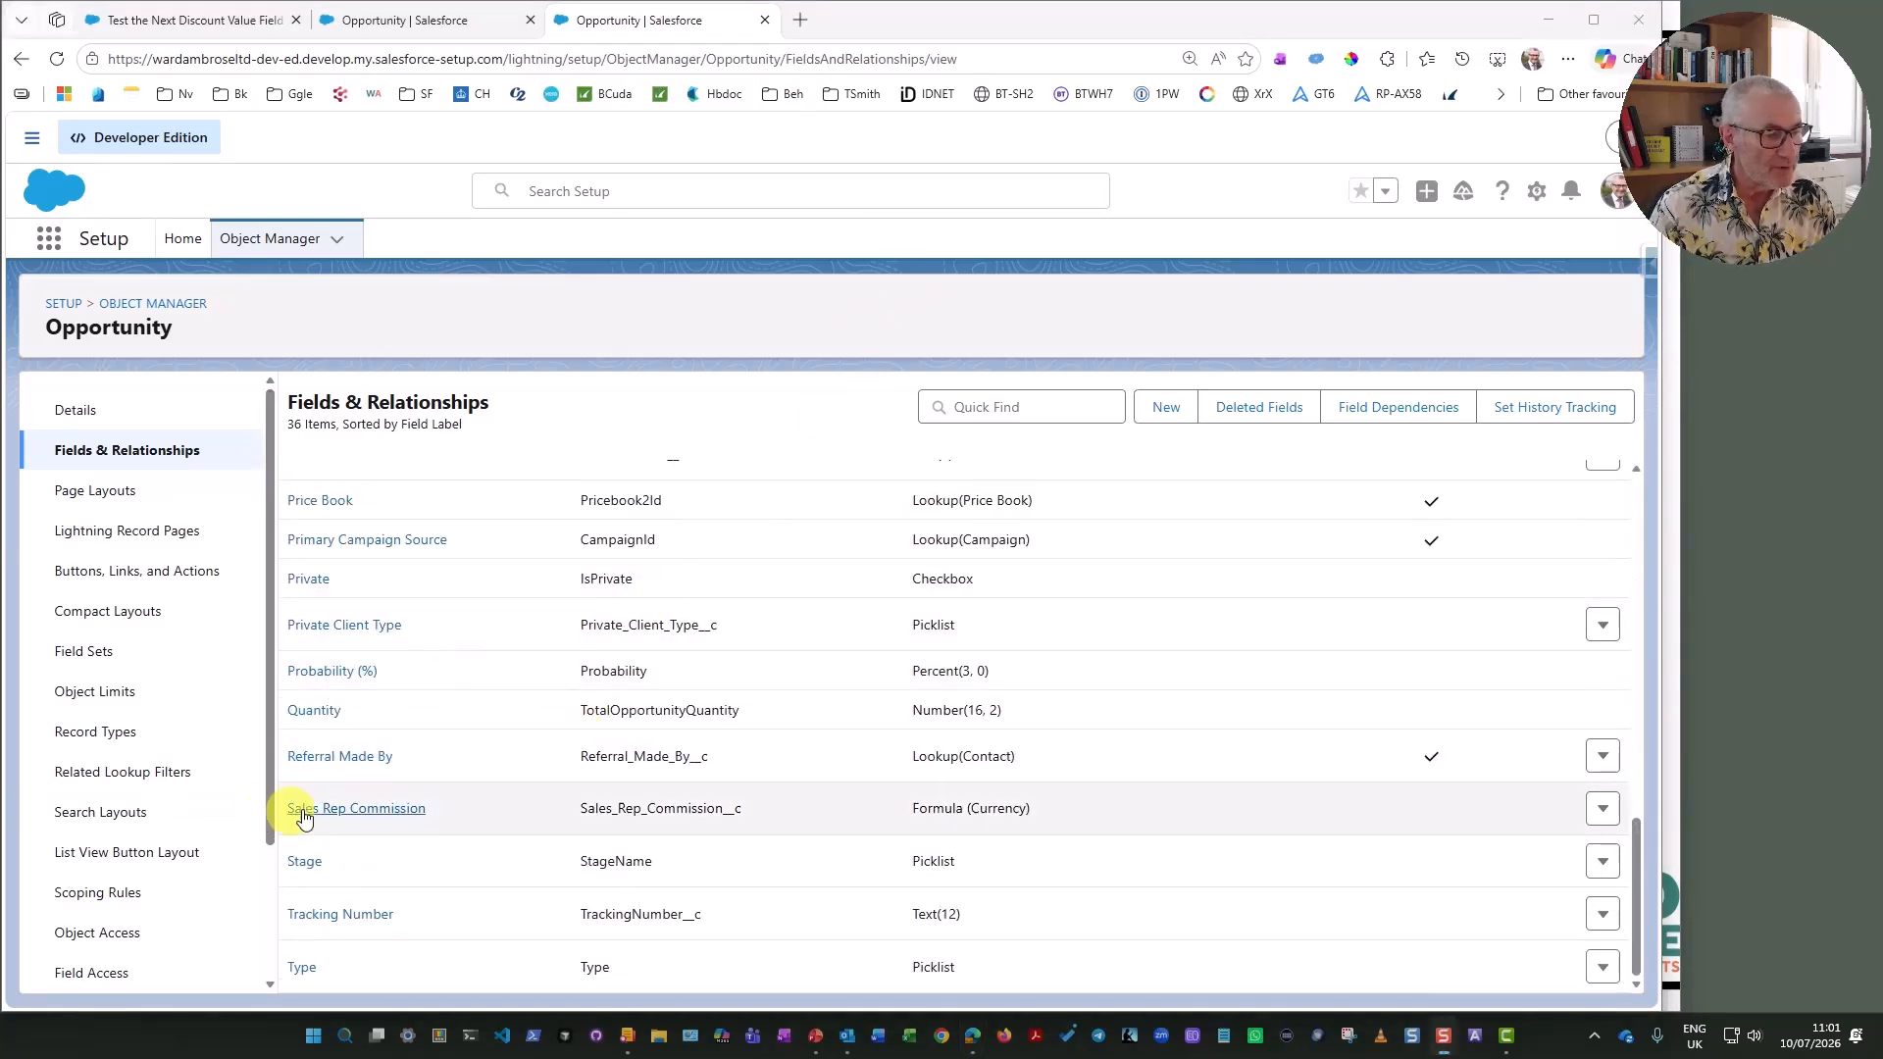
click(395, 809)
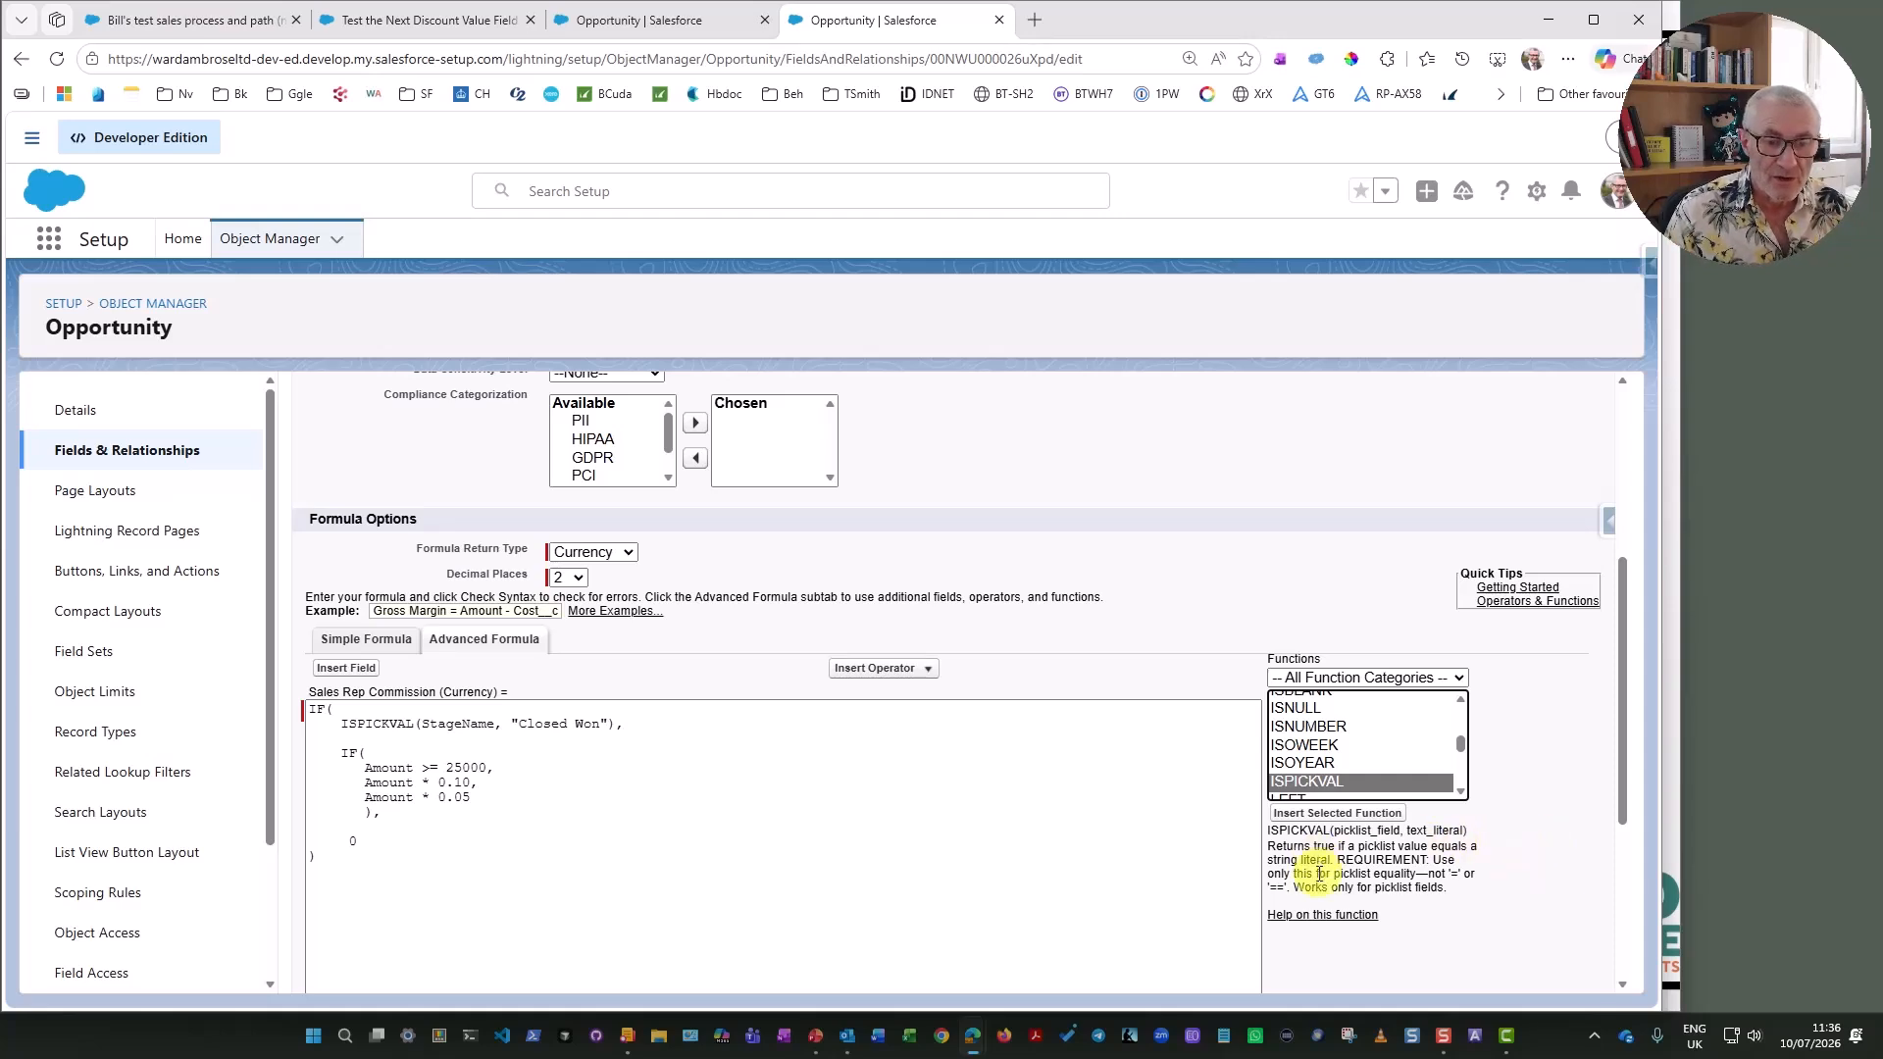
- Check the syntax of the Sales Rep Commission formula and save the field definition
click(778, 747)
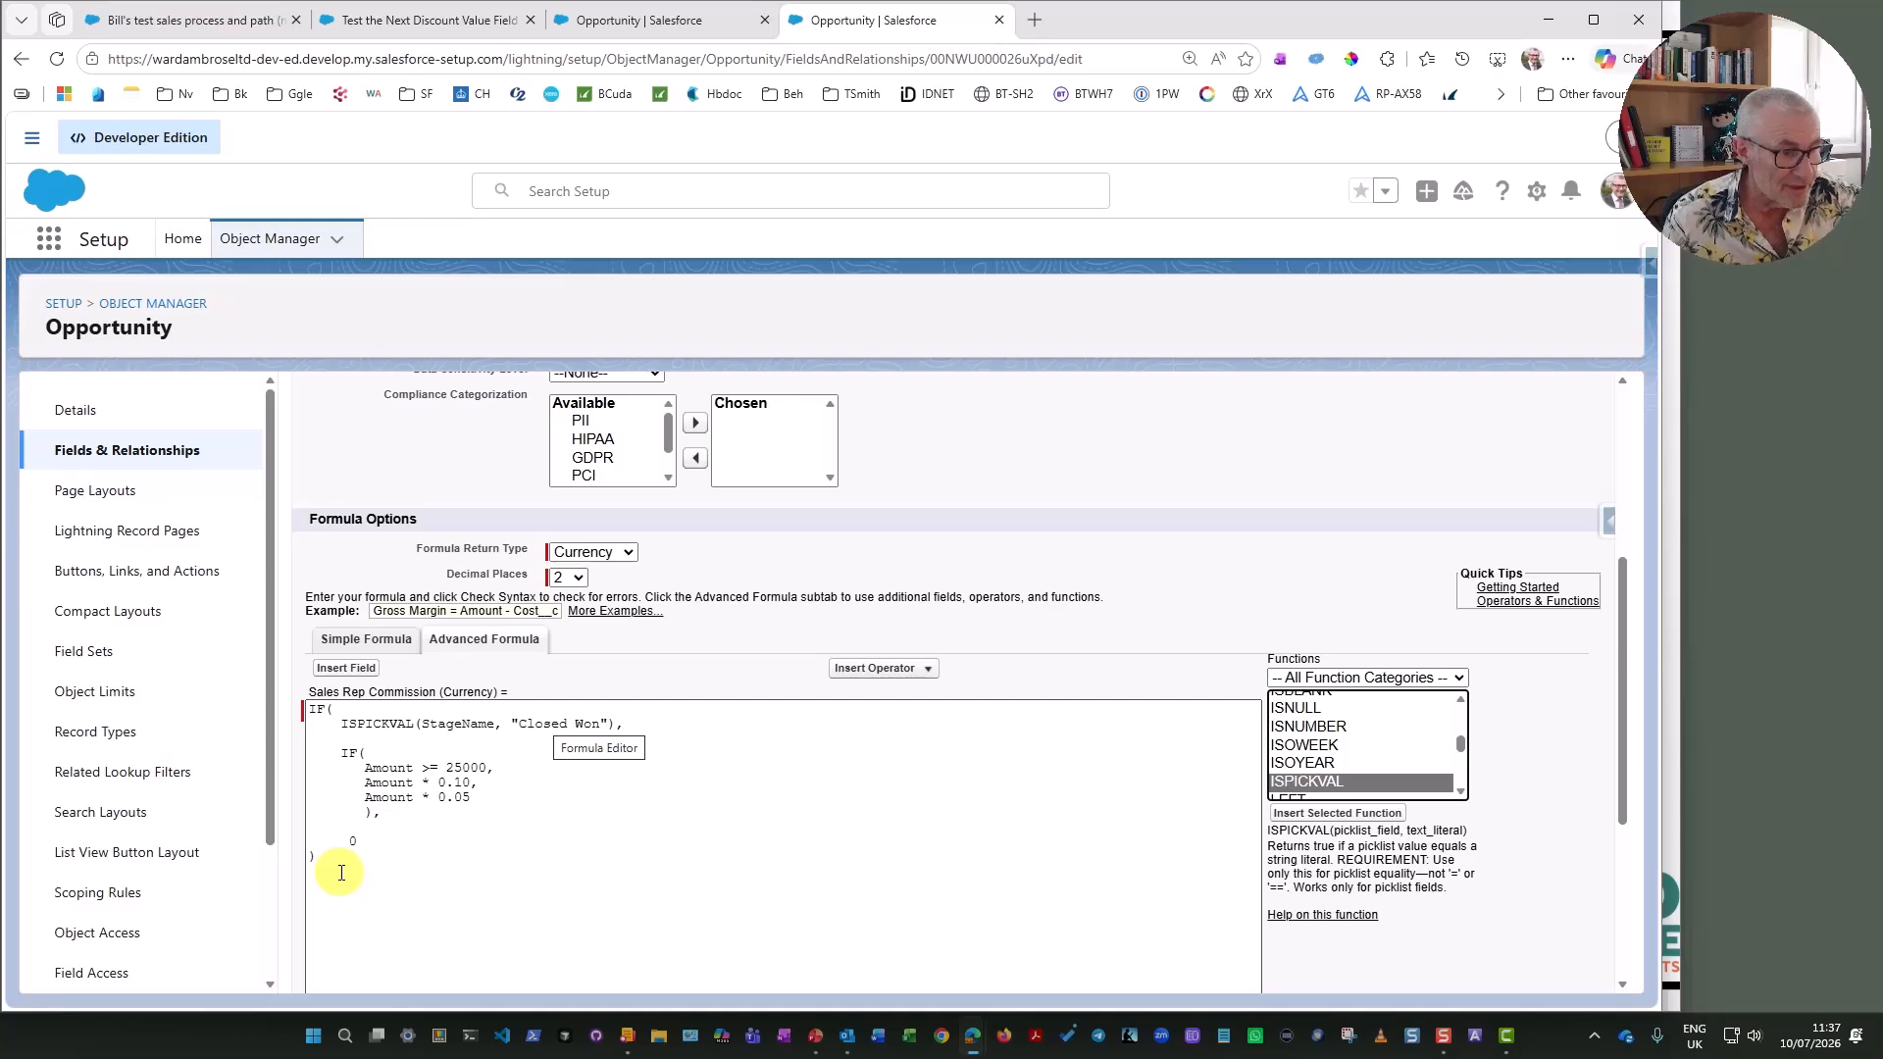
scroll(341, 873, down, 2)
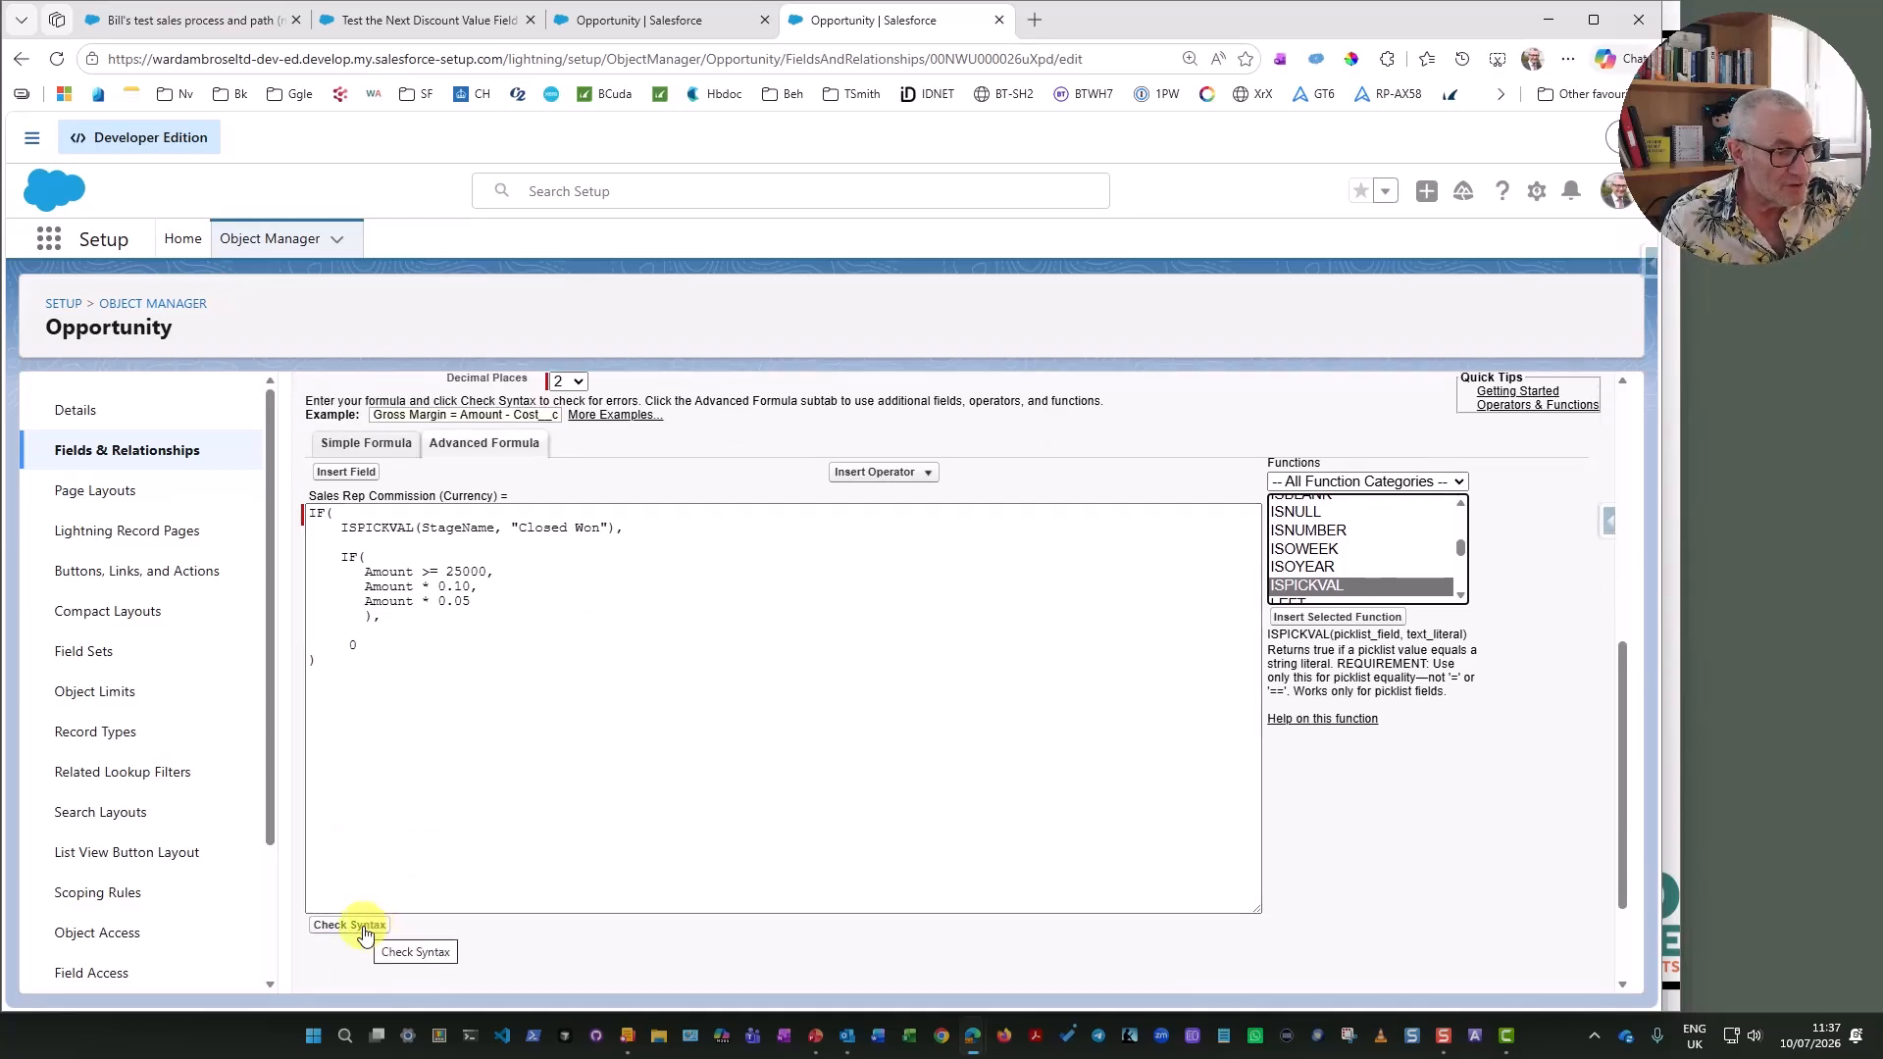
click(363, 928)
scroll(367, 926, down, 3)
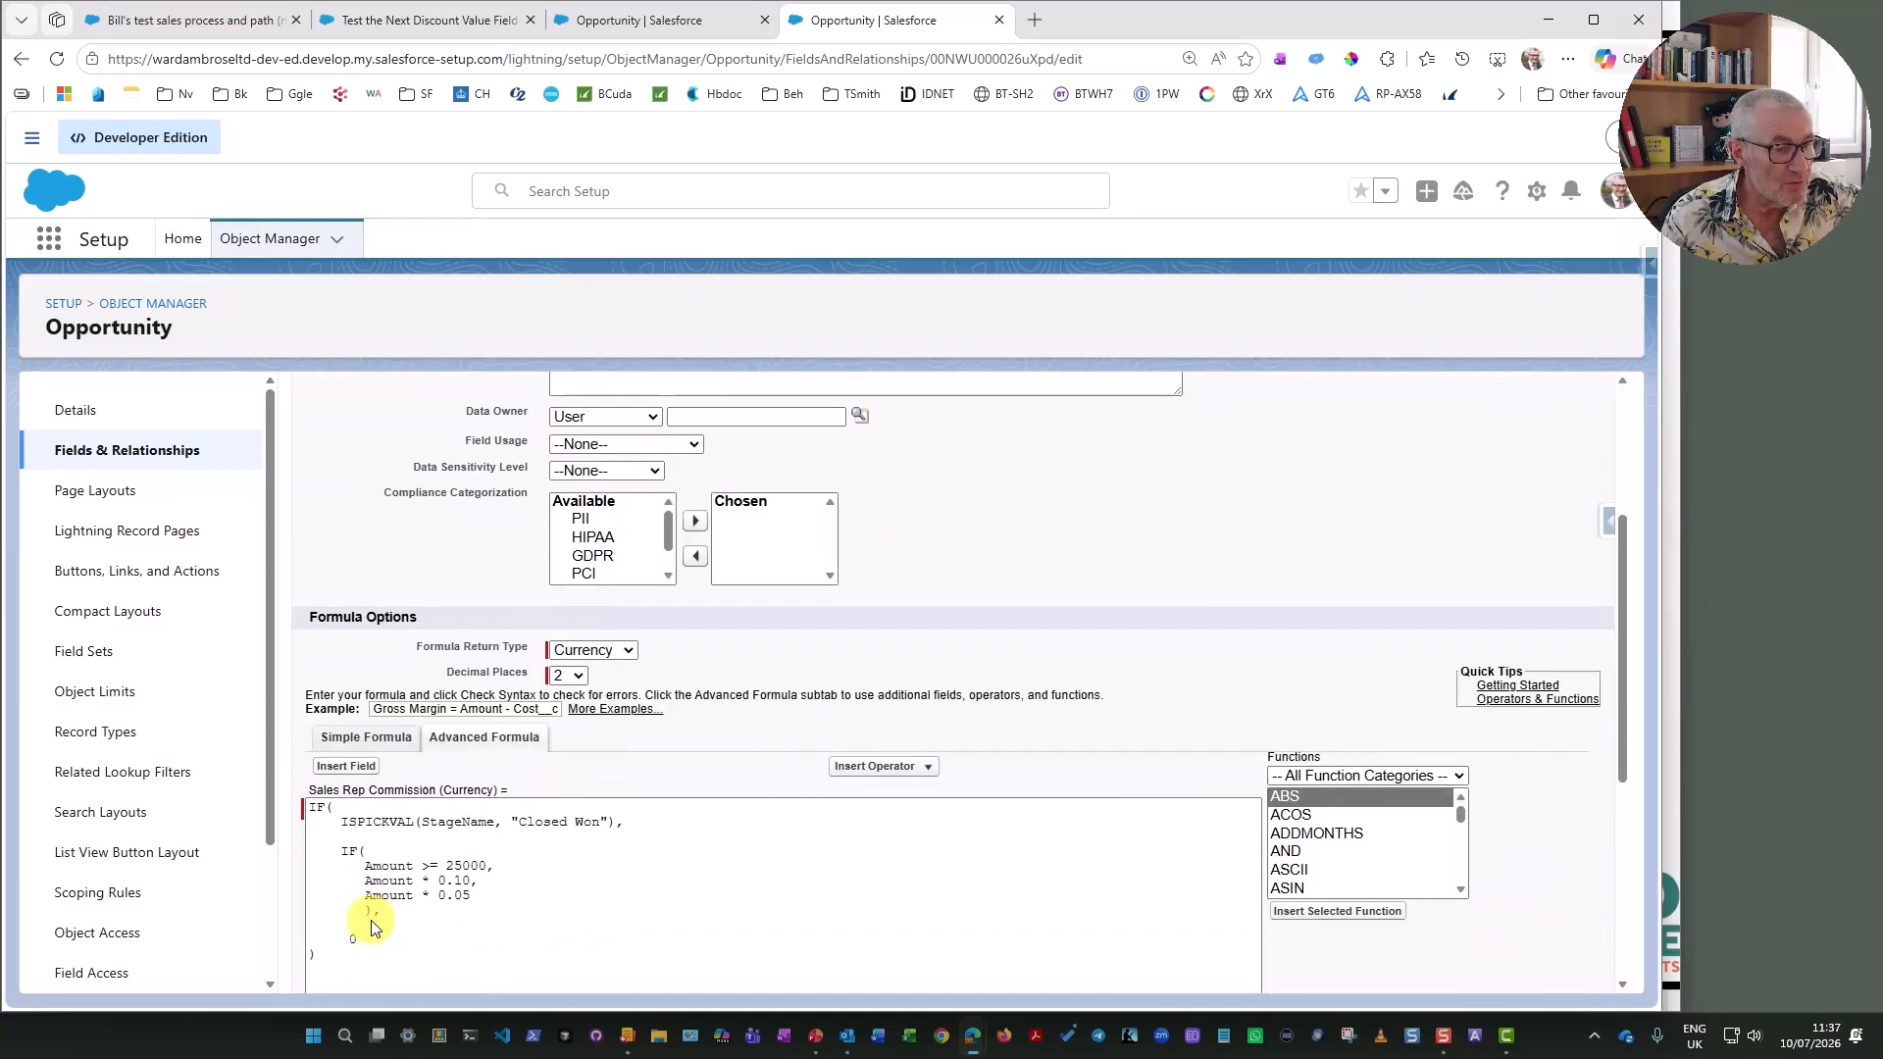
scroll(371, 920, down, 3)
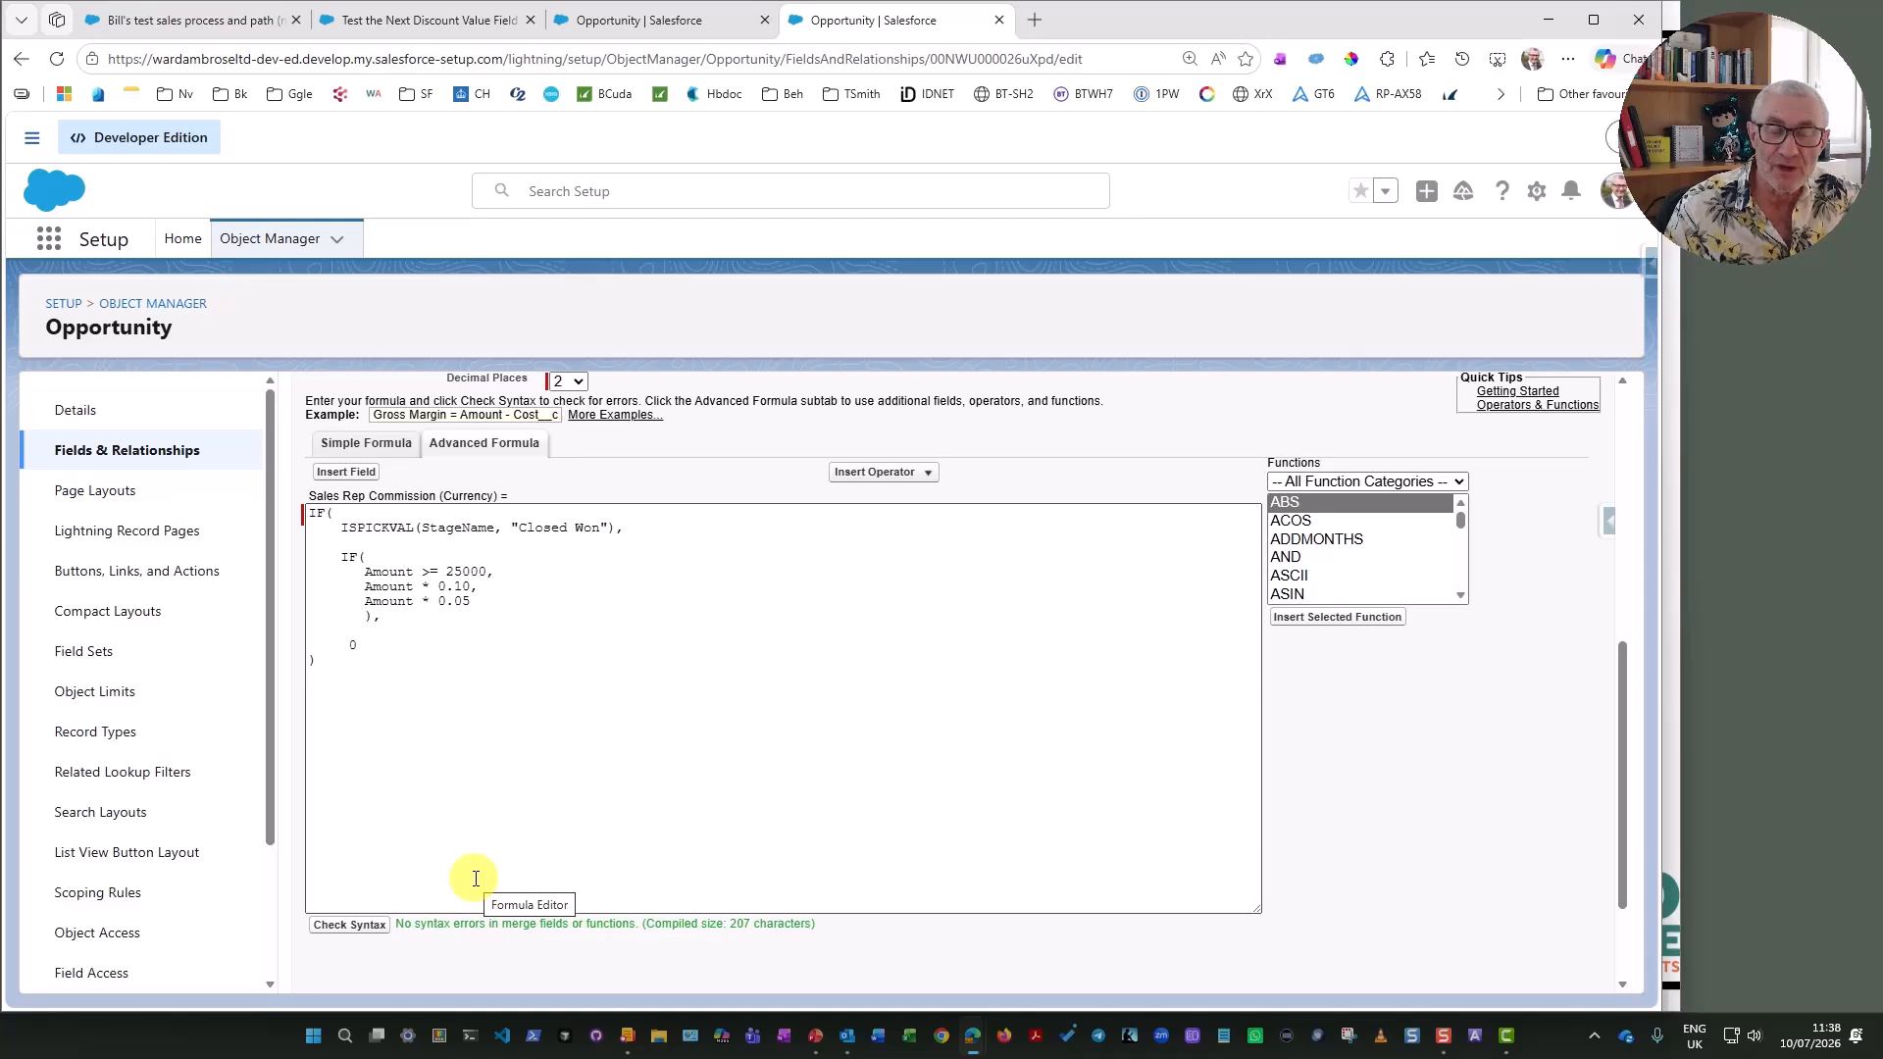
scroll(476, 877, up, 5)
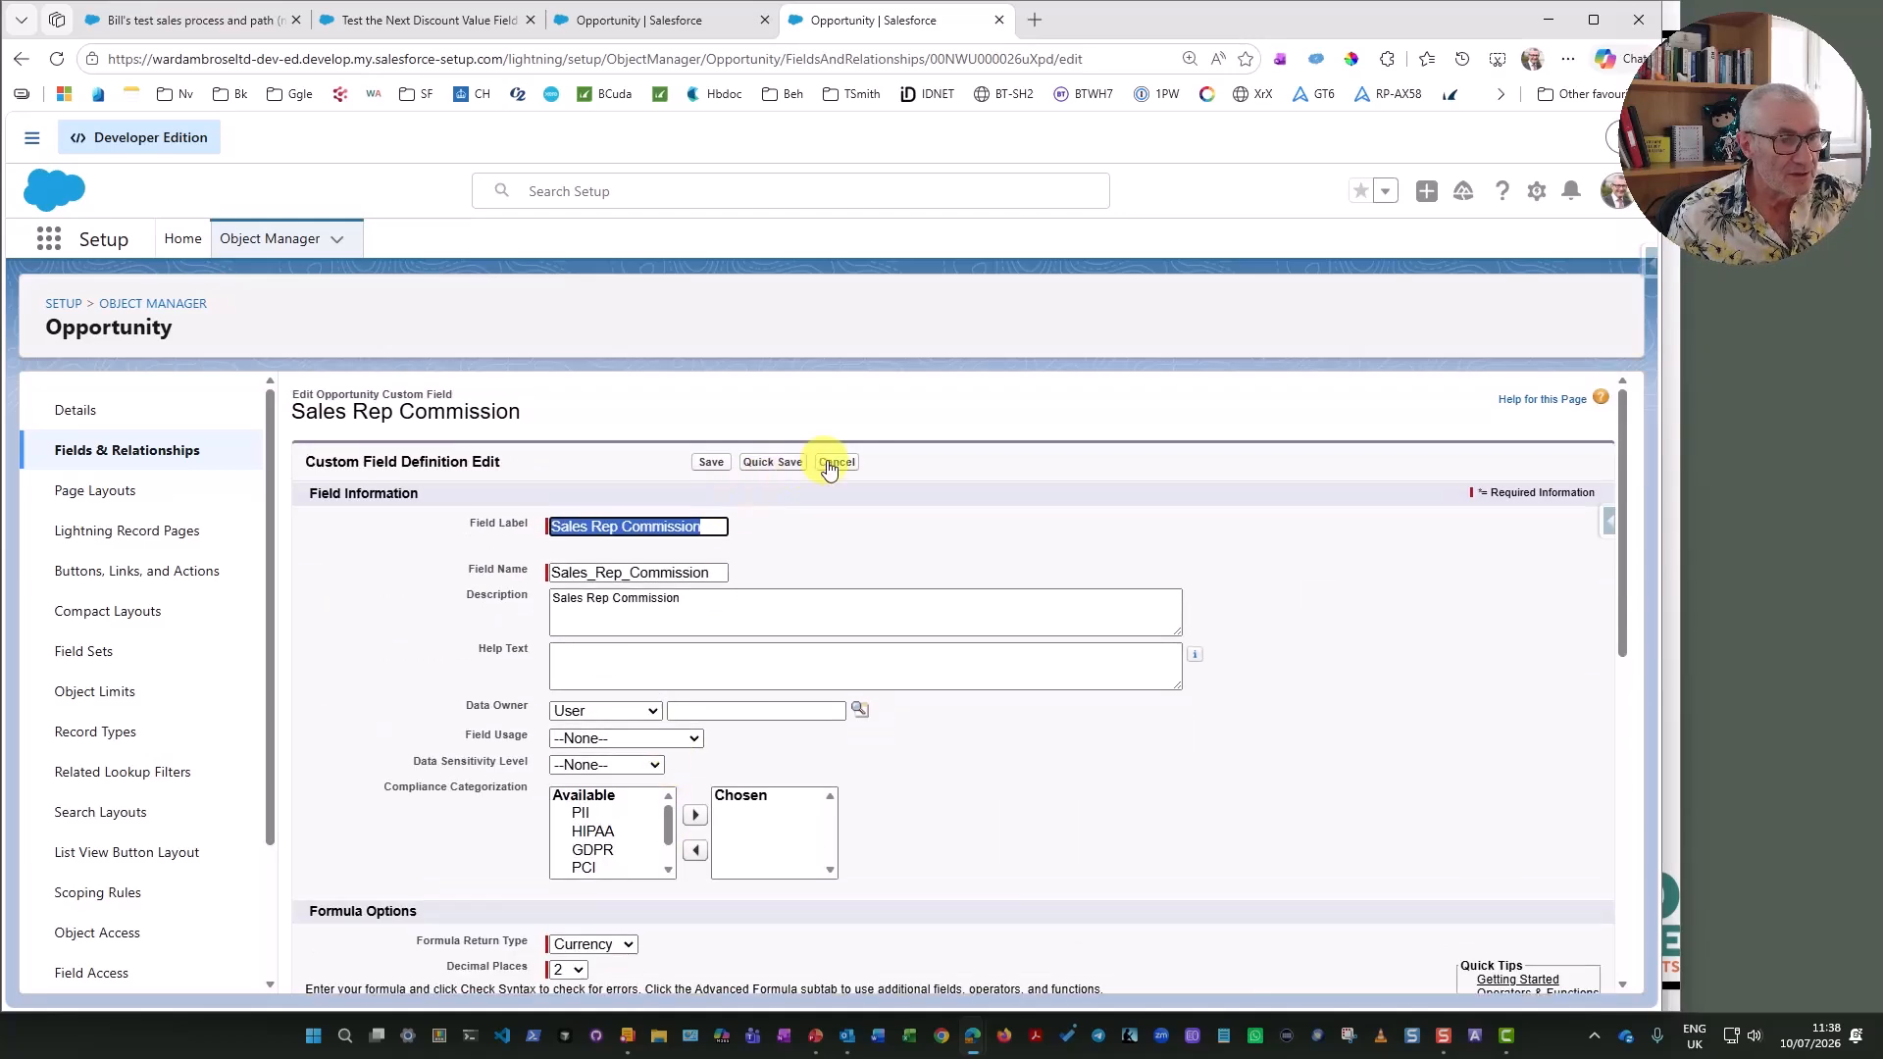
click(712, 462)
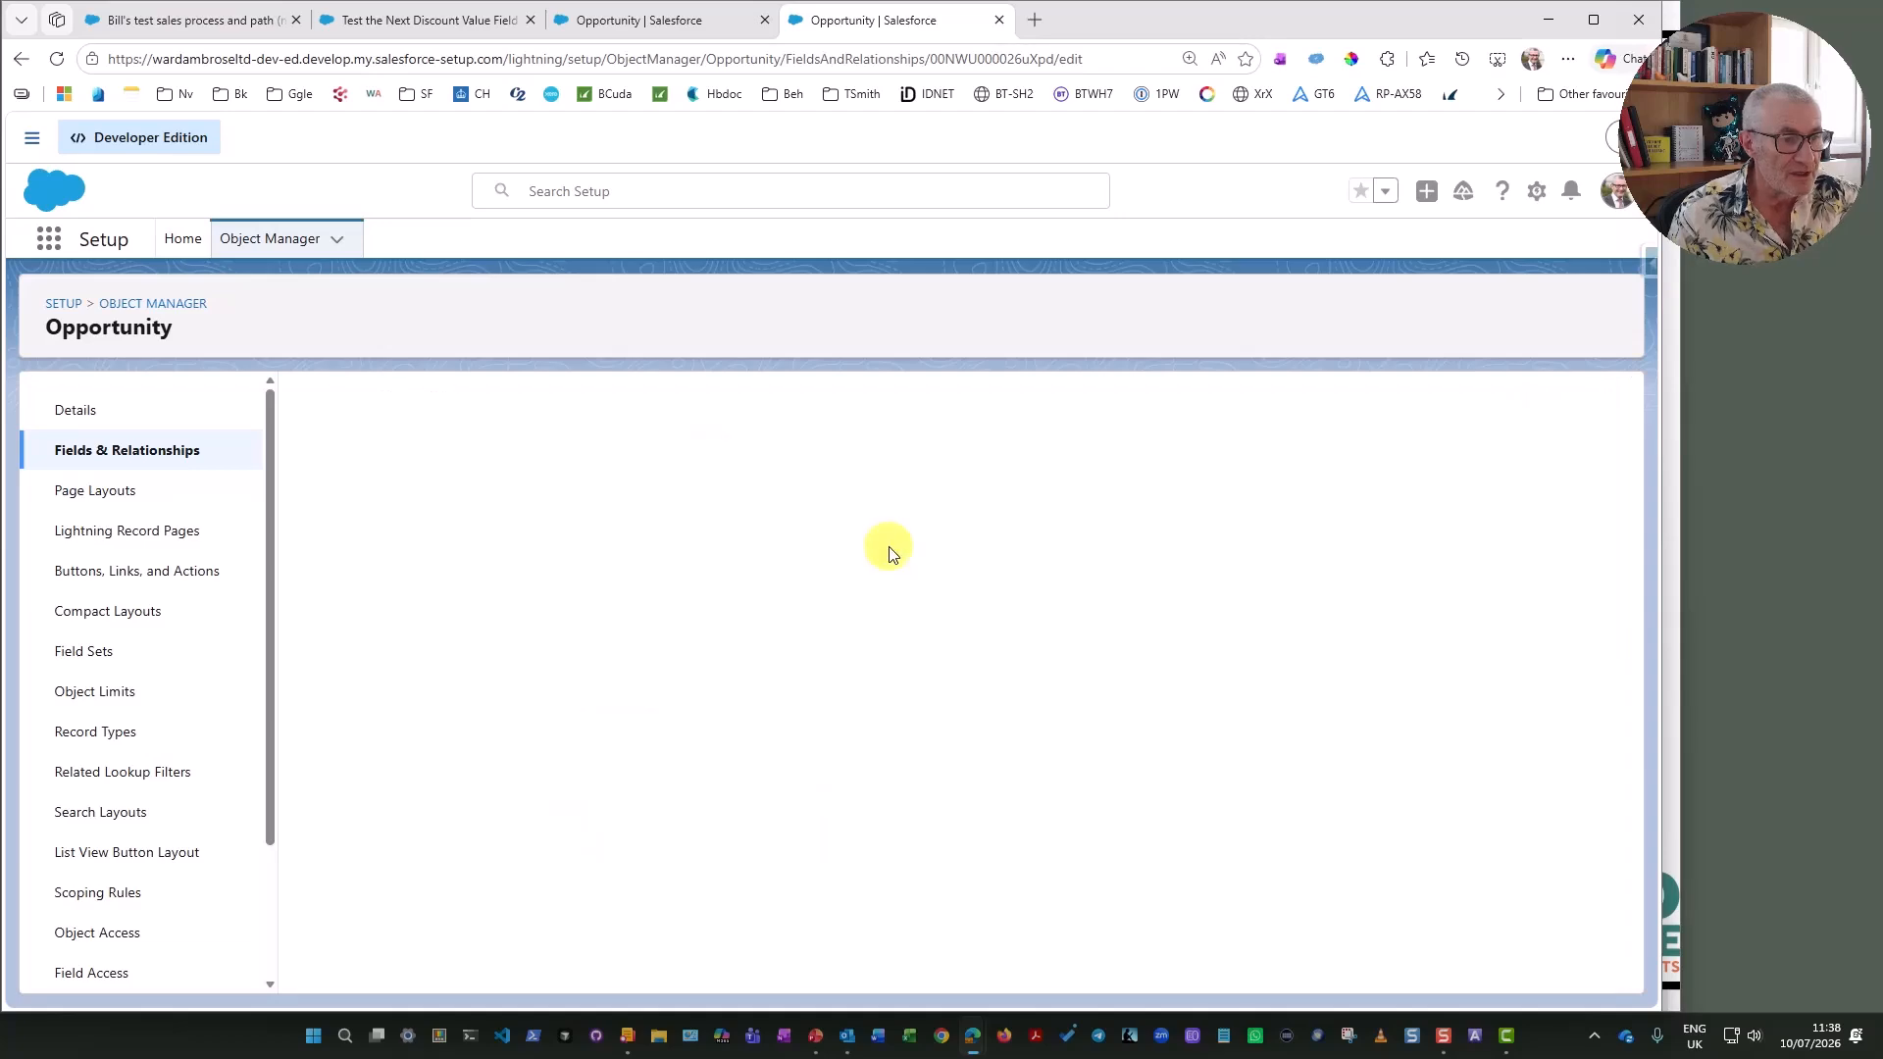
- Set the Test the Next Discount Value Field opportunity's amount to 24999, save it and check its Sales Rep Commission at the Enquiry stage
click(447, 22)
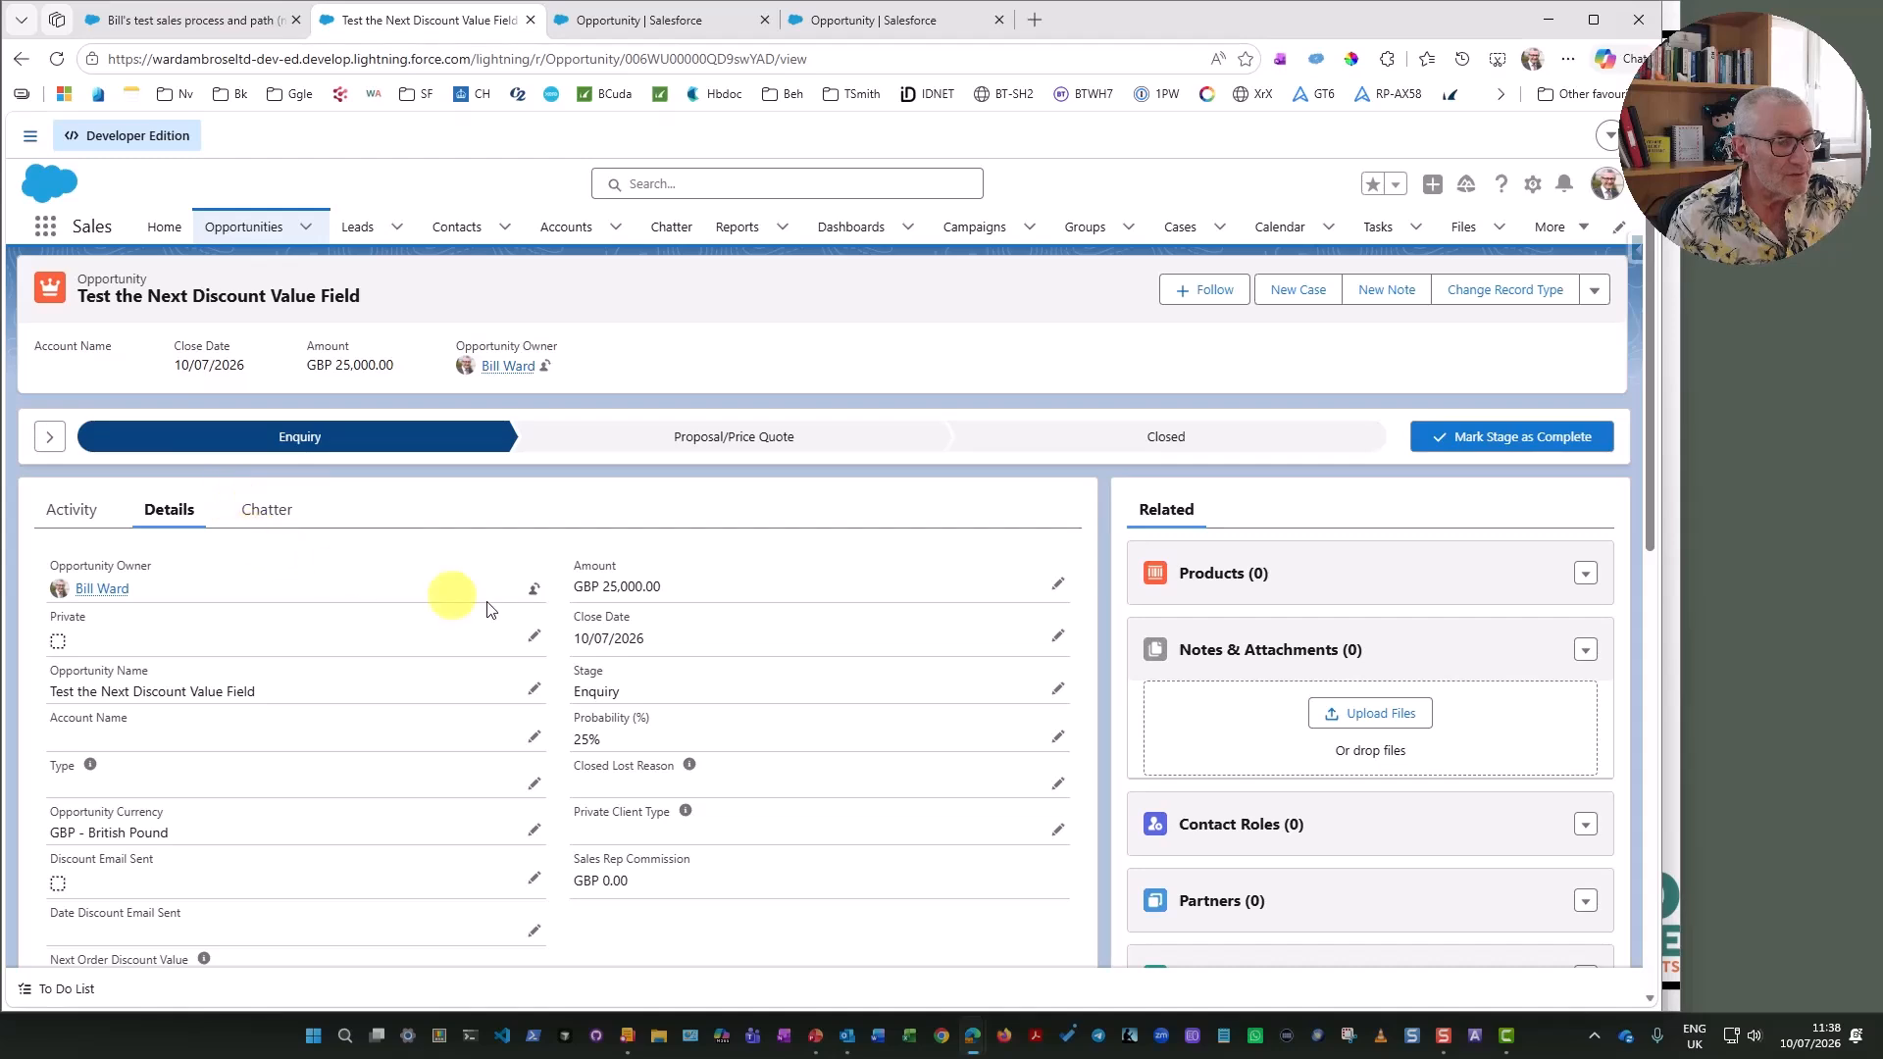
click(1064, 589)
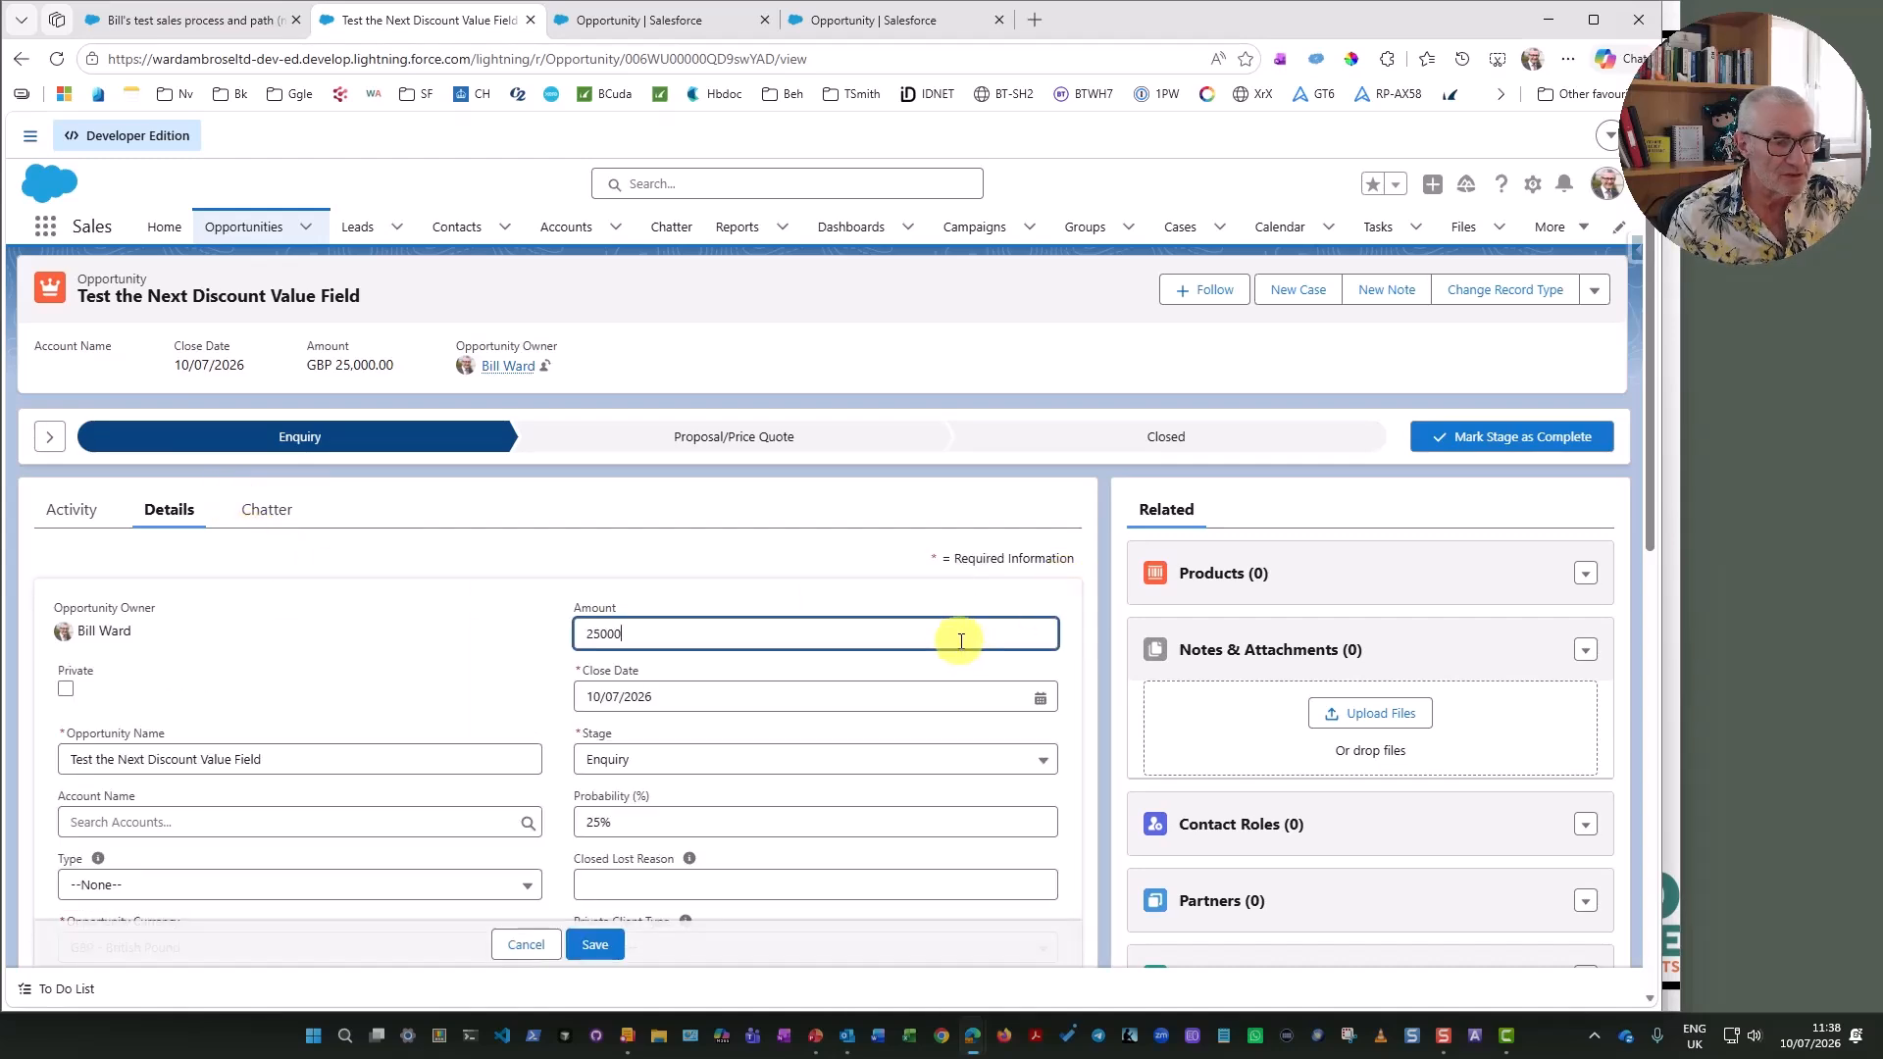
key(BackSpace)
key(BackSpace)
key(BackSpace)
key(BackSpace)
text(4999)
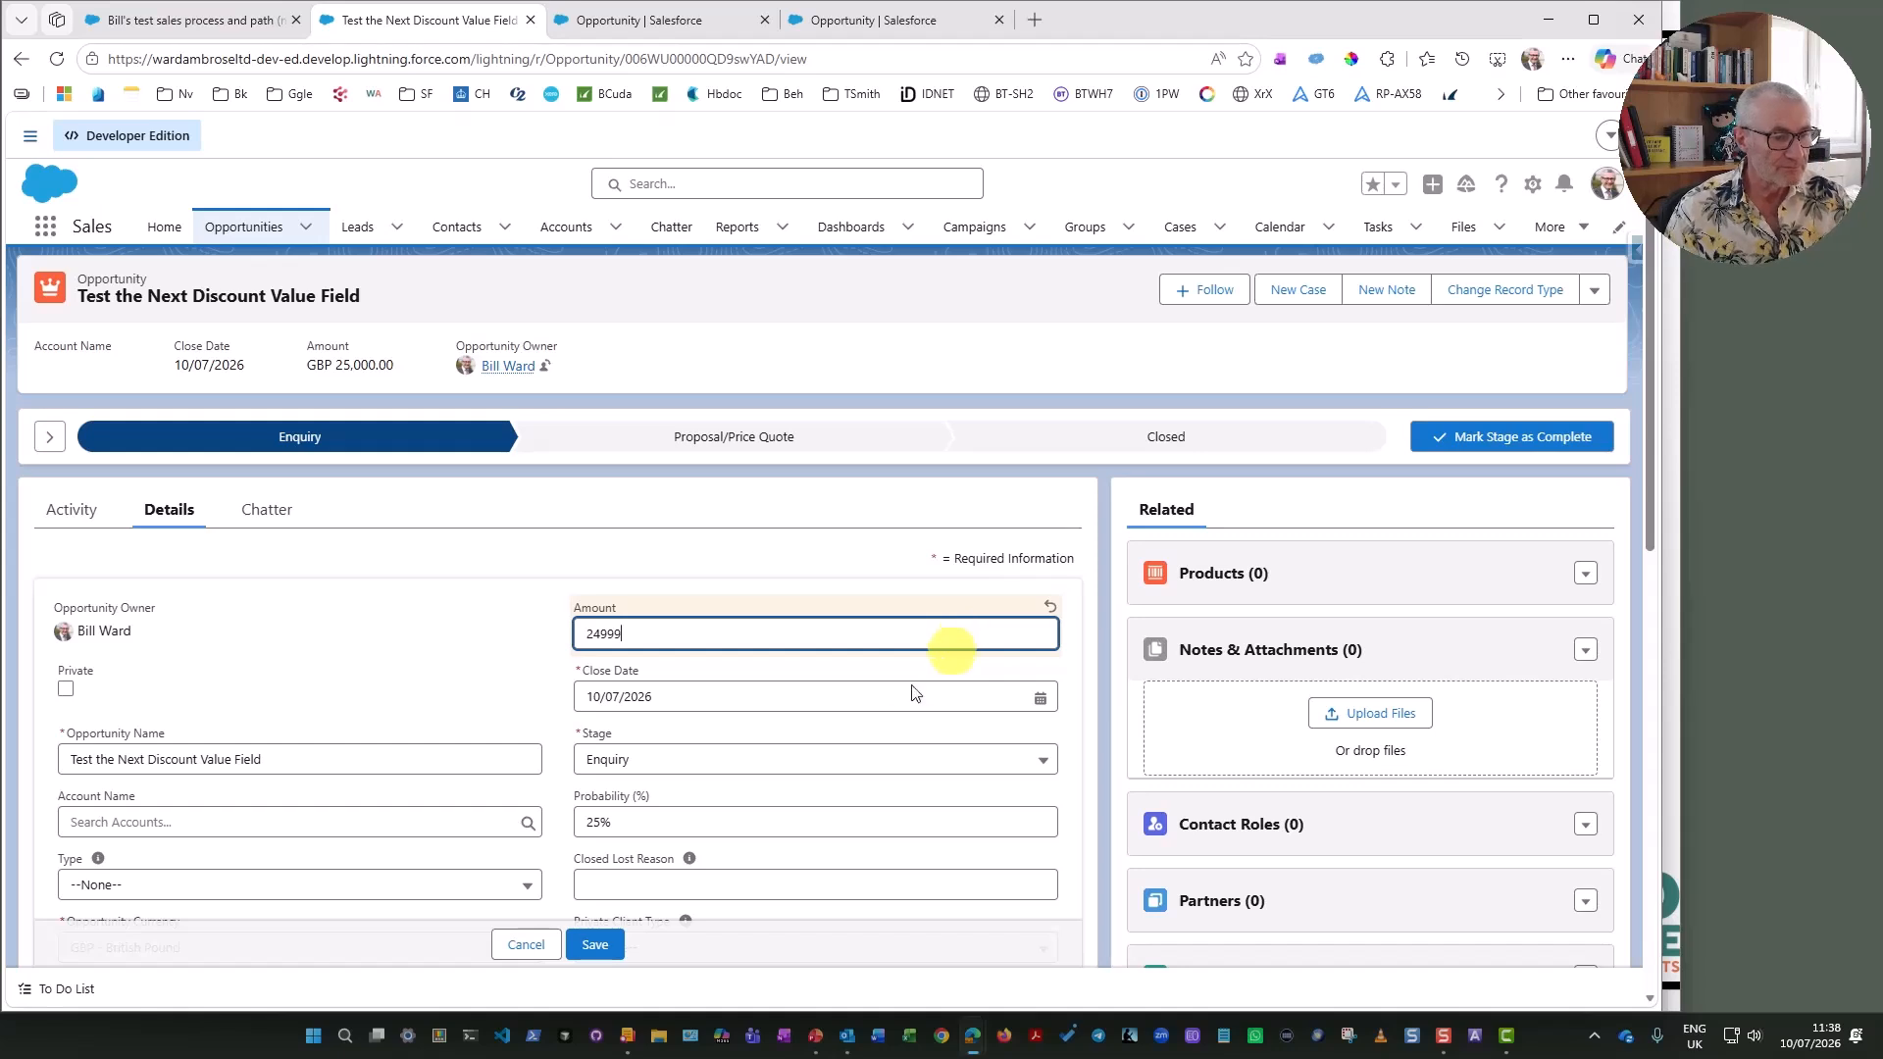
click(596, 944)
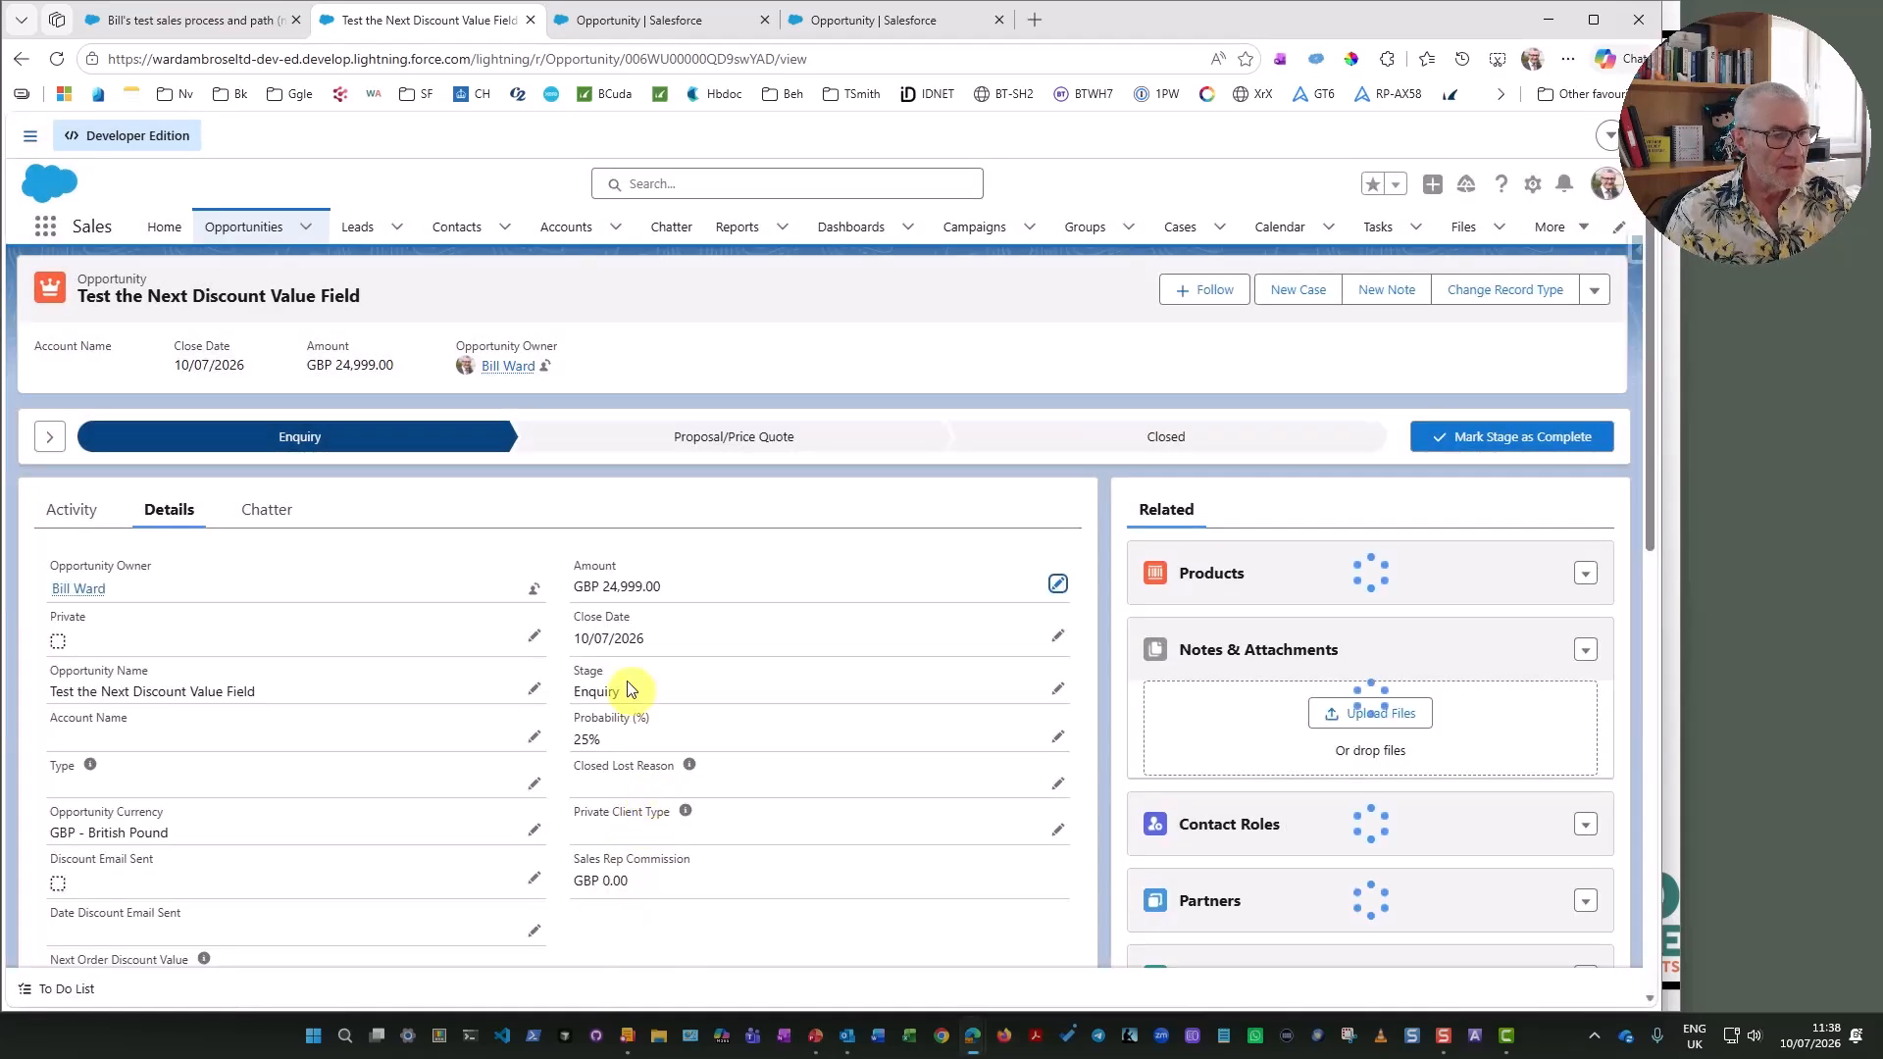
scroll(627, 732, down, 1)
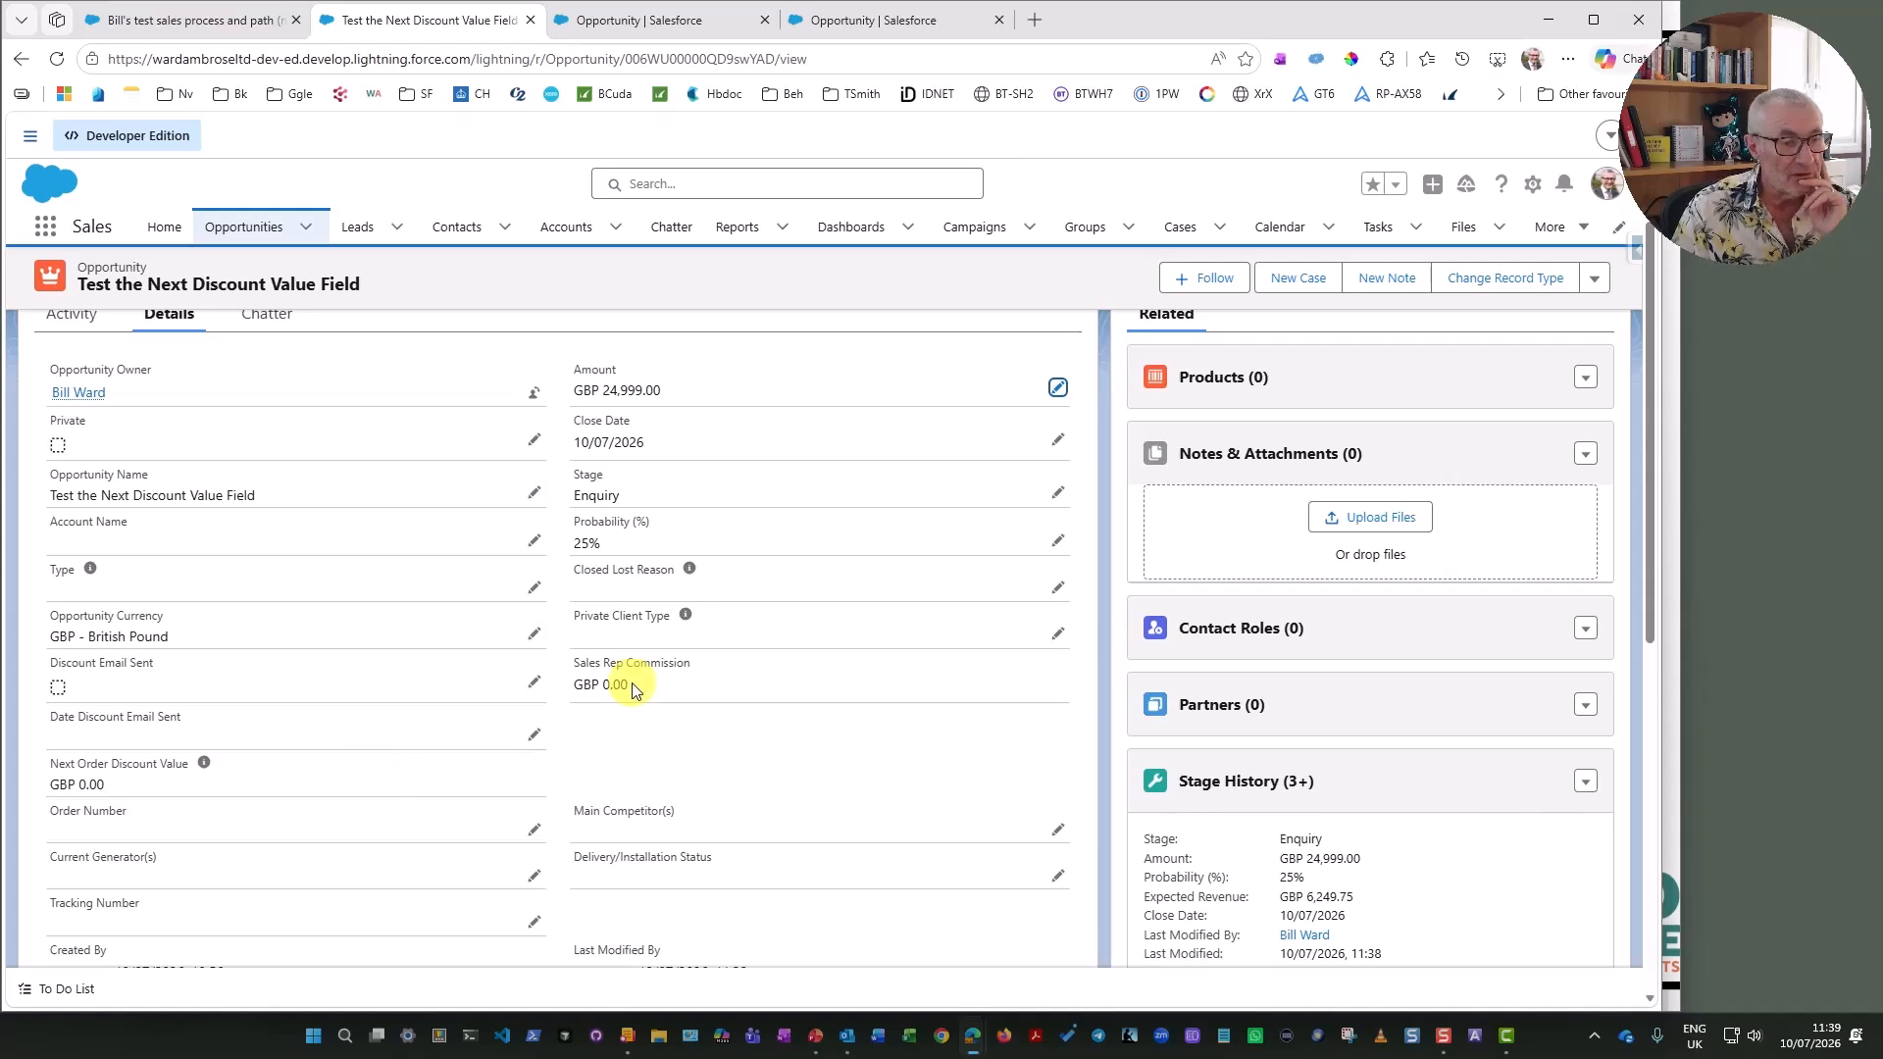
- Make Proposal/Price Quote the opportunity's current stage and check its Sales Rep Commission and Next Order Discount Value
scroll(633, 682, up, 2)
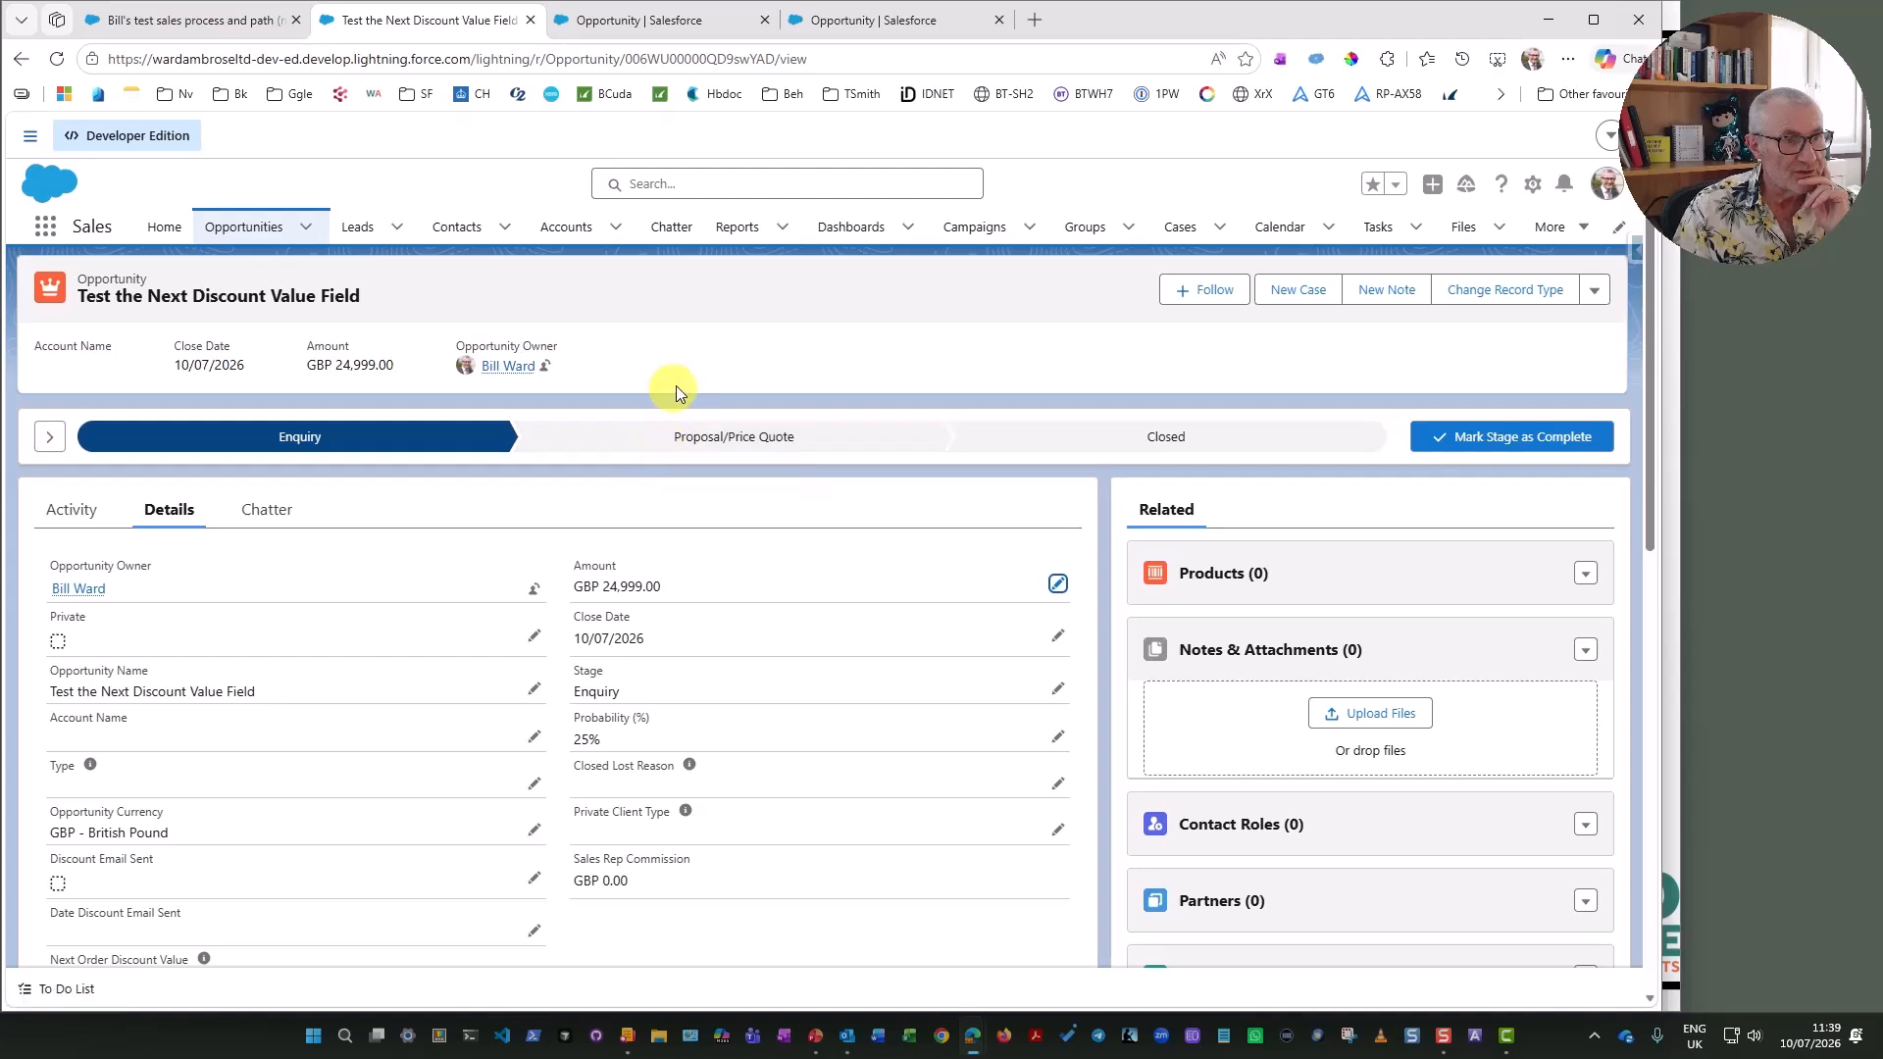
click(718, 437)
click(1482, 437)
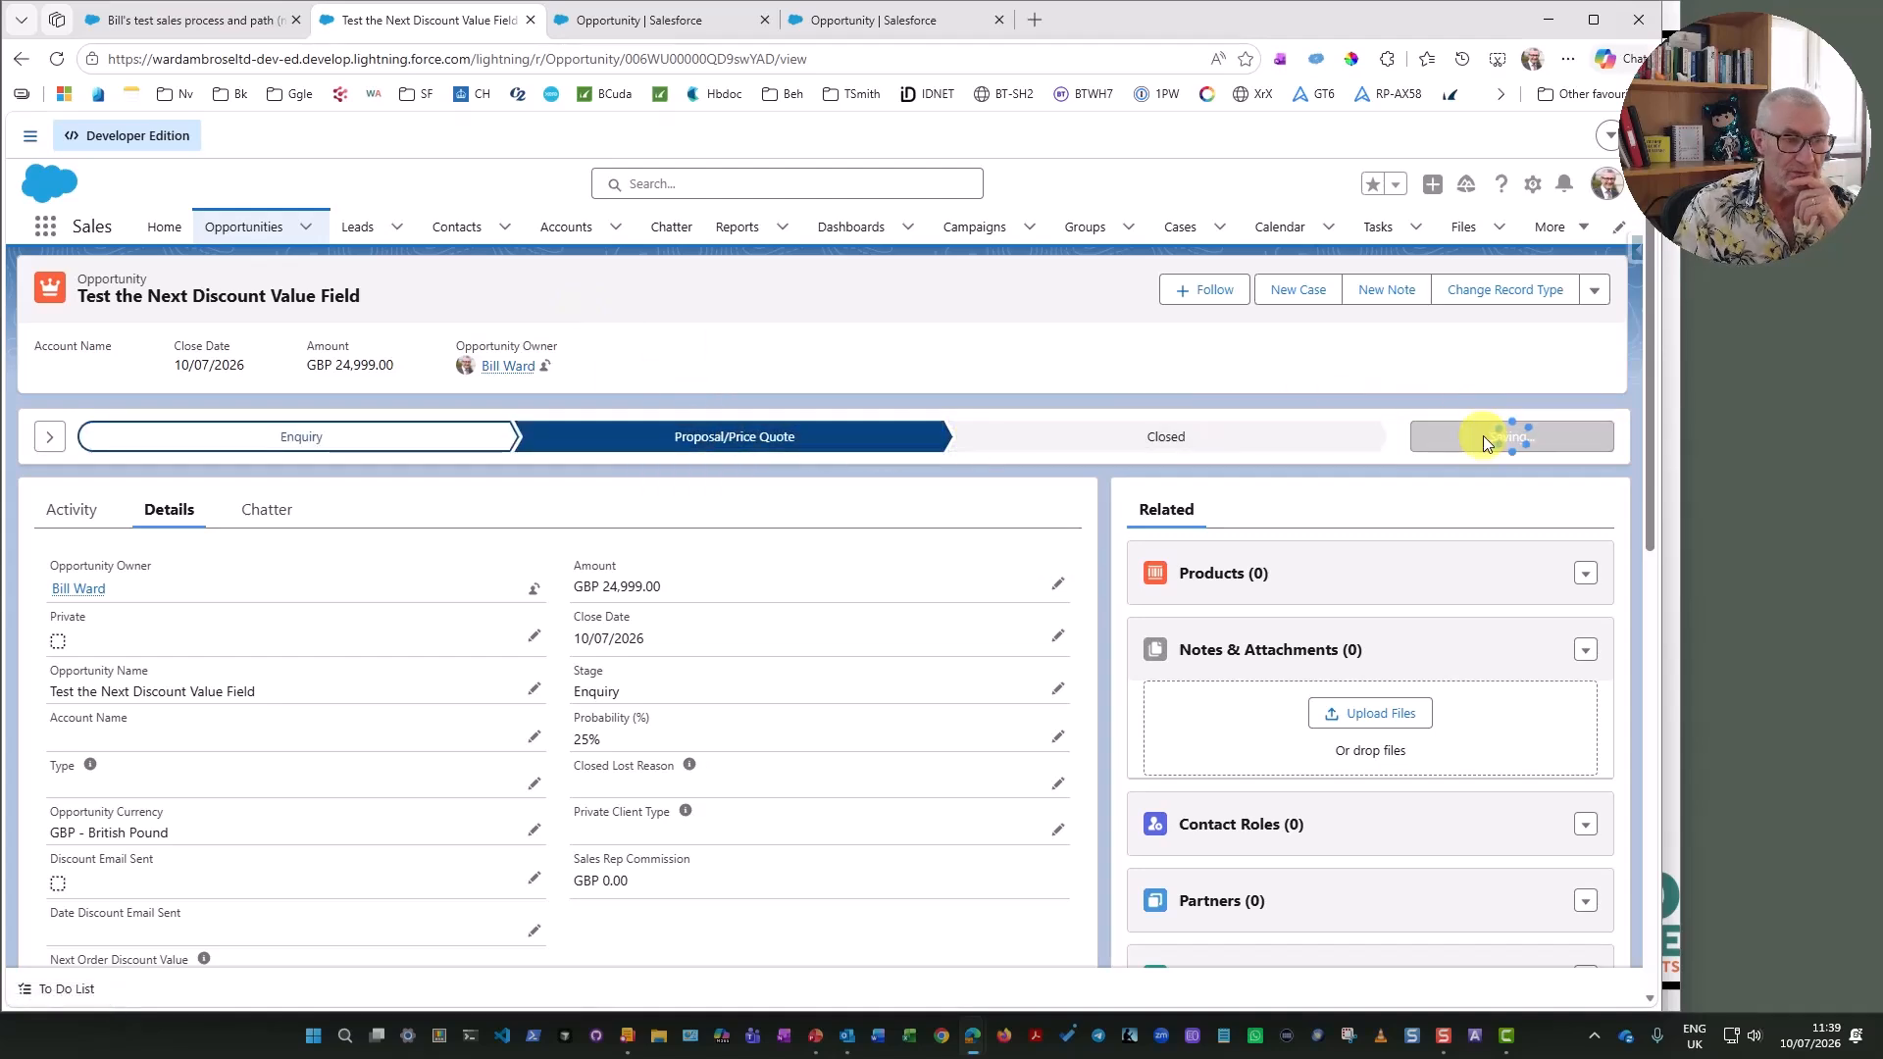
scroll(1482, 435, down, 2)
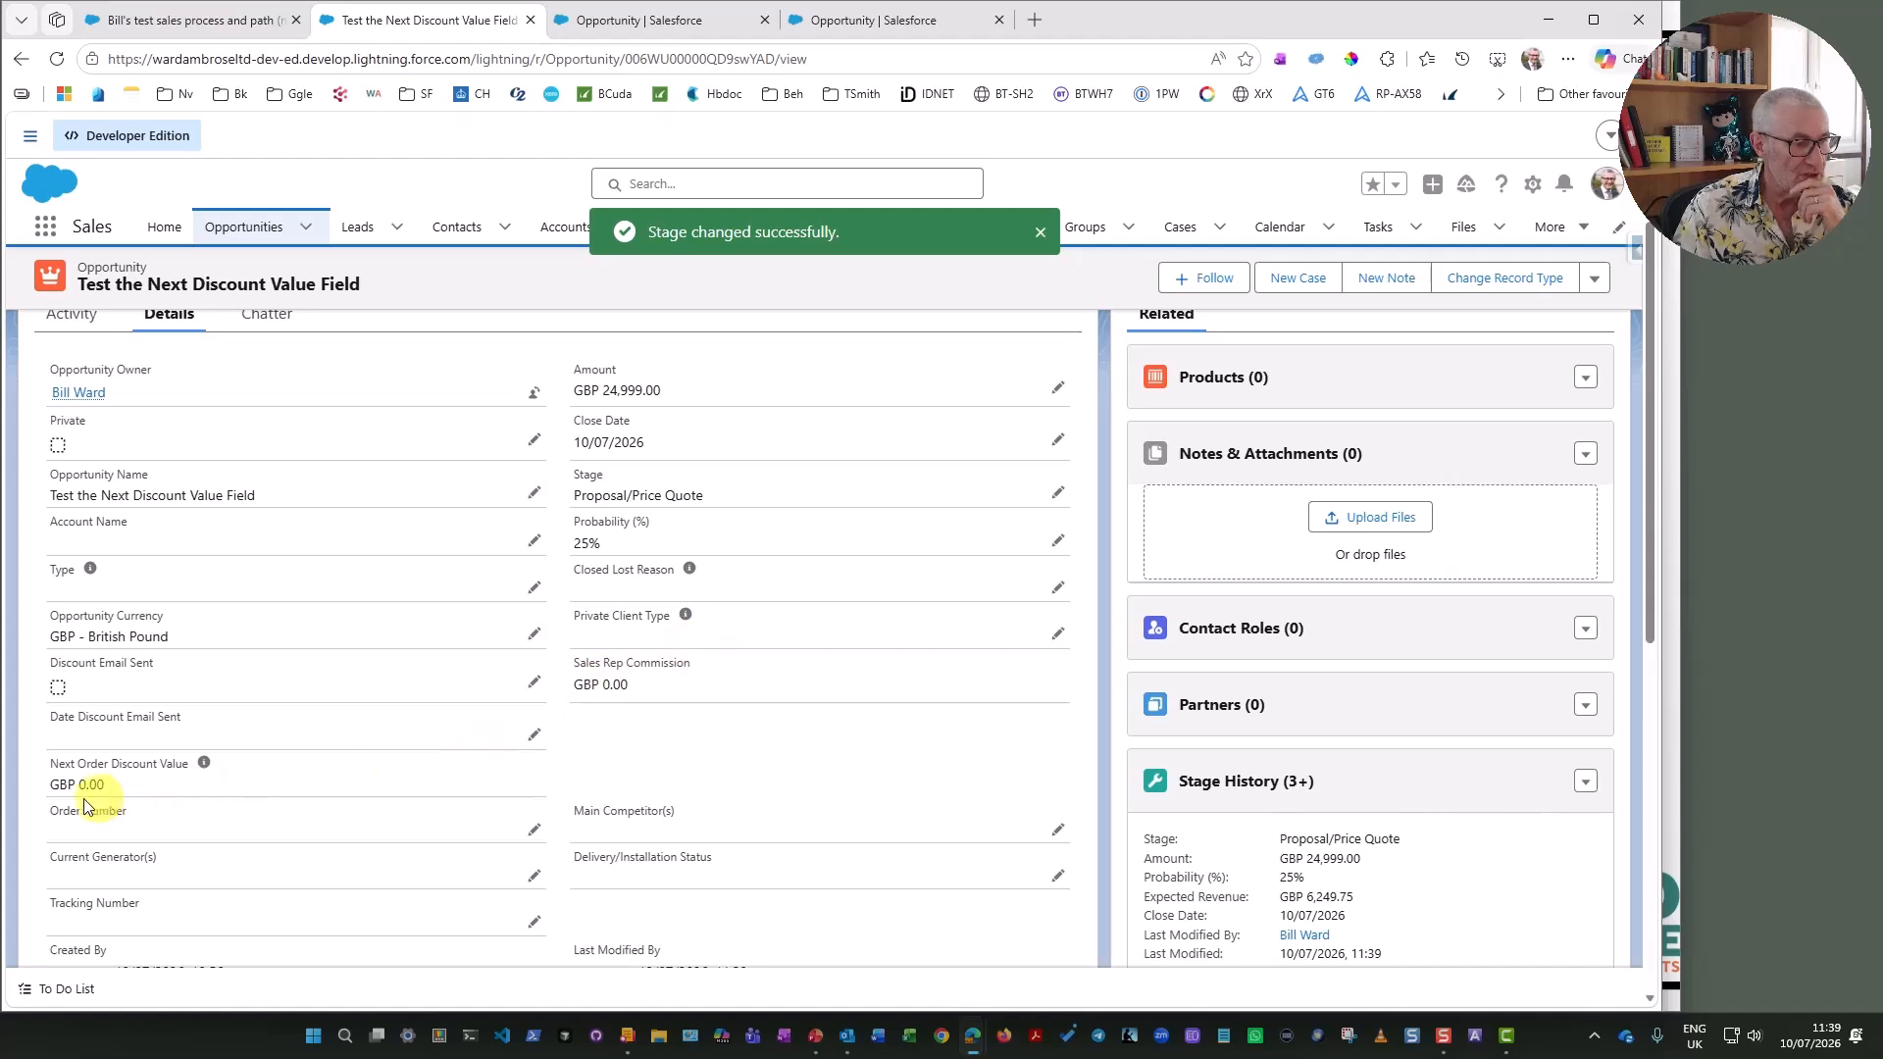
- Close the opportunity as Closed Lost and check its Sales Rep Commission and Next Order Discount Value
scroll(764, 706, up, 2)
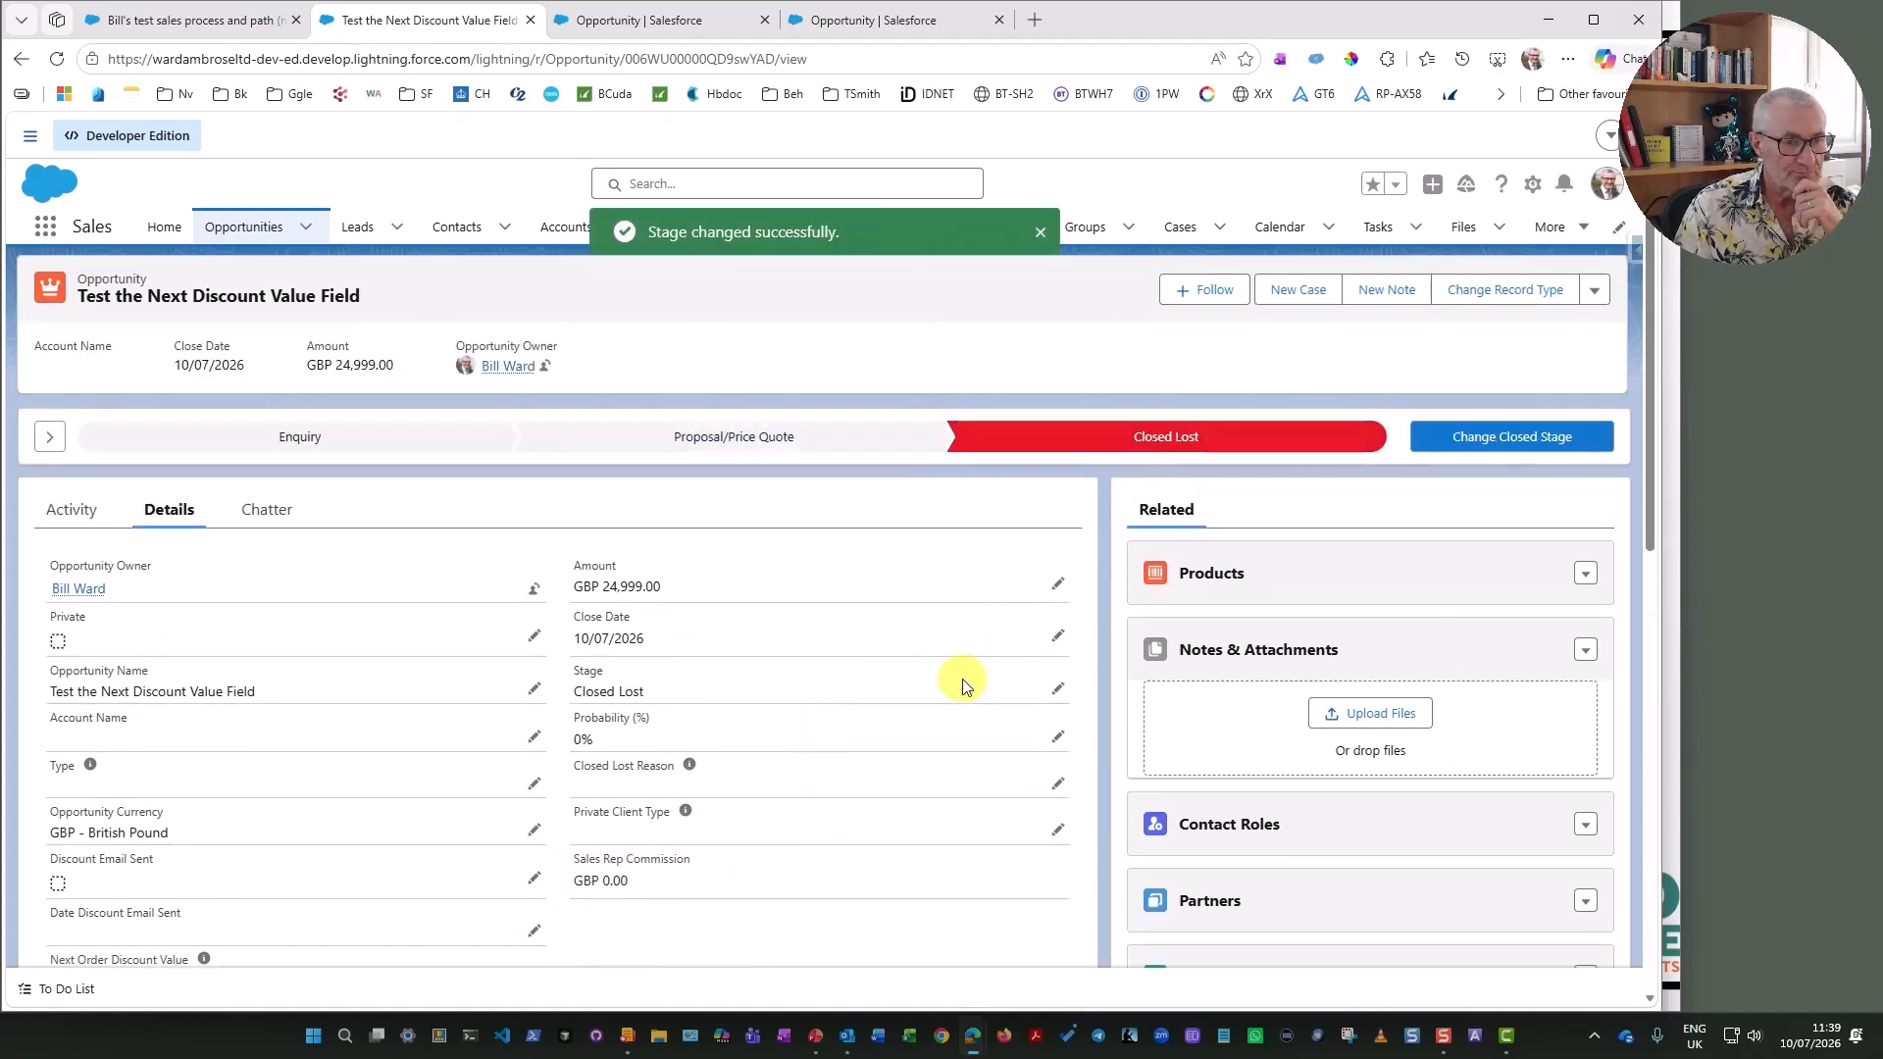
scroll(958, 672, down, 2)
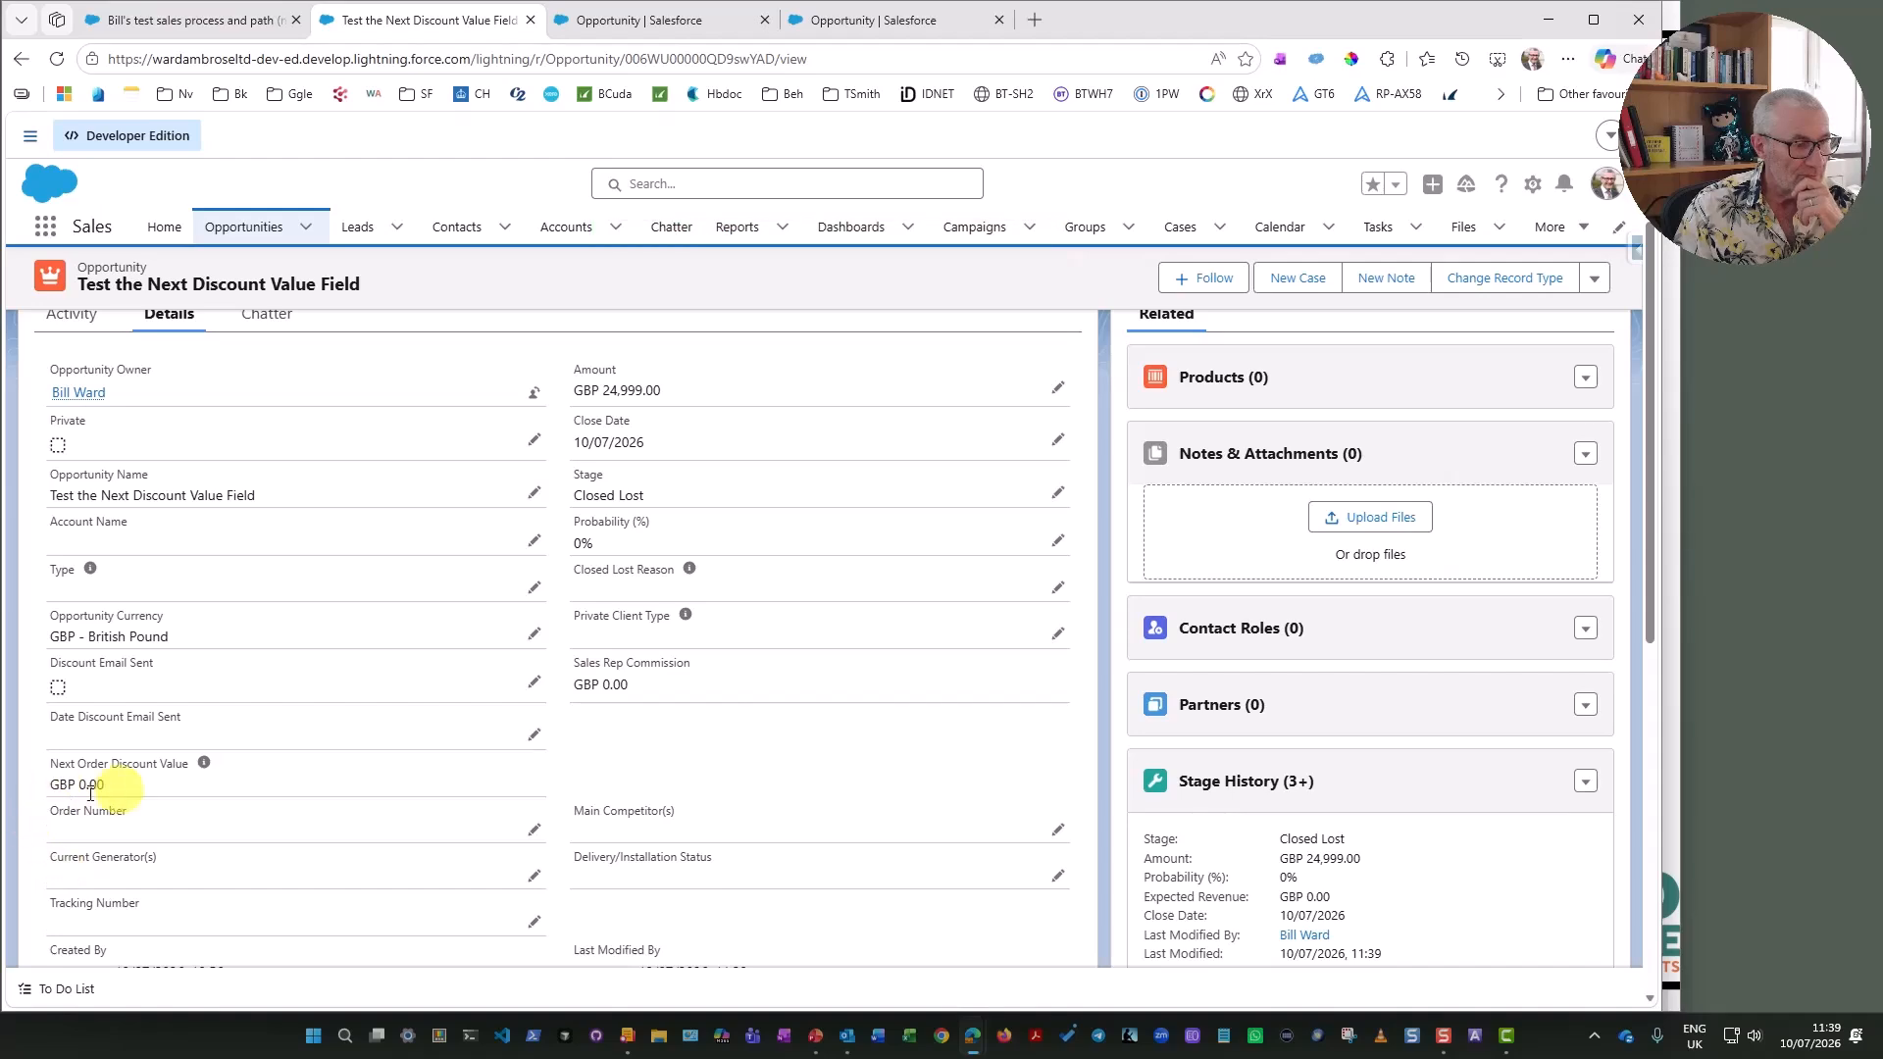
- Change the opportunity's closed stage to Closed Won and check its Sales Rep Commission
scroll(105, 781, up, 2)
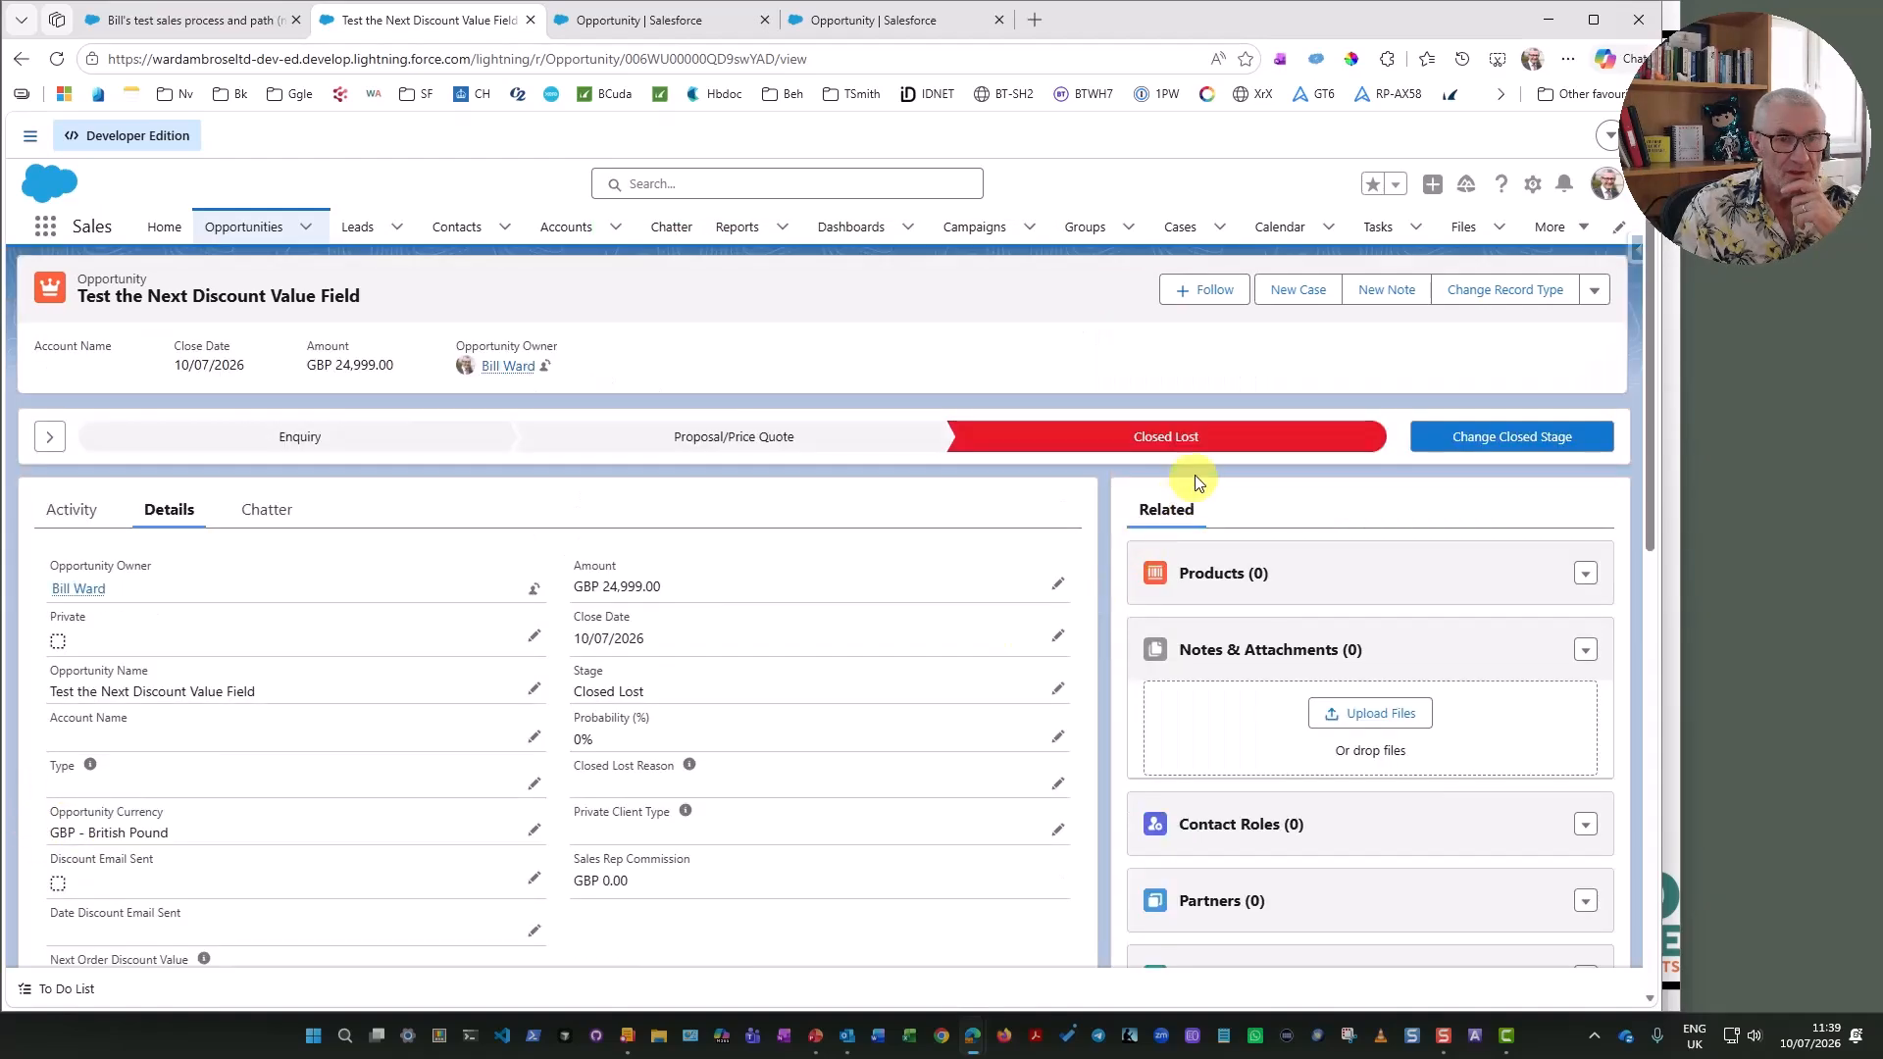
click(1489, 439)
click(814, 555)
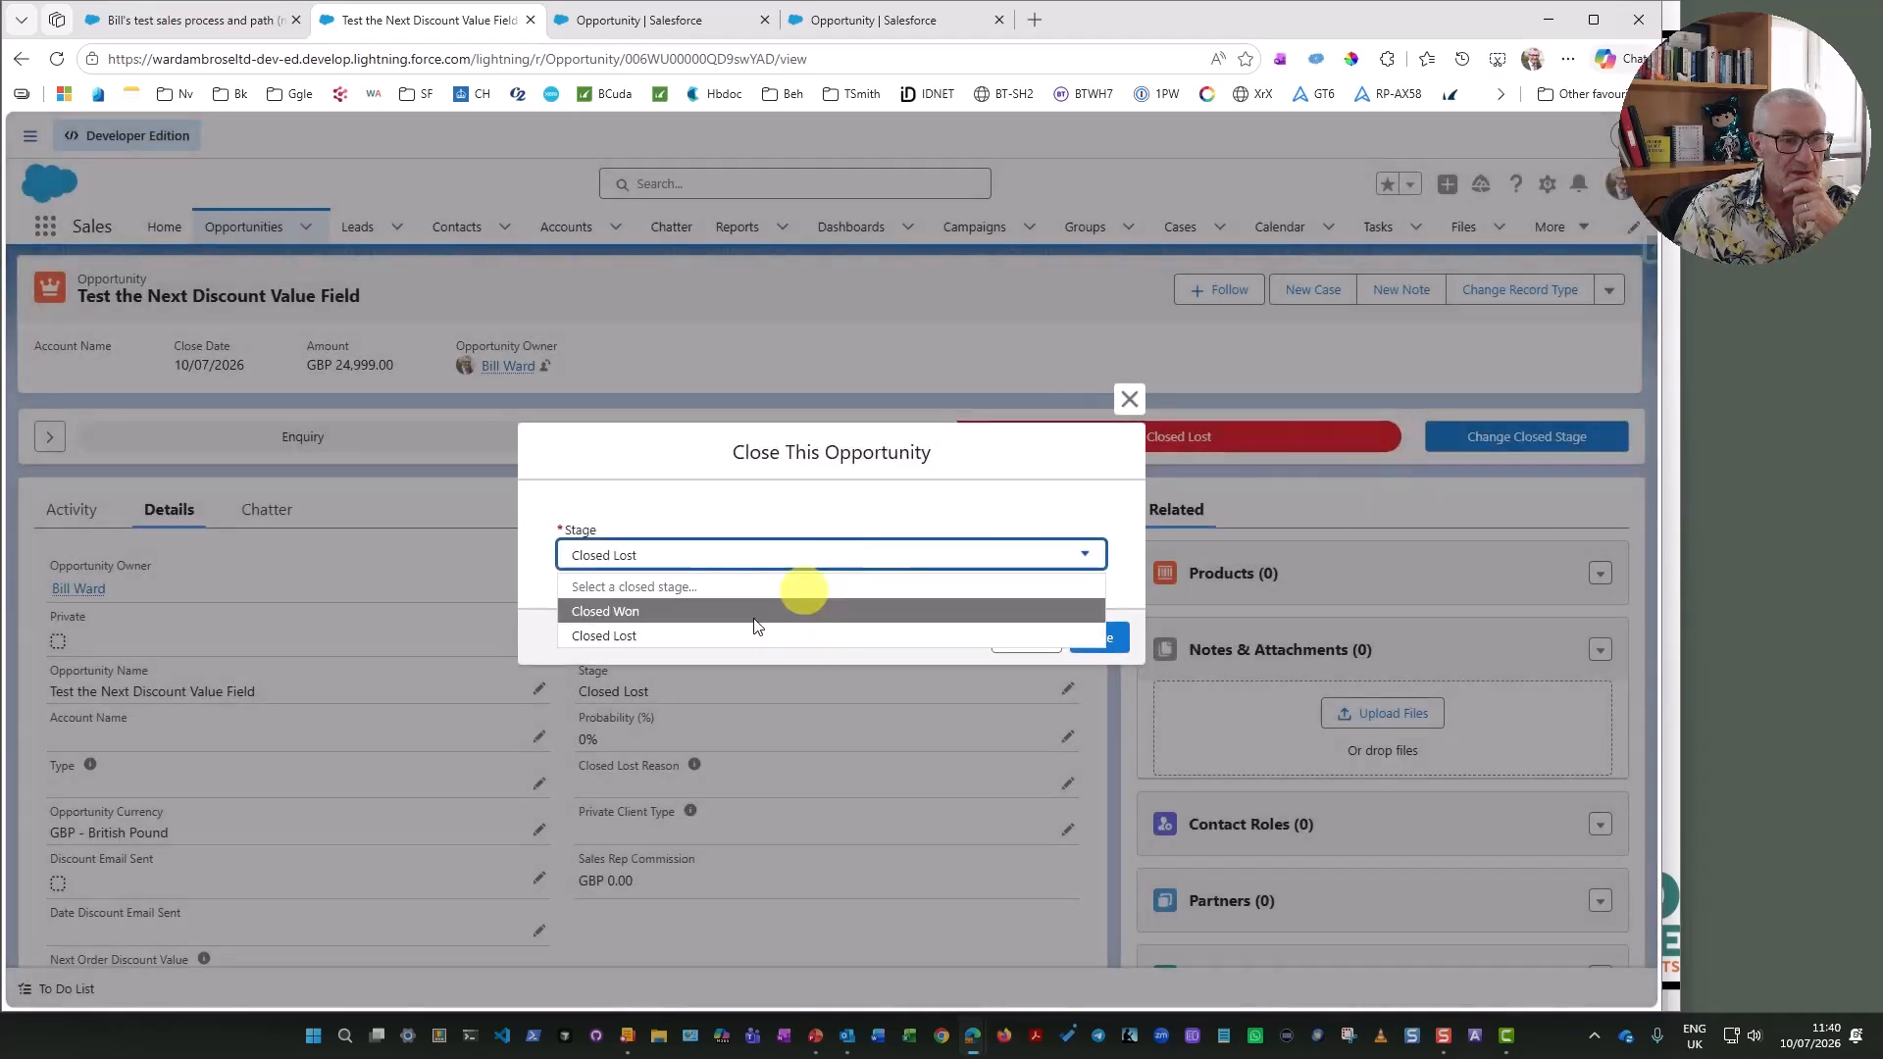
click(697, 612)
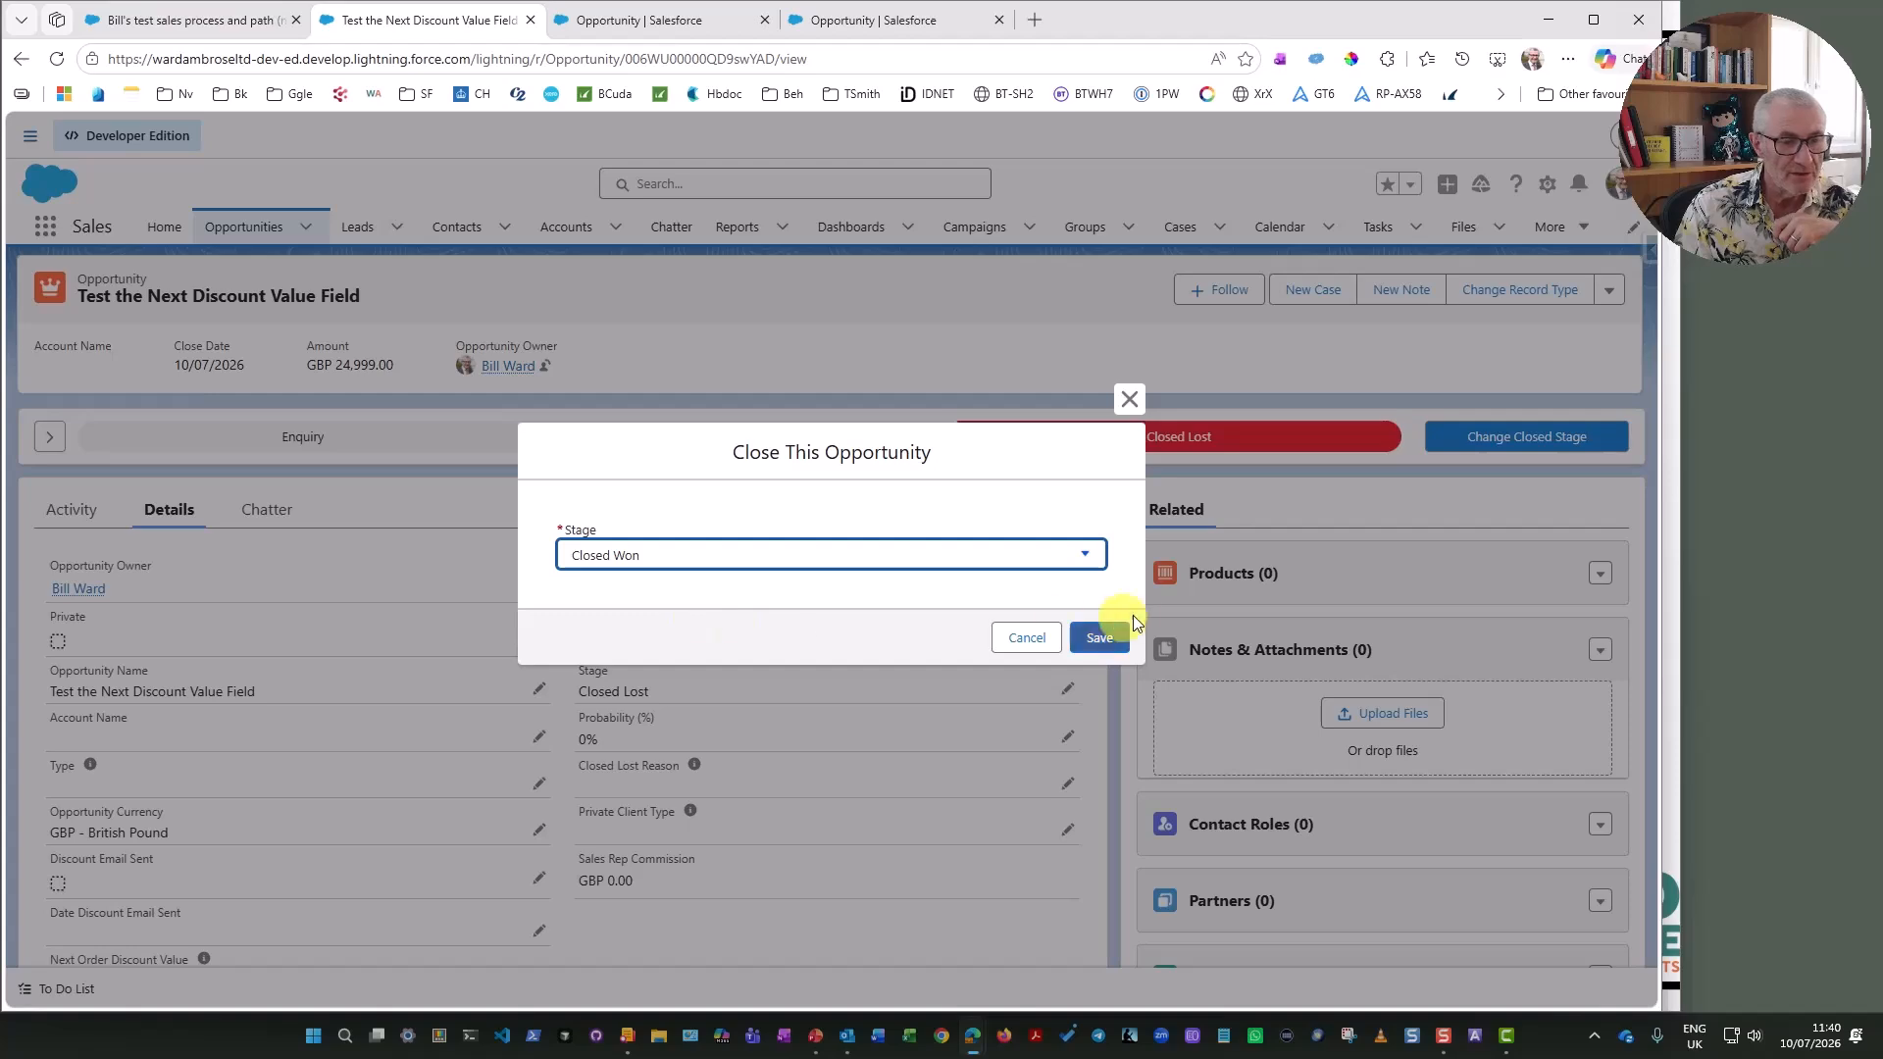
click(1103, 637)
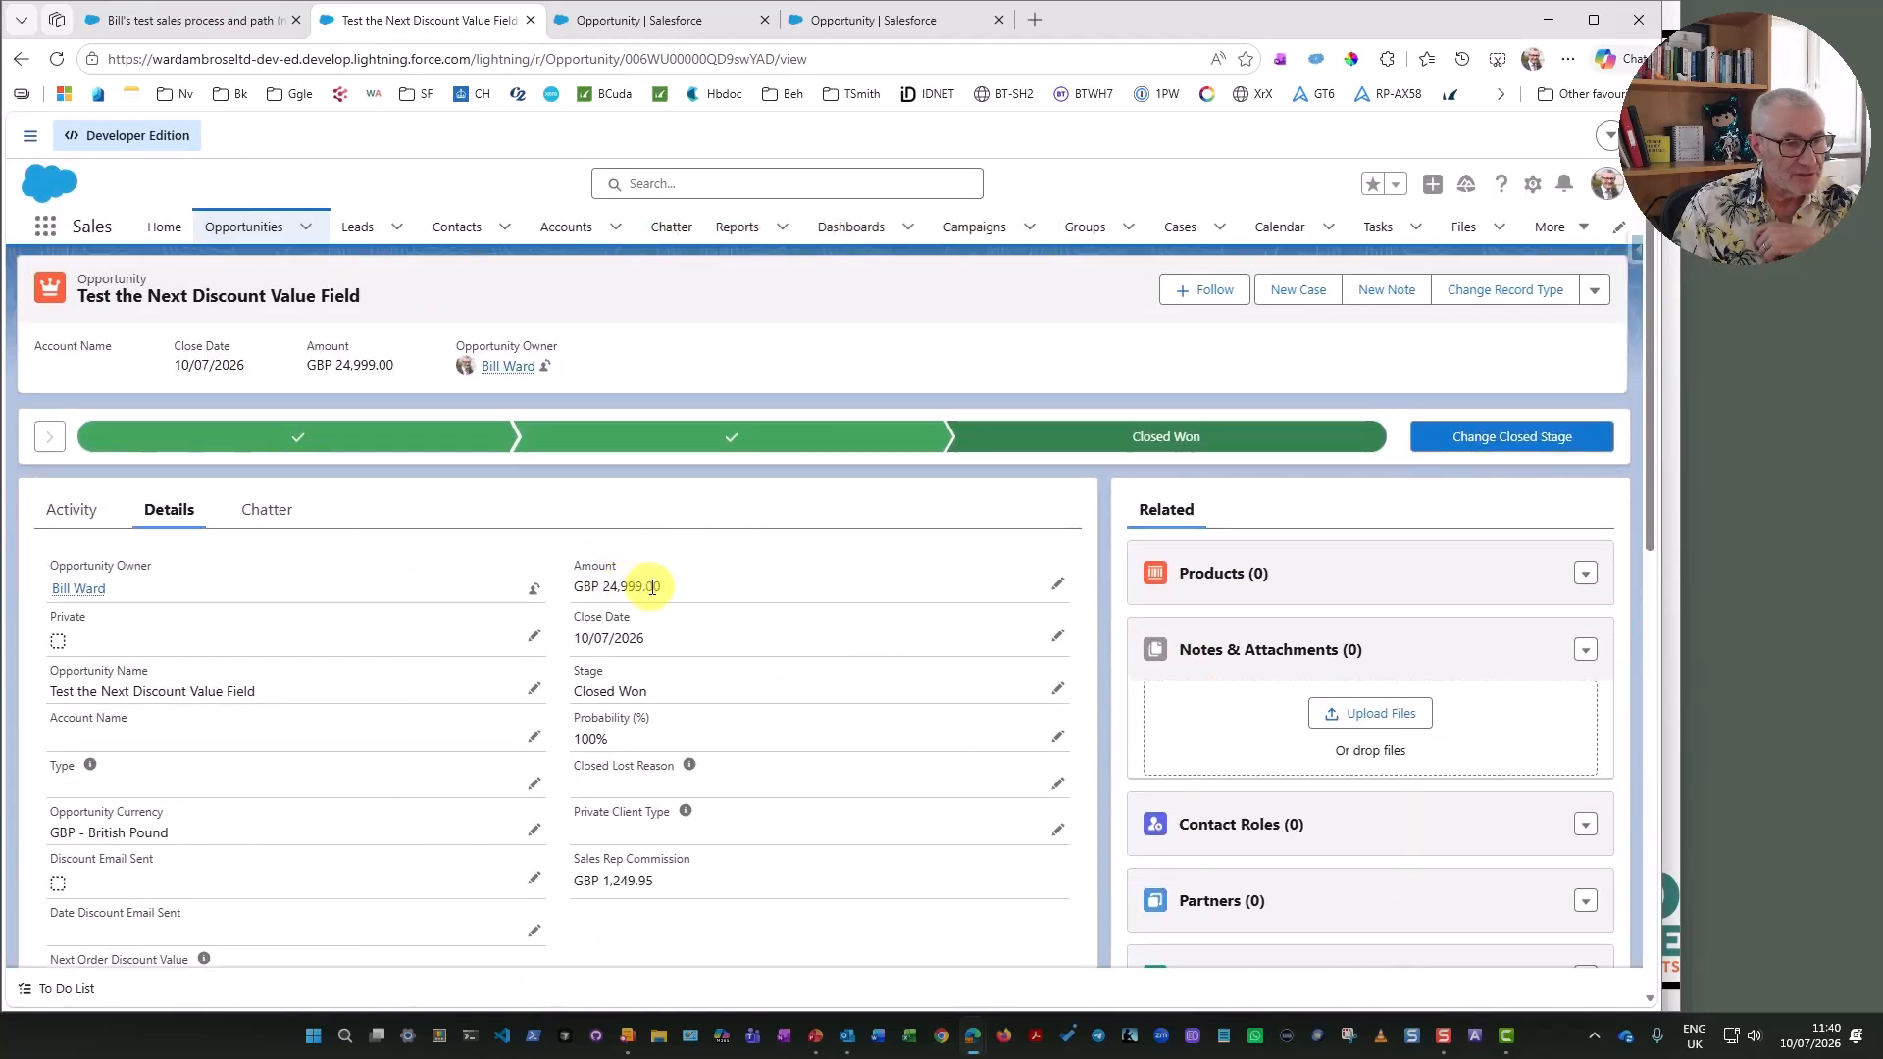
scroll(625, 589, down, 1)
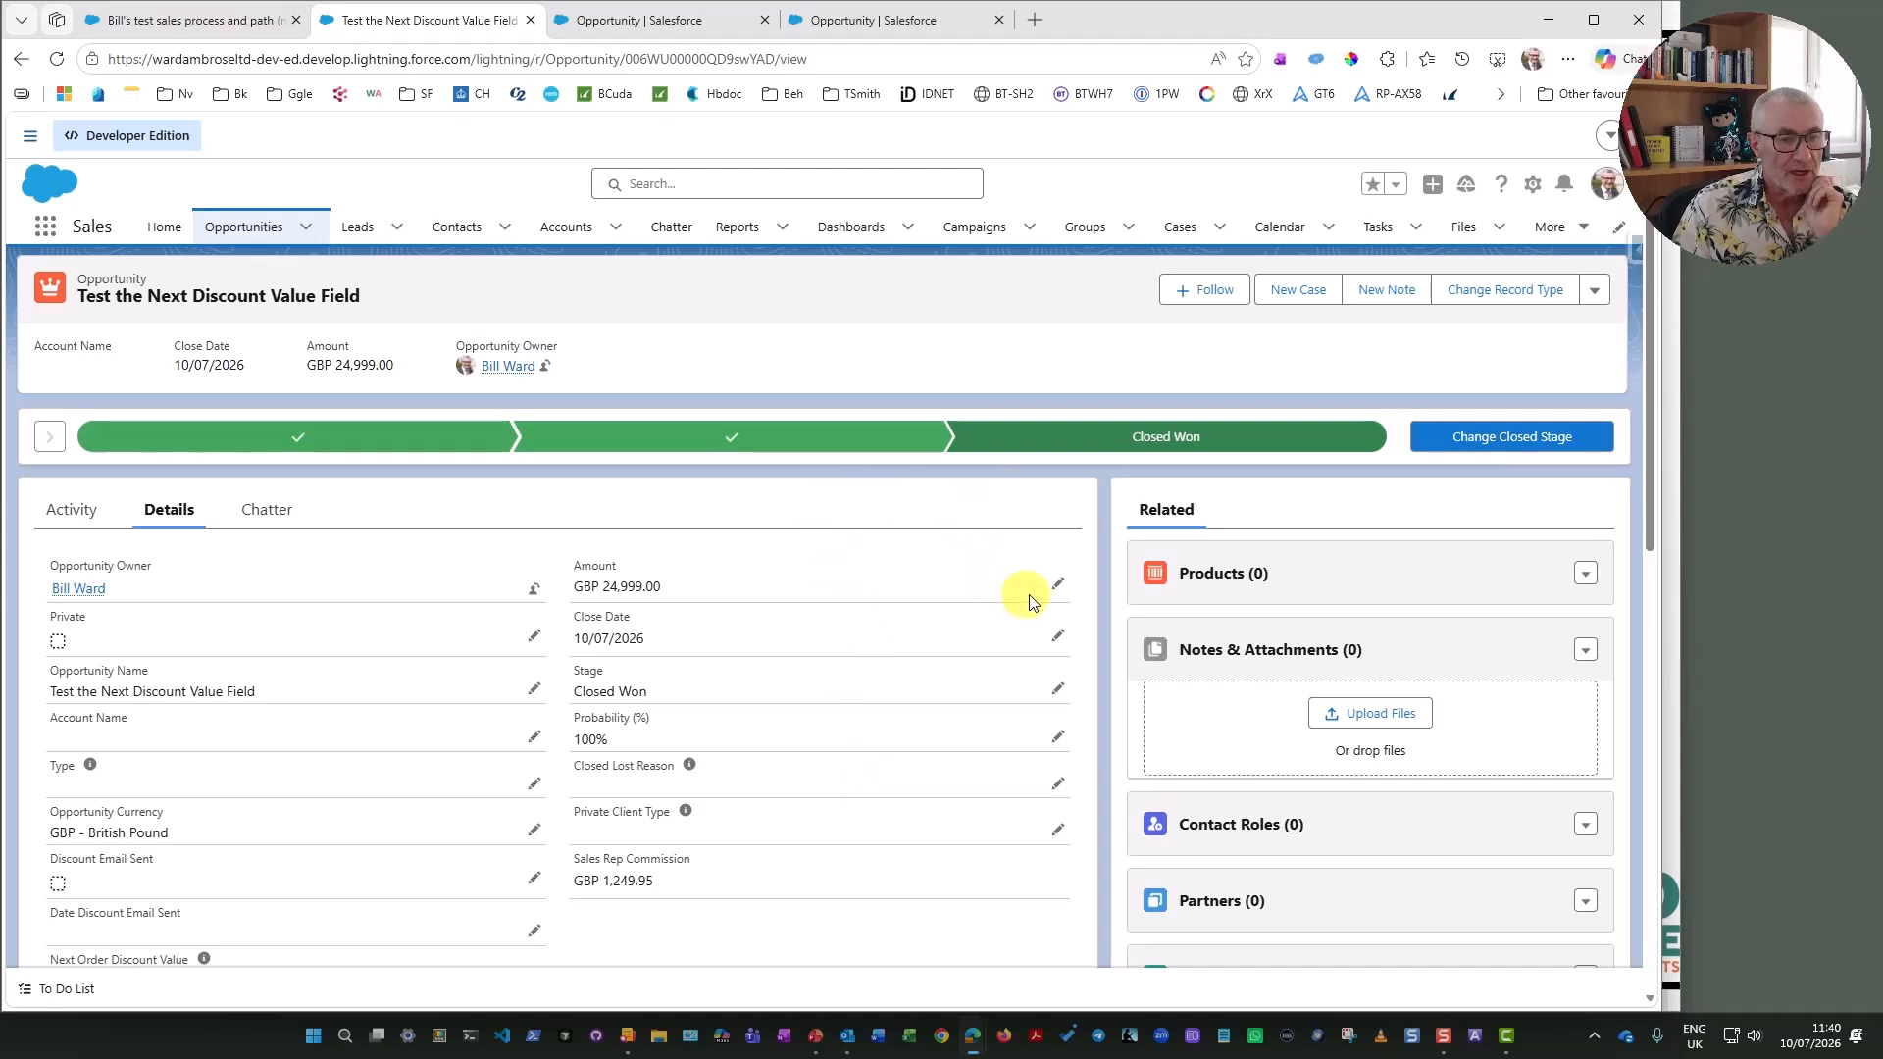
- Set the won opportunity's amount to 25000, save it and compare its Sales Rep Commission with the Next Order Discount Value
click(1057, 583)
key(BackSpace)
key(BackSpace)
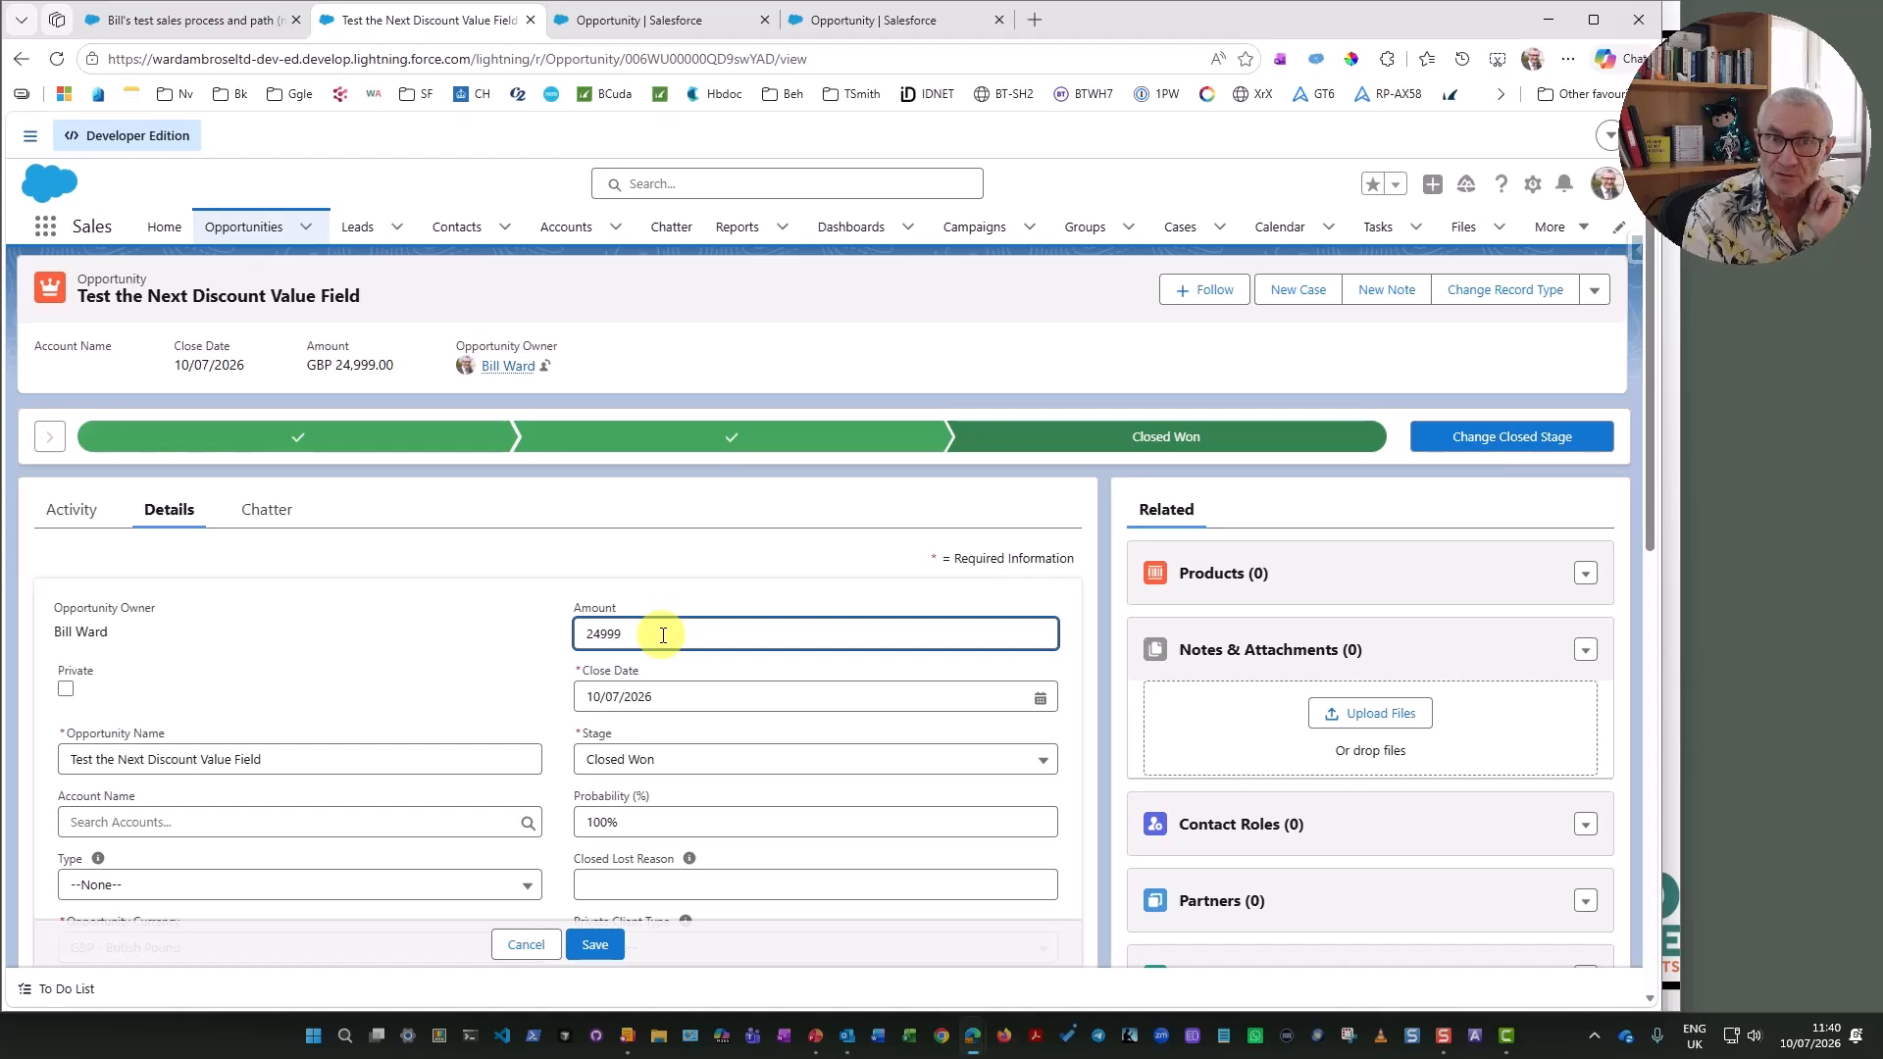
key(BackSpace)
key(BackSpace)
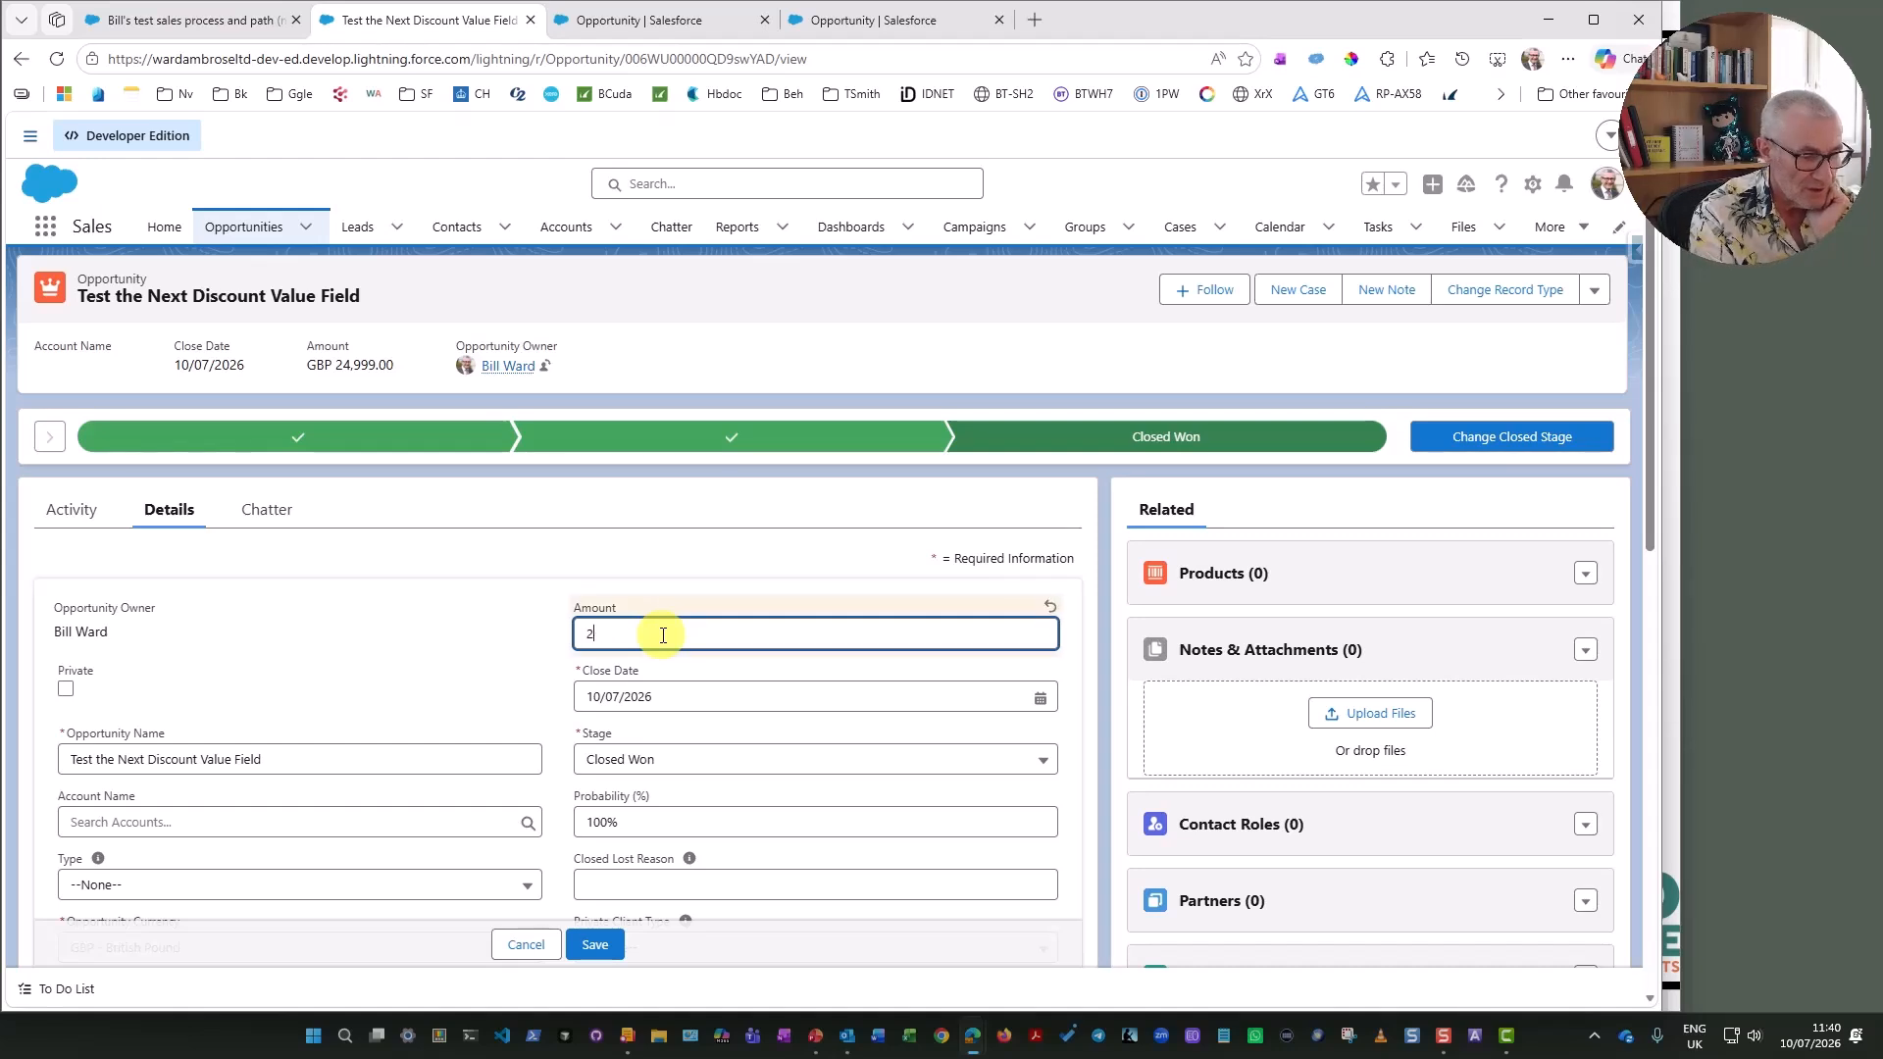
text(5,000)
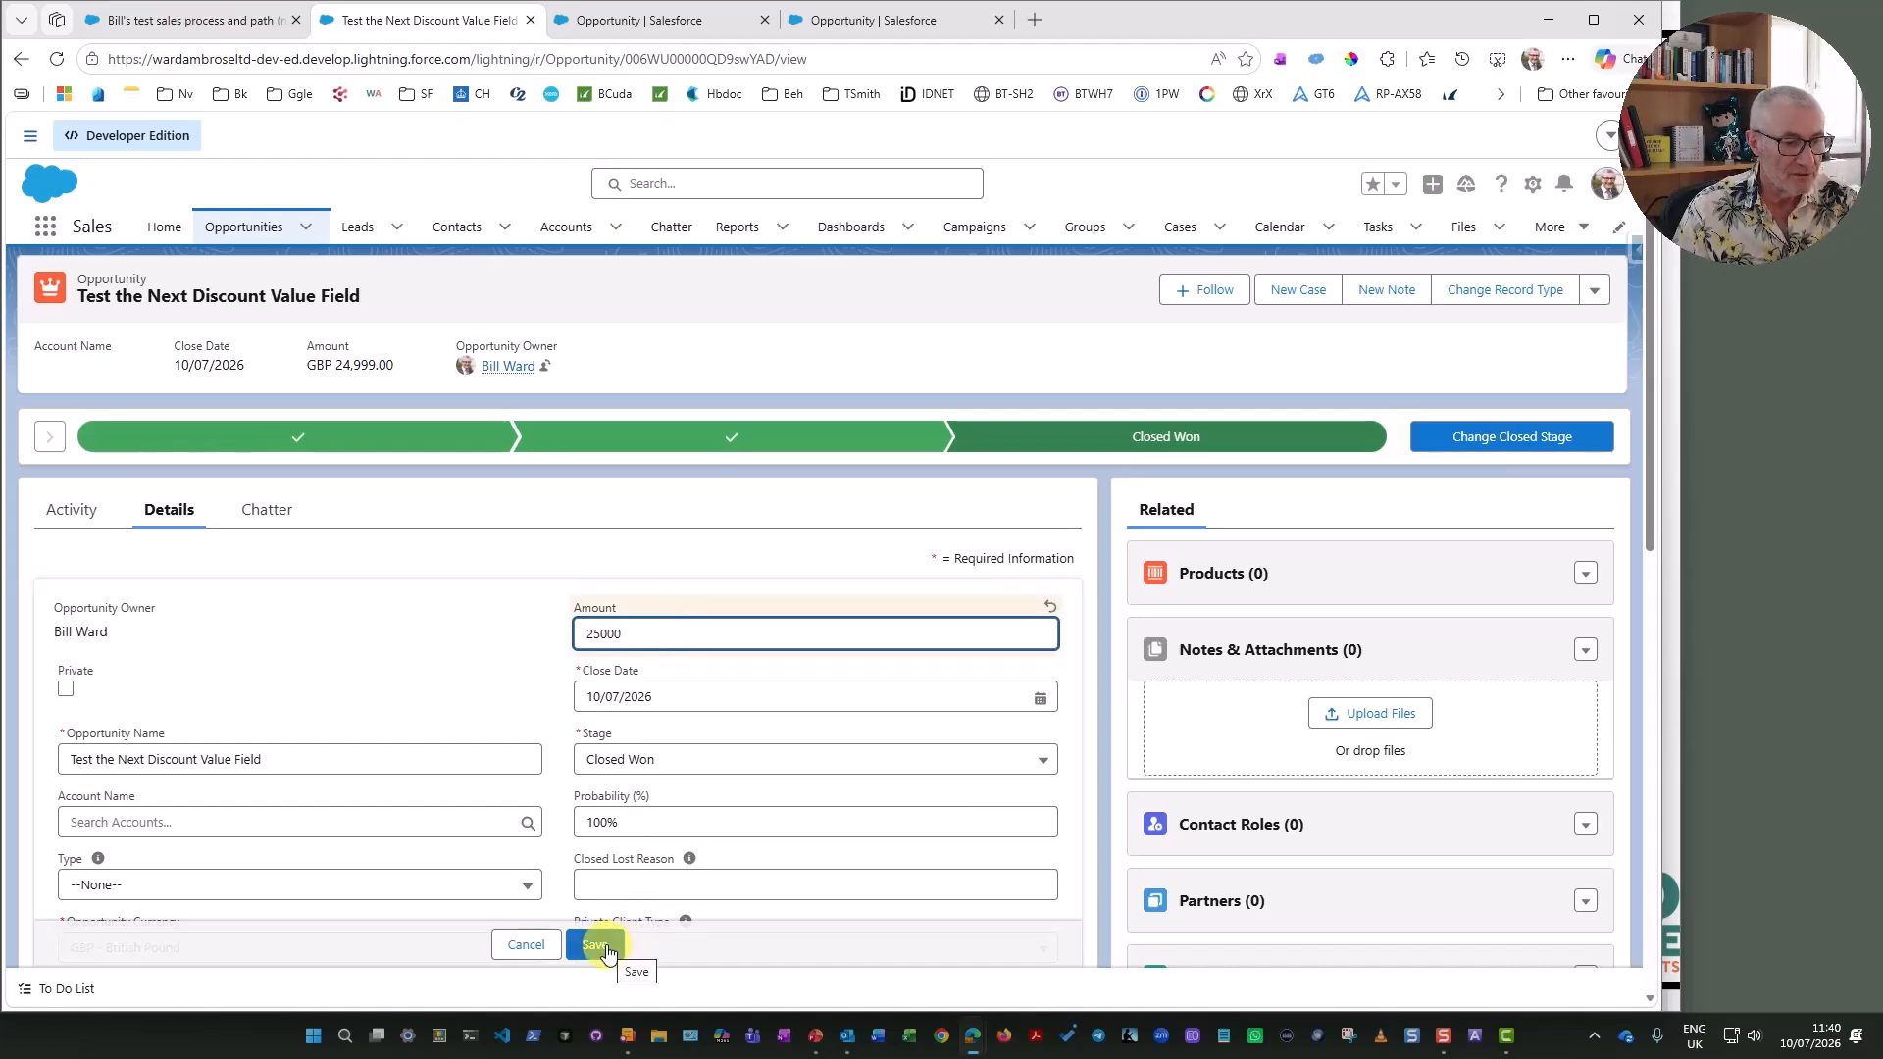
click(601, 945)
scroll(779, 822, down, 2)
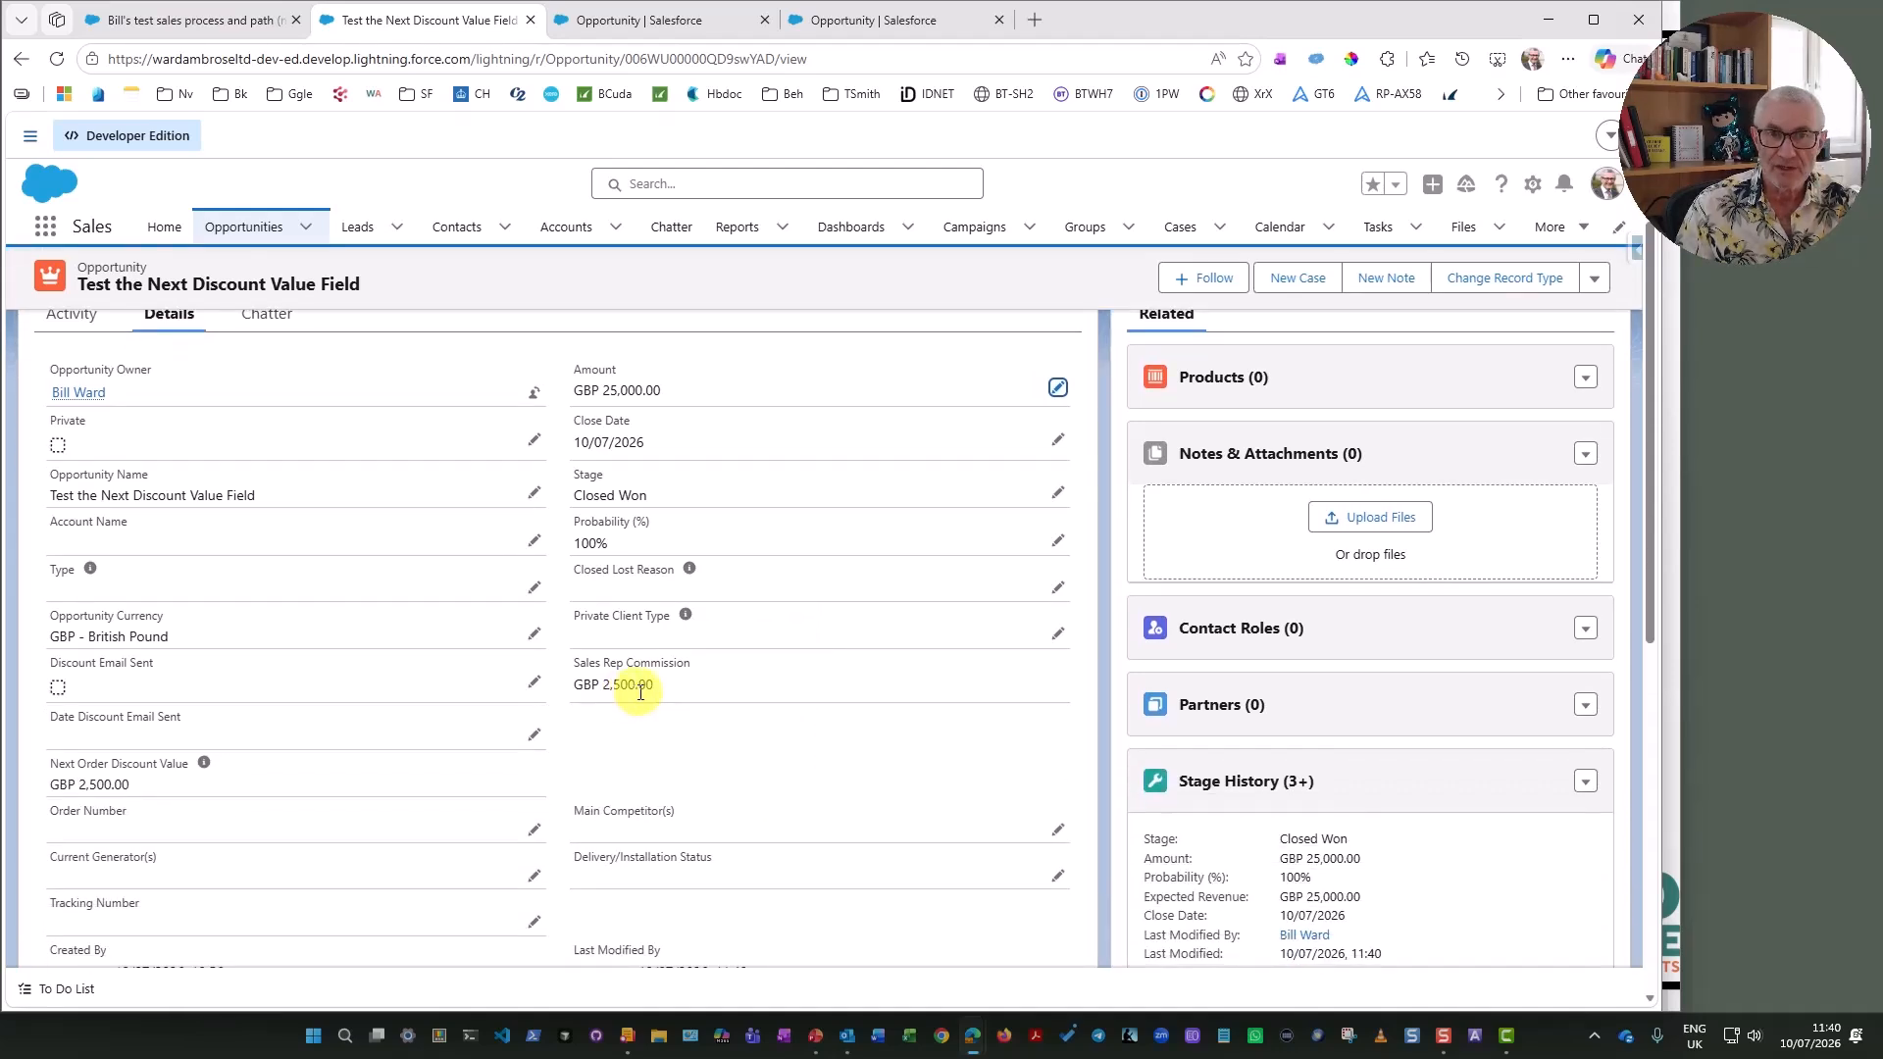
scroll(638, 686, down, 1)
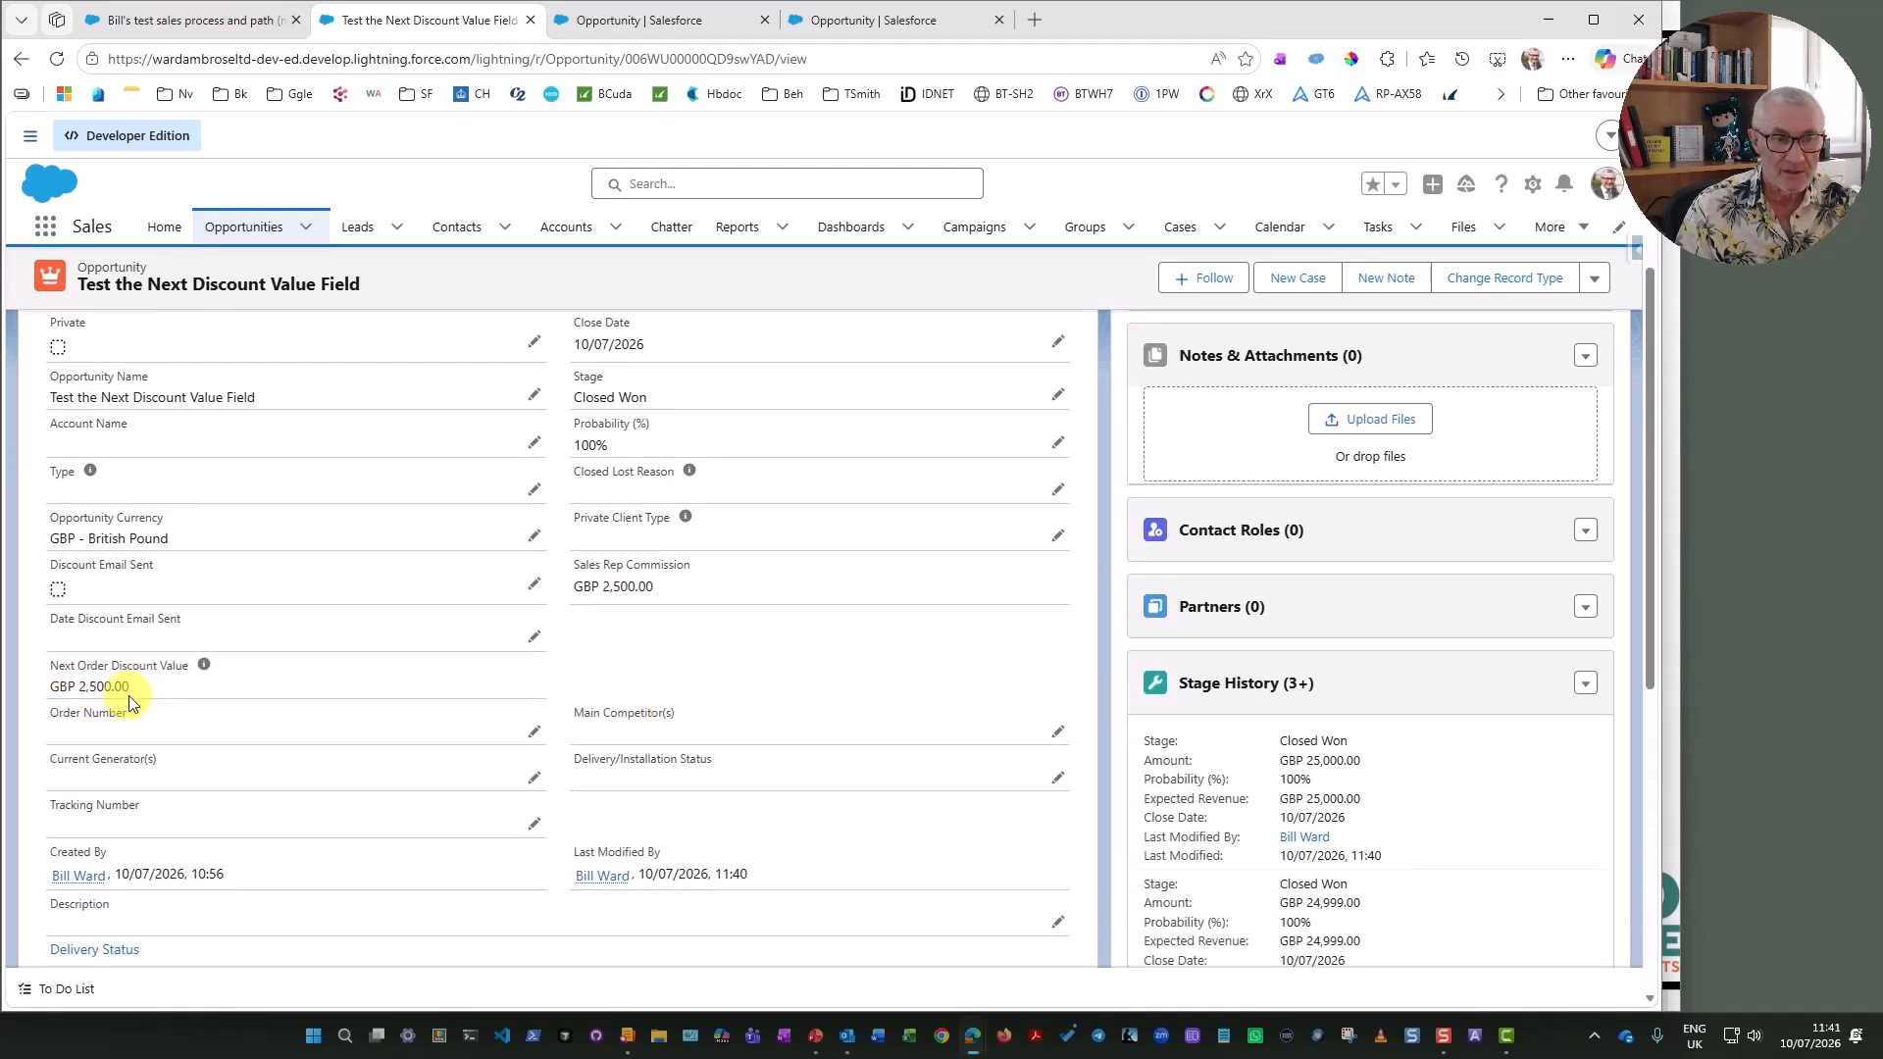
- Compare the Next Order Discount Value formula with the Sales Rep Commission formula in the Opportunity field setup
key(ctrl+Tab)
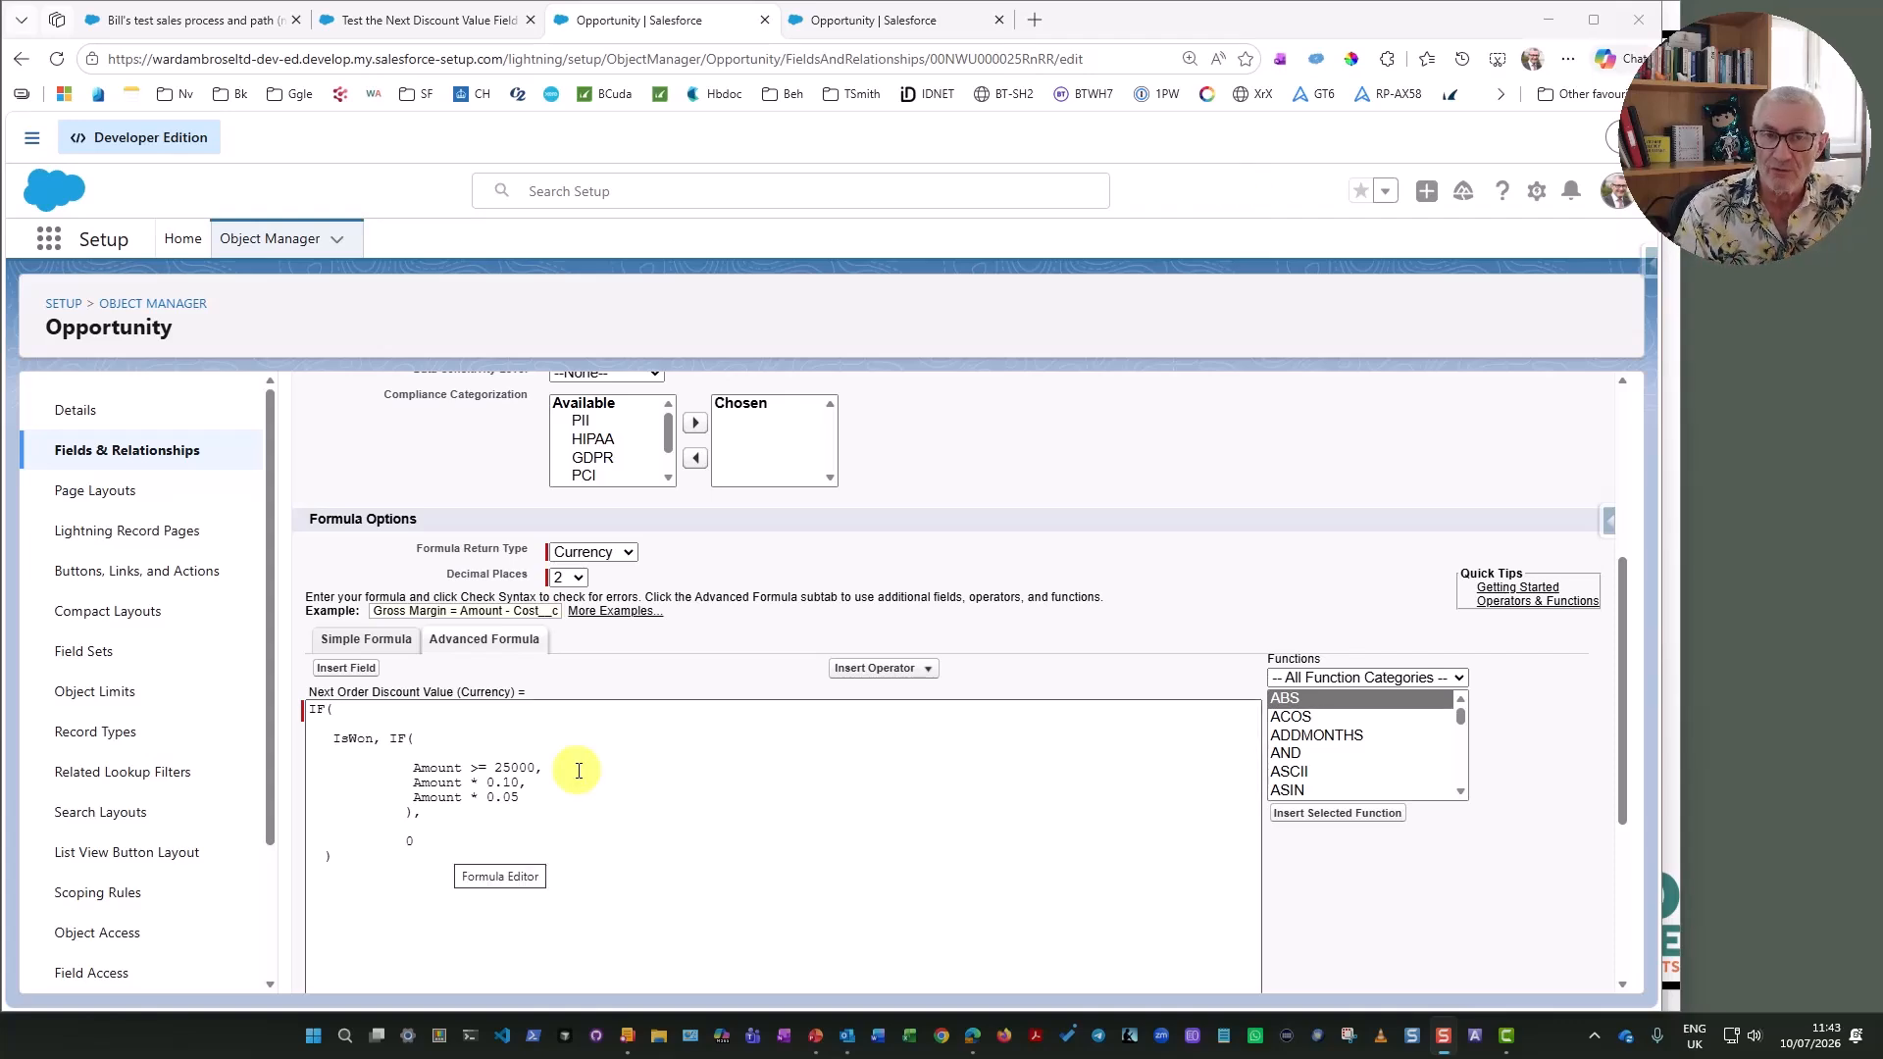
click(853, 21)
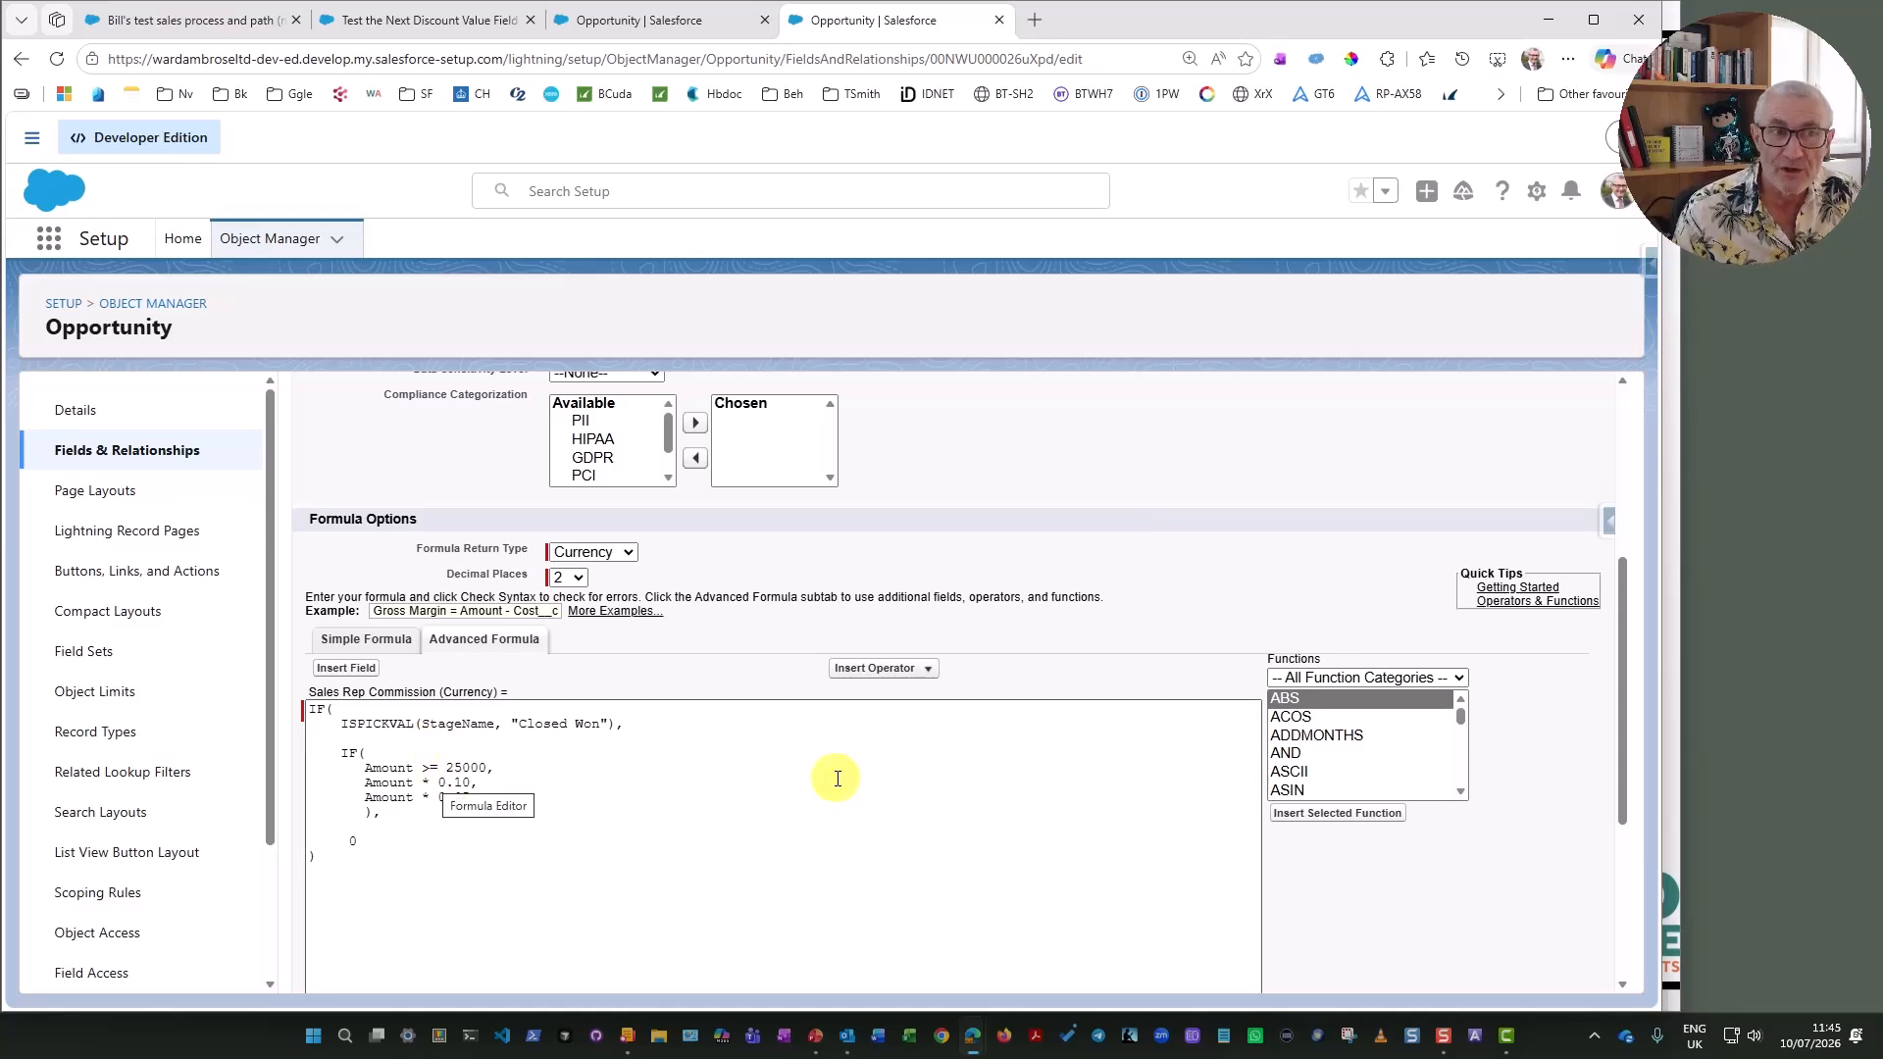
- Open the non-profit test sales process opportunity and view its details, including Amount, Stage and Sales Rep Commission
click(422, 20)
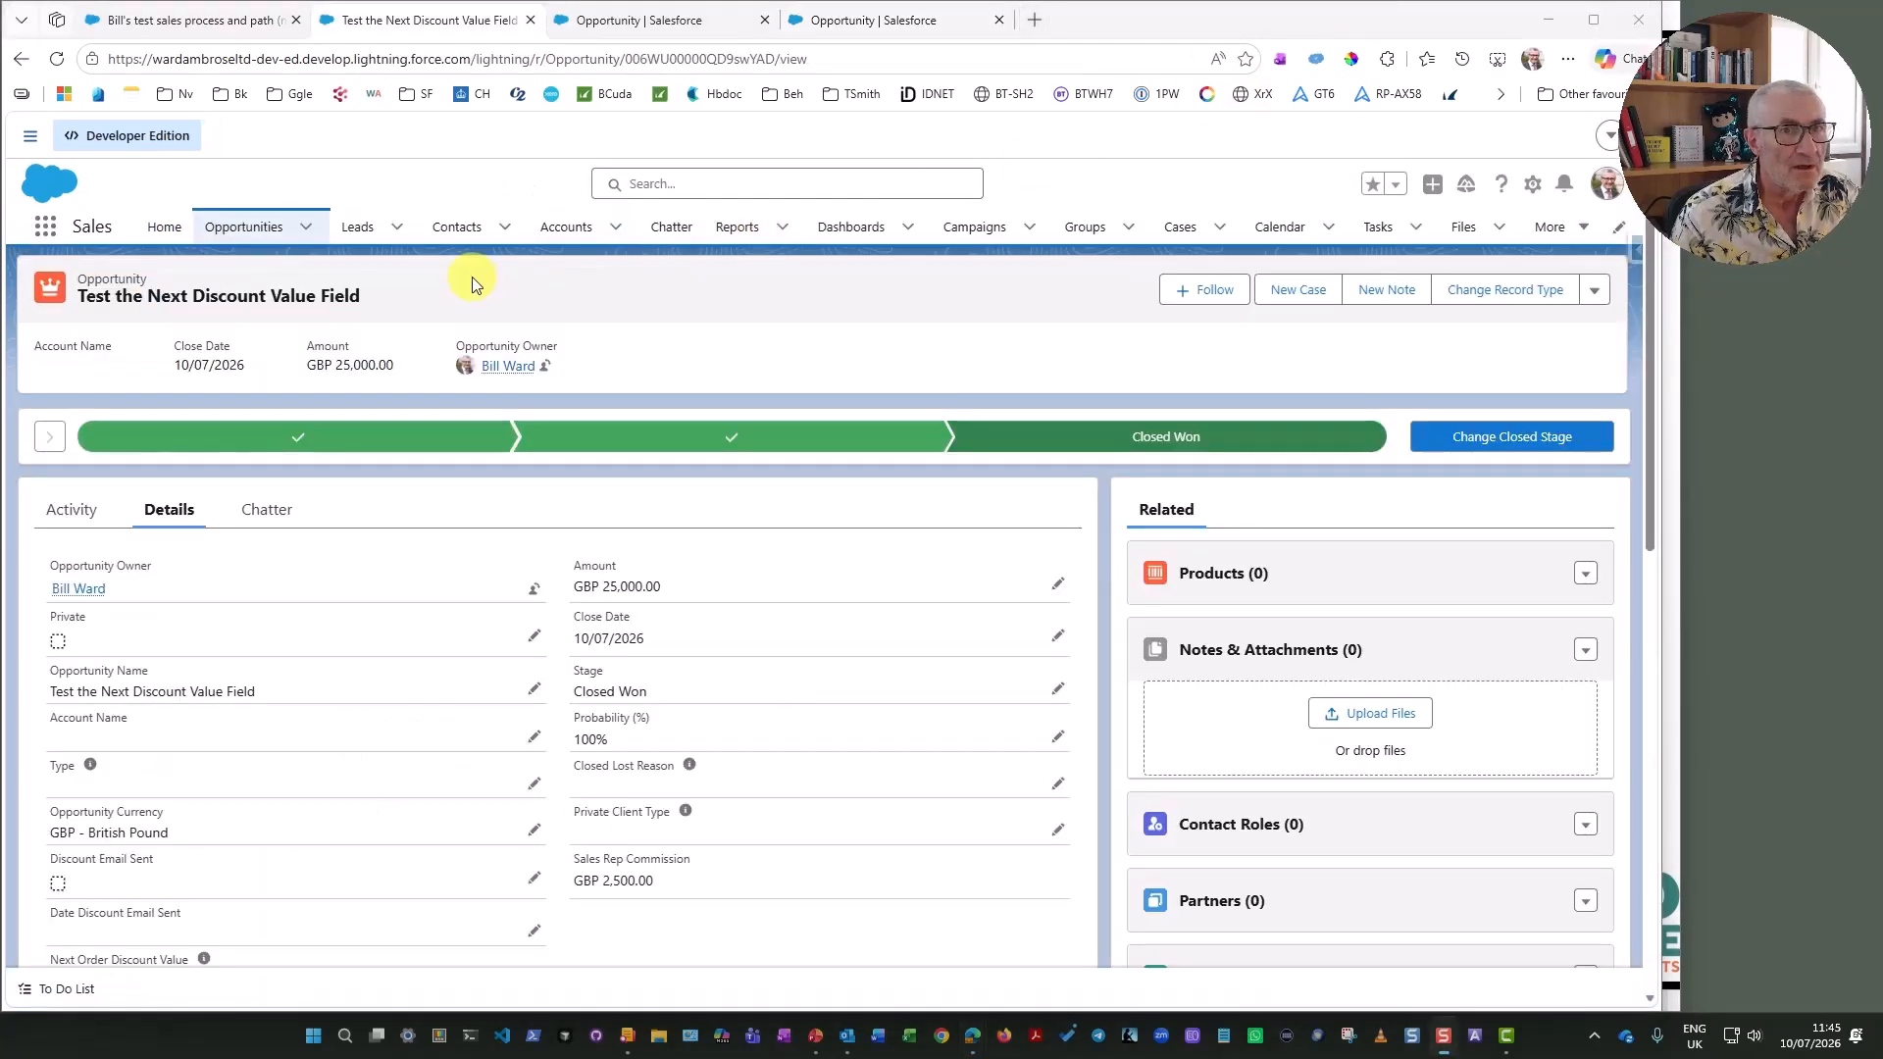
click(306, 228)
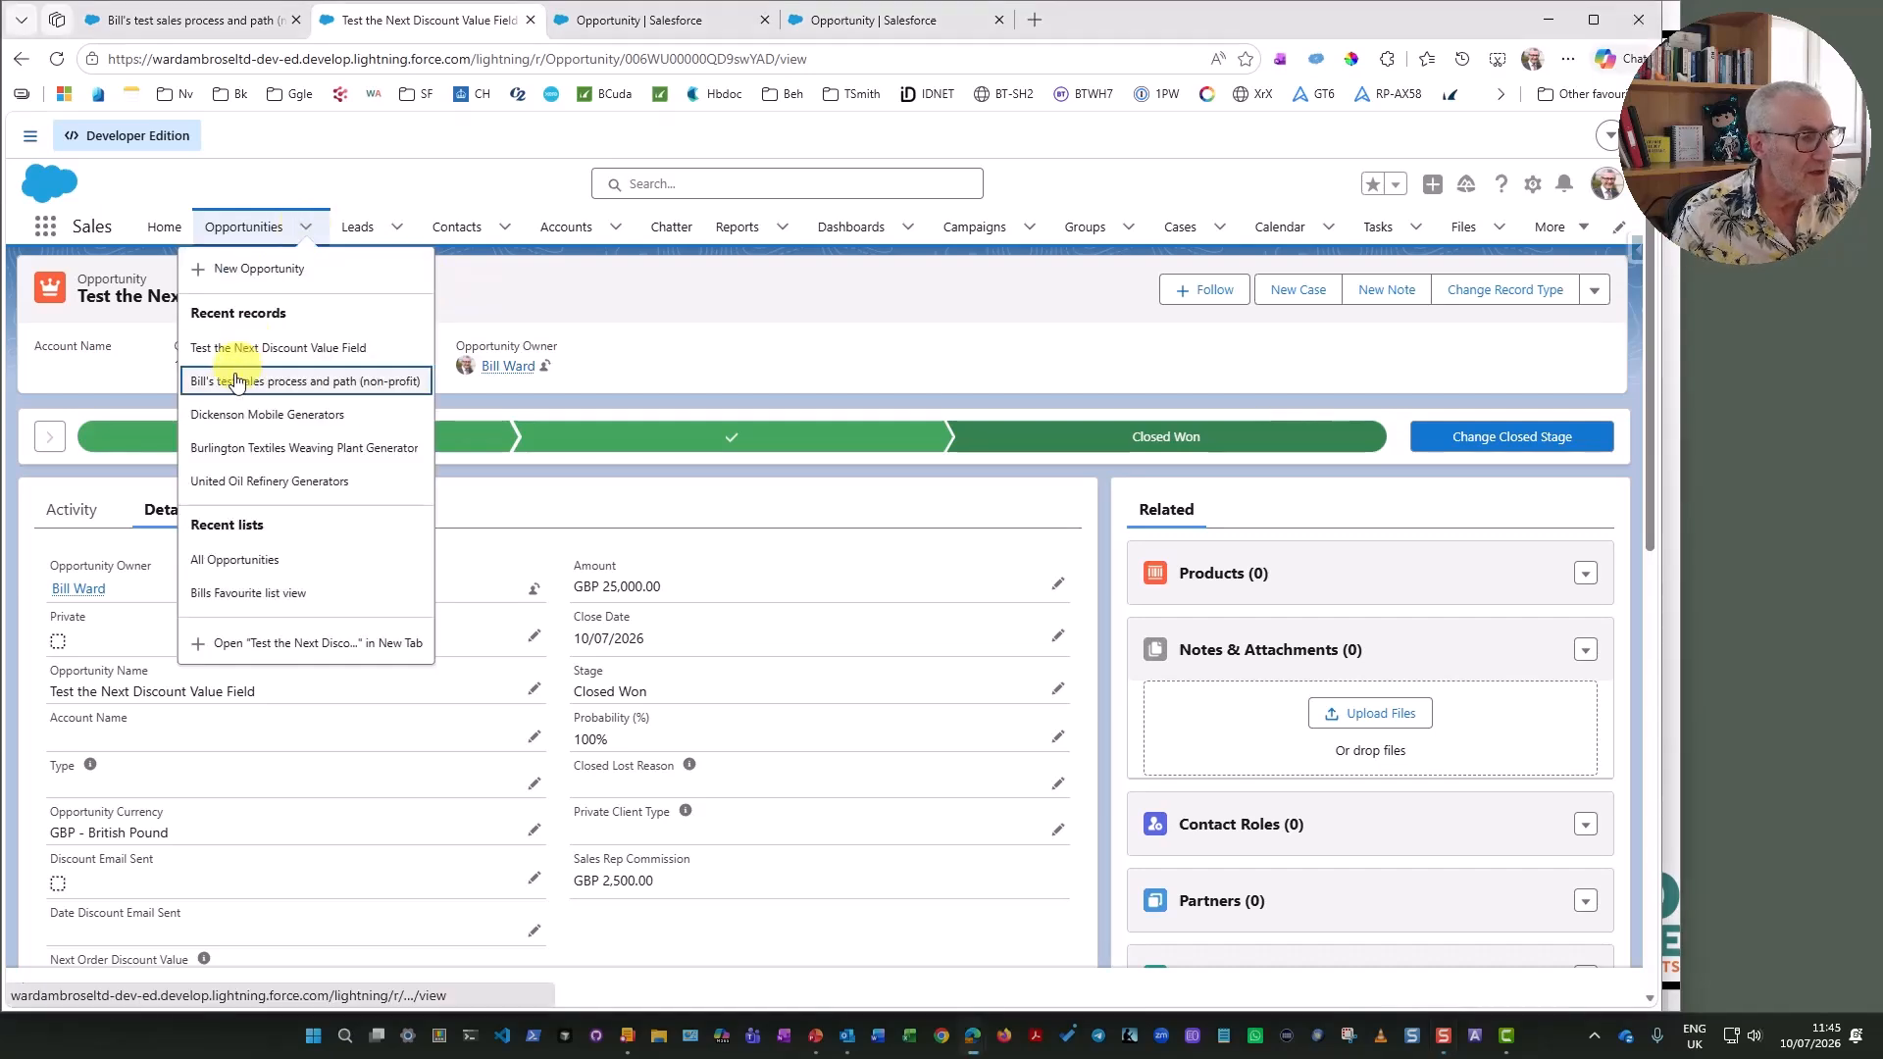
click(344, 384)
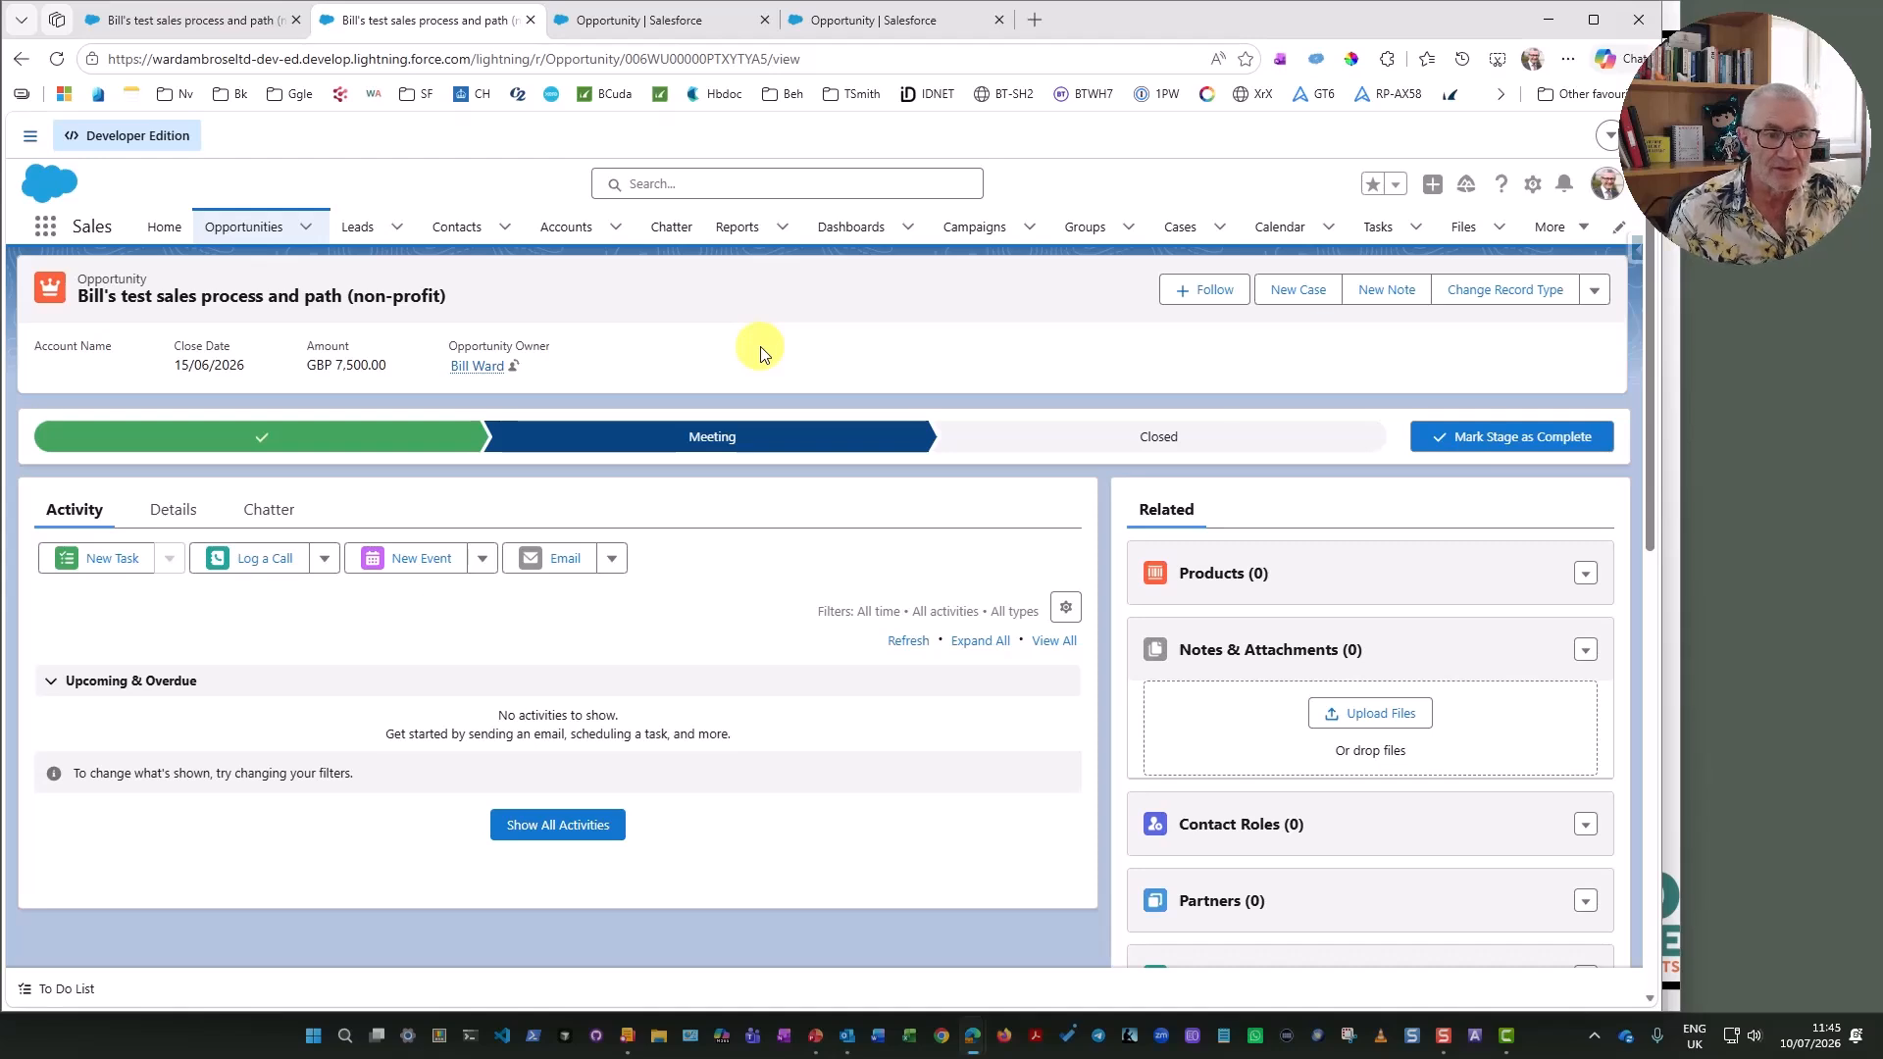
click(172, 508)
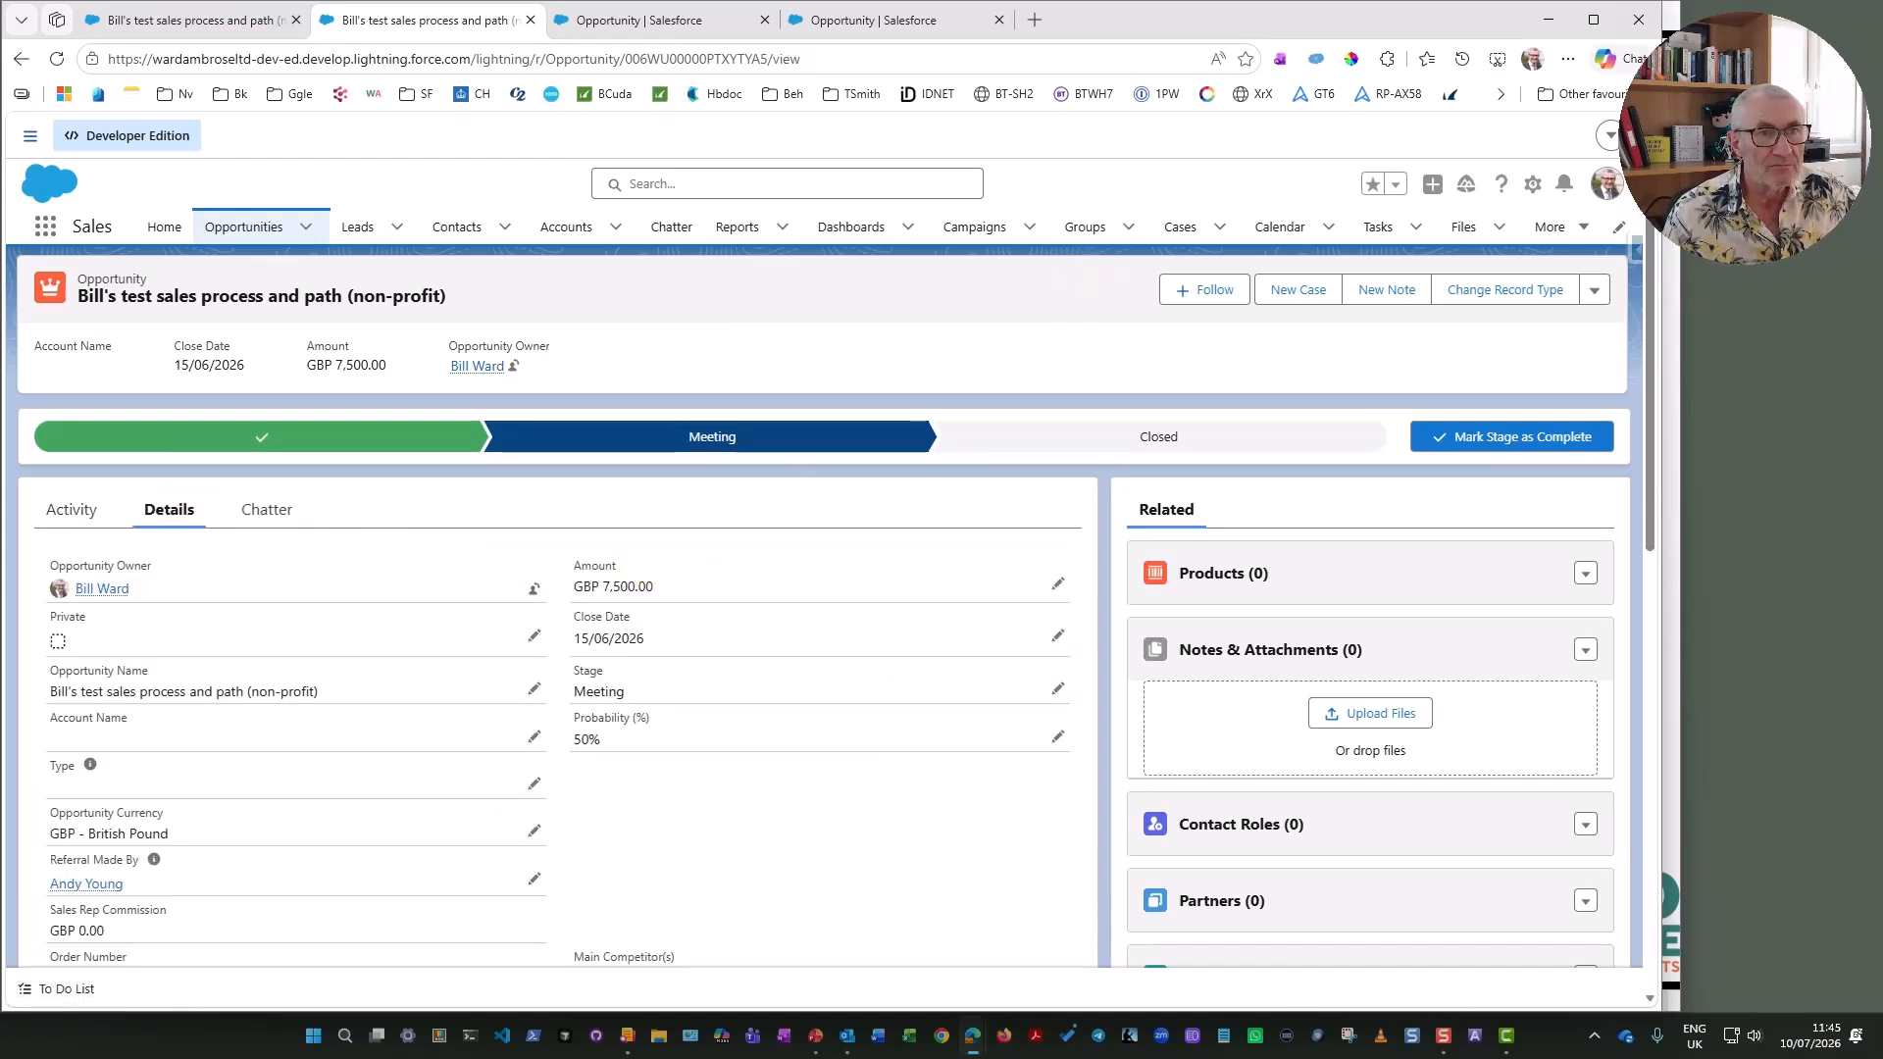
scroll(829, 708, down, 1)
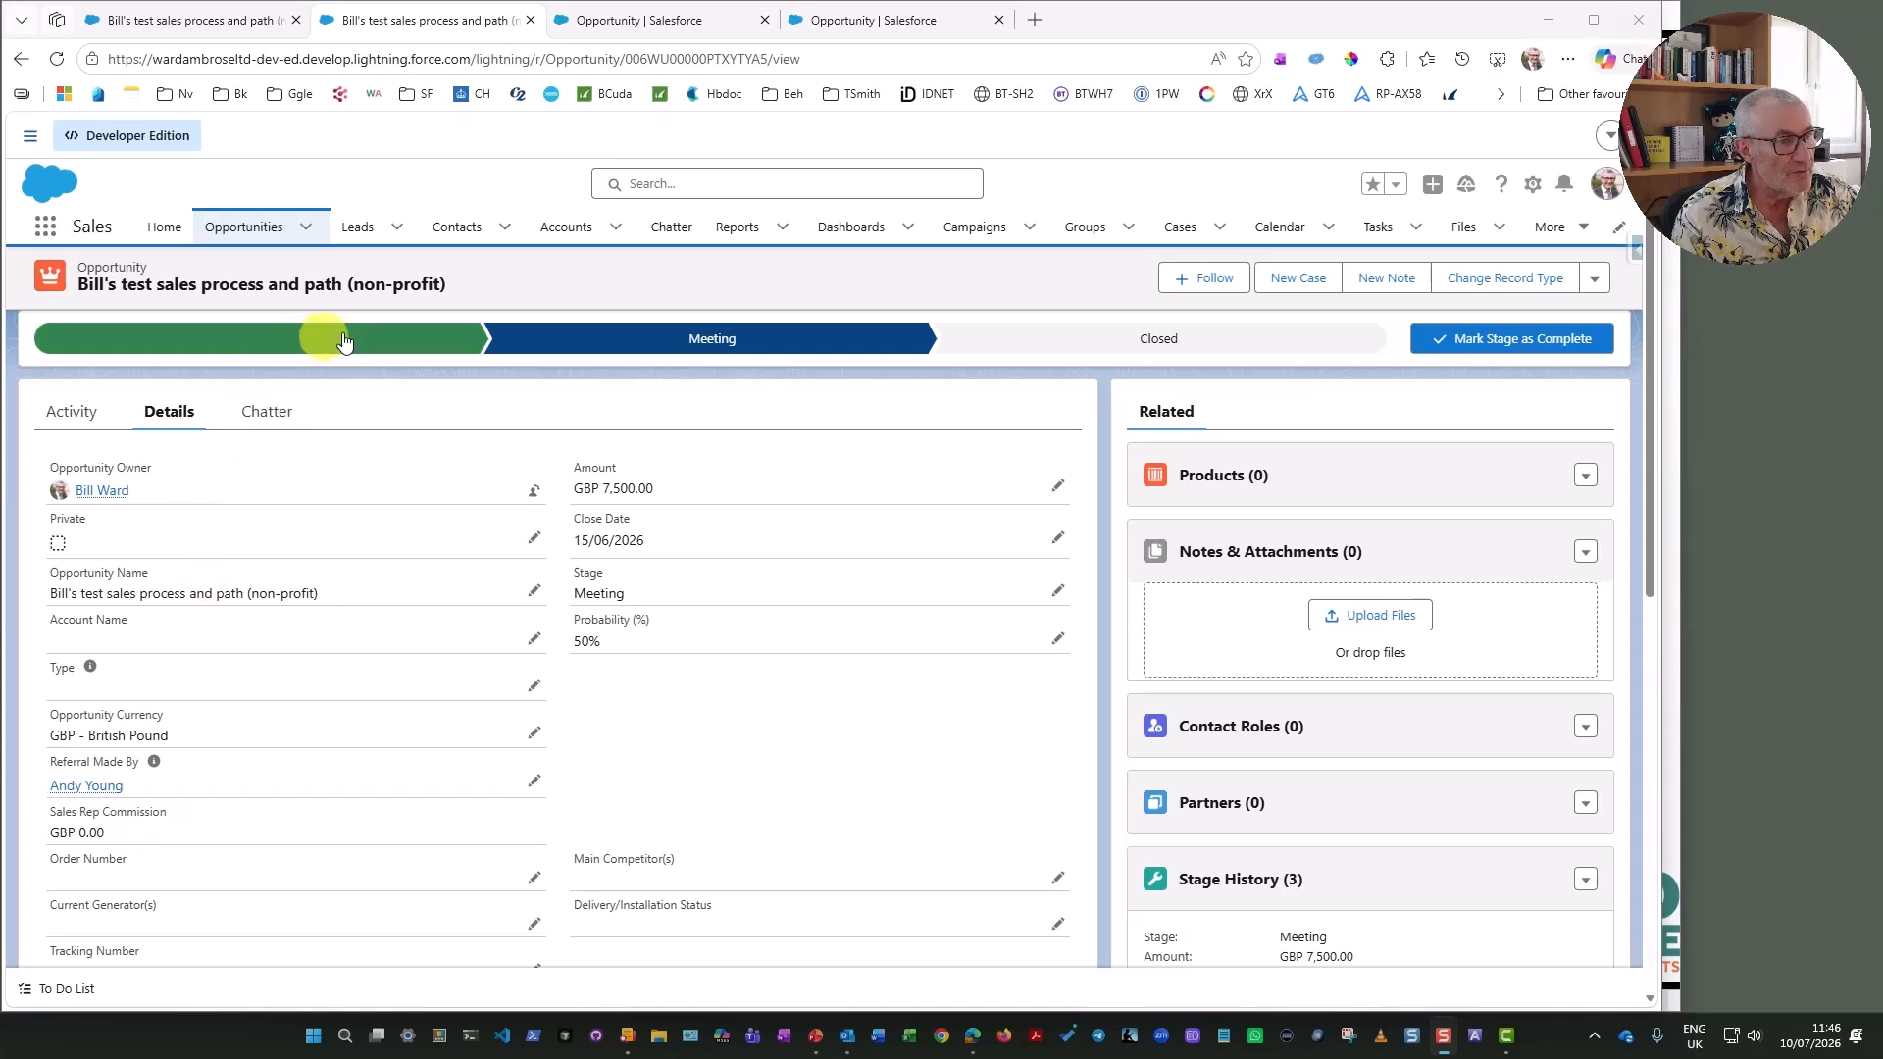
- Close the non-profit opportunity with the stage One Off Order and check its Sales Rep Commission
mouse_move(598, 345)
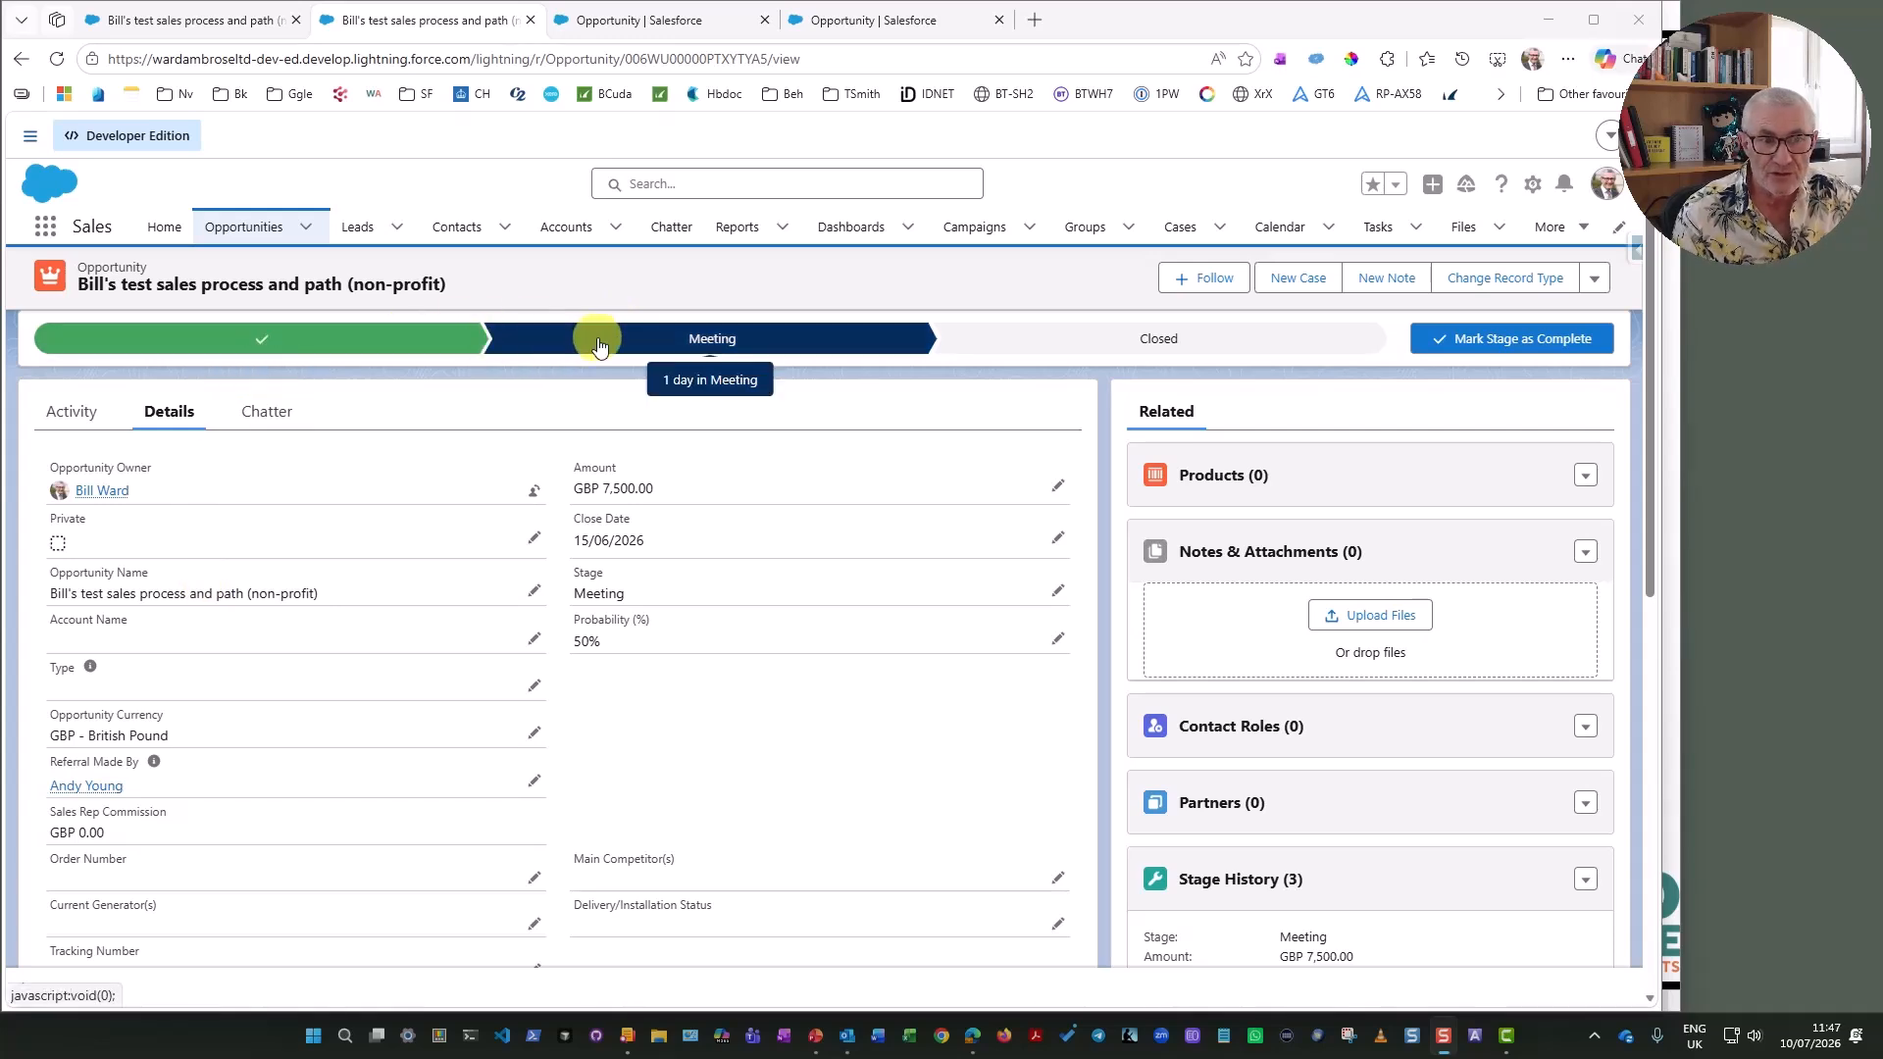
click(1160, 343)
click(1500, 351)
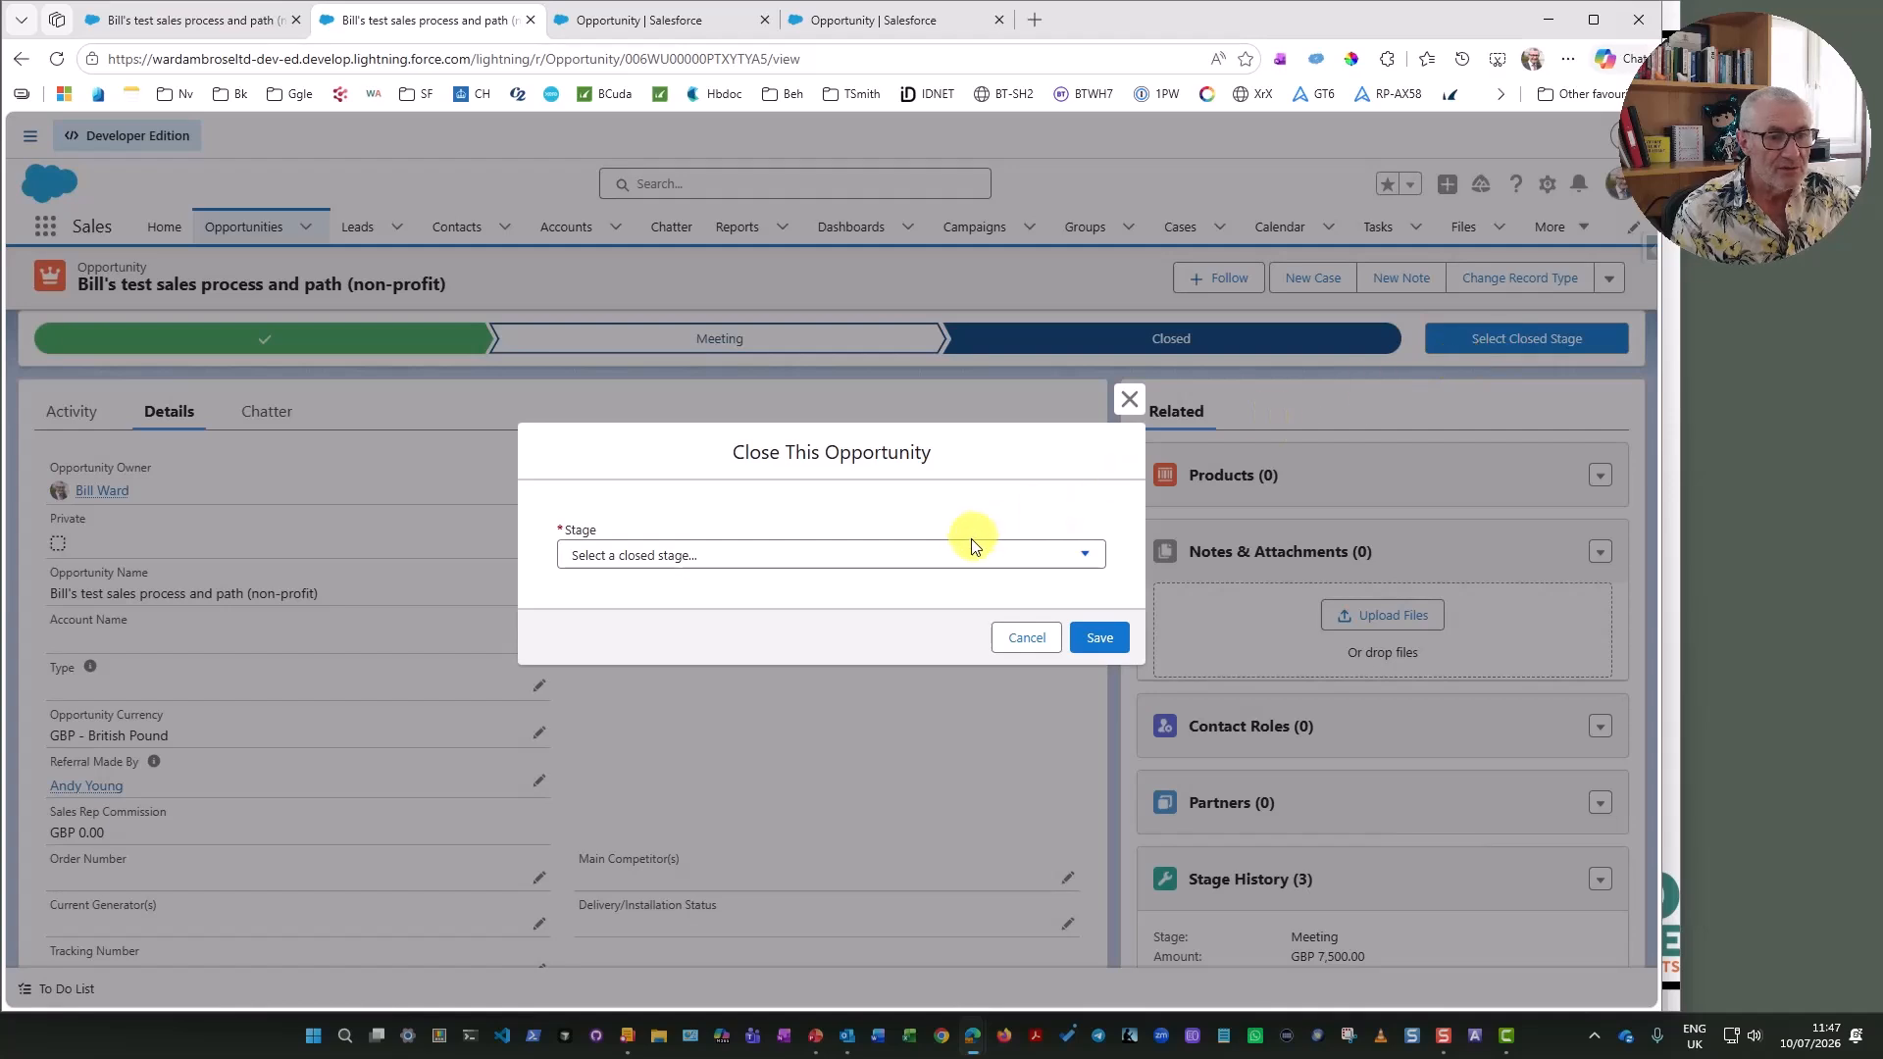
click(963, 557)
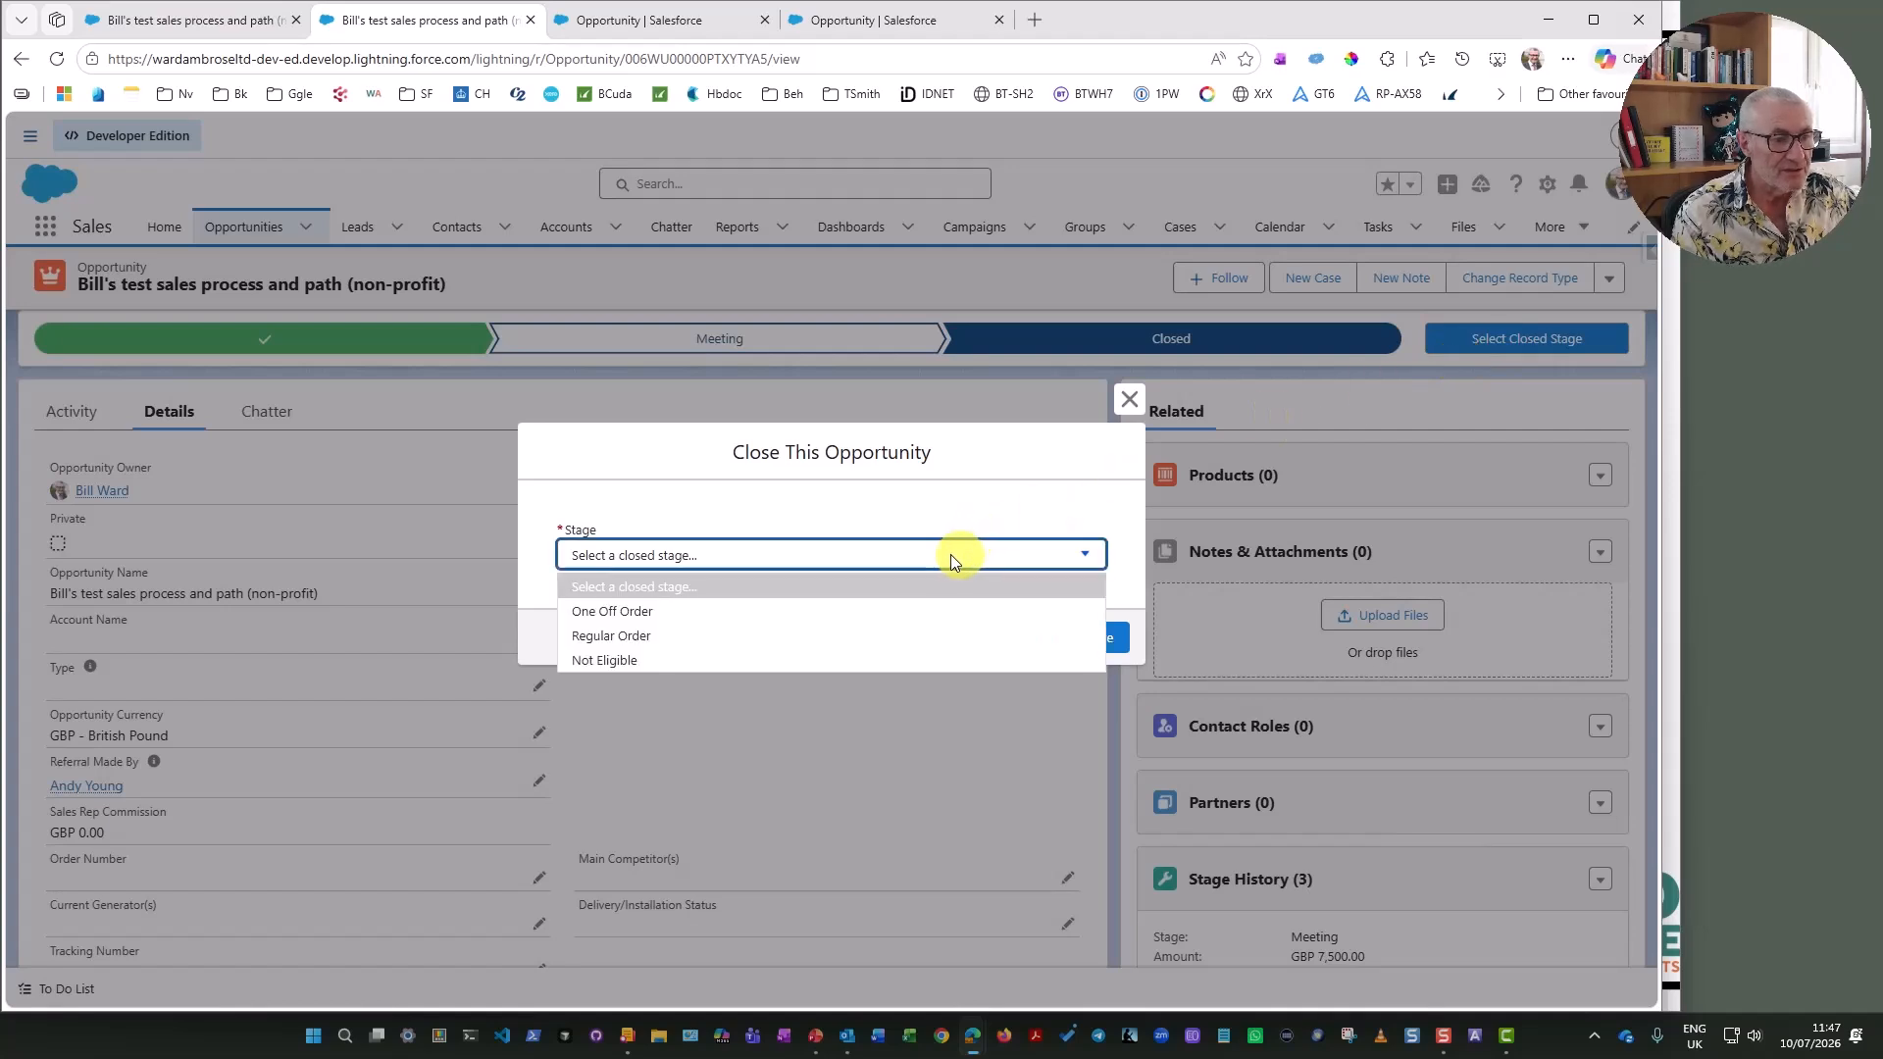
click(606, 611)
click(1091, 638)
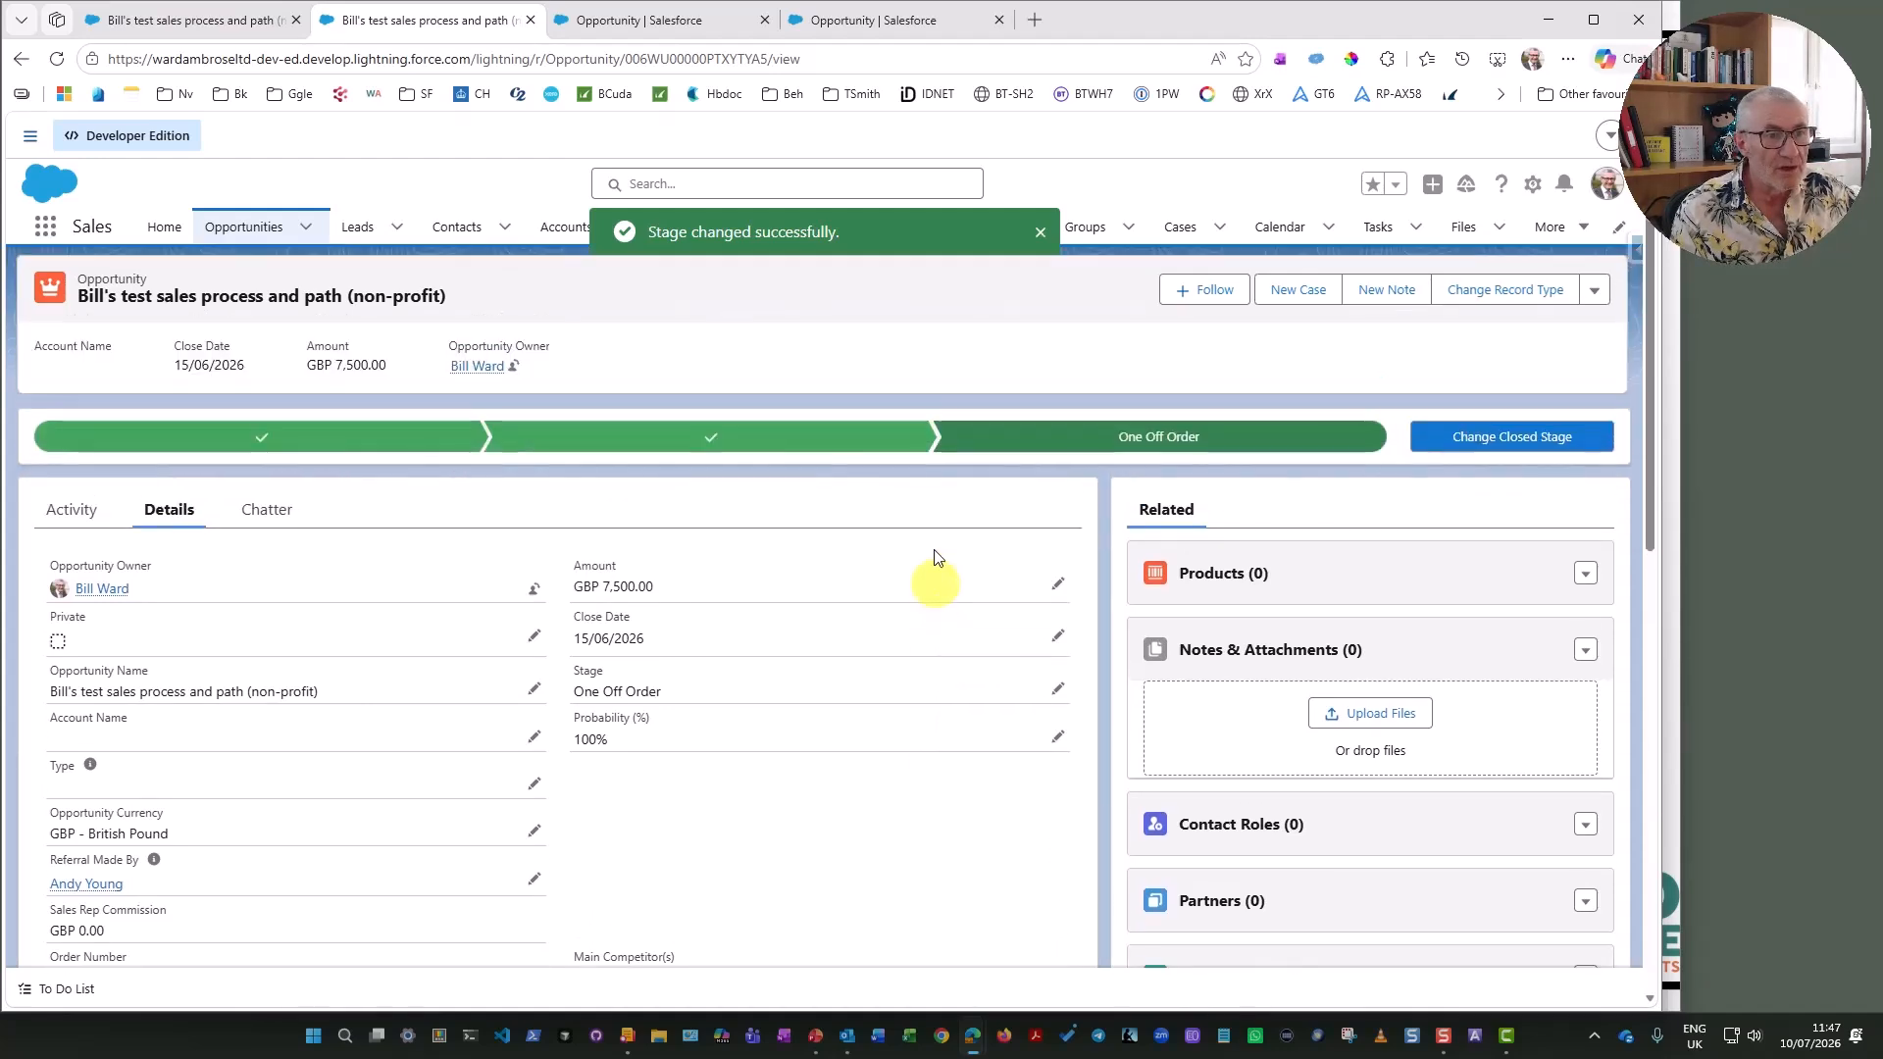
scroll(827, 686, down, 1)
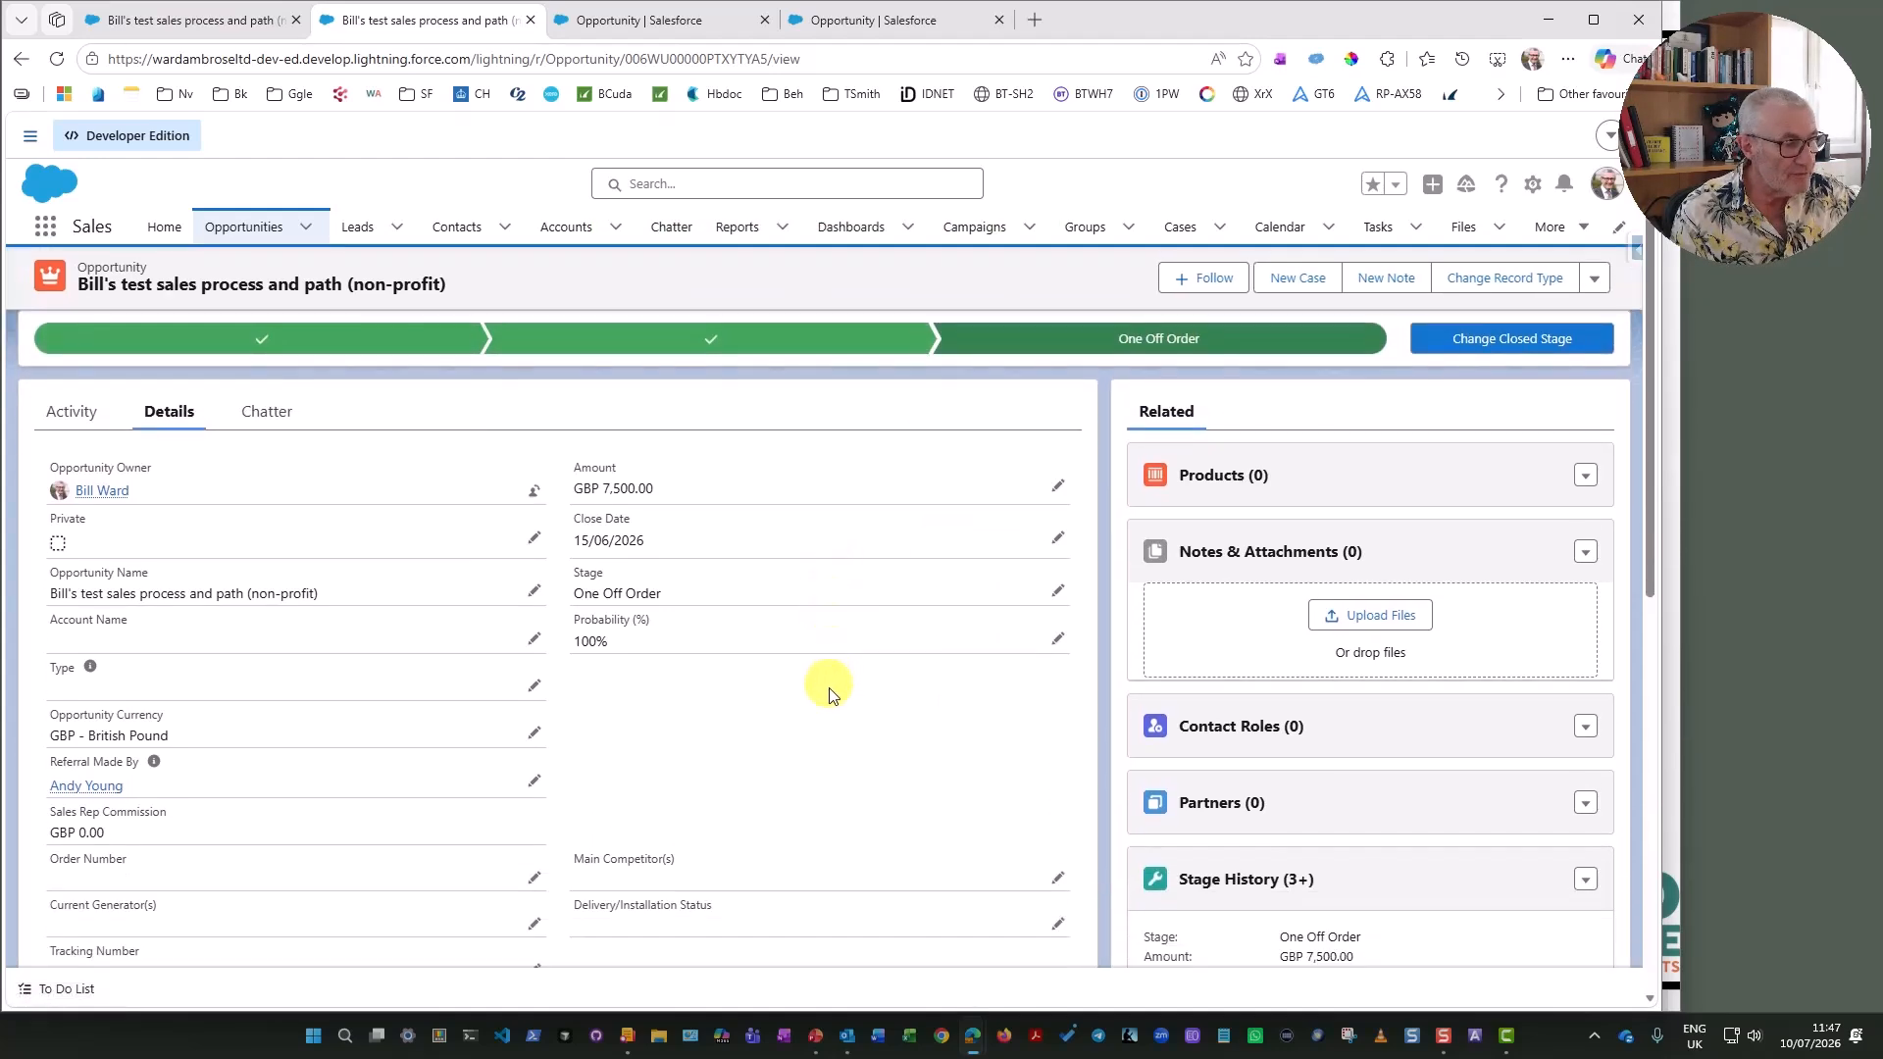
- Change the opportunity's closed stage to Regular Order, save it and check its Sales Rep Commission
click(1437, 349)
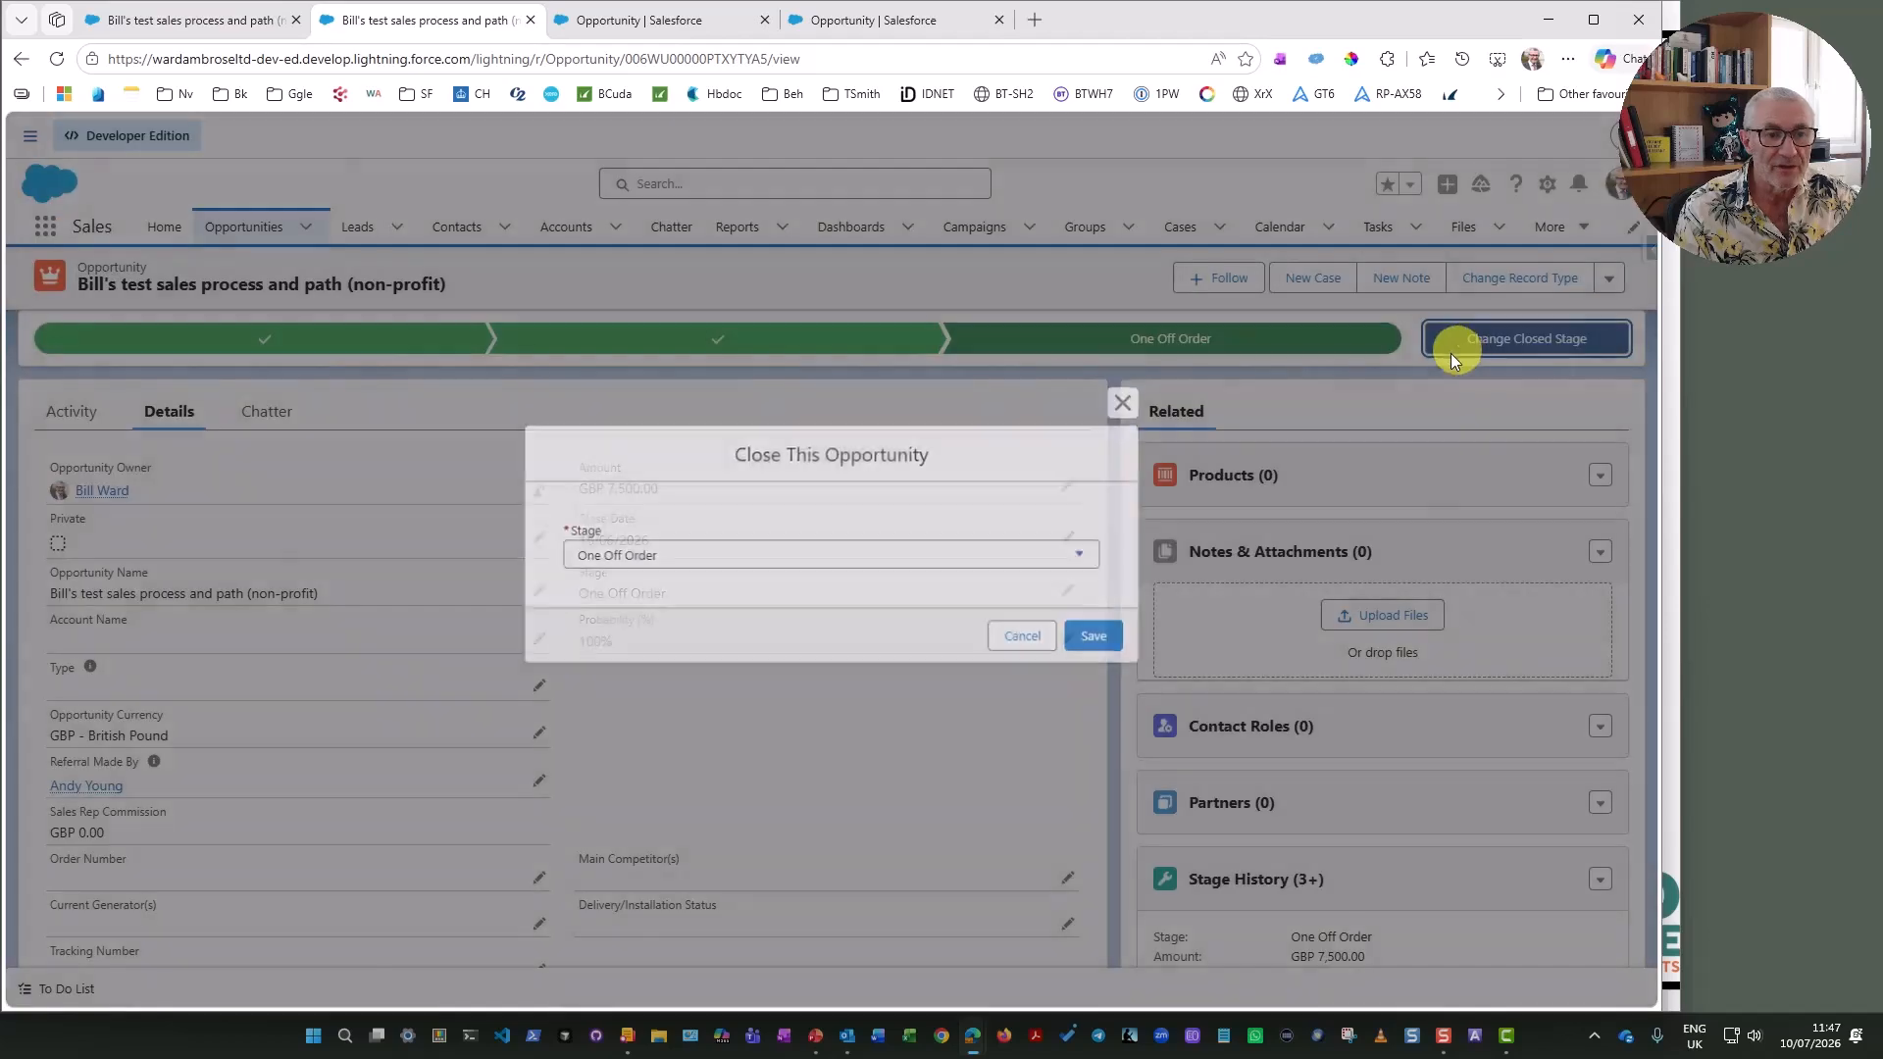
click(855, 561)
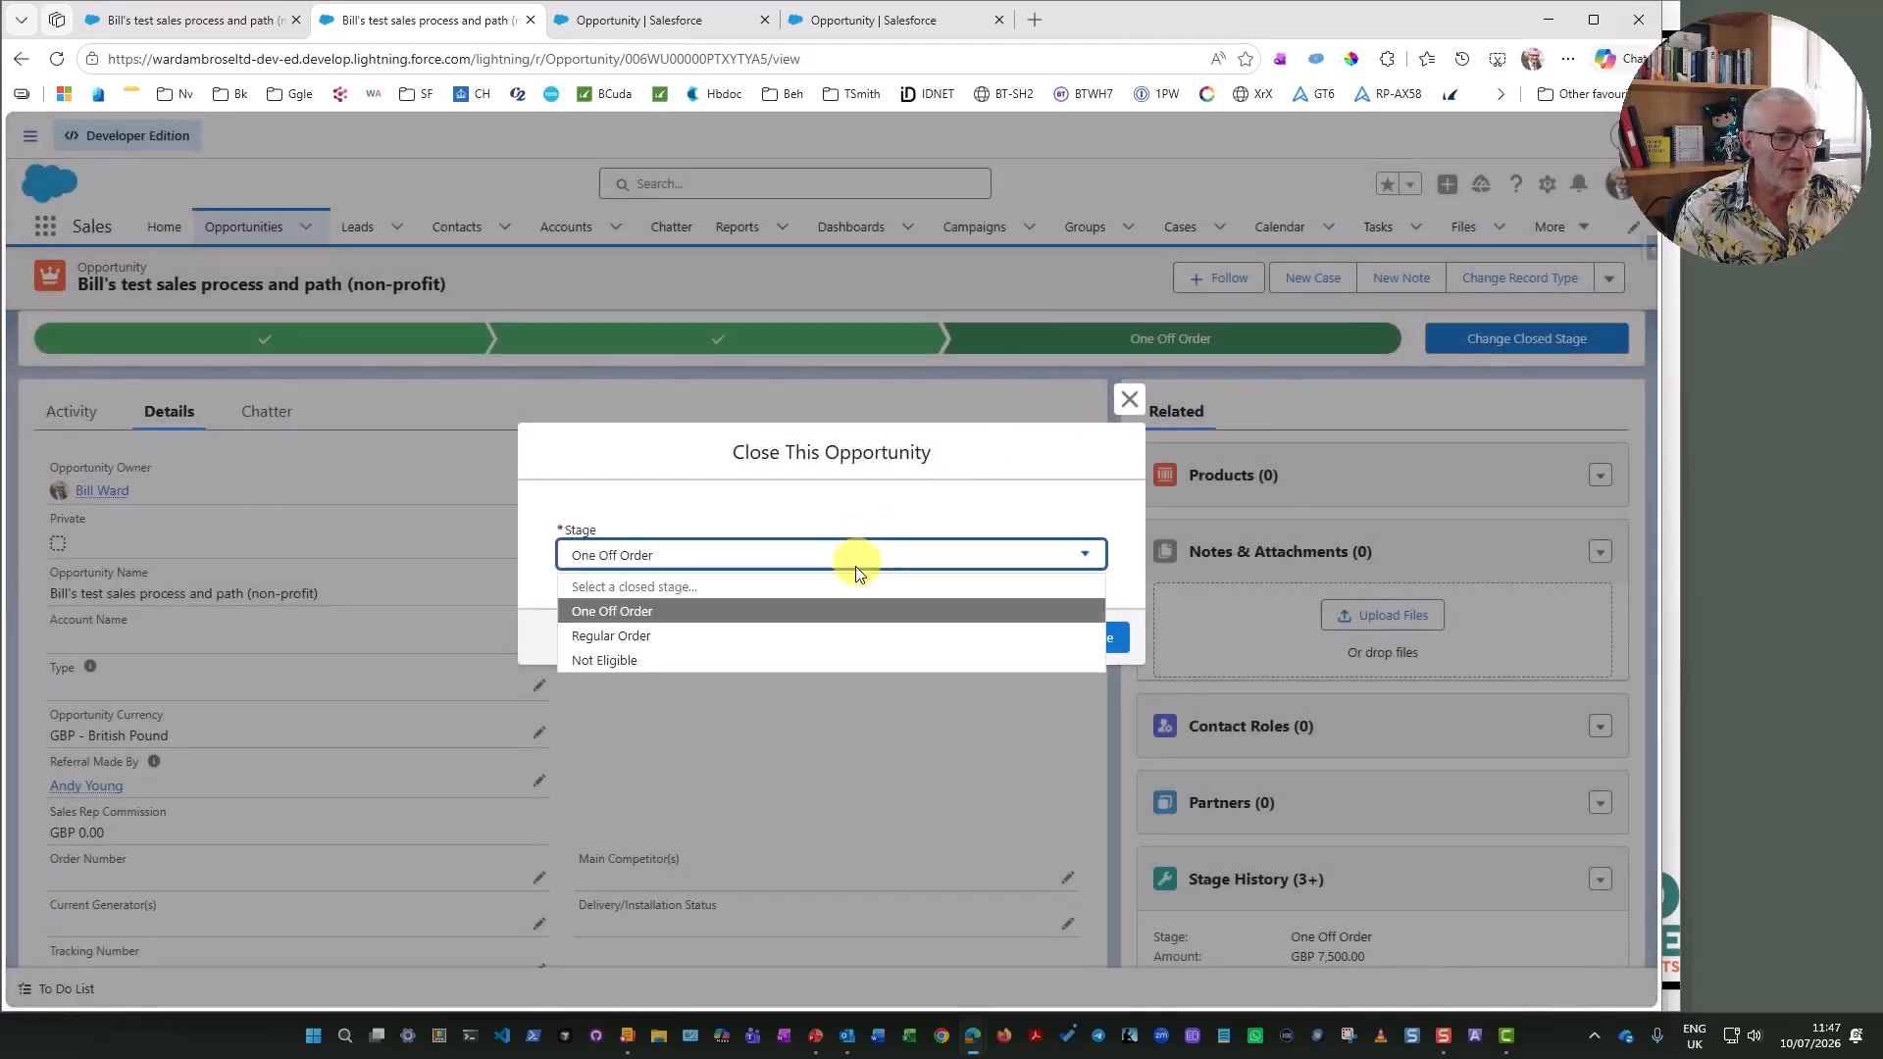
click(698, 633)
click(1099, 642)
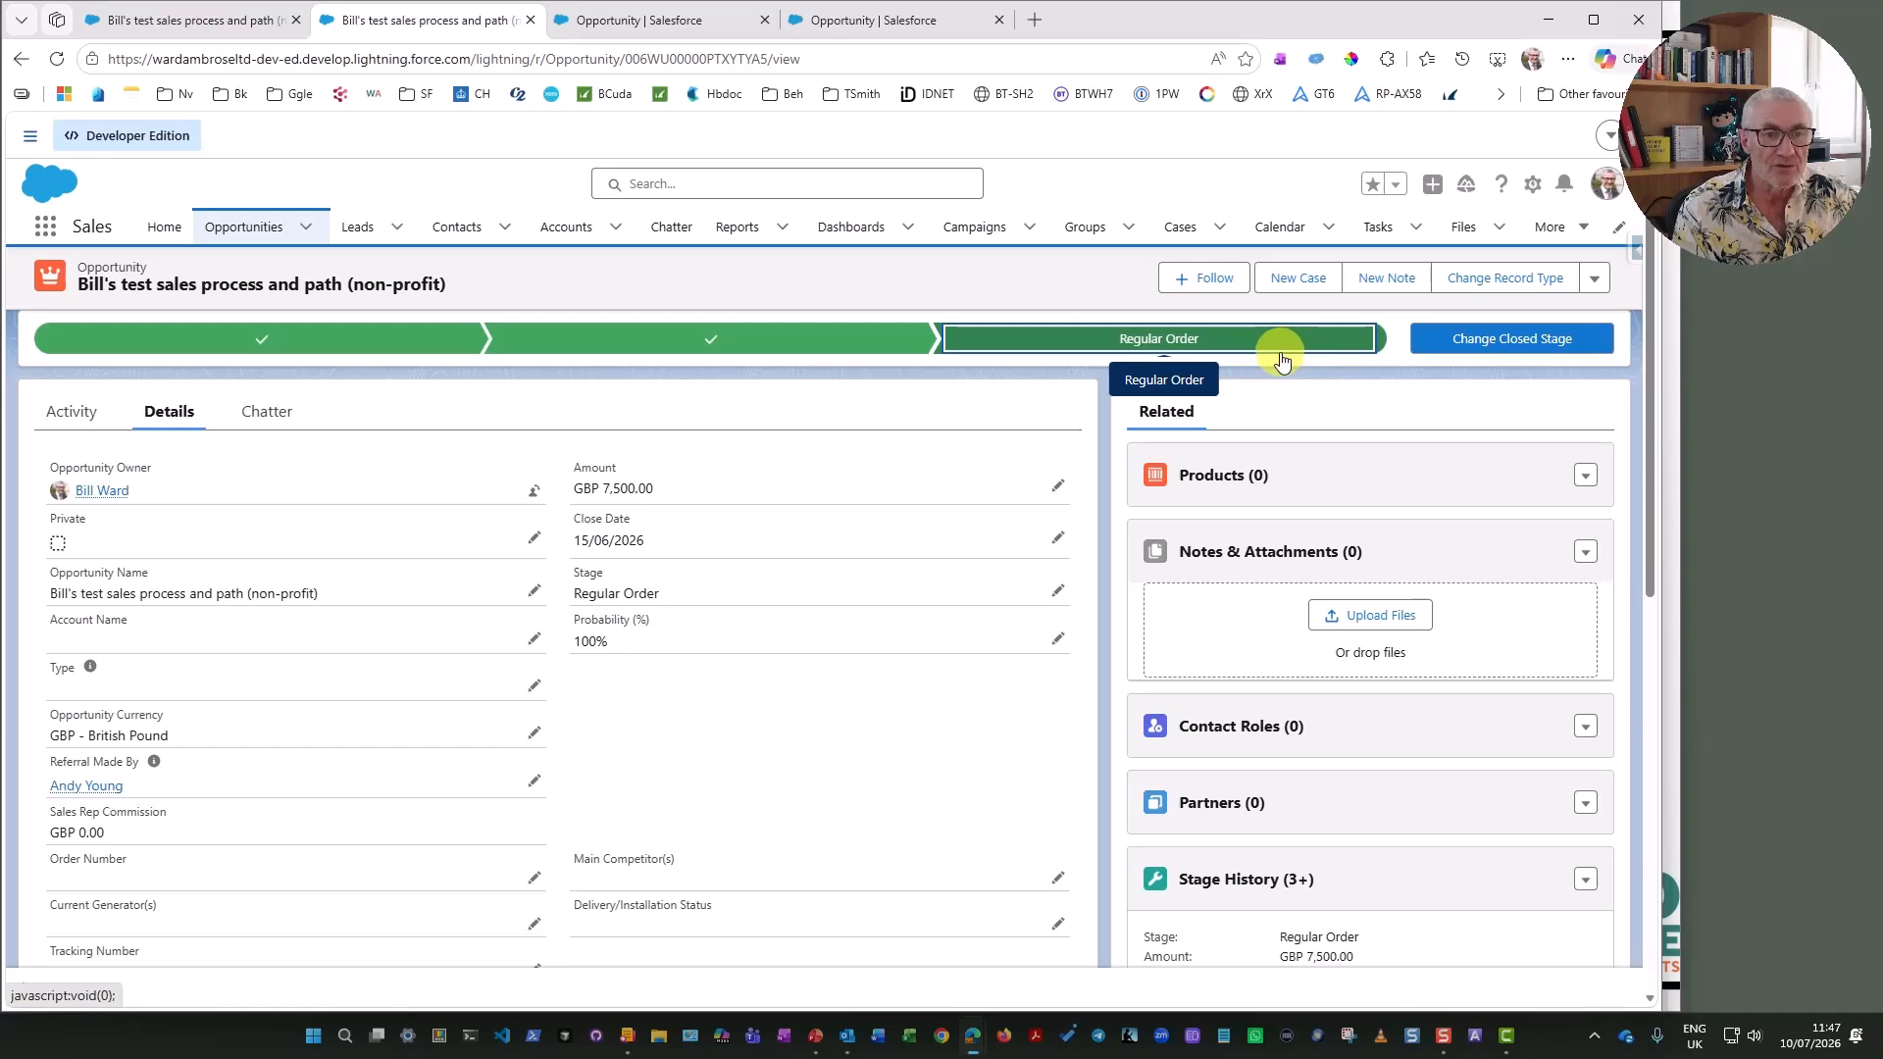
click(1231, 357)
click(1102, 642)
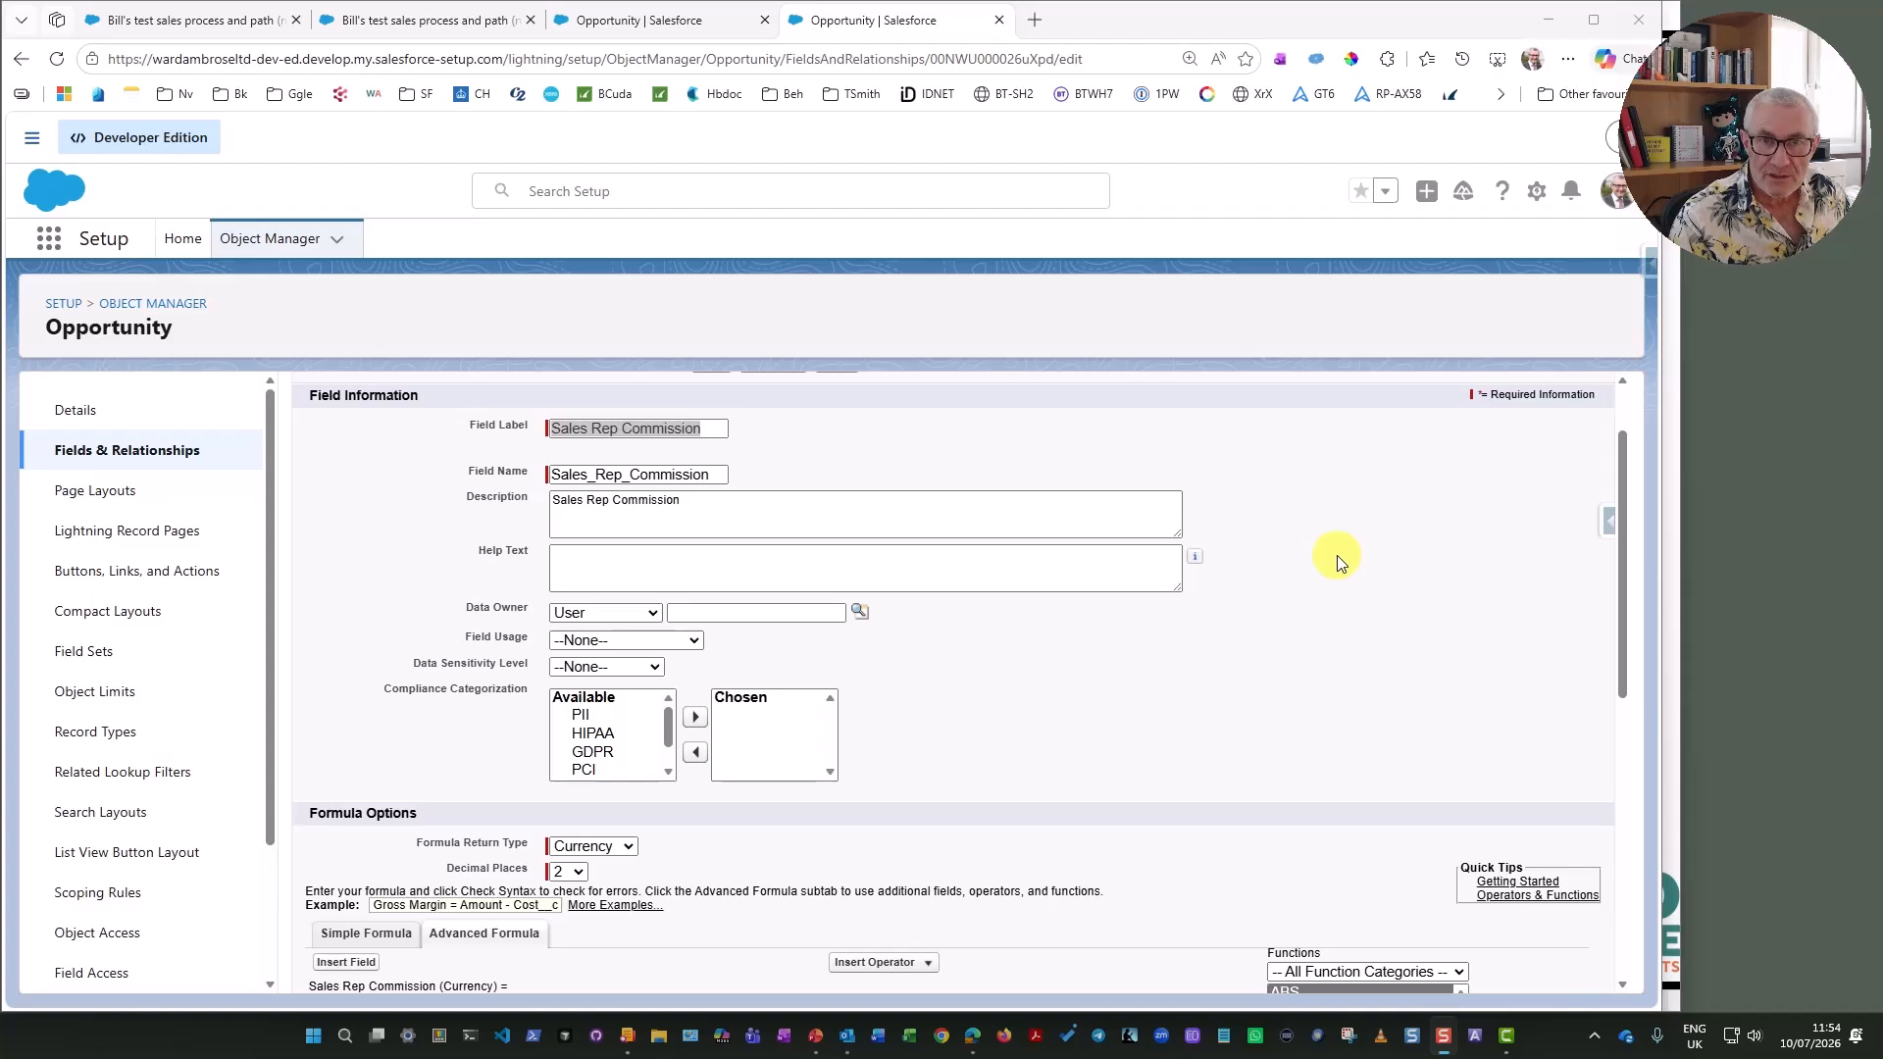
- Review the Sales Rep Commission formula's OR condition for Closed Won, One Off Order and Regular Order, and locate OR among the available functions
scroll(1323, 593, down, 1)
scroll(1323, 602, down, 2)
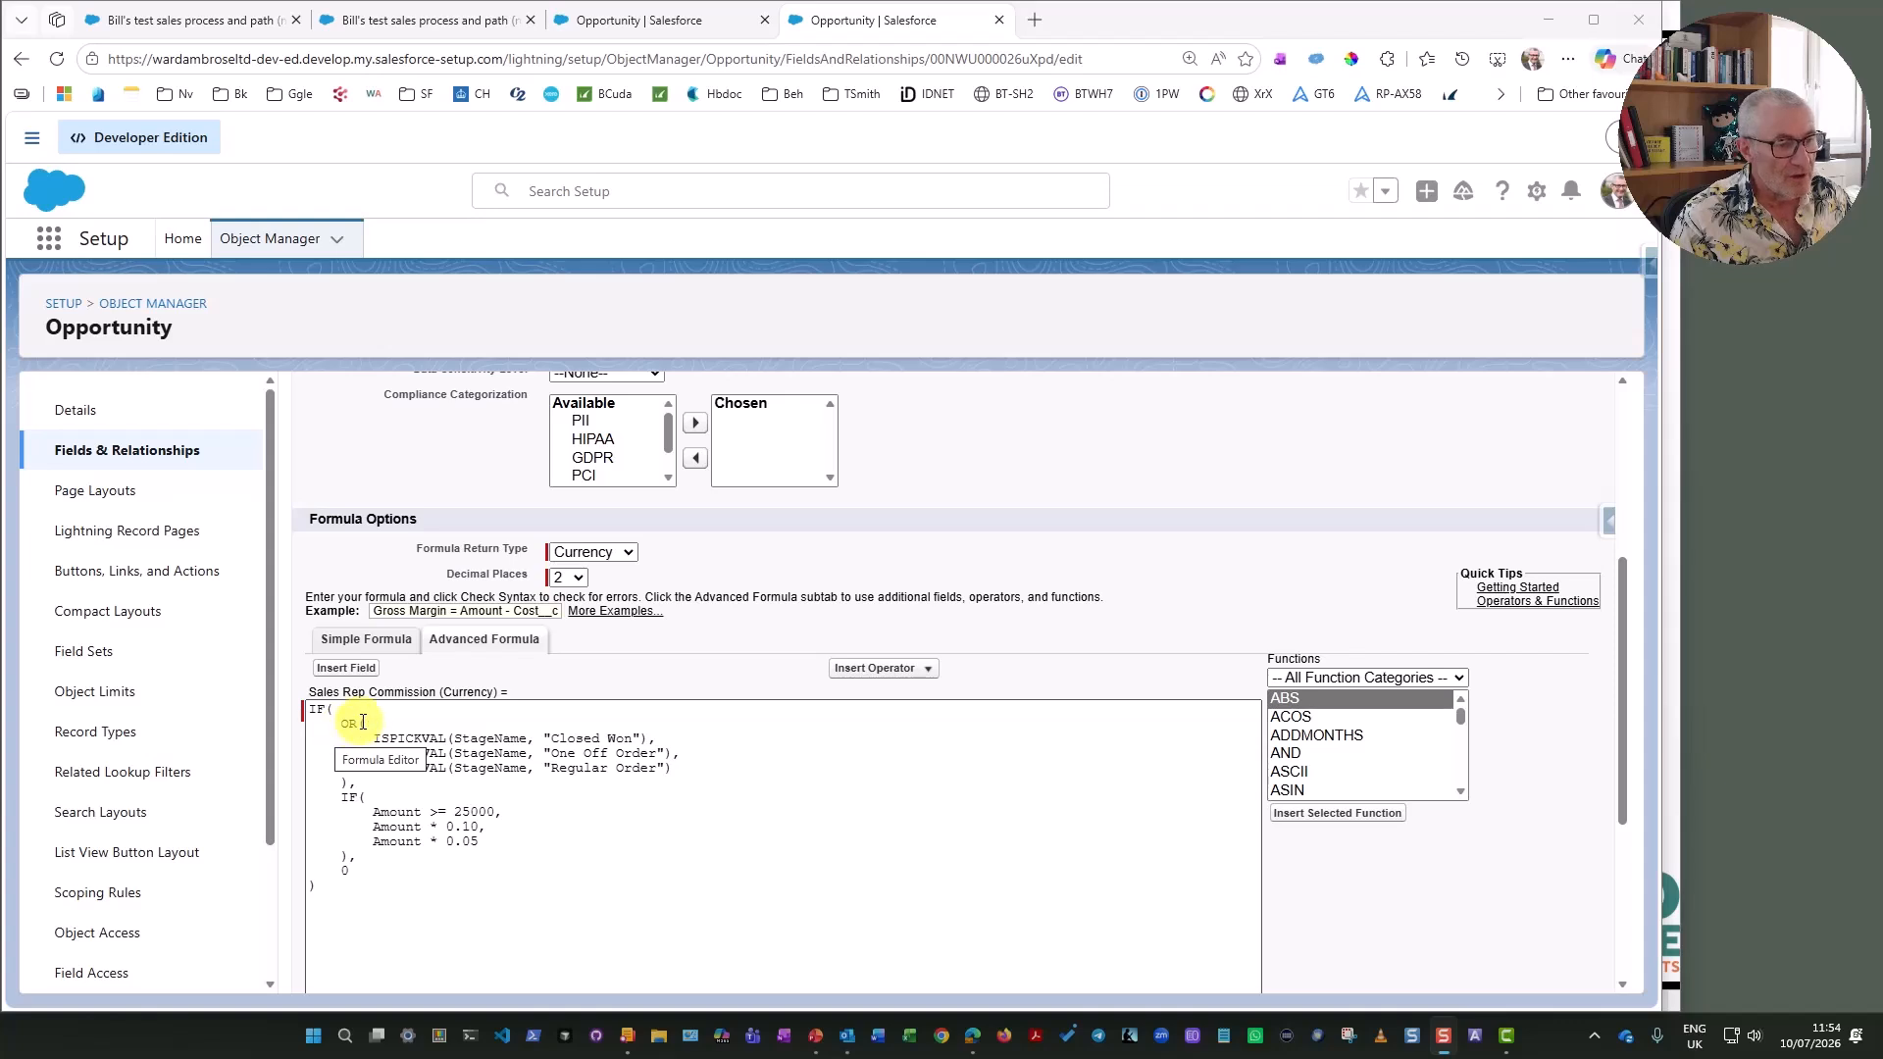
scroll(1462, 733, down, 8)
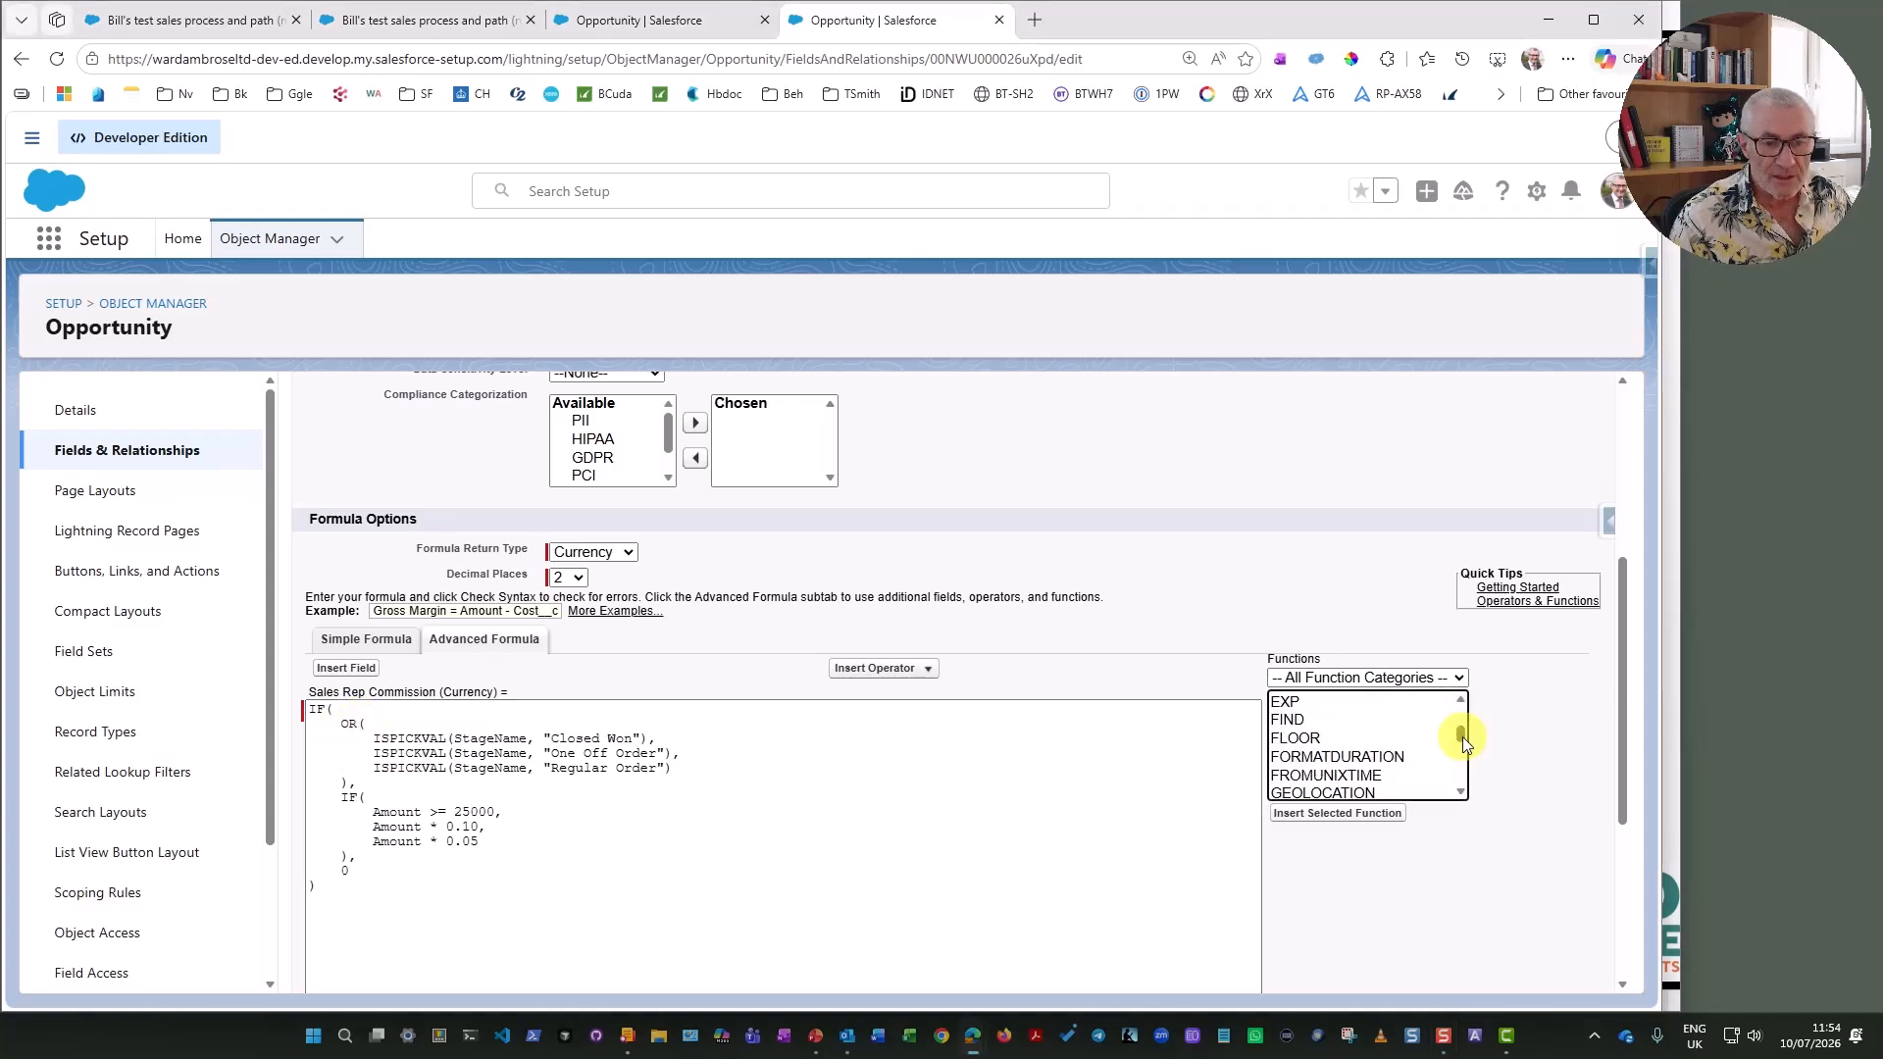
scroll(1360, 780, down, 12)
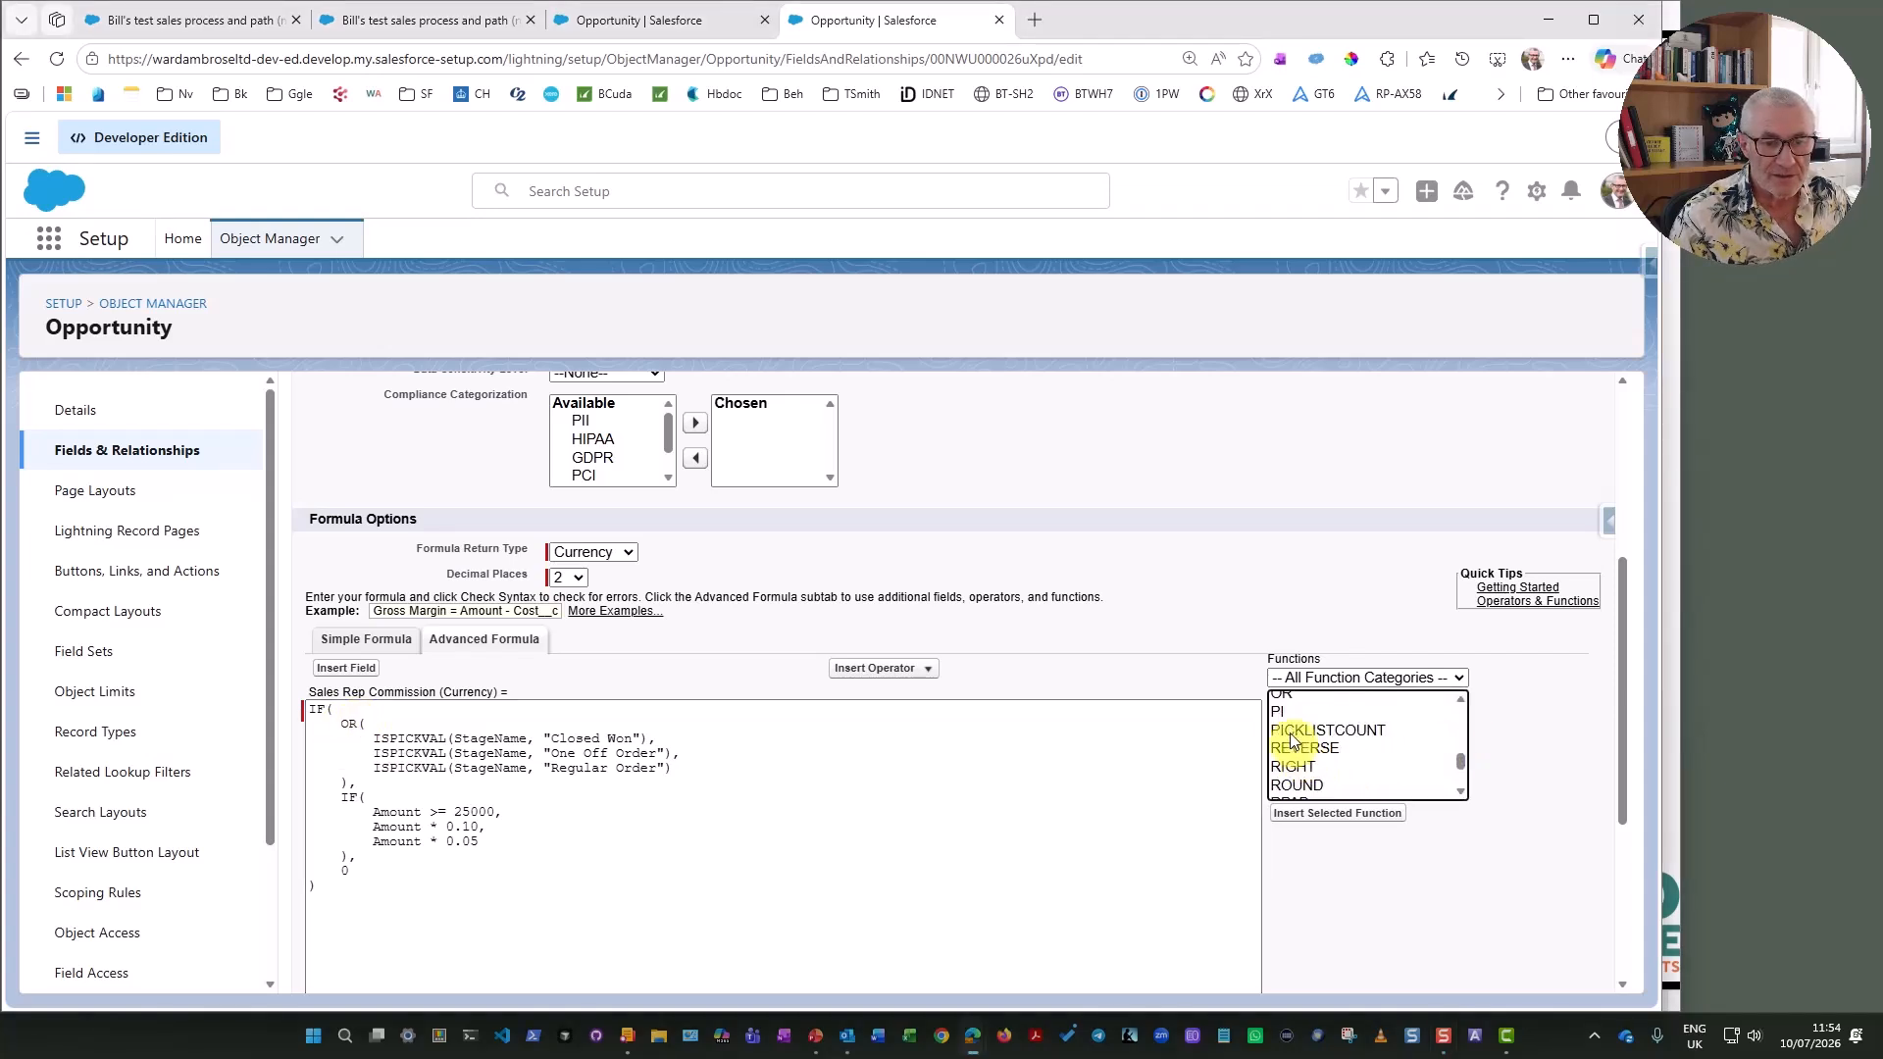
click(1284, 700)
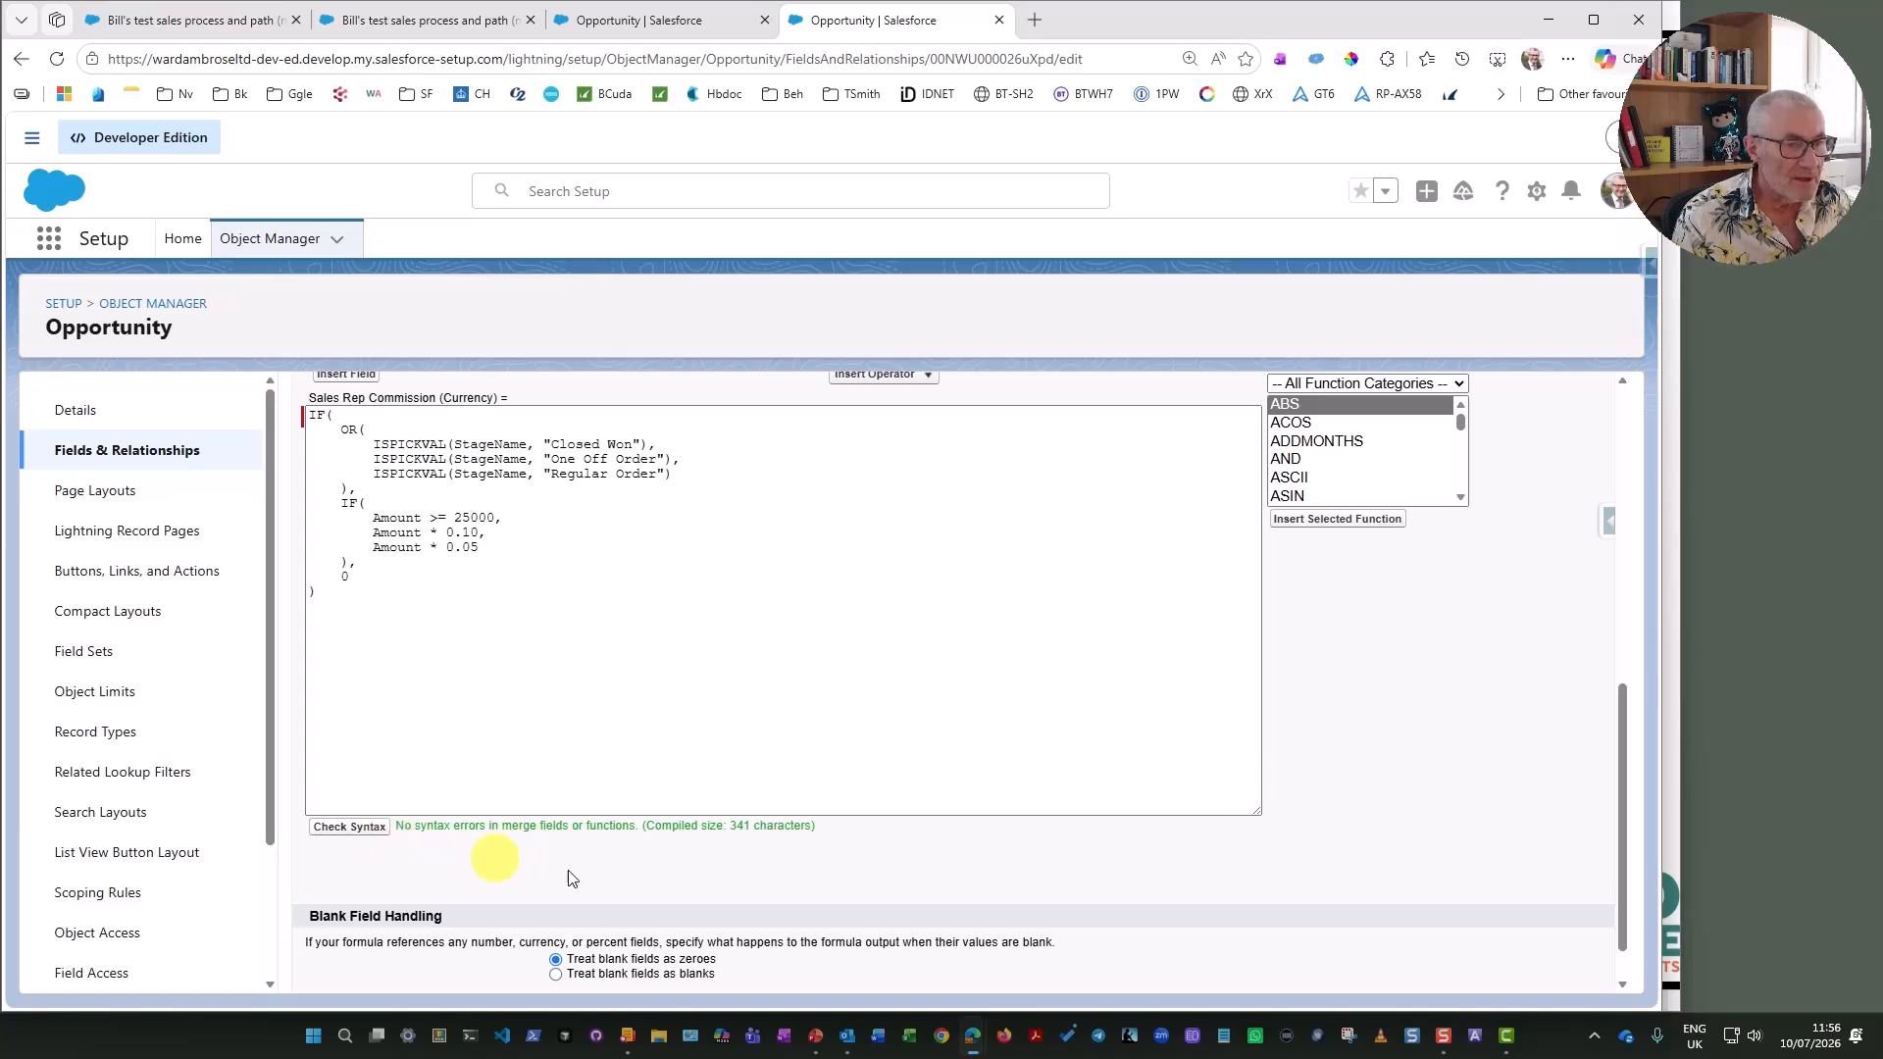
scroll(593, 872, up, 2)
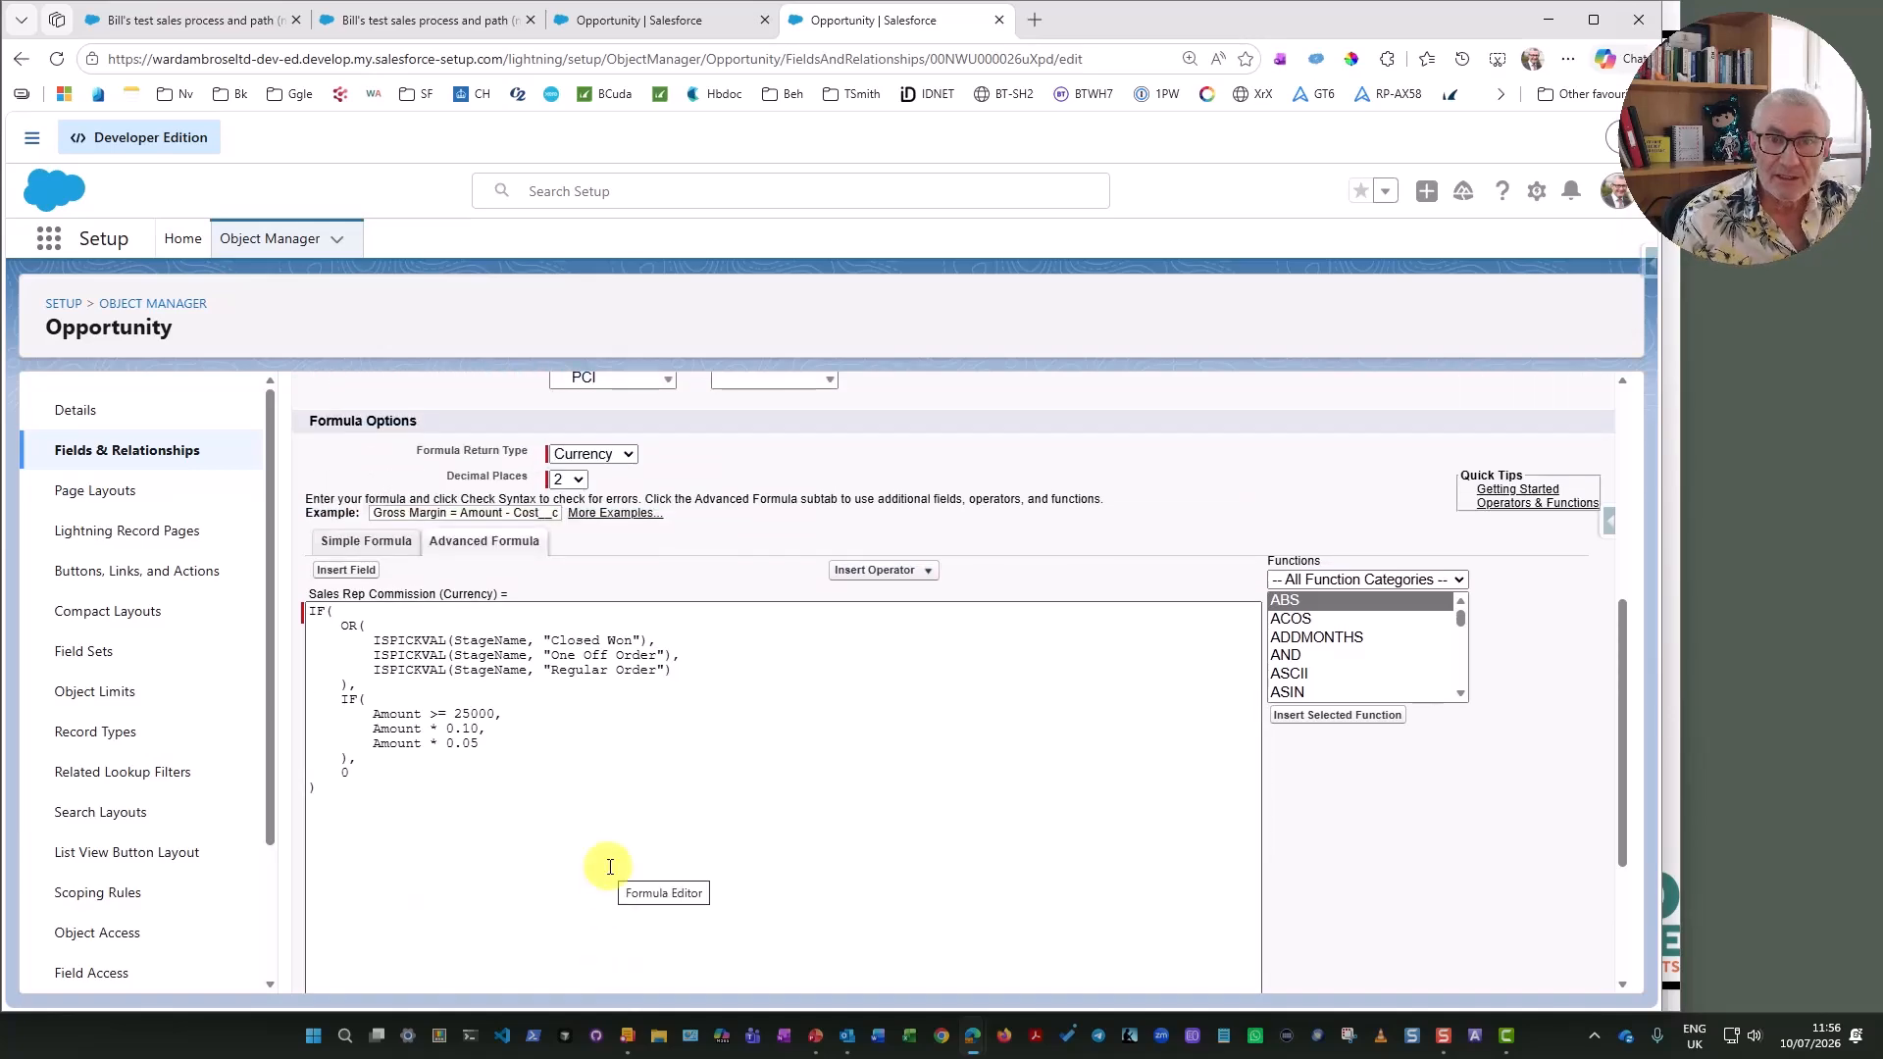
- Set the non-profit opportunity's current stage to Enquiry and check its Sales Rep Commission
click(373, 19)
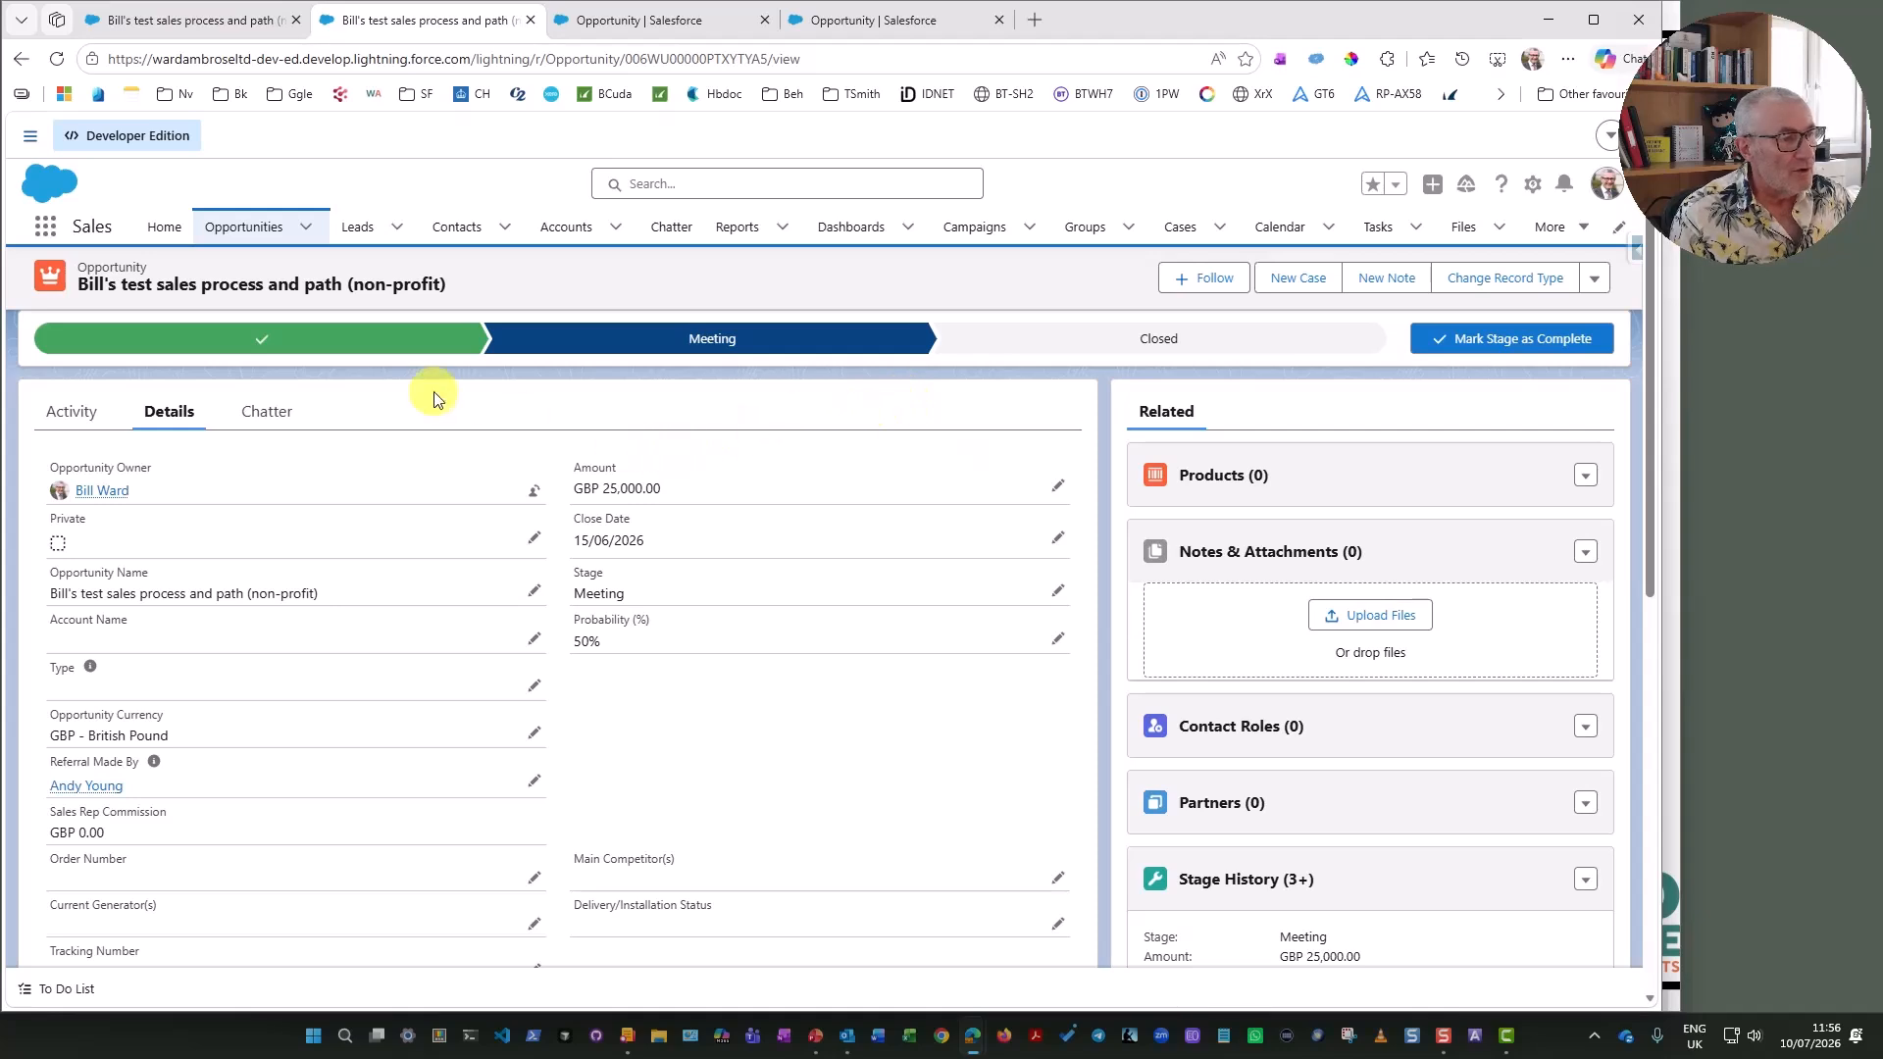
click(373, 341)
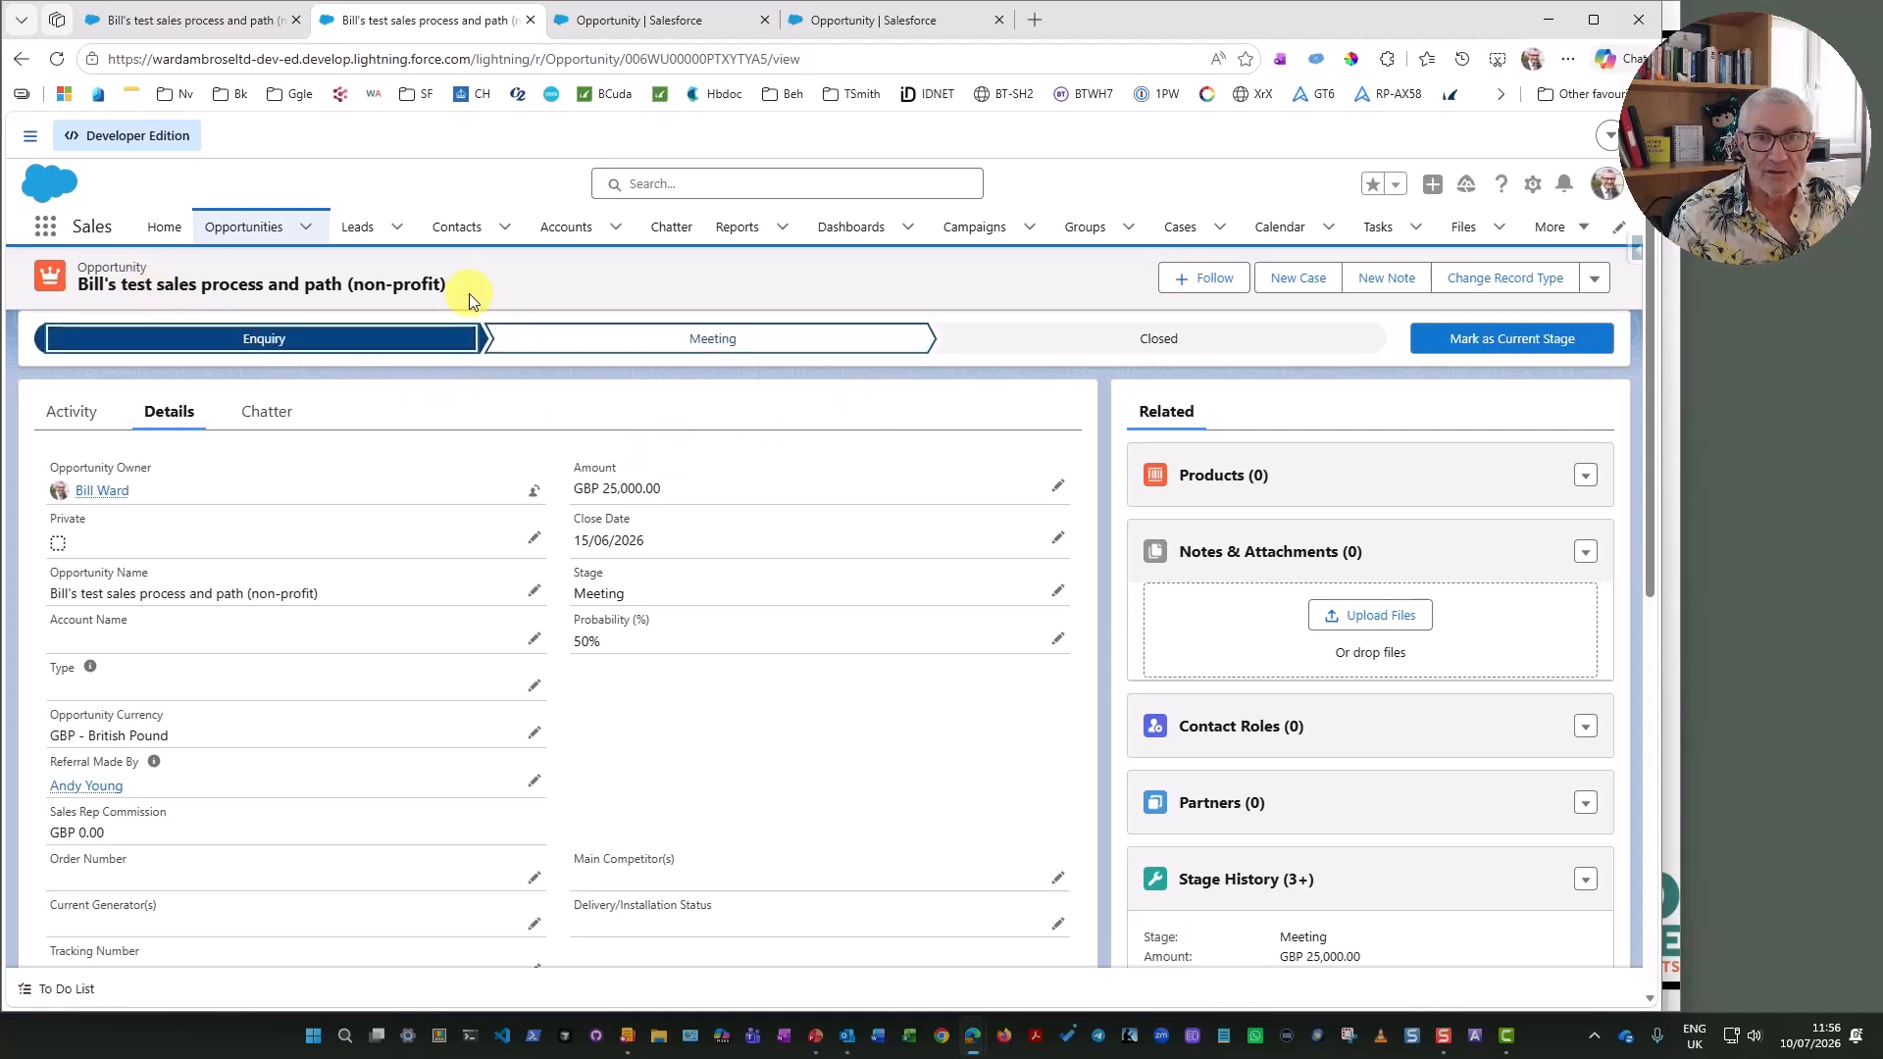
click(1527, 343)
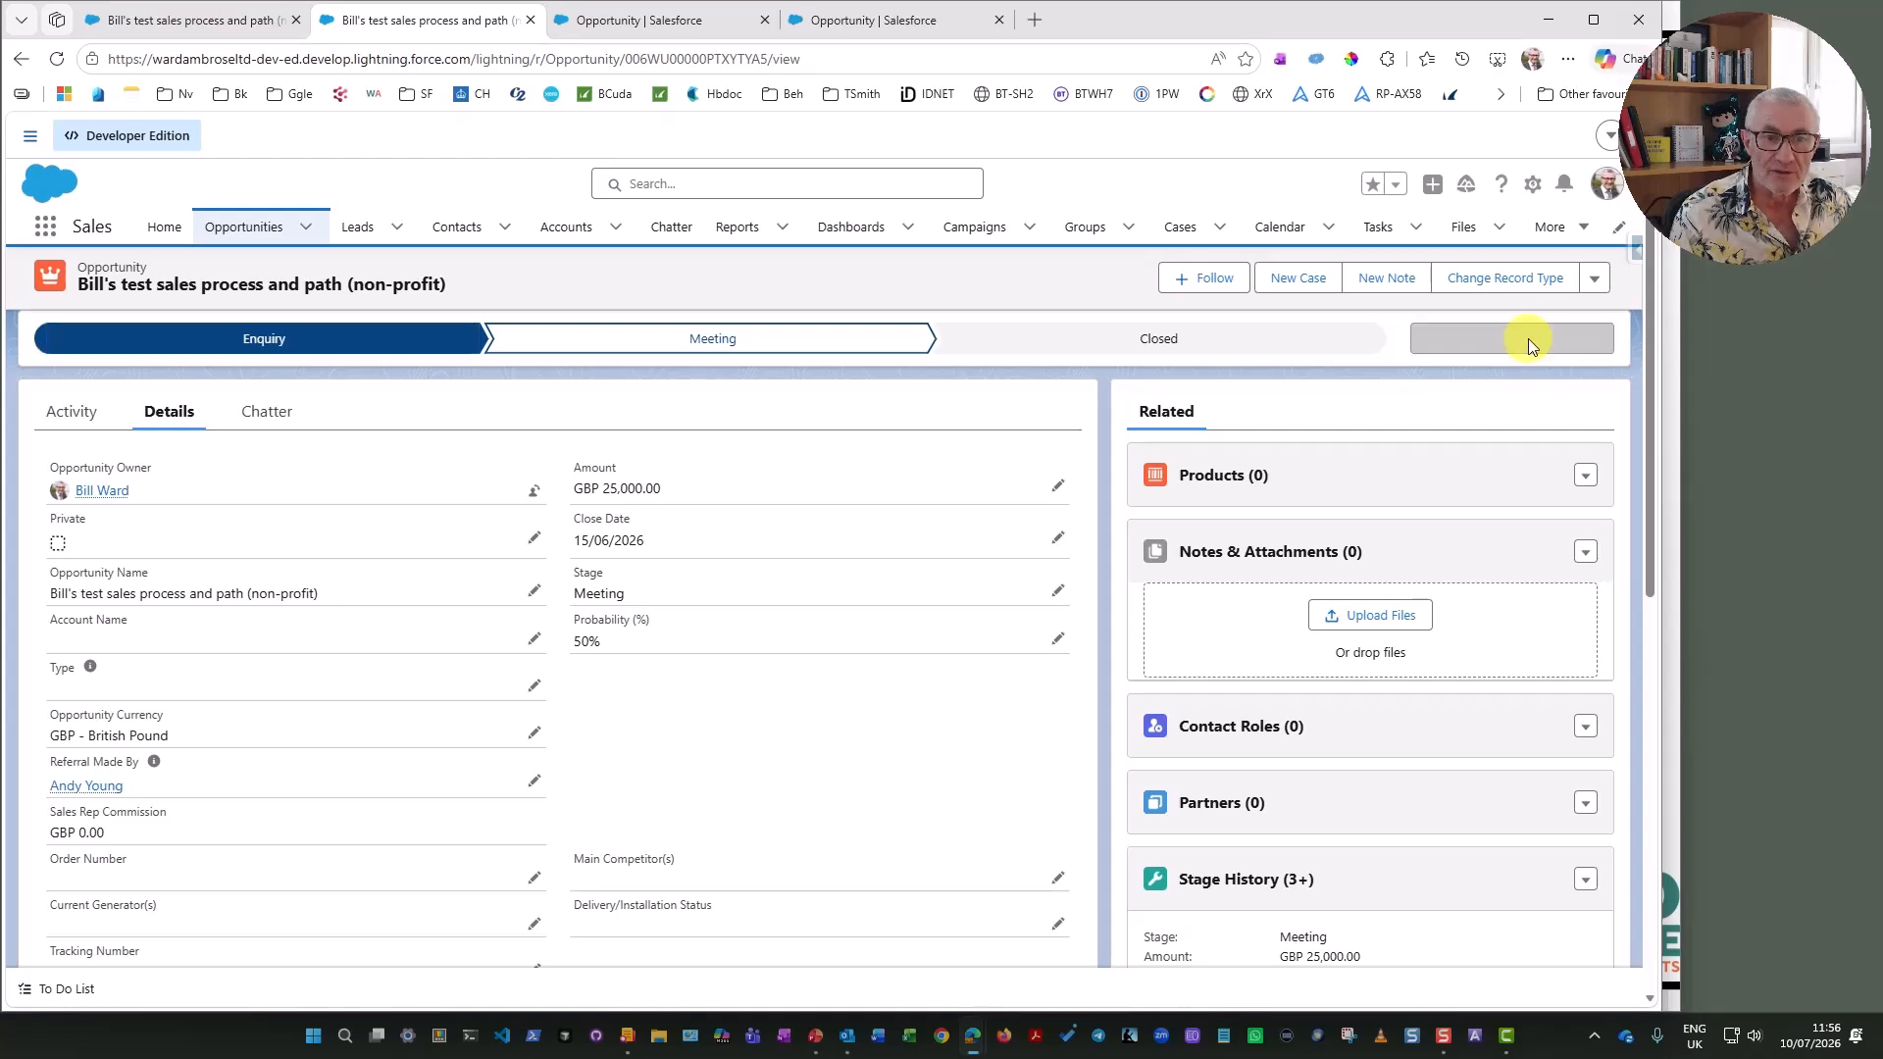
scroll(314, 490, down, 1)
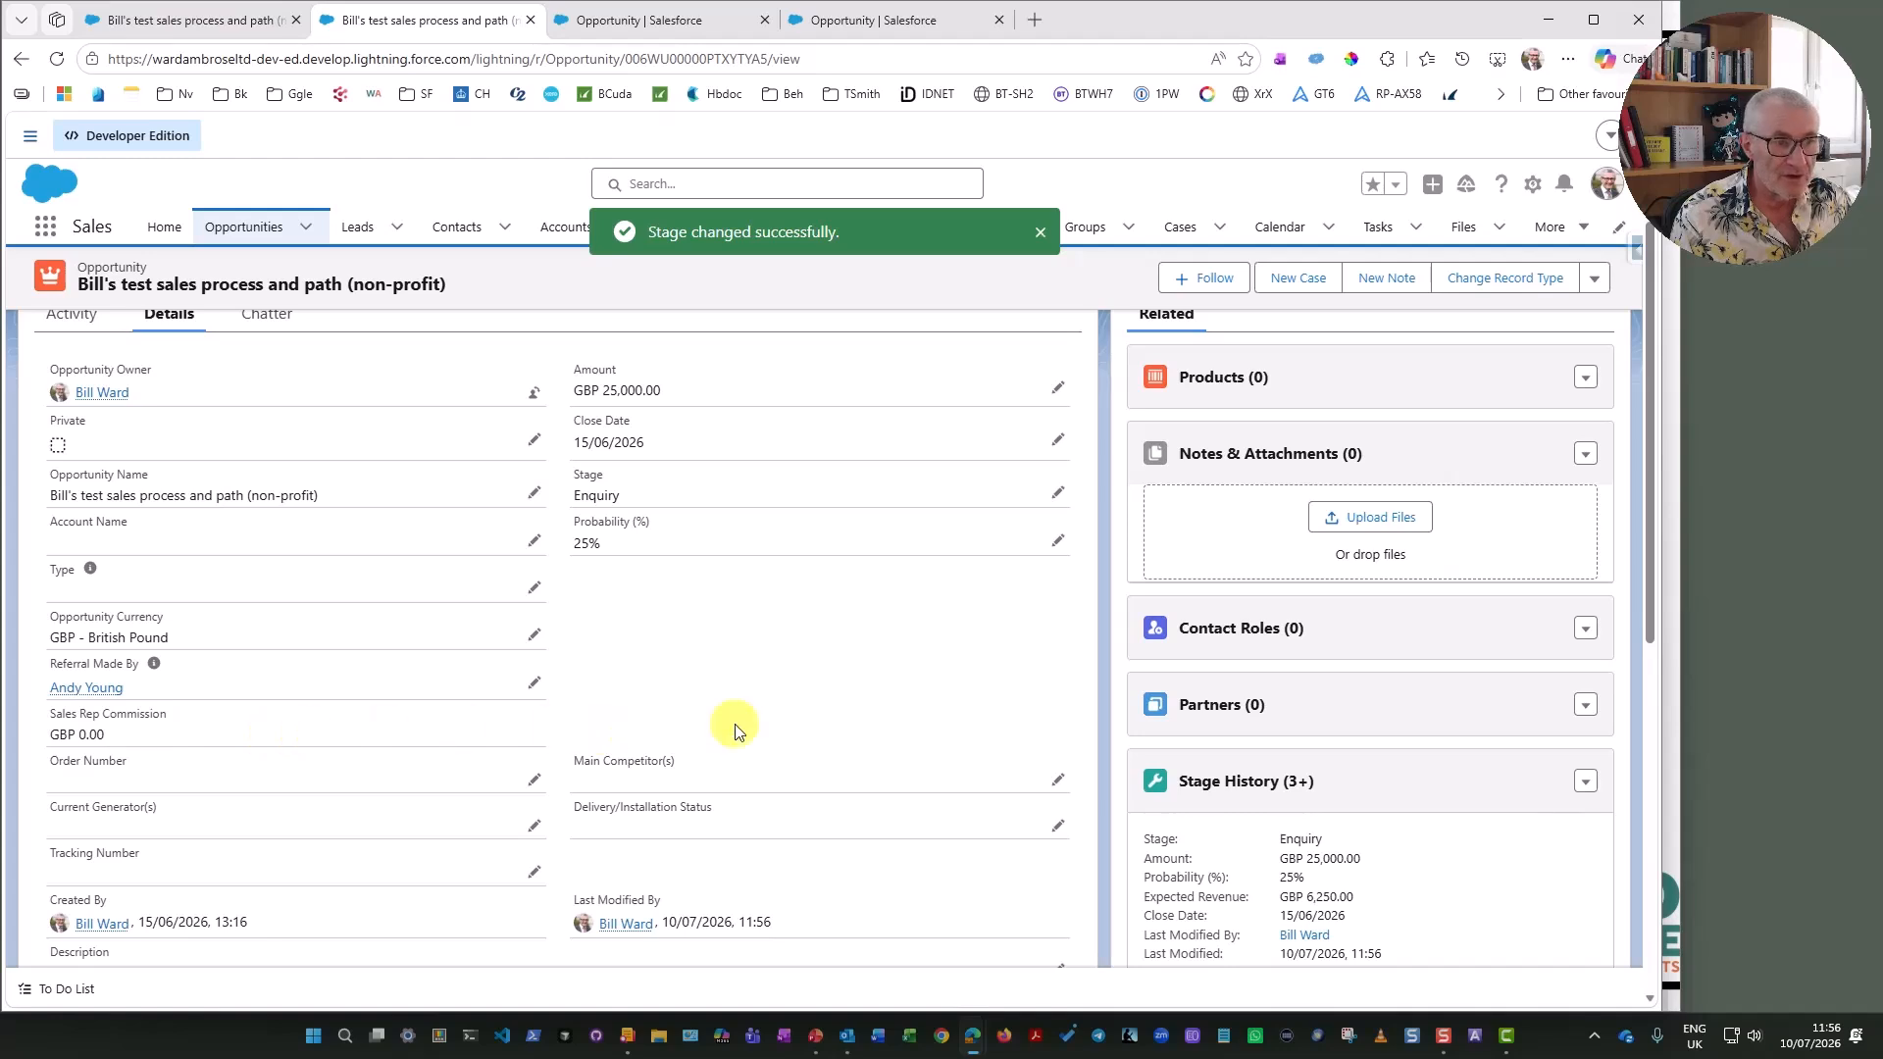
scroll(736, 727, up, 1)
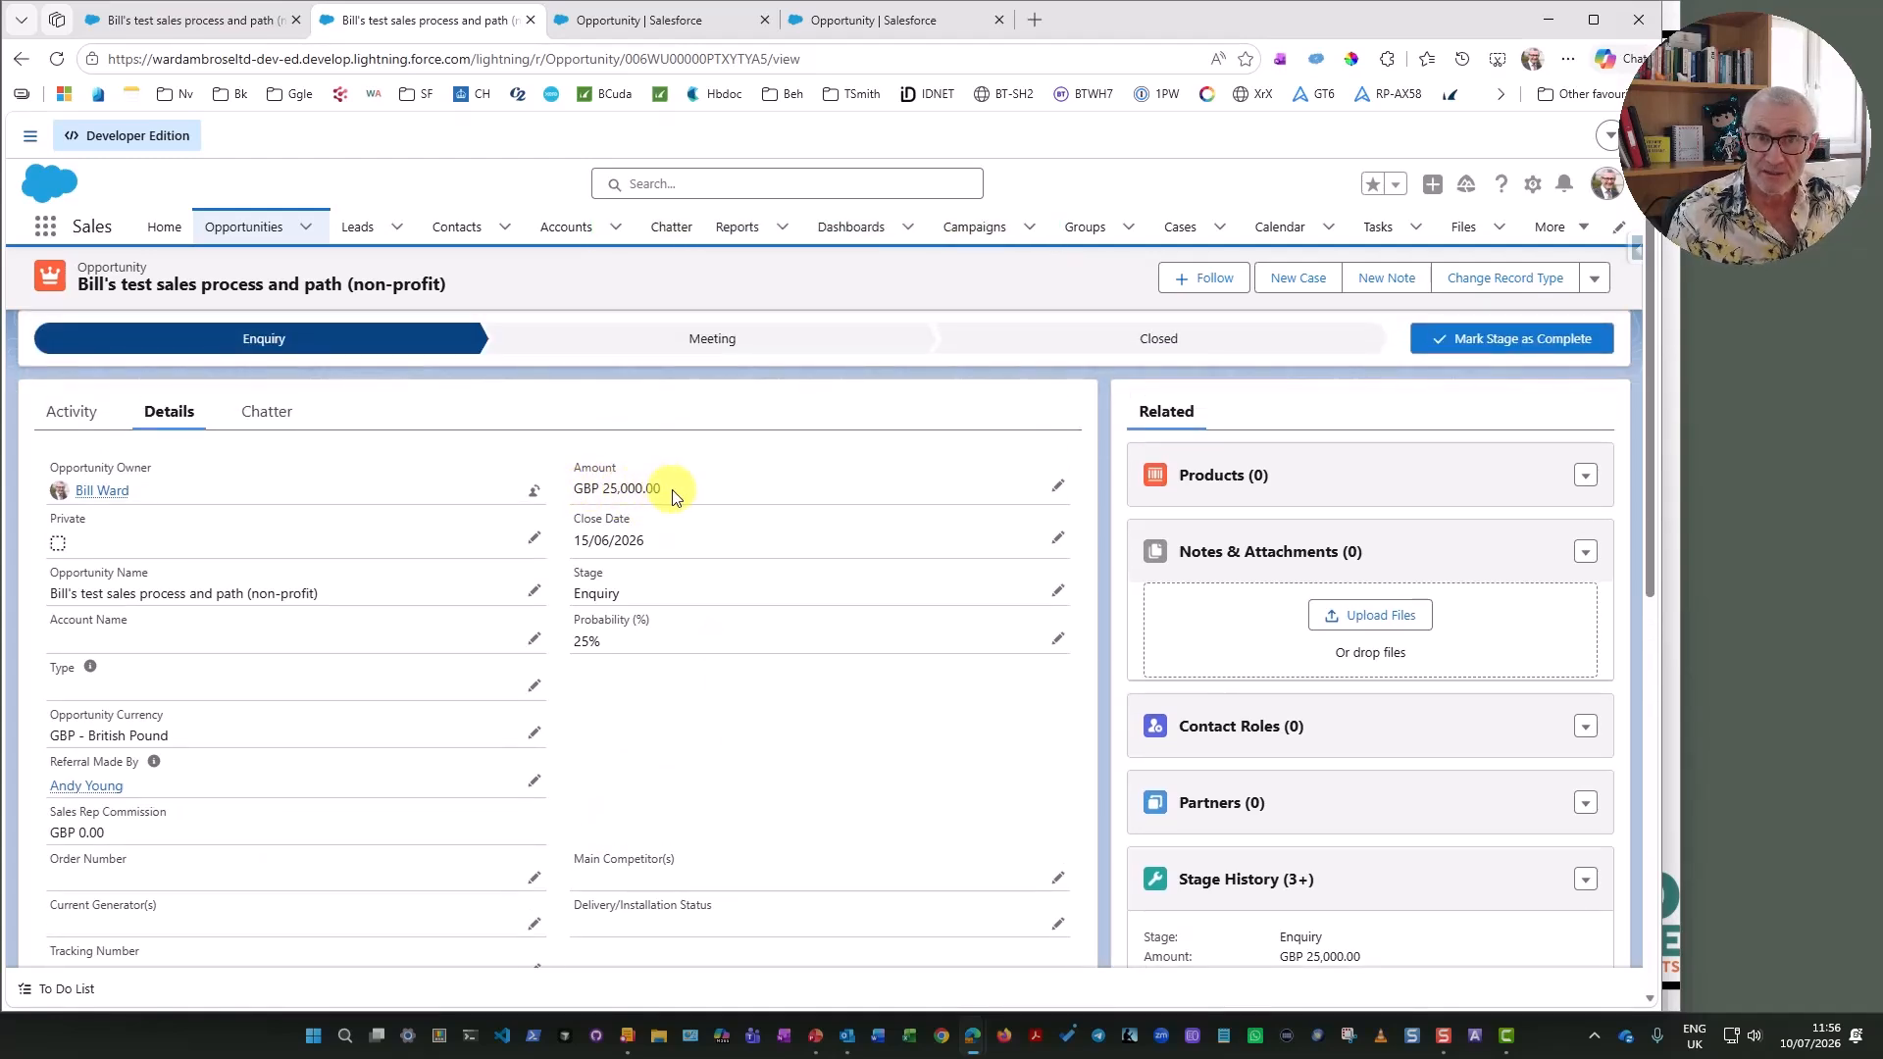
- Advance the opportunity to Meeting, close it as Not Eligible and check its Sales Rep Commission
click(1534, 338)
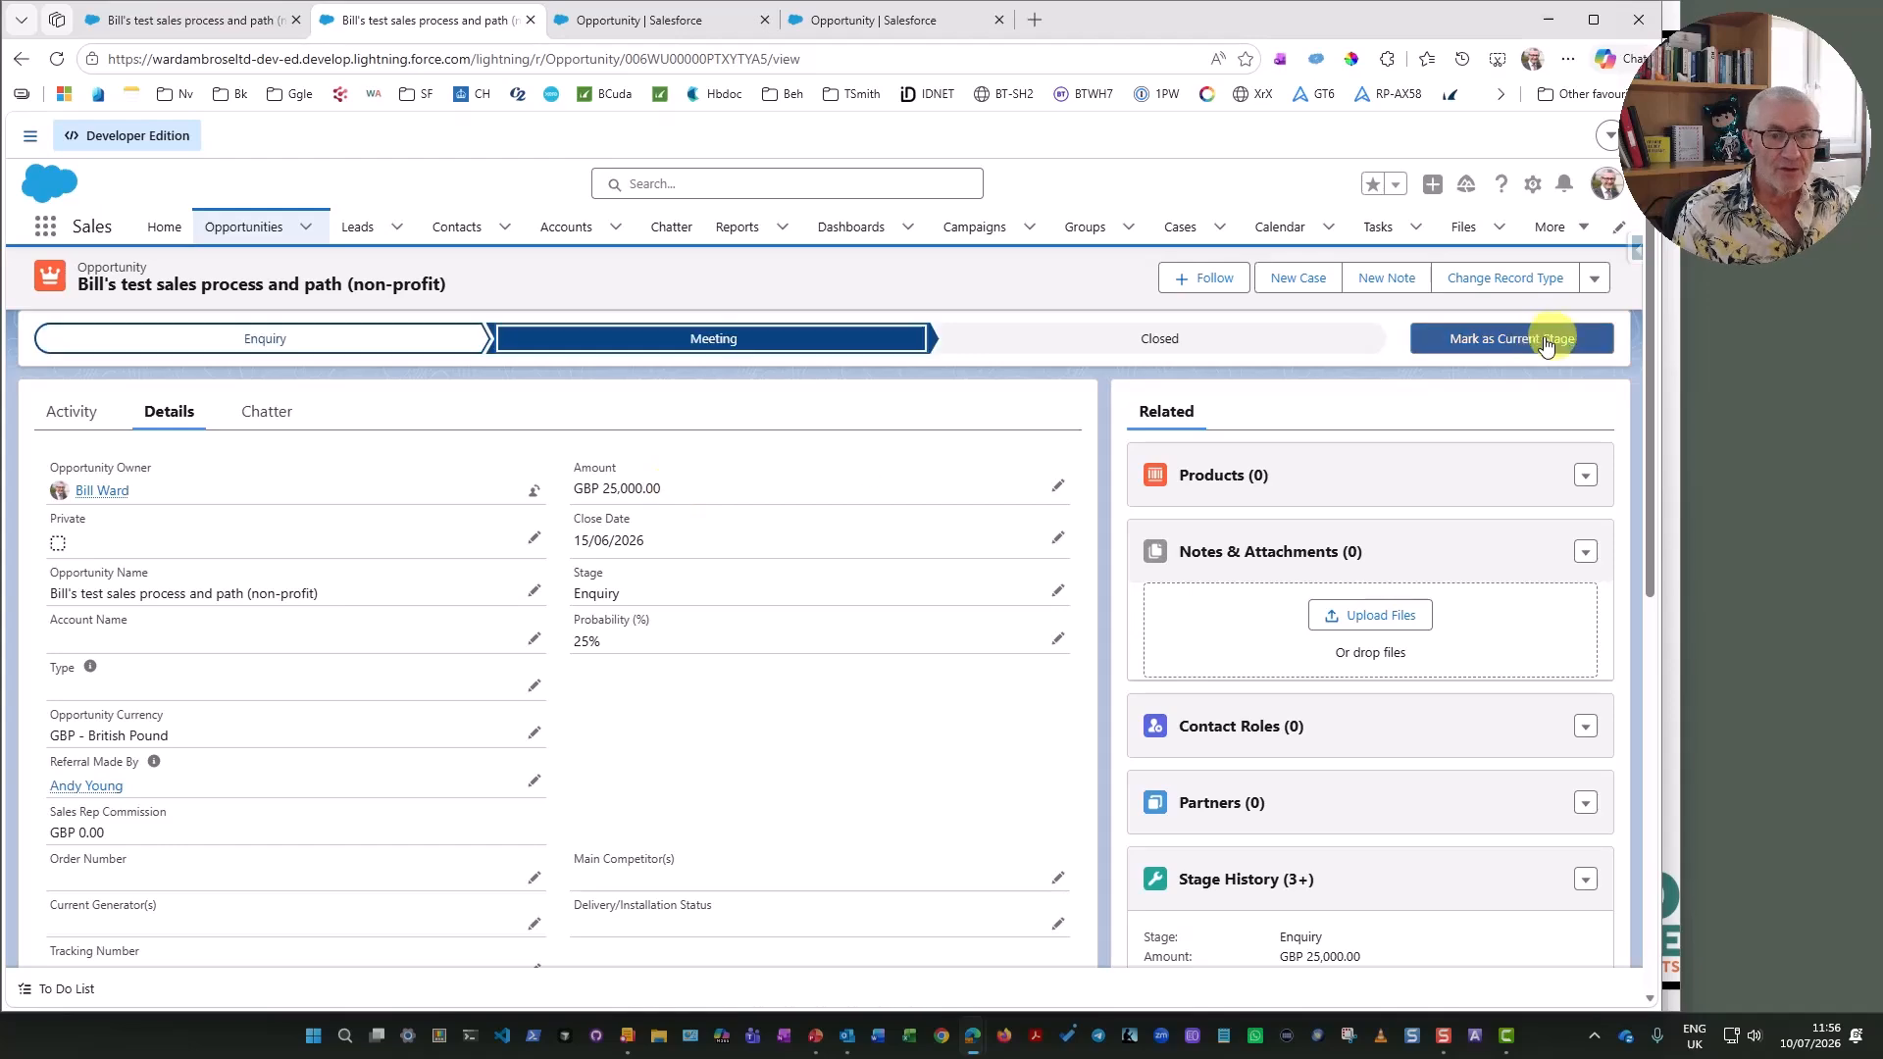
click(1145, 437)
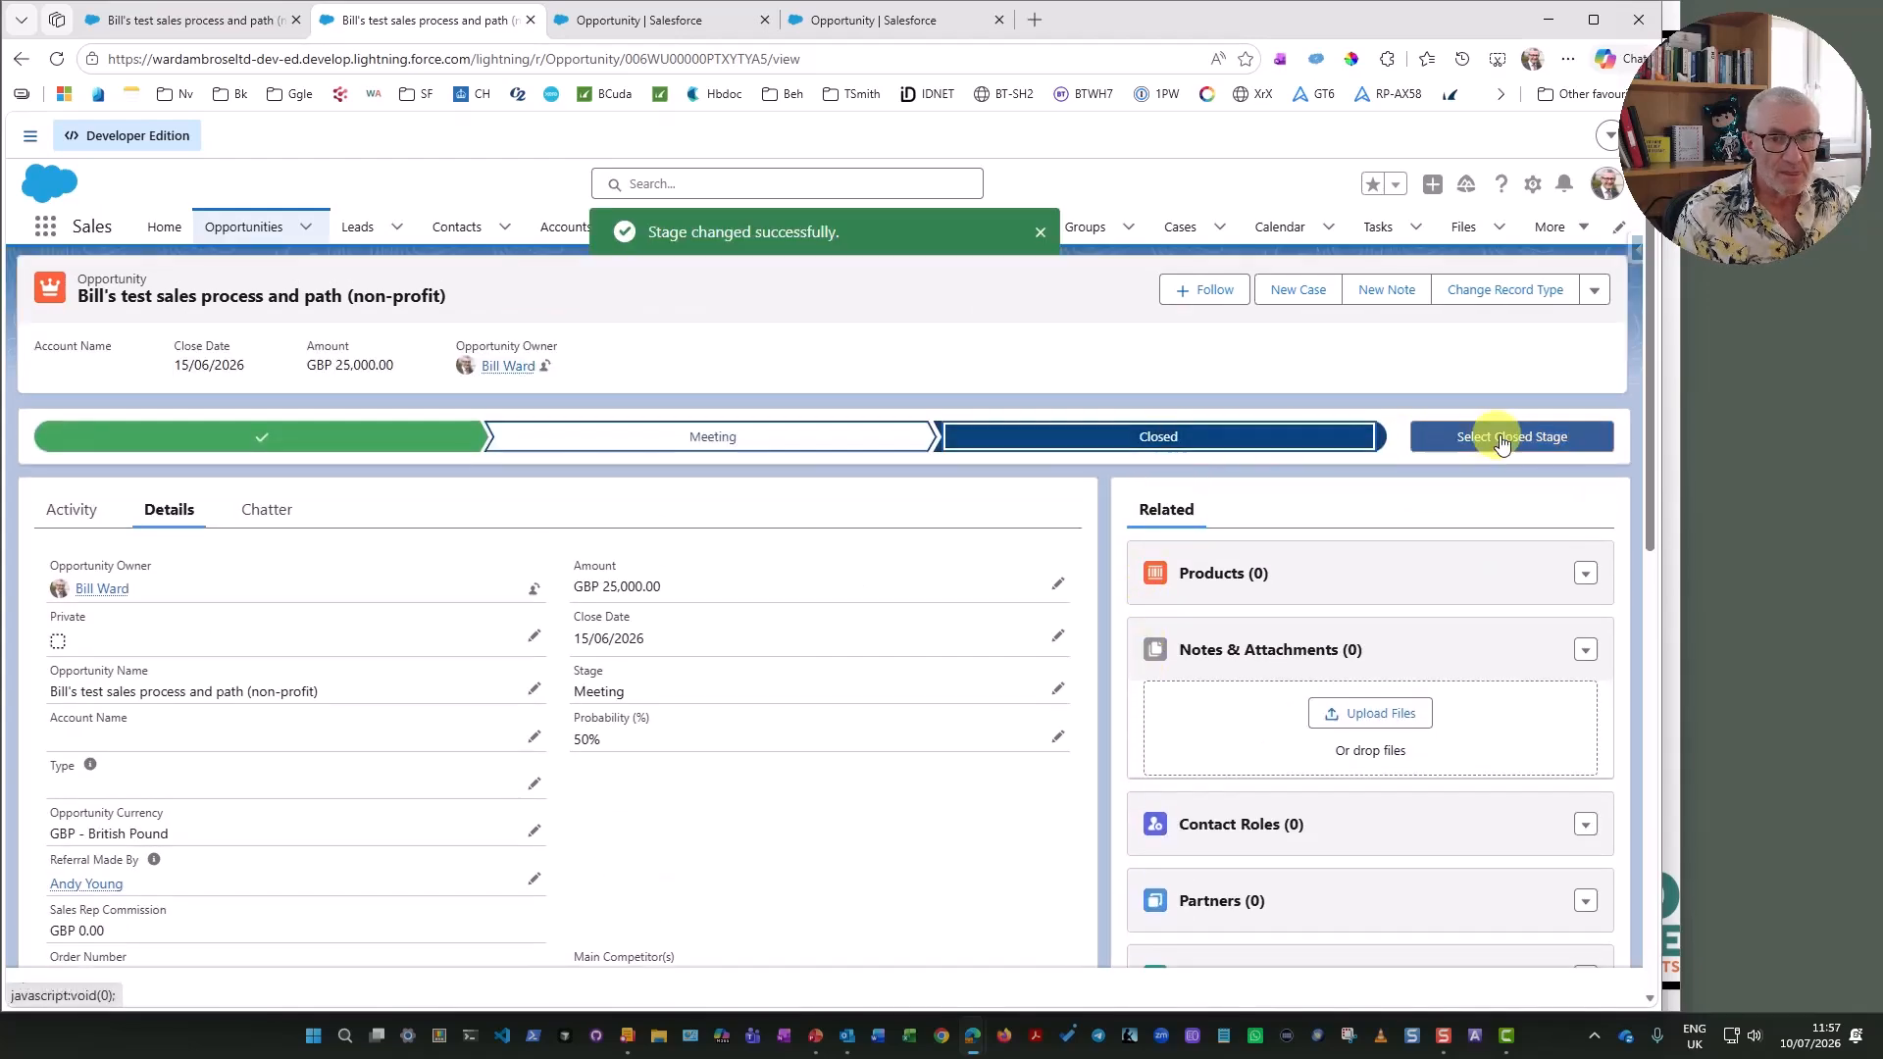
click(1507, 438)
click(853, 554)
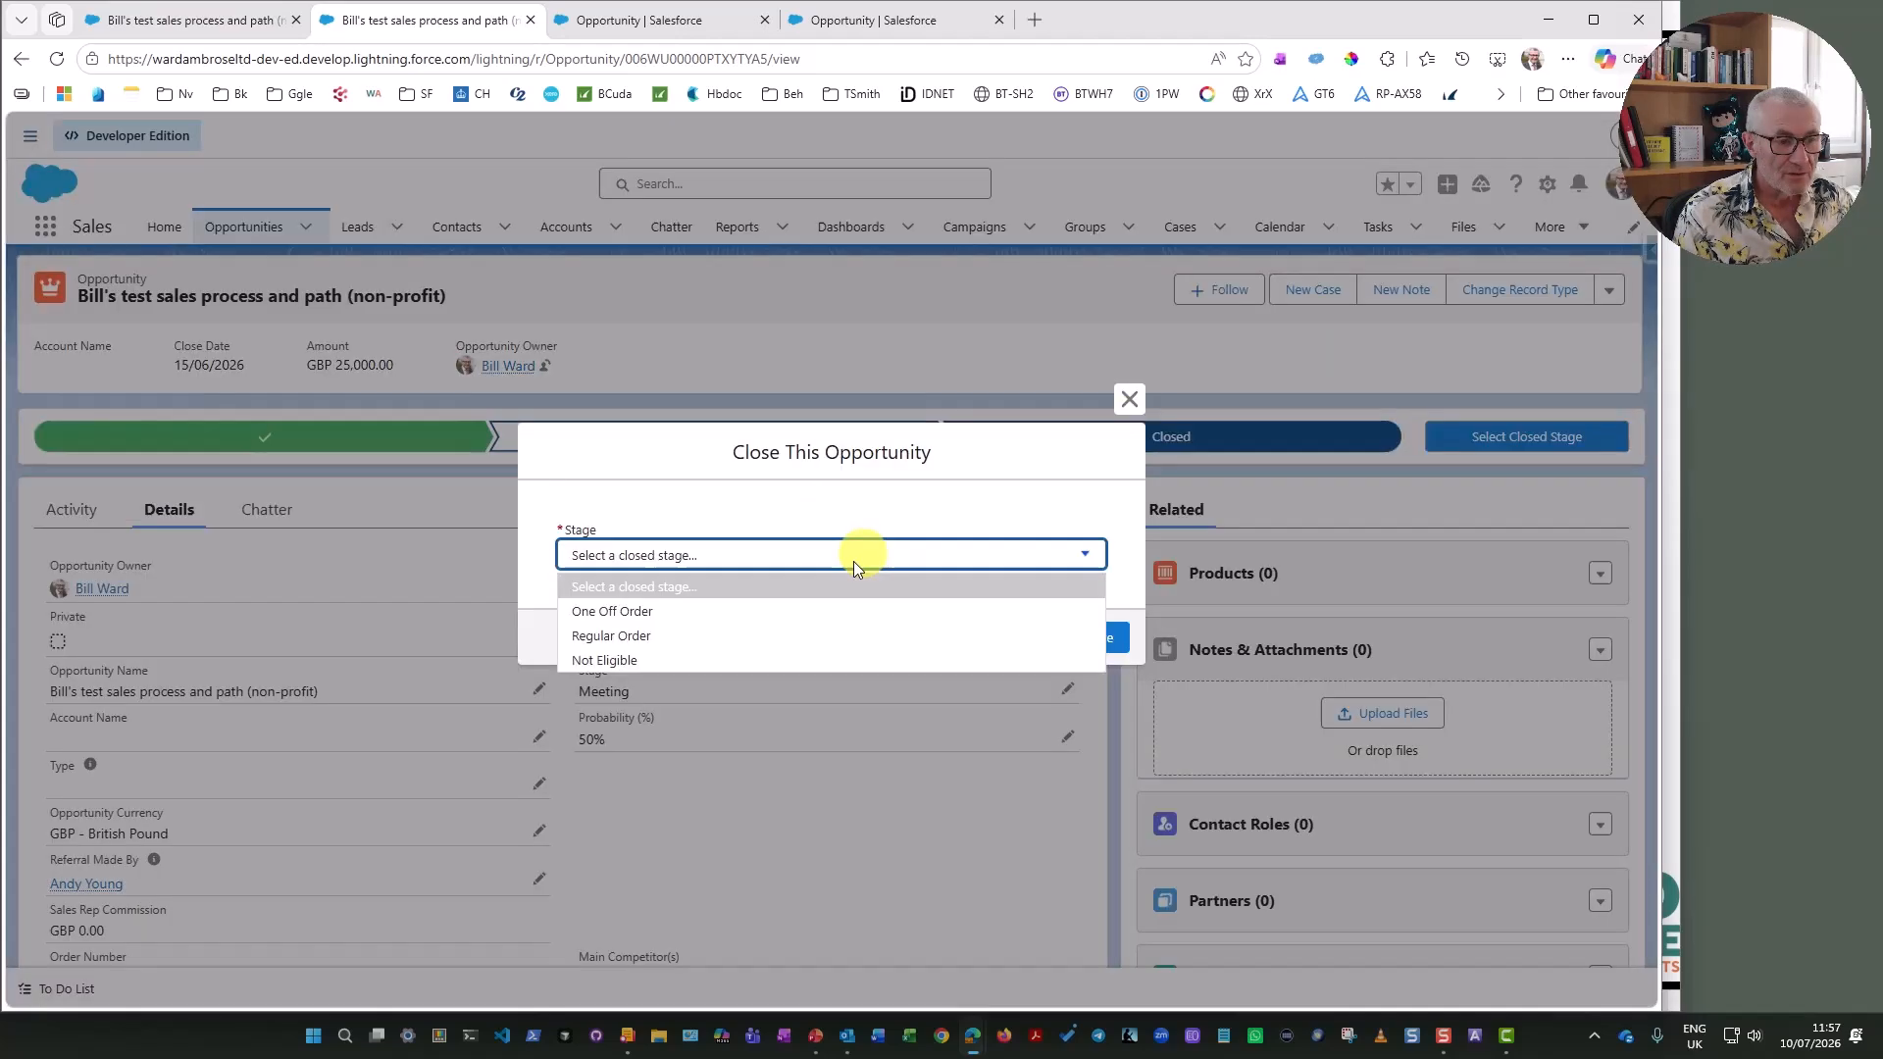
click(757, 661)
click(1090, 640)
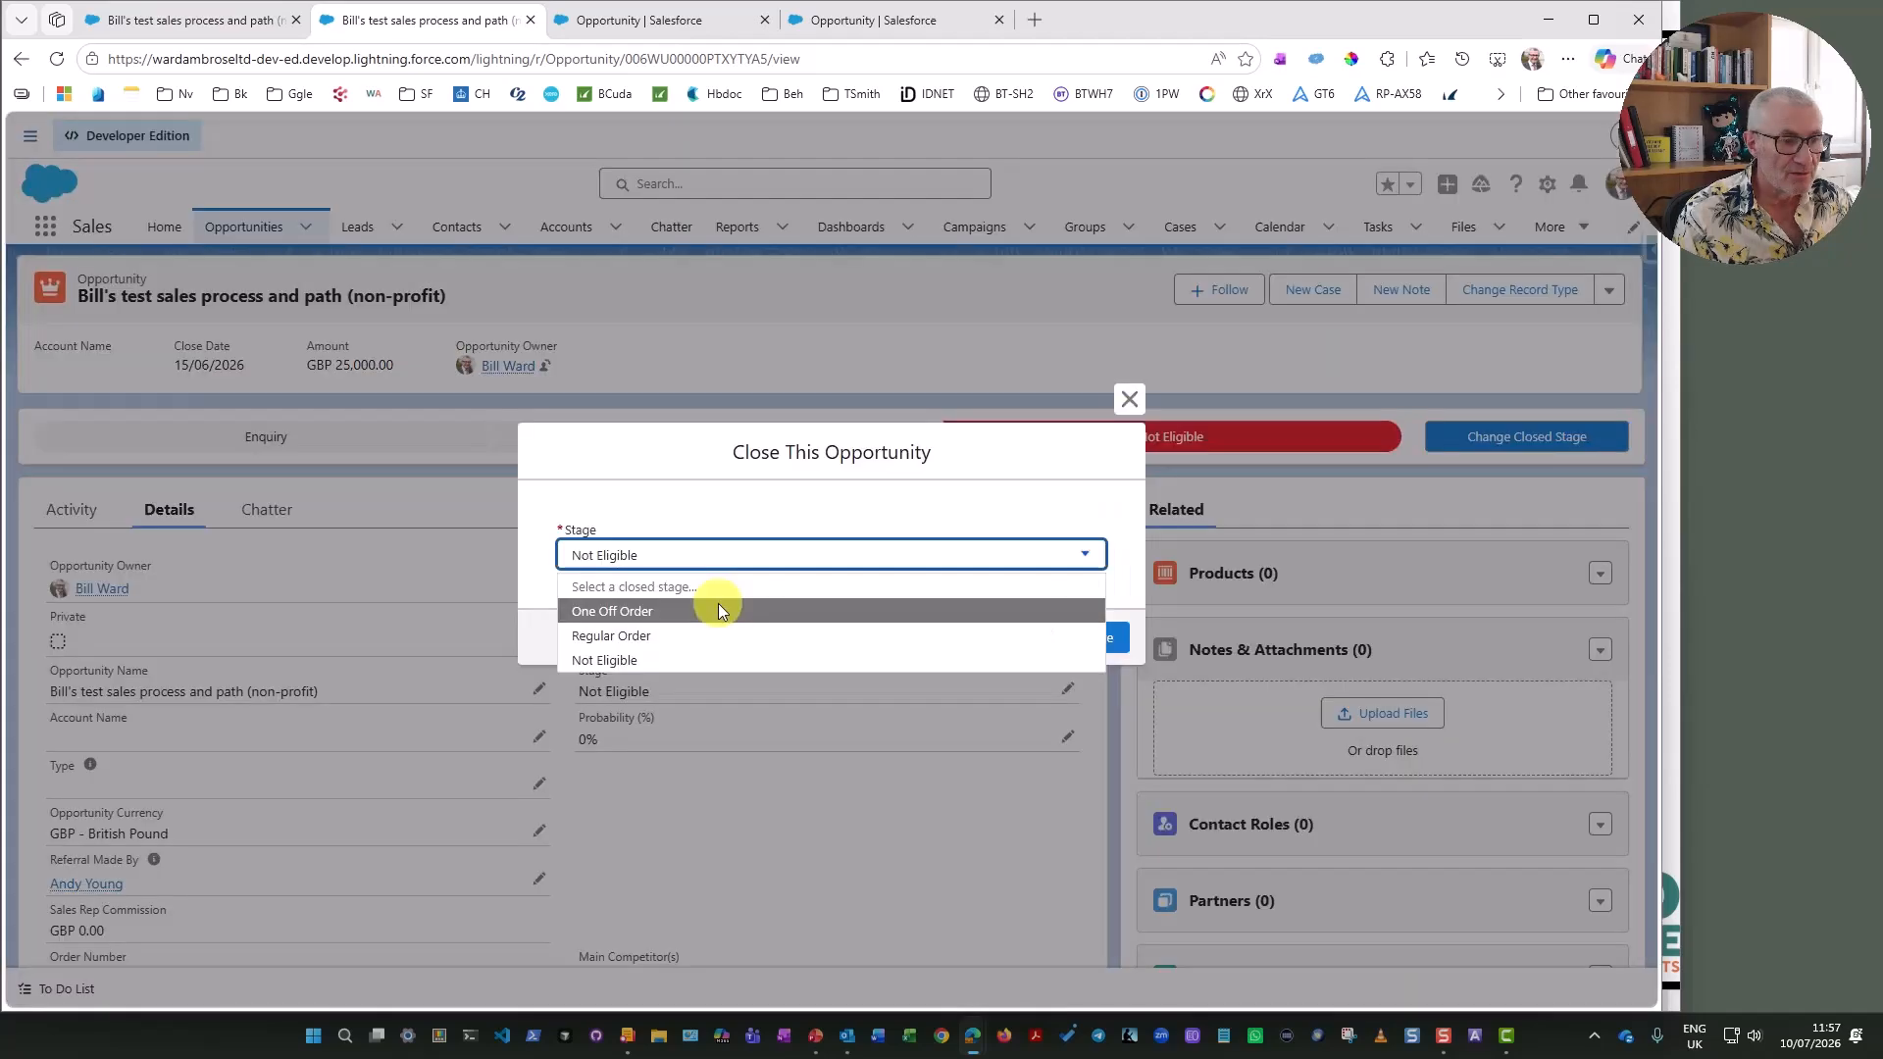
- Save the opportunity's closed stage as One Off Order and after that as Regular Order, checking the Sales Rep Commission each time
click(720, 606)
click(1027, 636)
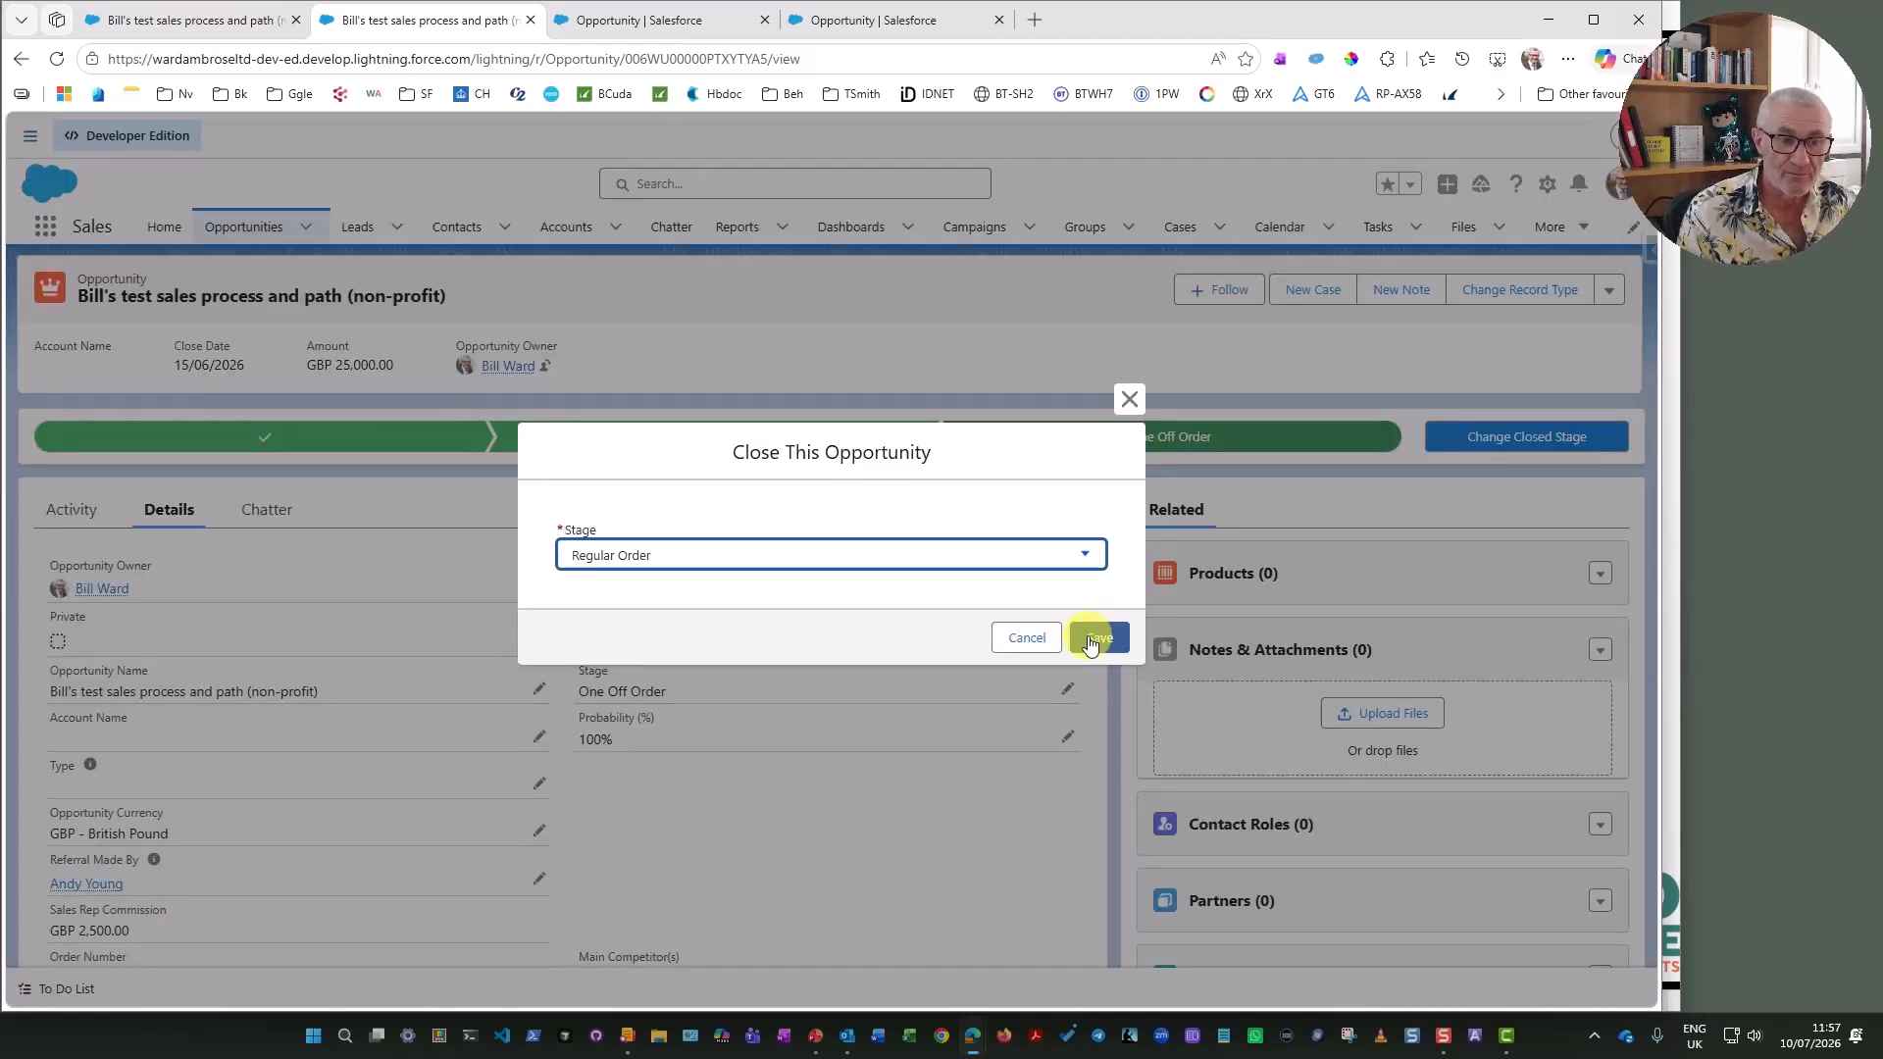
click(1090, 639)
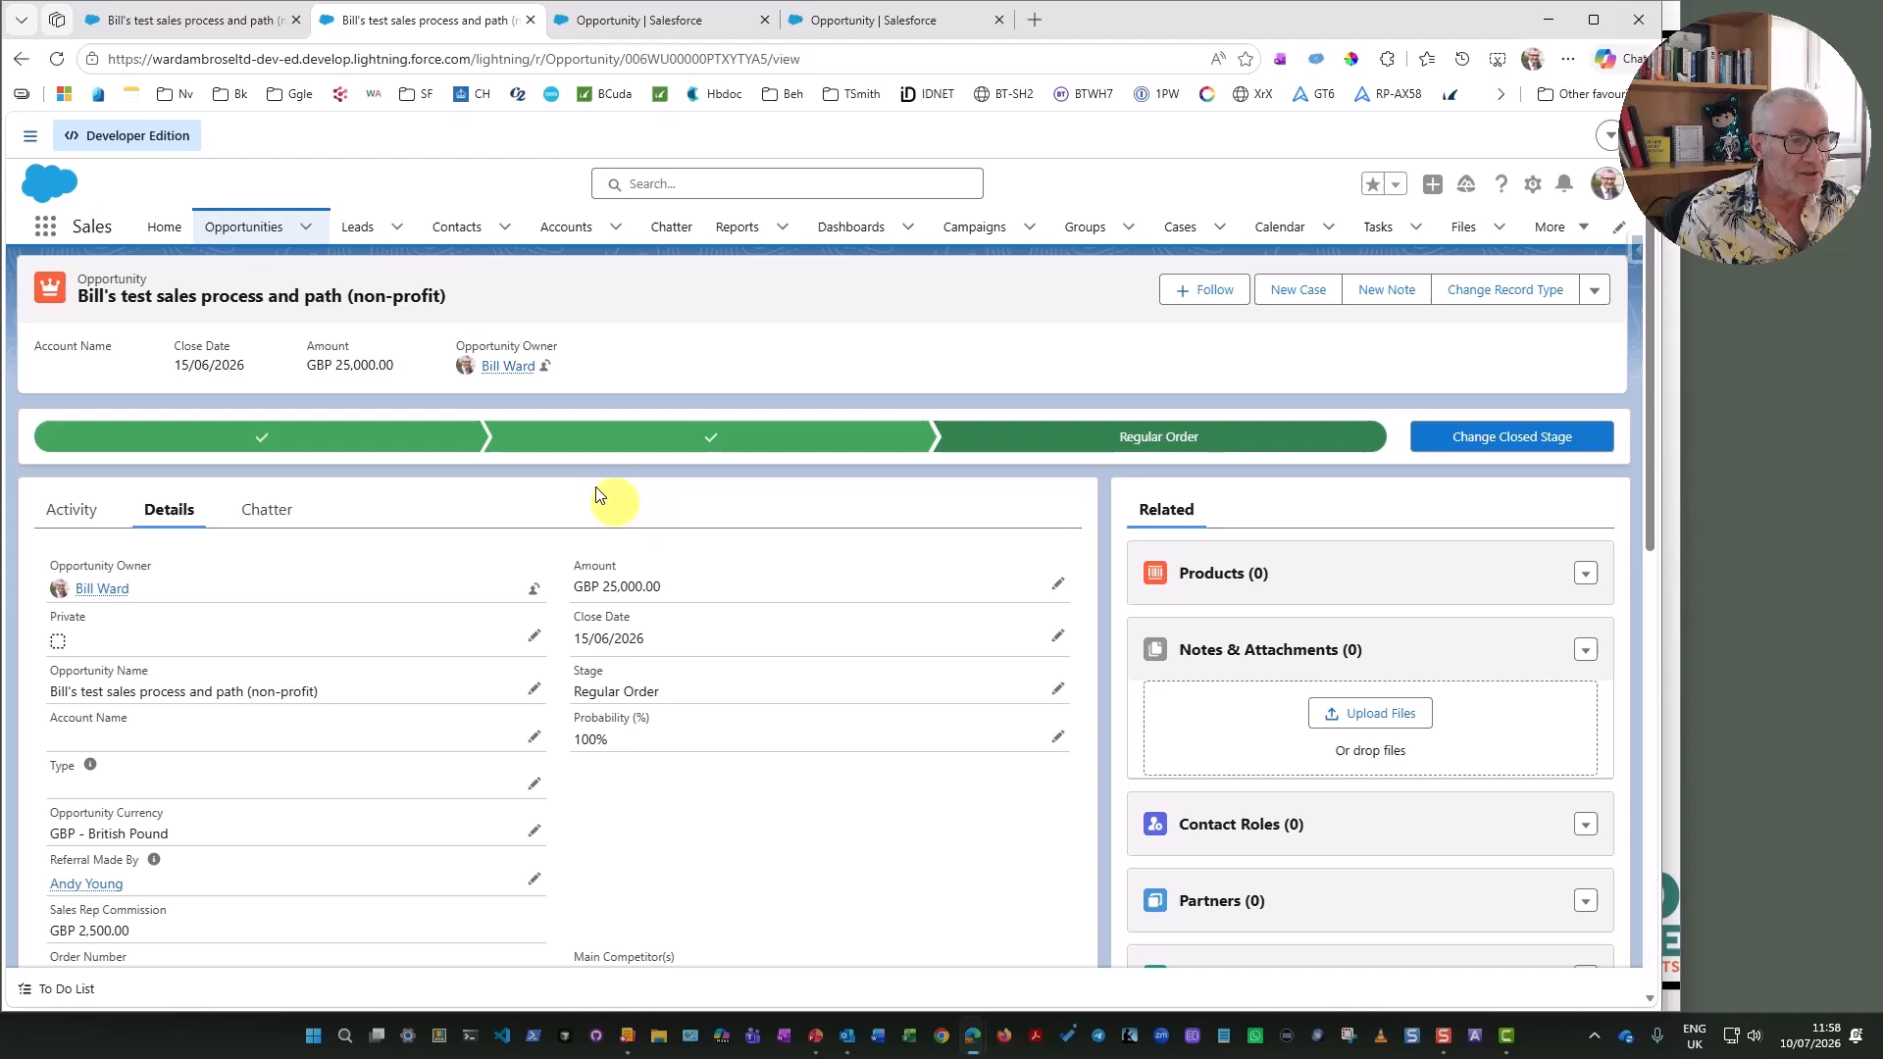
- Return the opportunity to the Enquiry stage and set its Amount to 24999
click(328, 436)
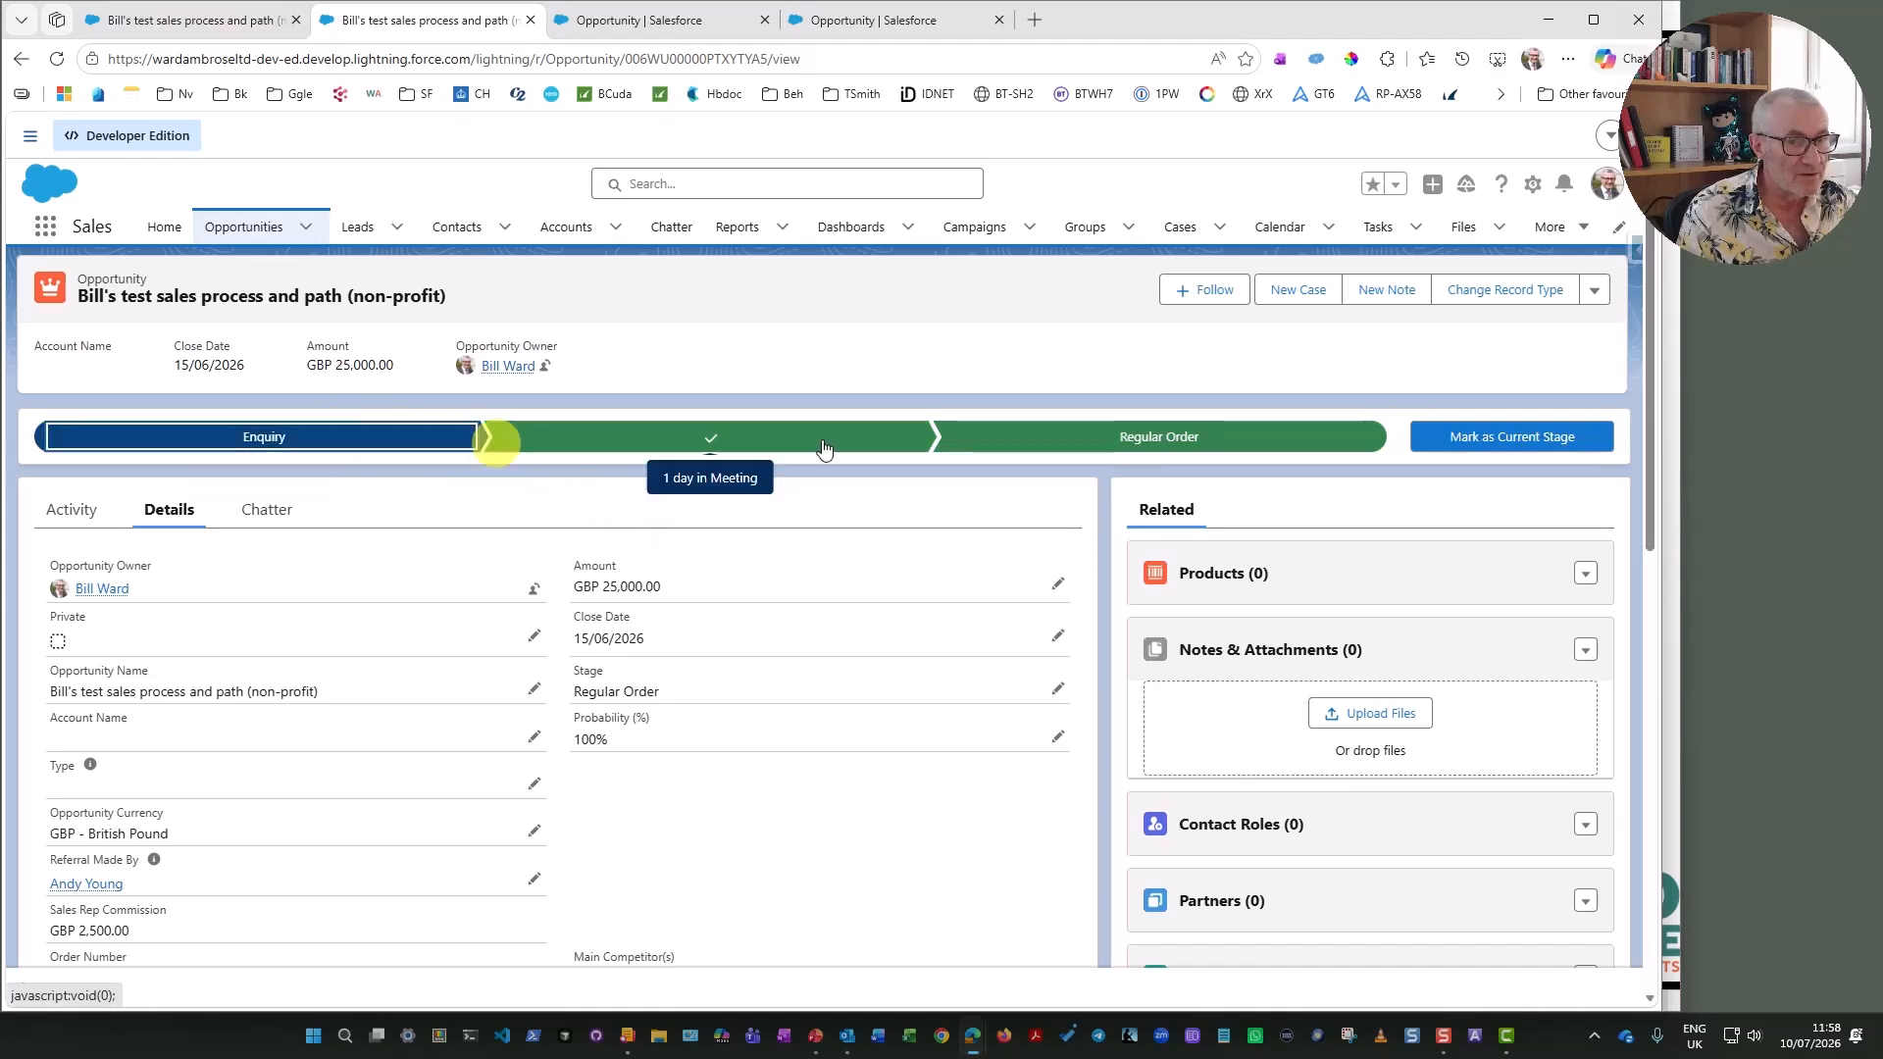
click(1412, 443)
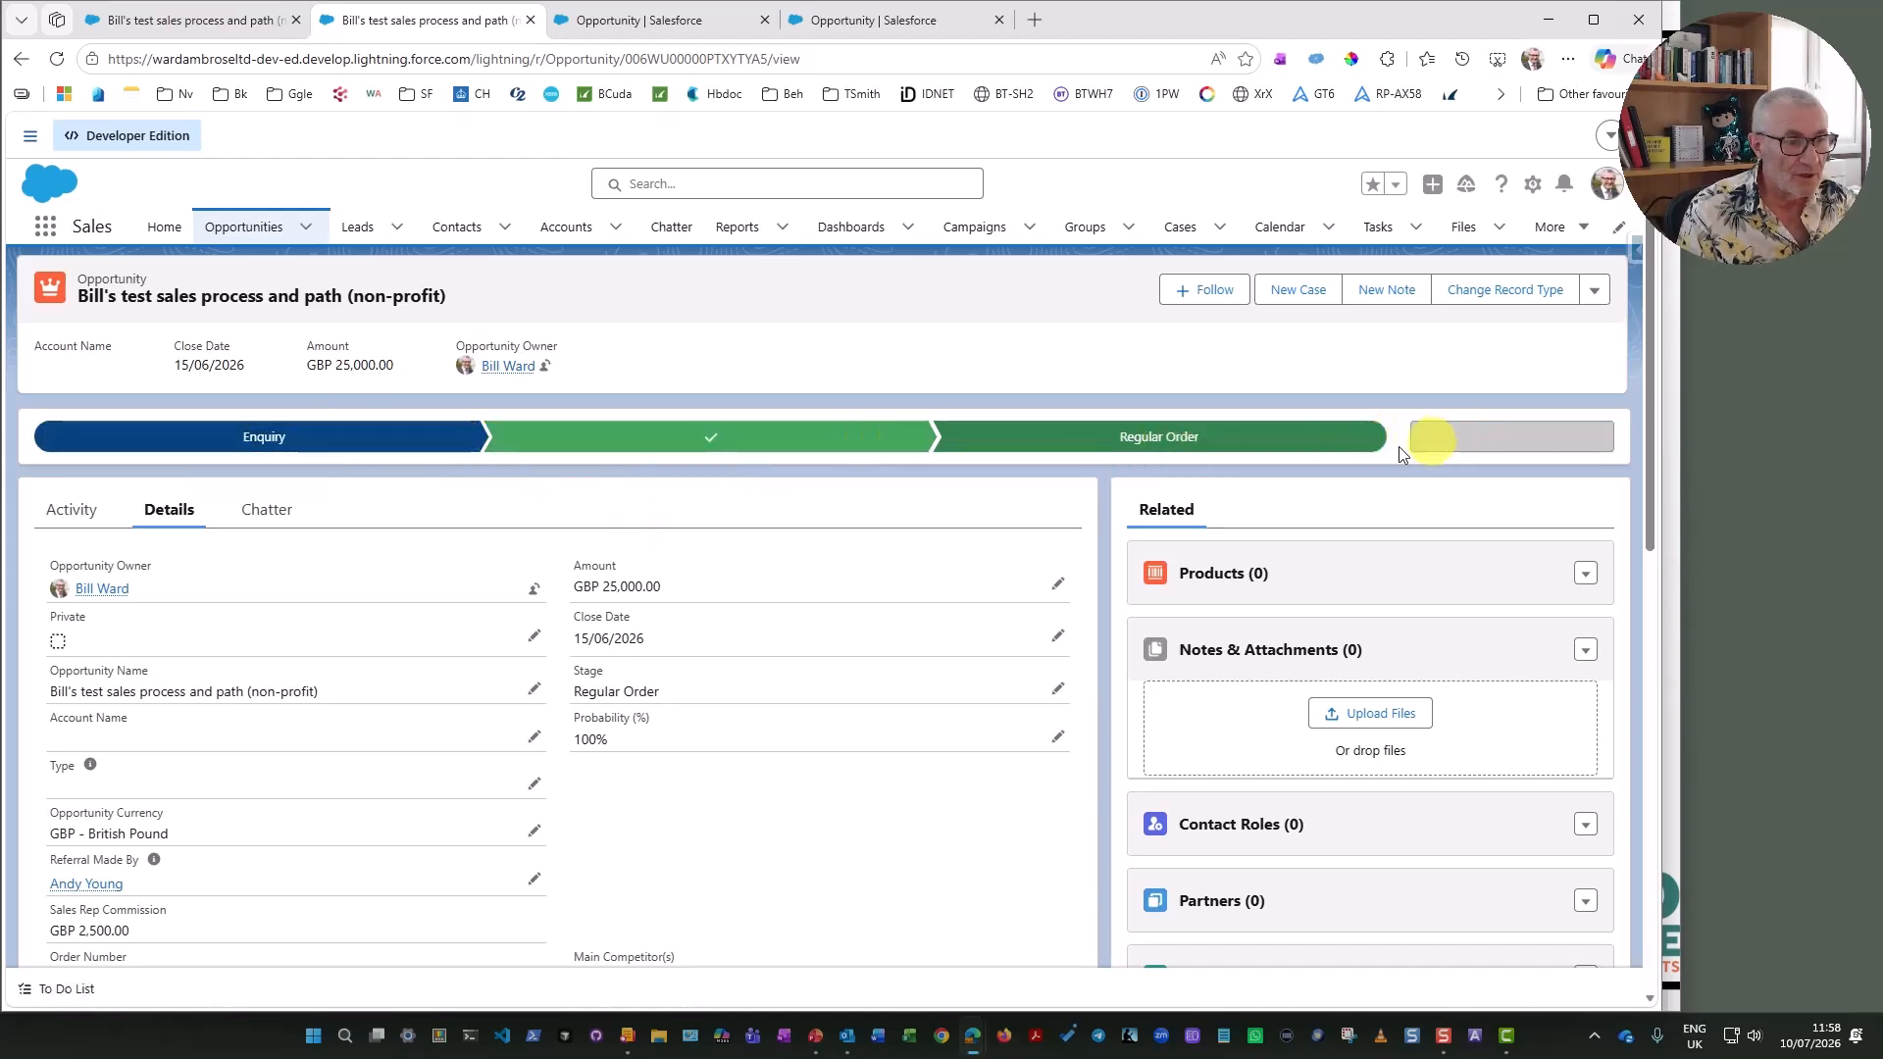
click(1059, 588)
double_click(659, 626)
text(249999.00)
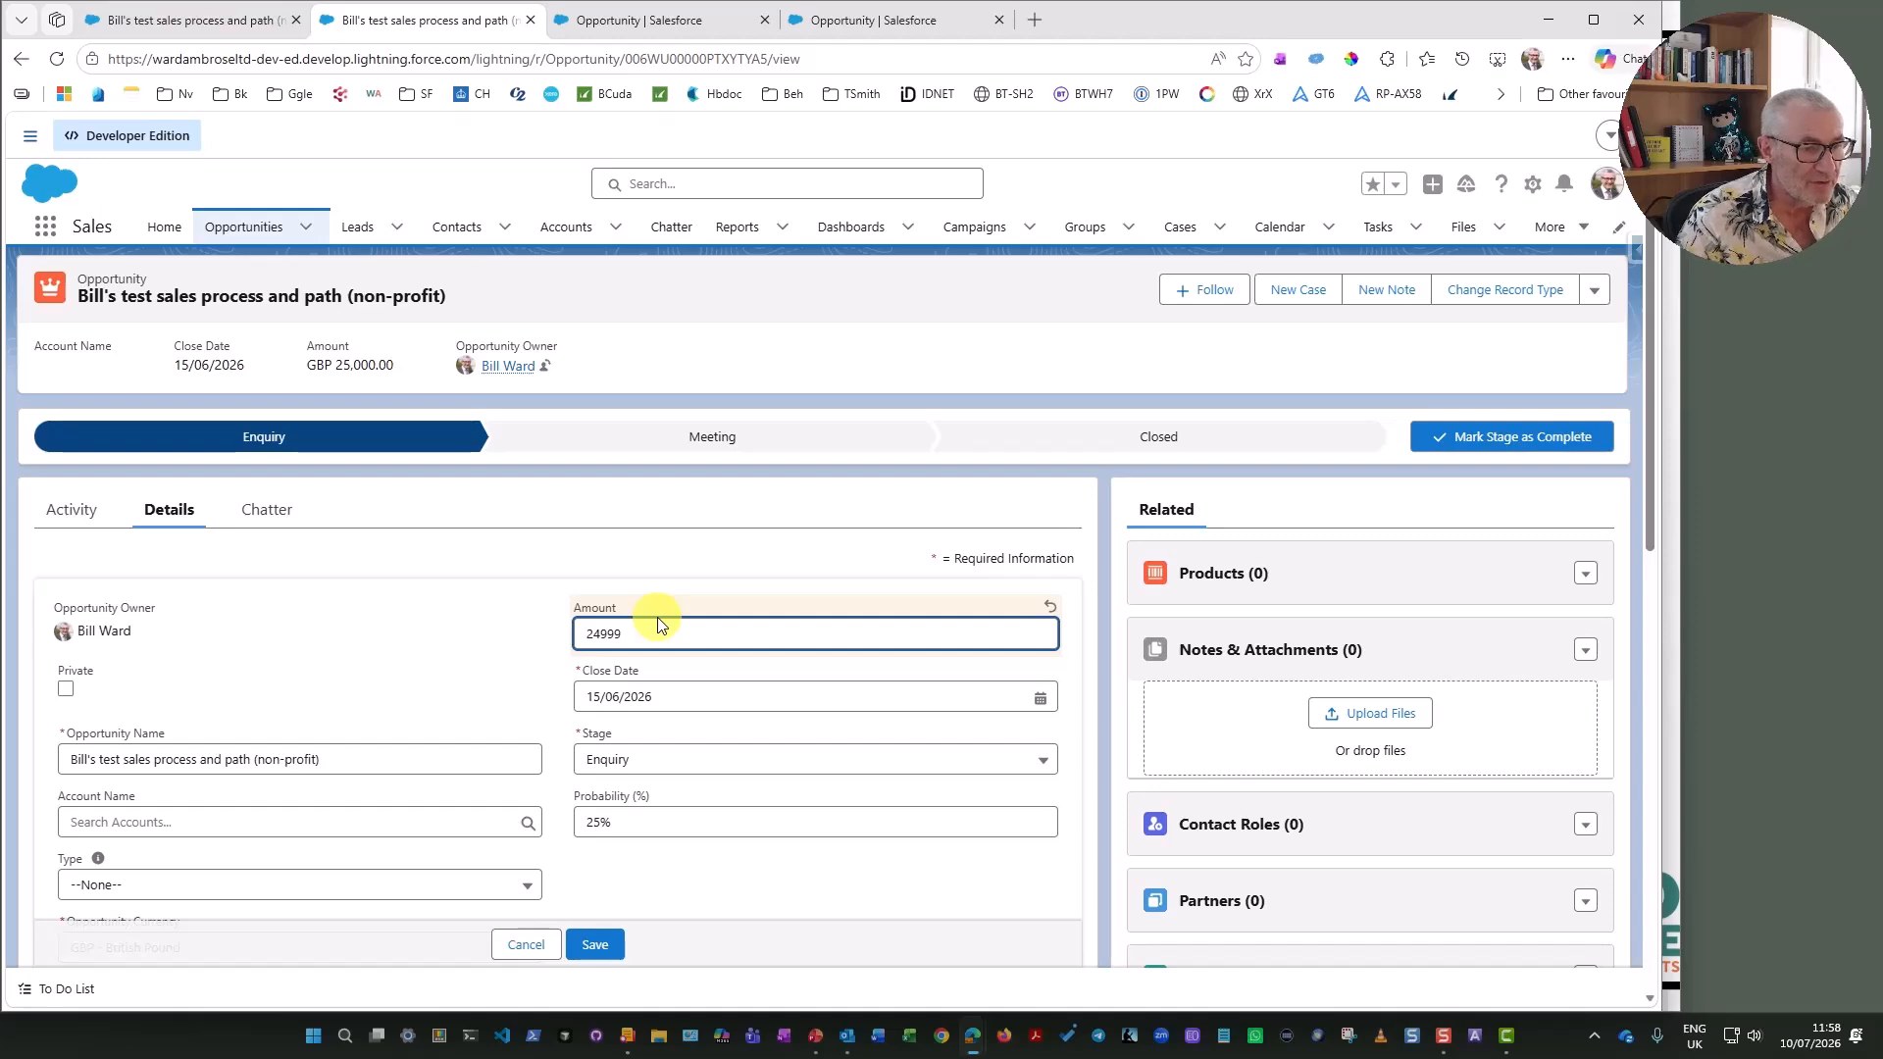
- Move the opportunity with the 24999 amount to Meeting, close it as Not Eligible and check its commission
click(1511, 338)
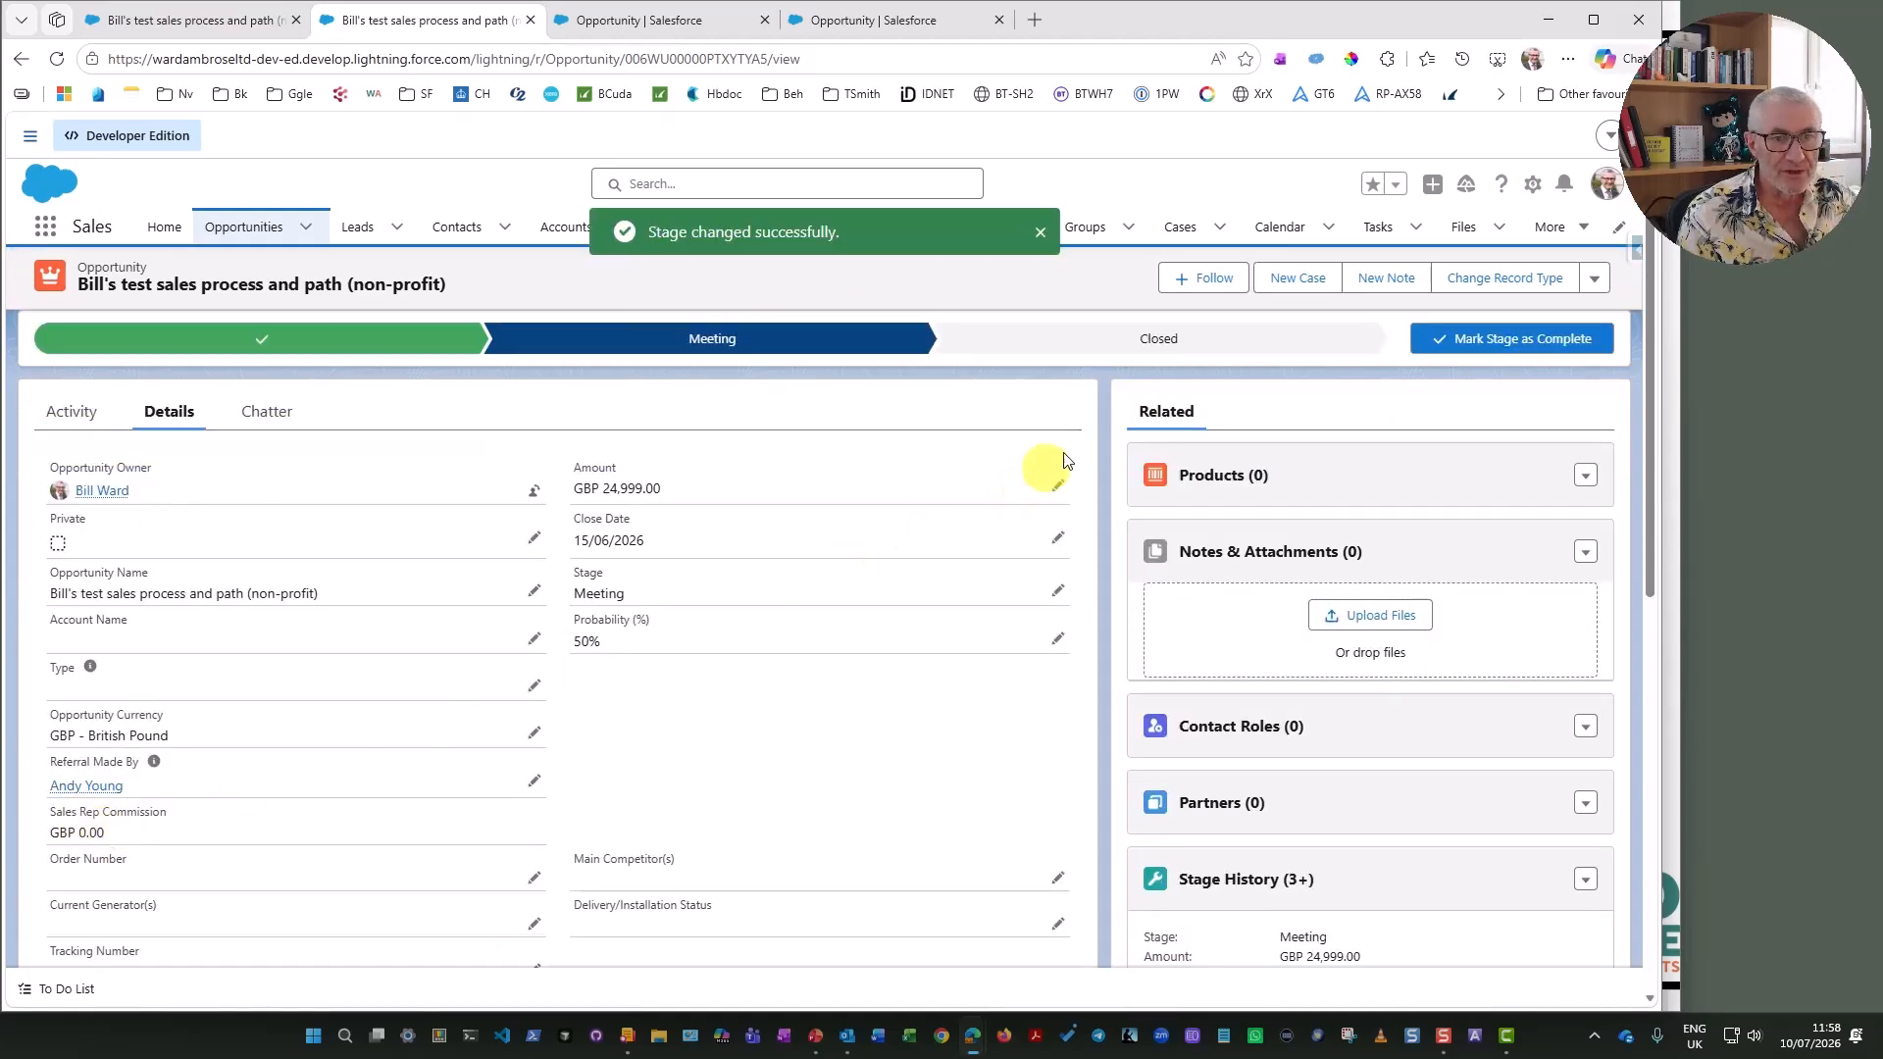
click(1511, 338)
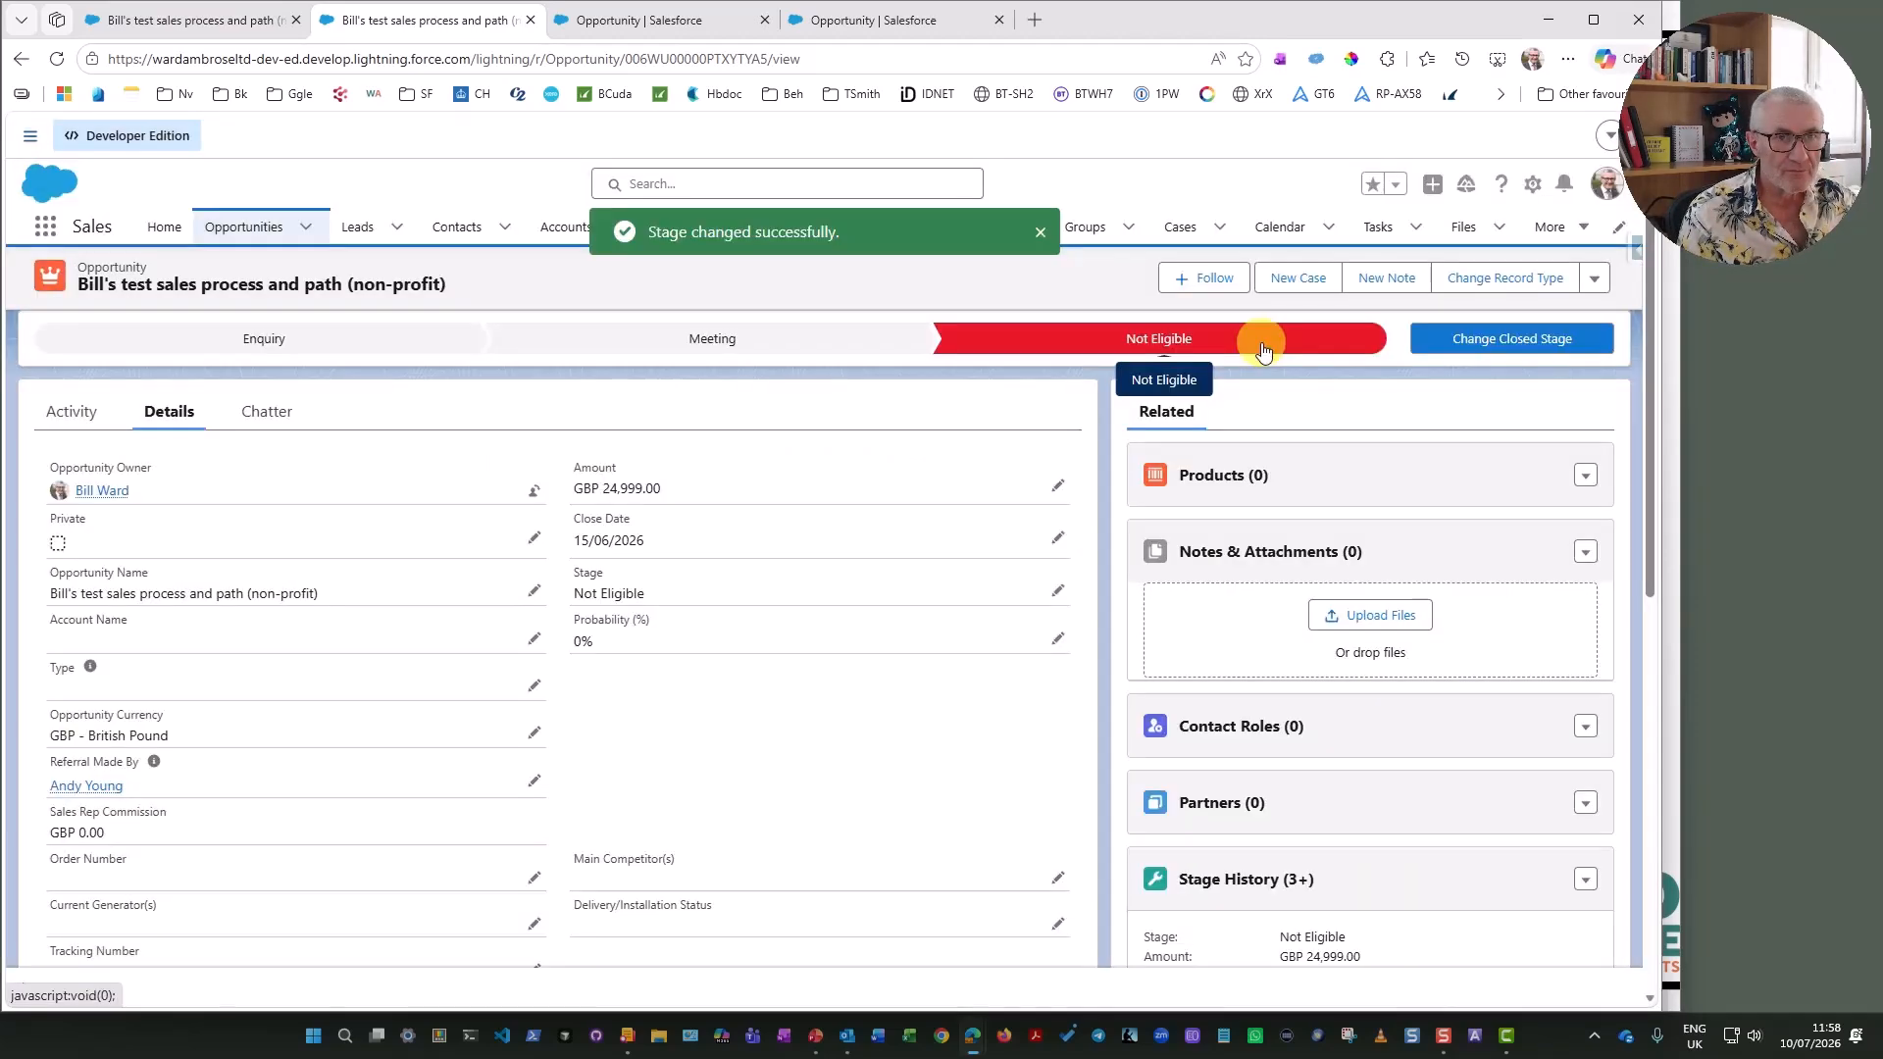
- Change the closed stage to Regular Order and then to One Off Order, checking the Sales Rep Commission for each
click(1479, 336)
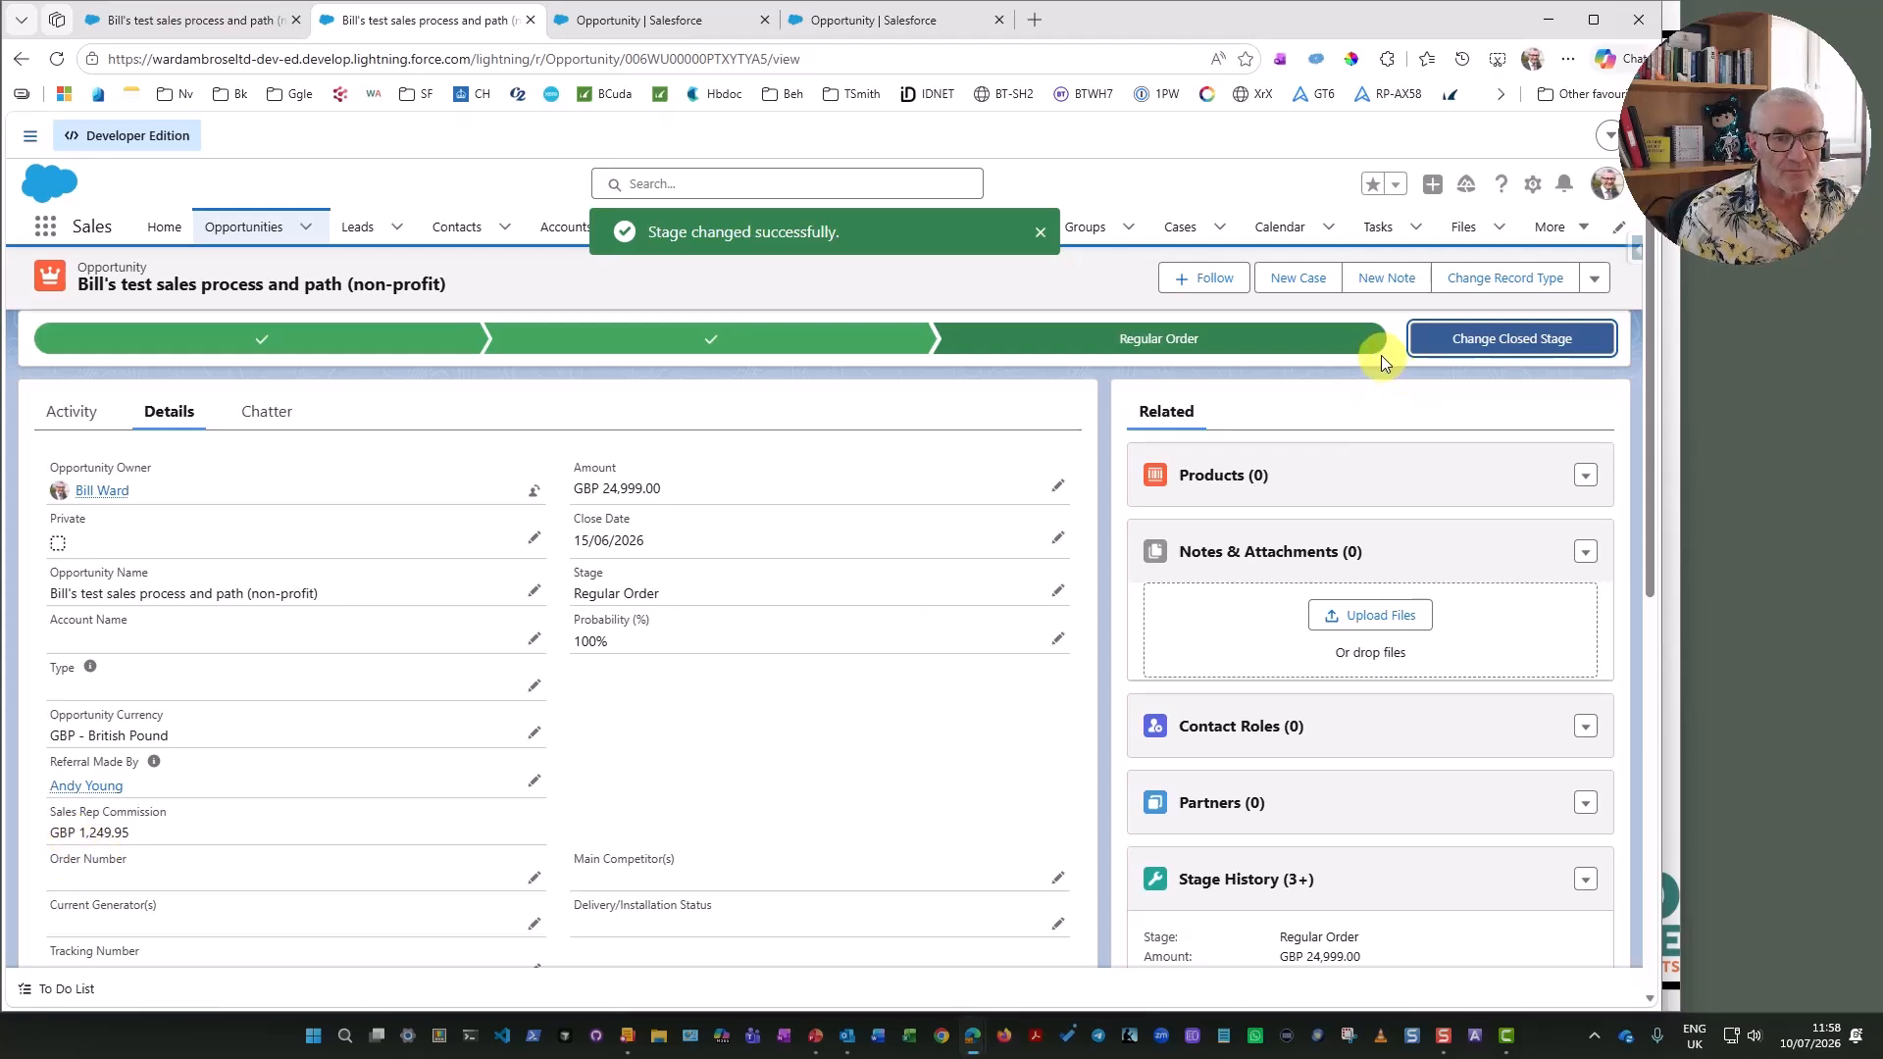
click(1471, 339)
click(789, 556)
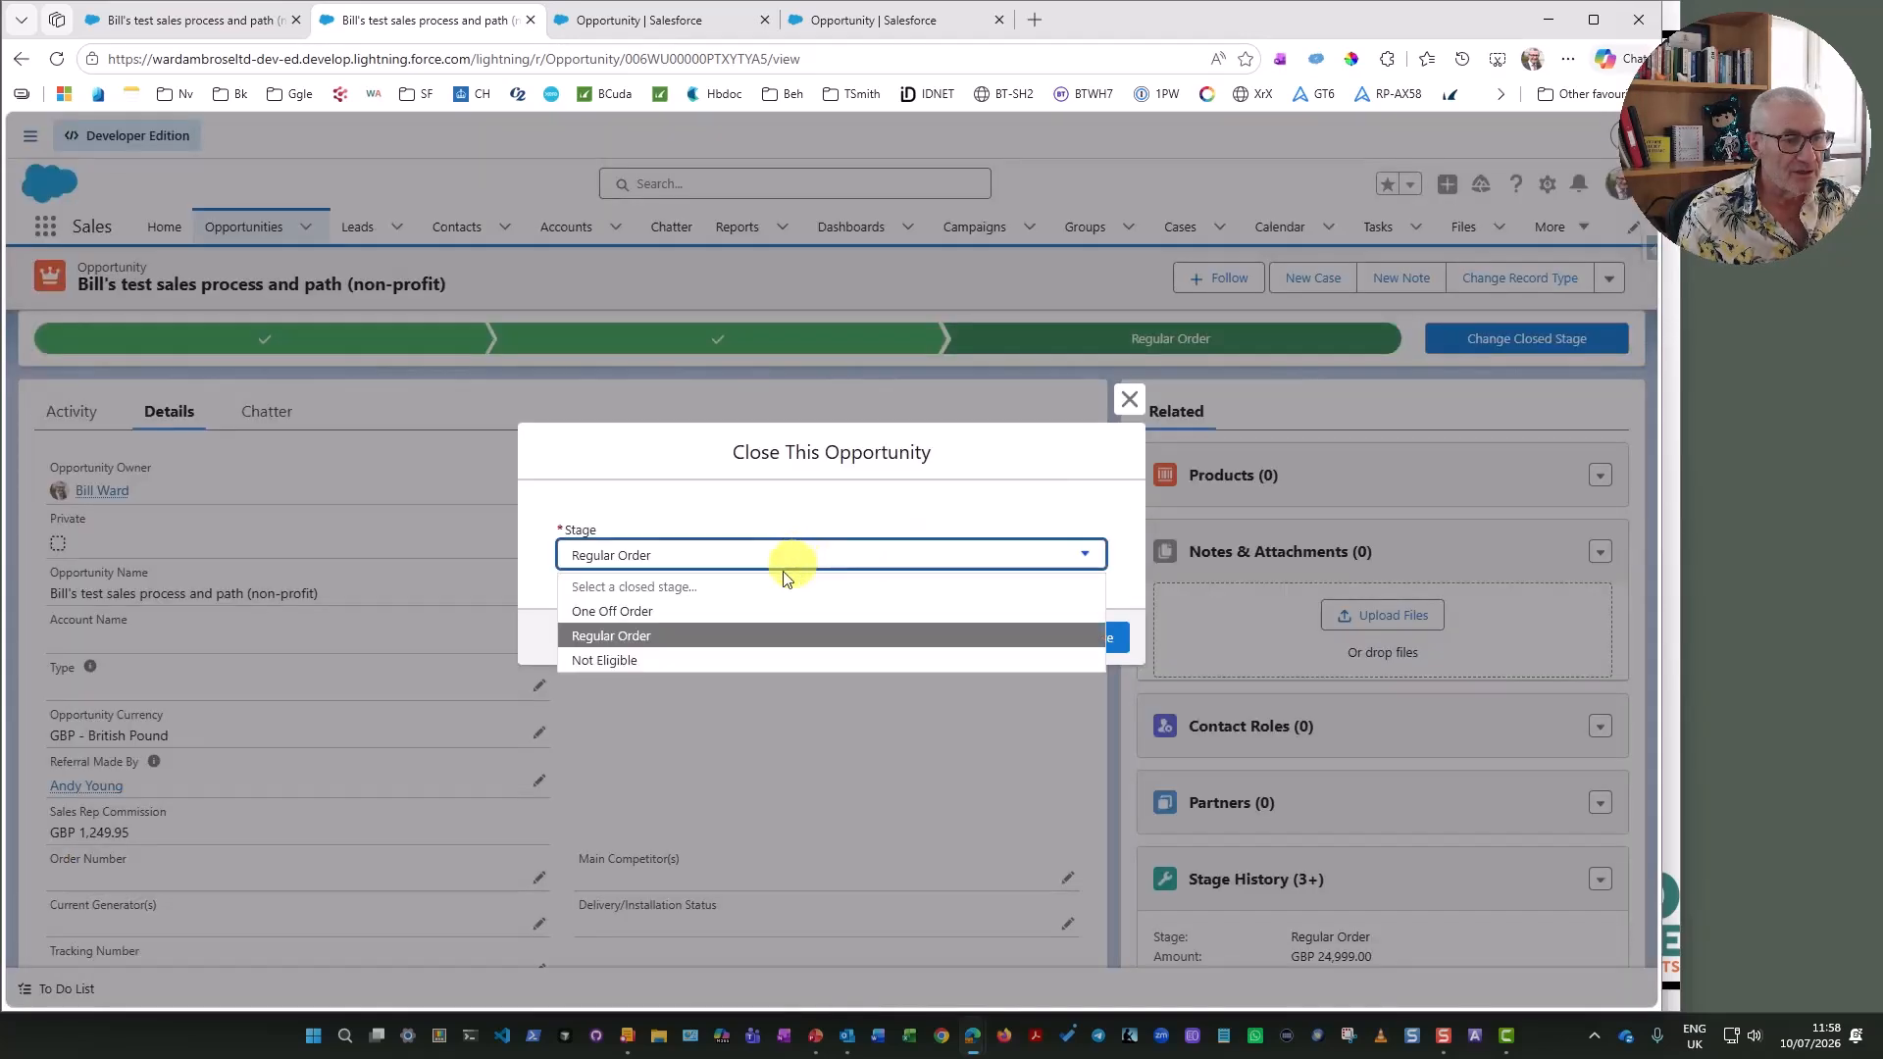
click(716, 613)
click(1096, 635)
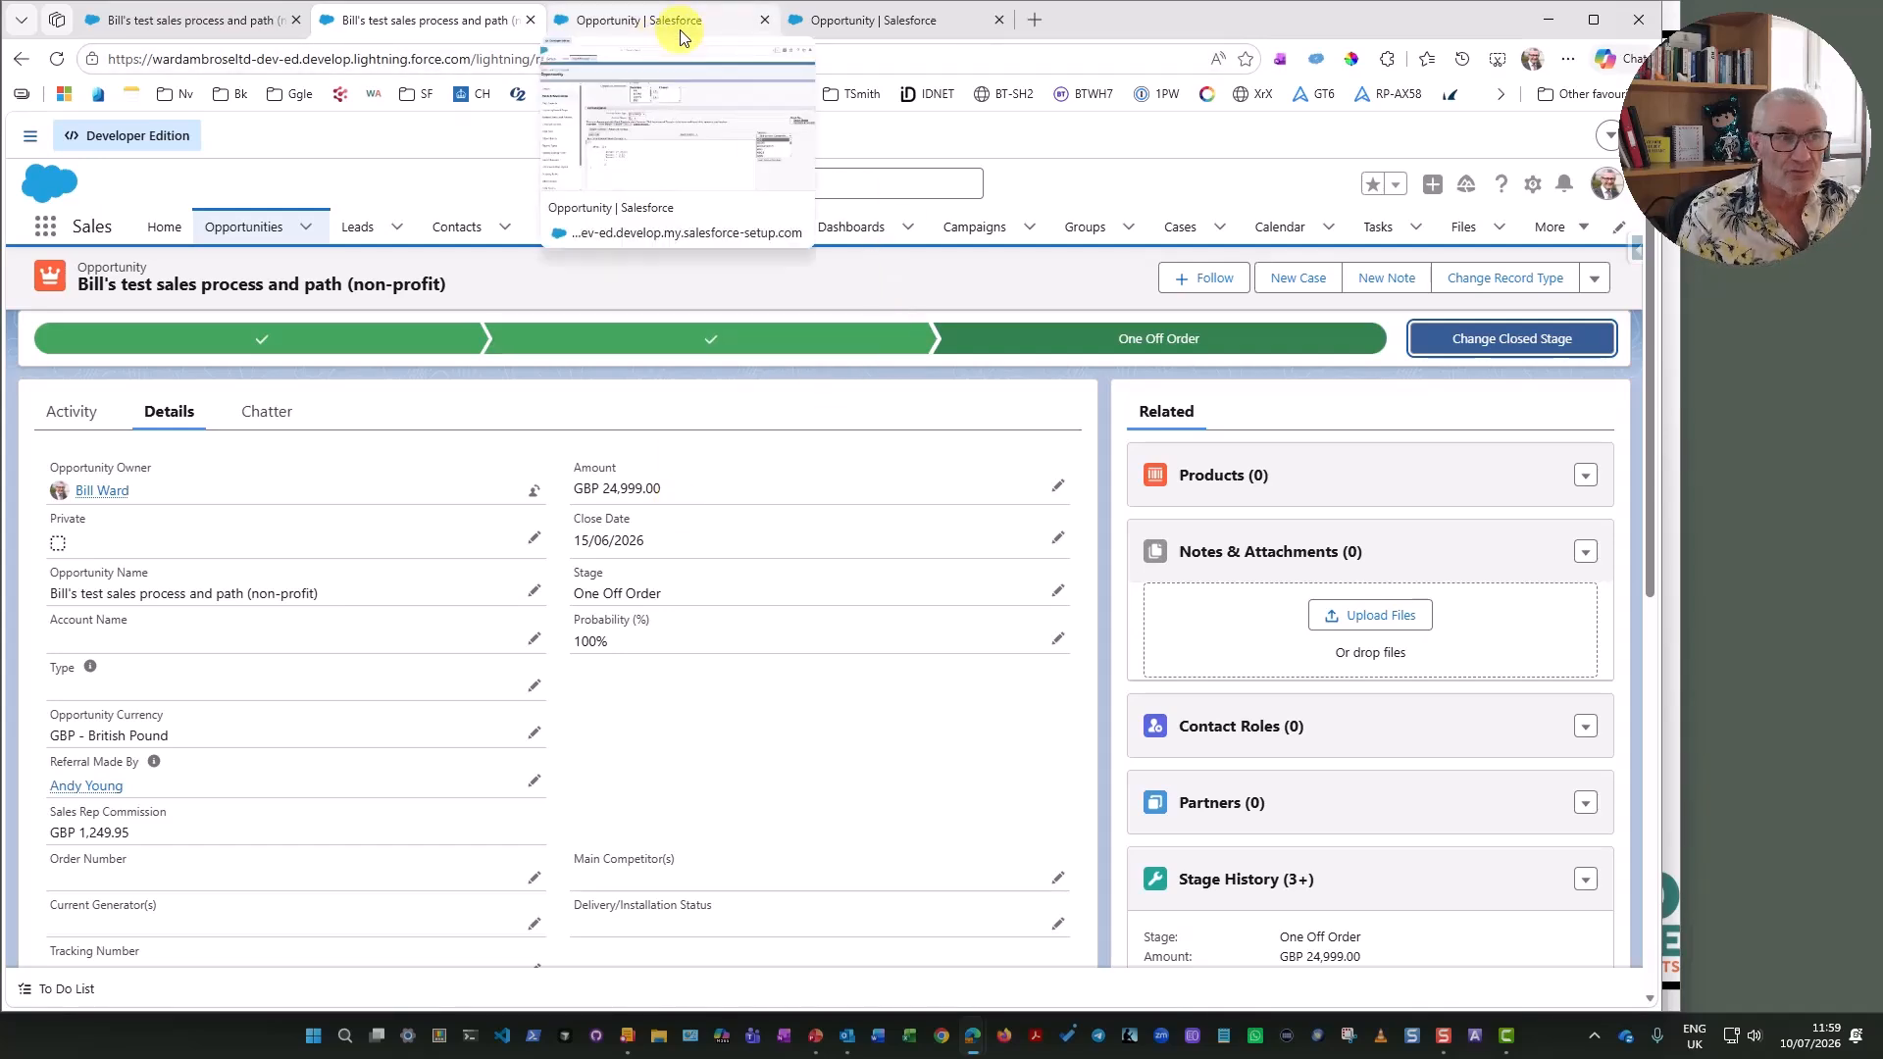
- Compare the OR-based Sales Rep Commission formula with the IsWon-based Next Order Discount Value formula in the Opportunity field setup
click(853, 23)
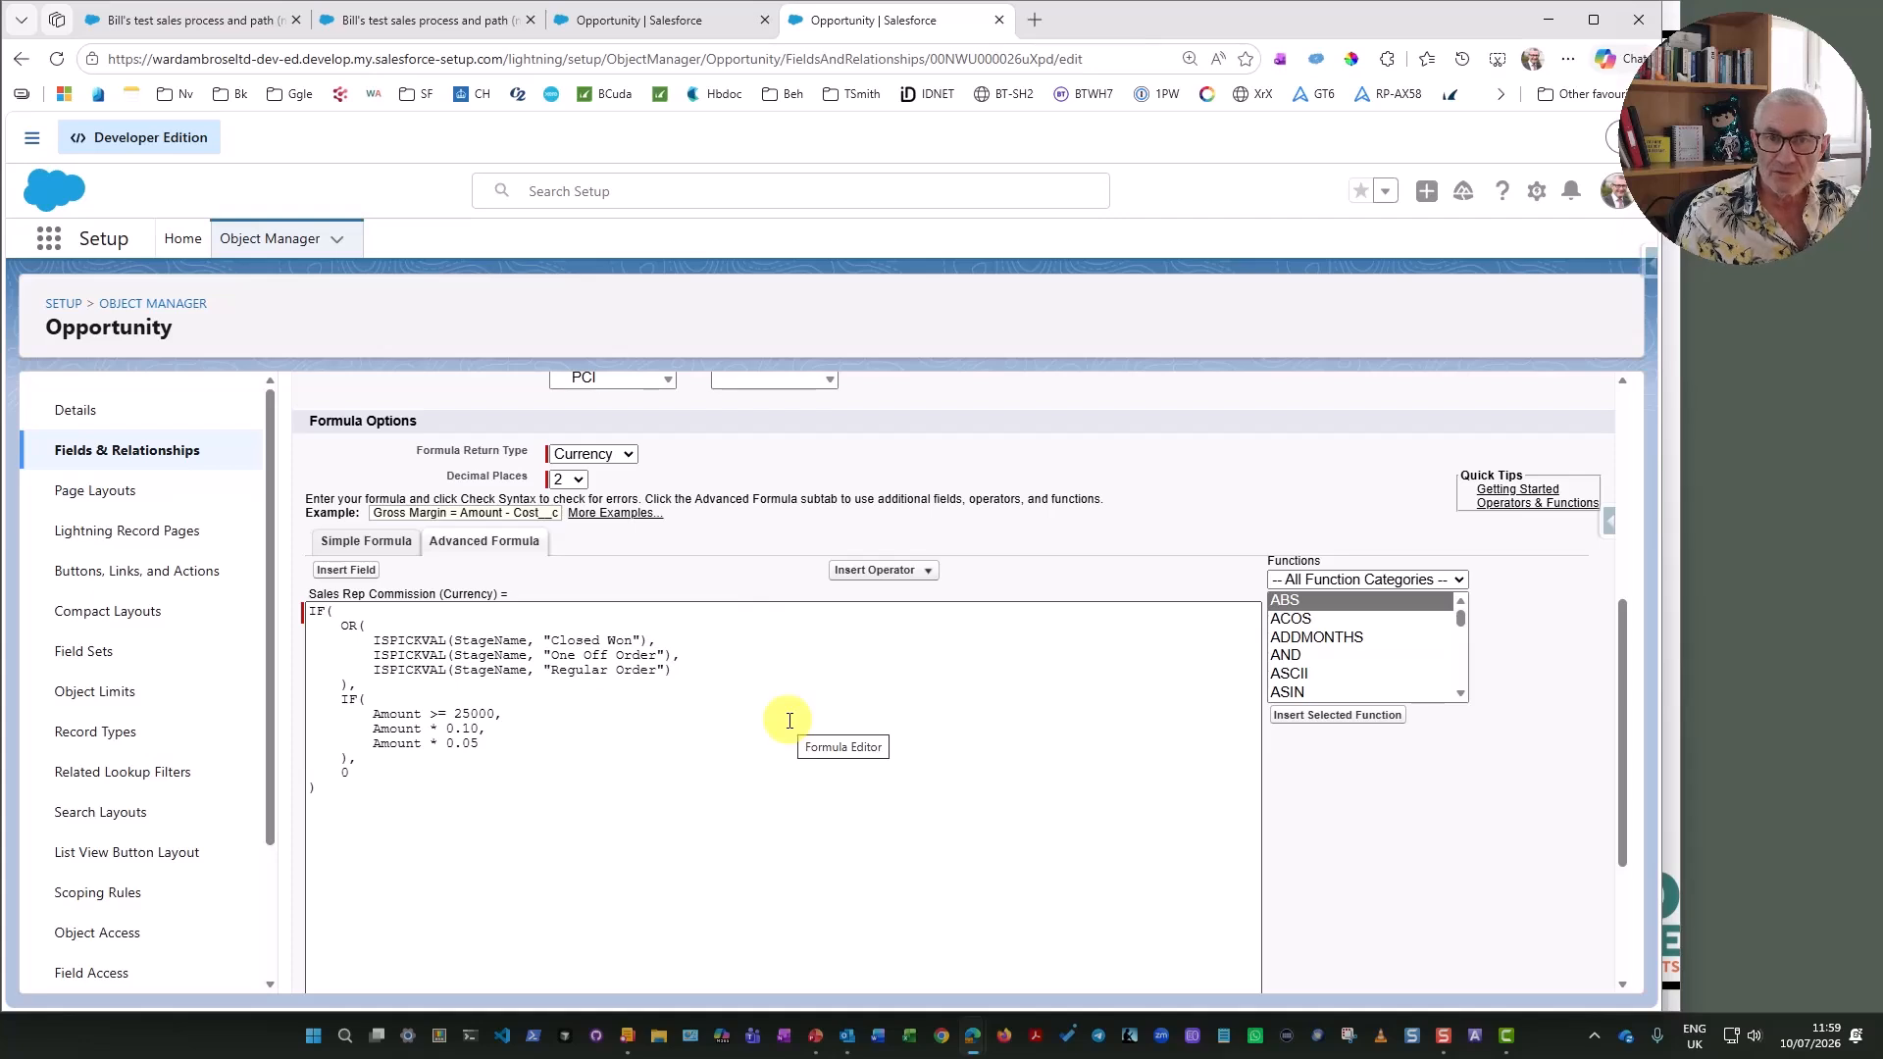
click(643, 20)
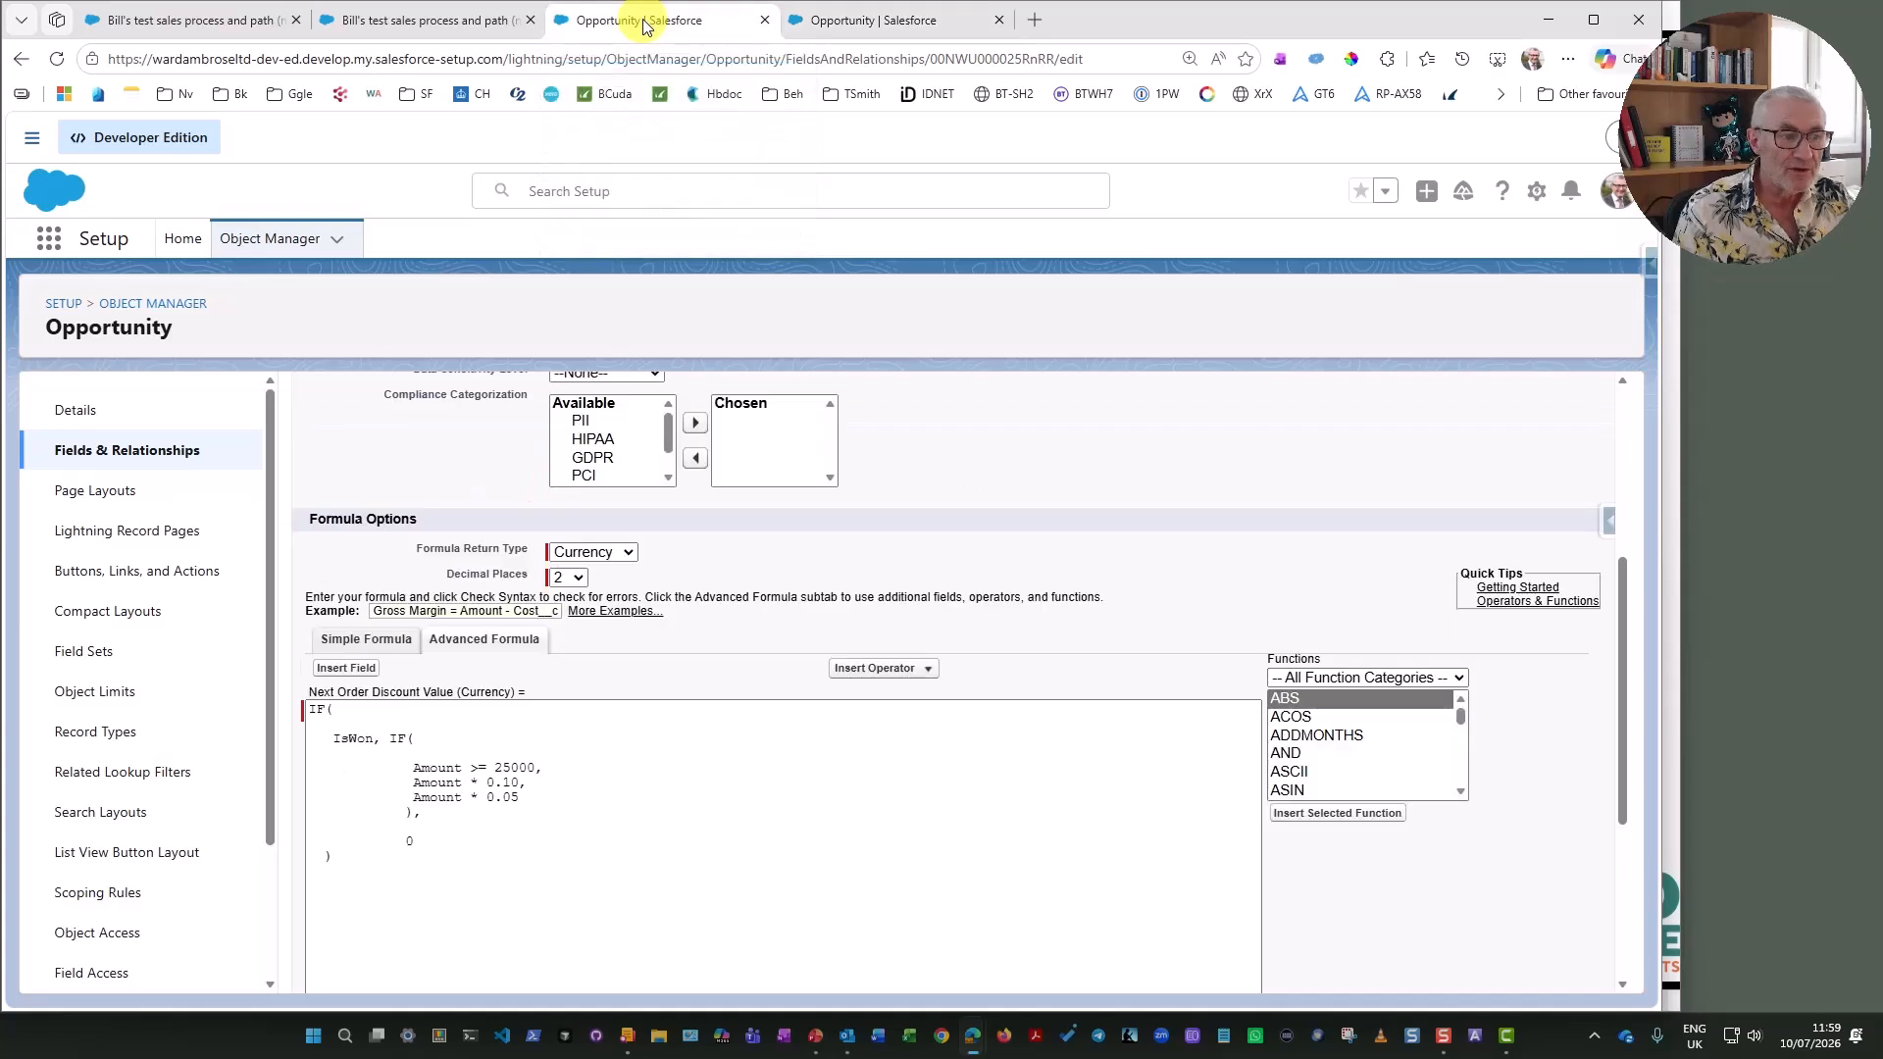